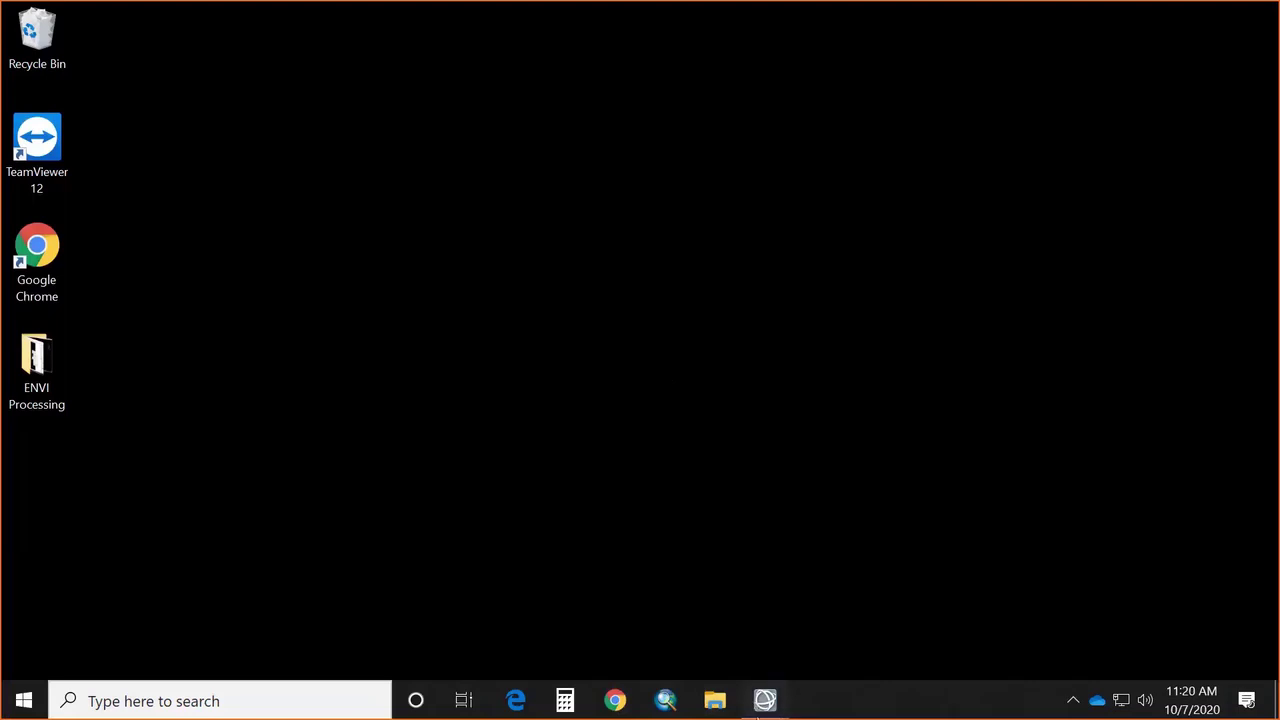
# Step: Switch to ENVI and close the n-D Visualizer together with its n-D Controls
pyautogui.click(765, 700)
pyautogui.click(243, 625)
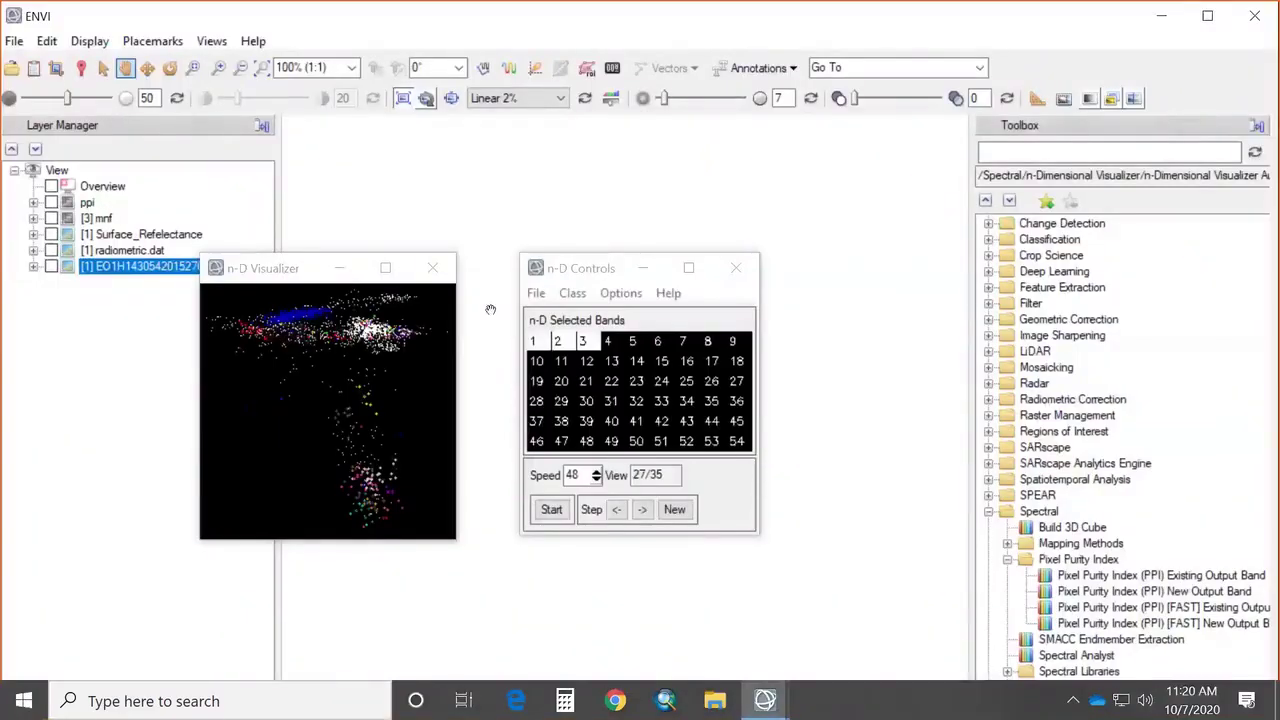
pyautogui.click(432, 268)
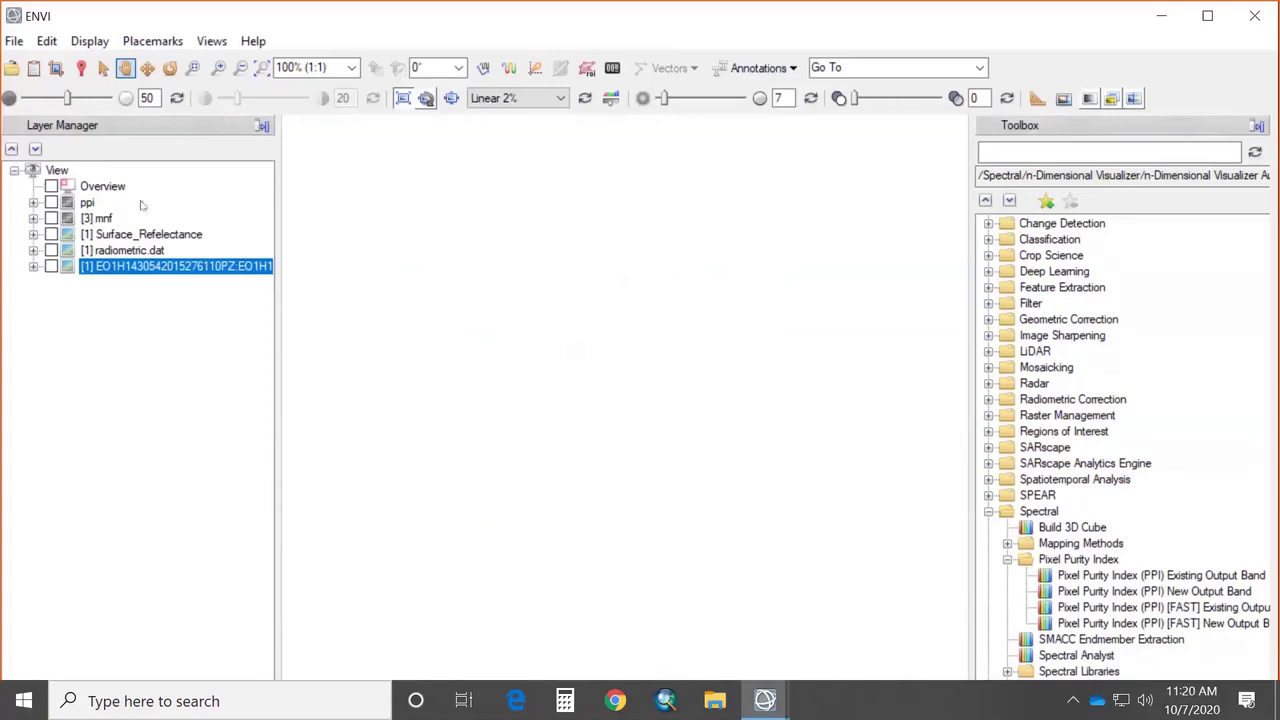
# Step: View the list of sources for downloading web data, and close it without choosing one
pyautogui.click(15, 42)
pyautogui.moveTo(90, 130)
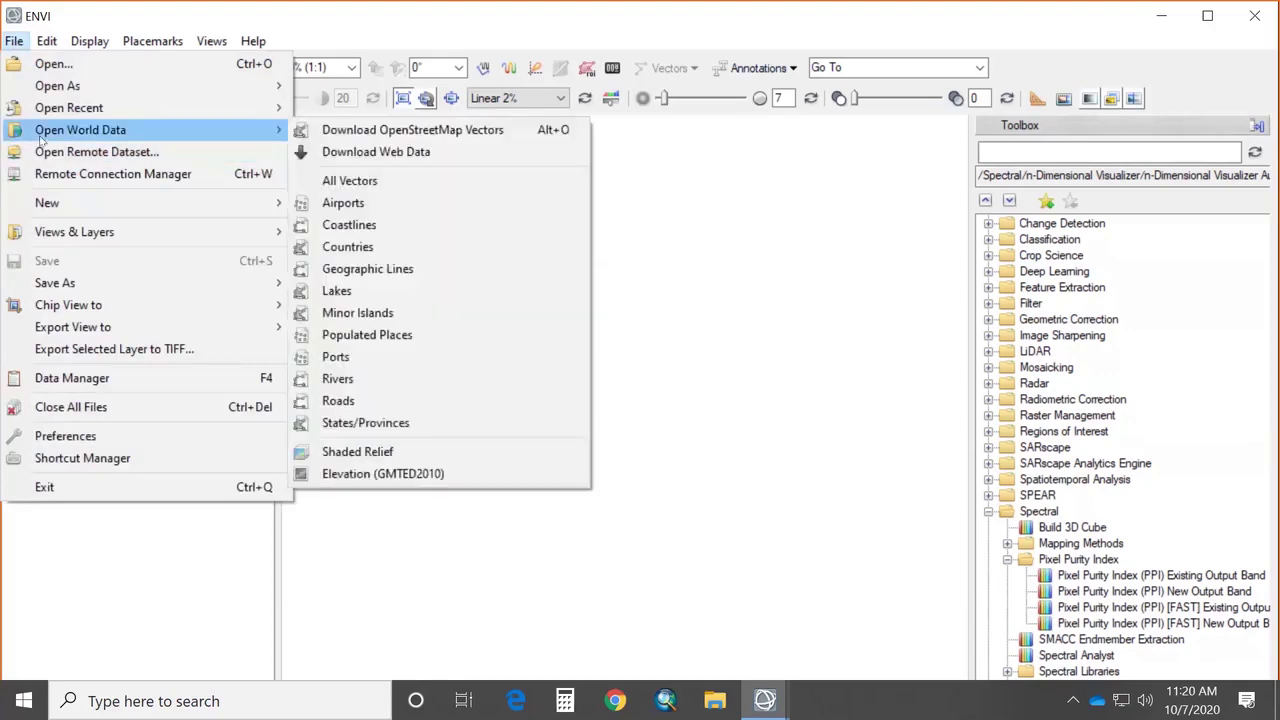
pyautogui.click(395, 154)
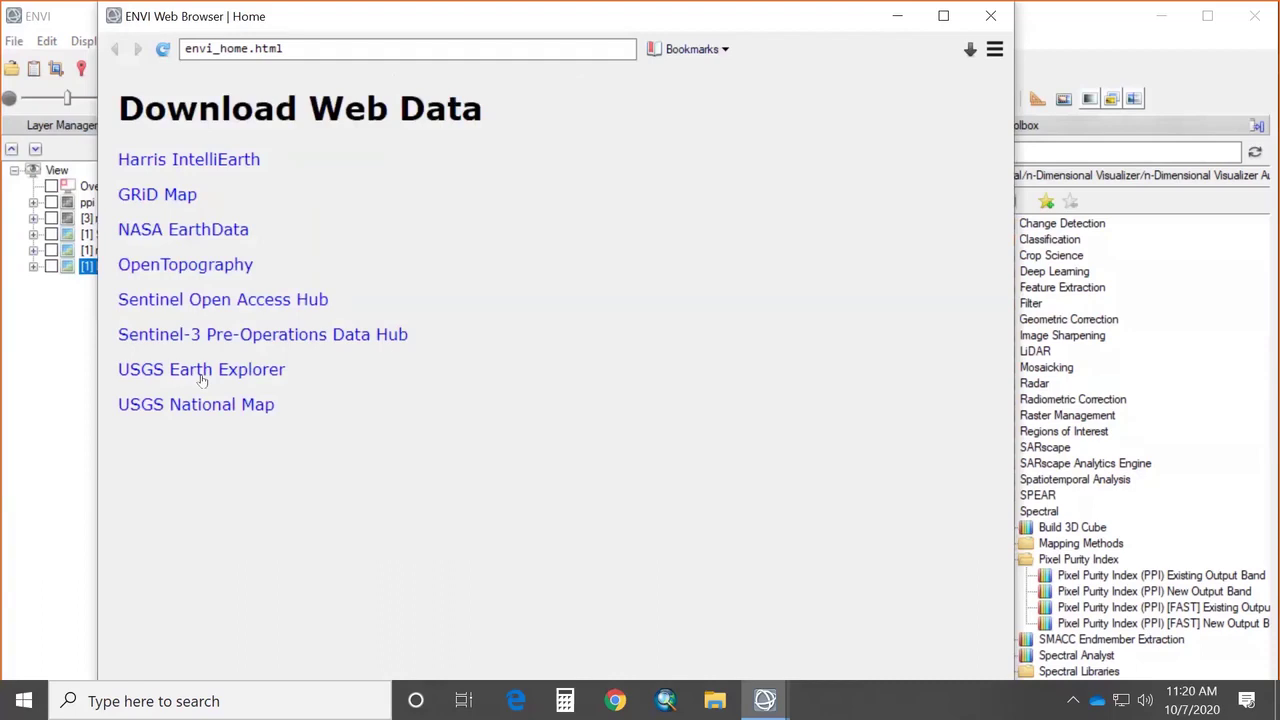
pyautogui.click(990, 16)
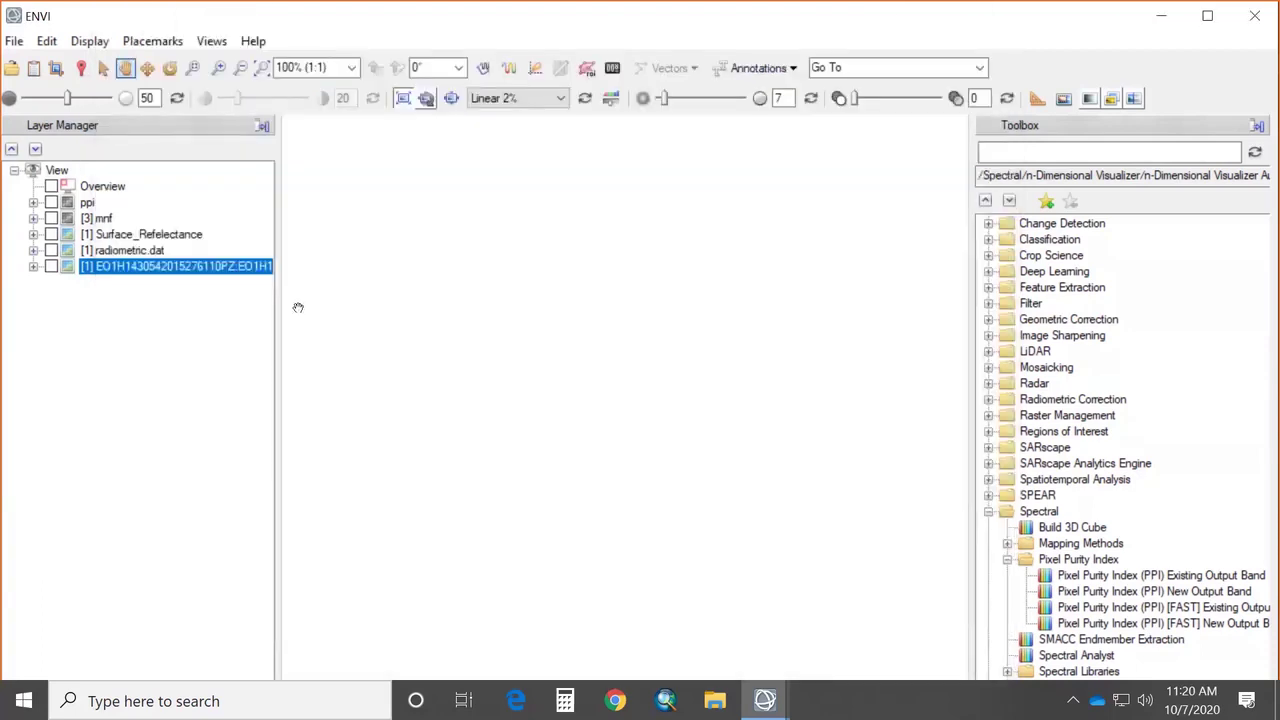
pyautogui.click(51, 266)
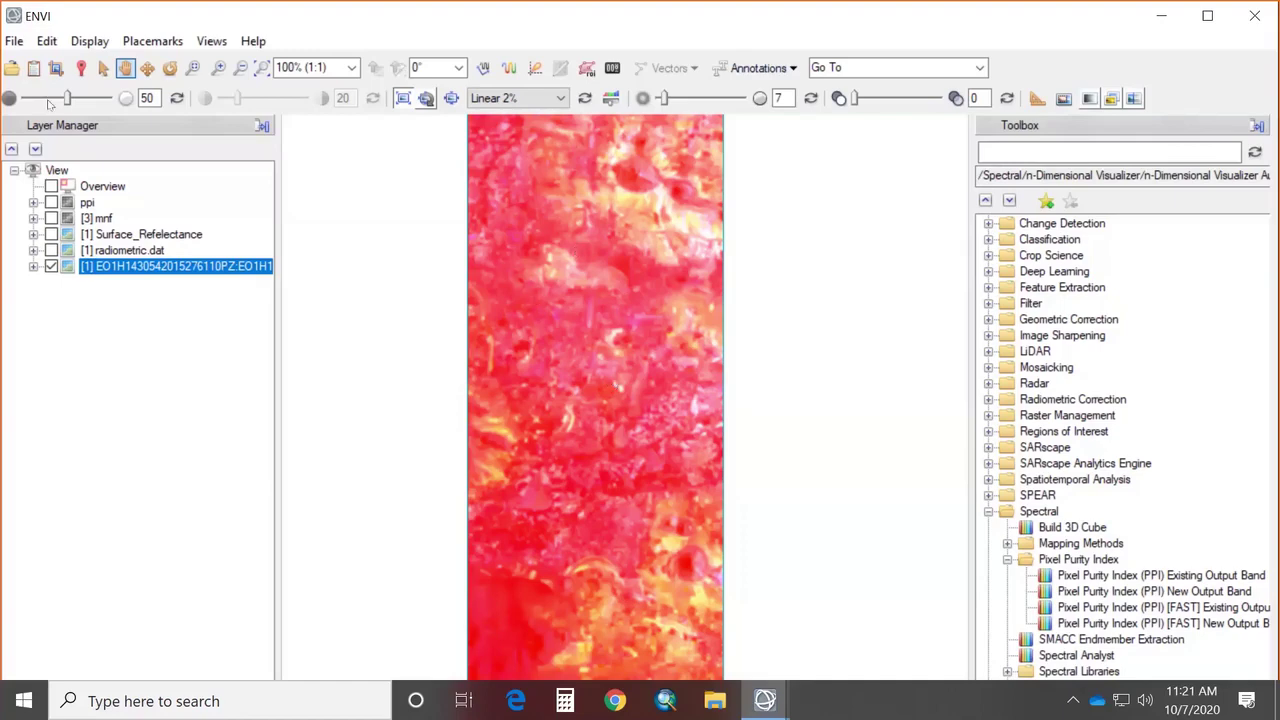
pyautogui.click(33, 70)
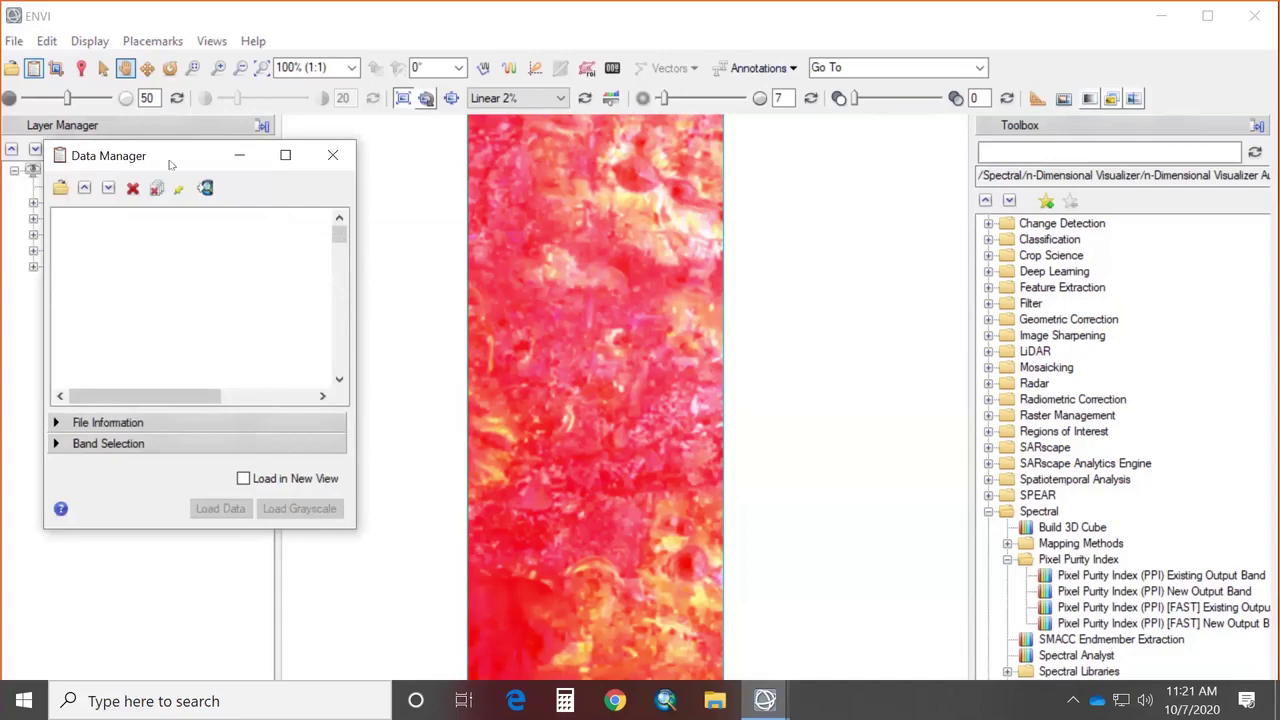
pyautogui.moveTo(530, 195); pyautogui.dragTo(519, 295)
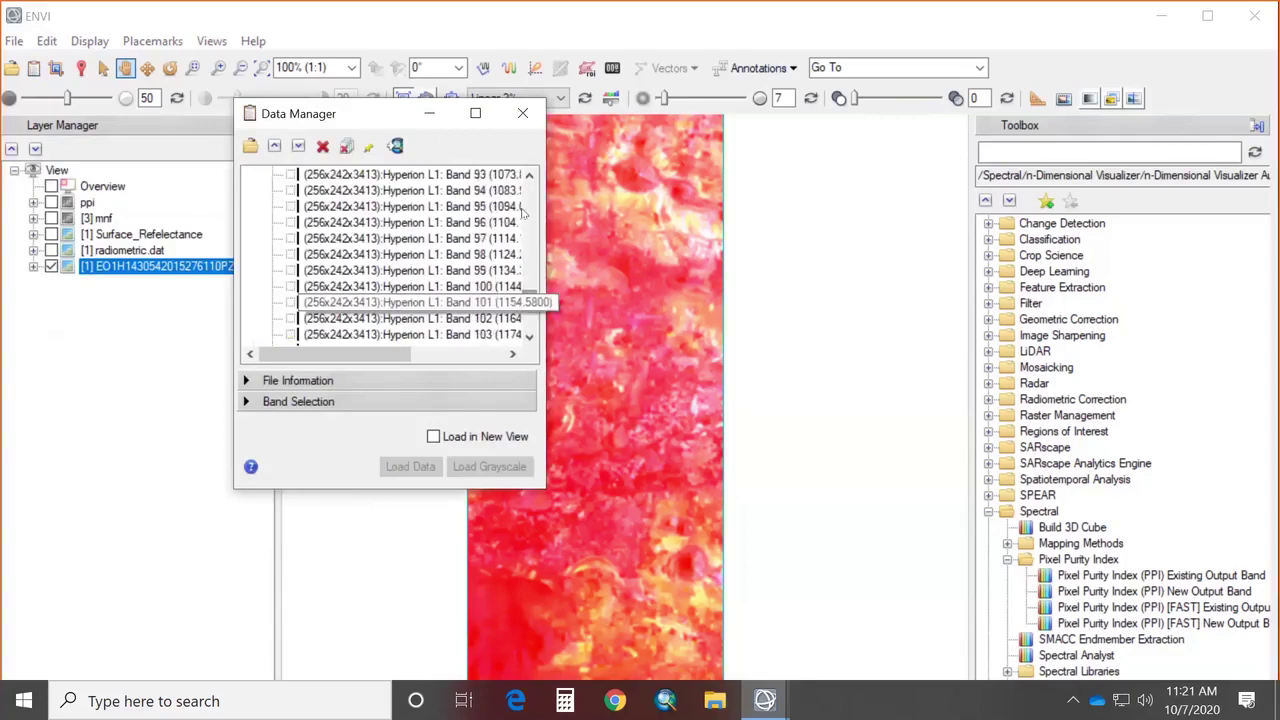
pyautogui.scroll(8, 529, 188)
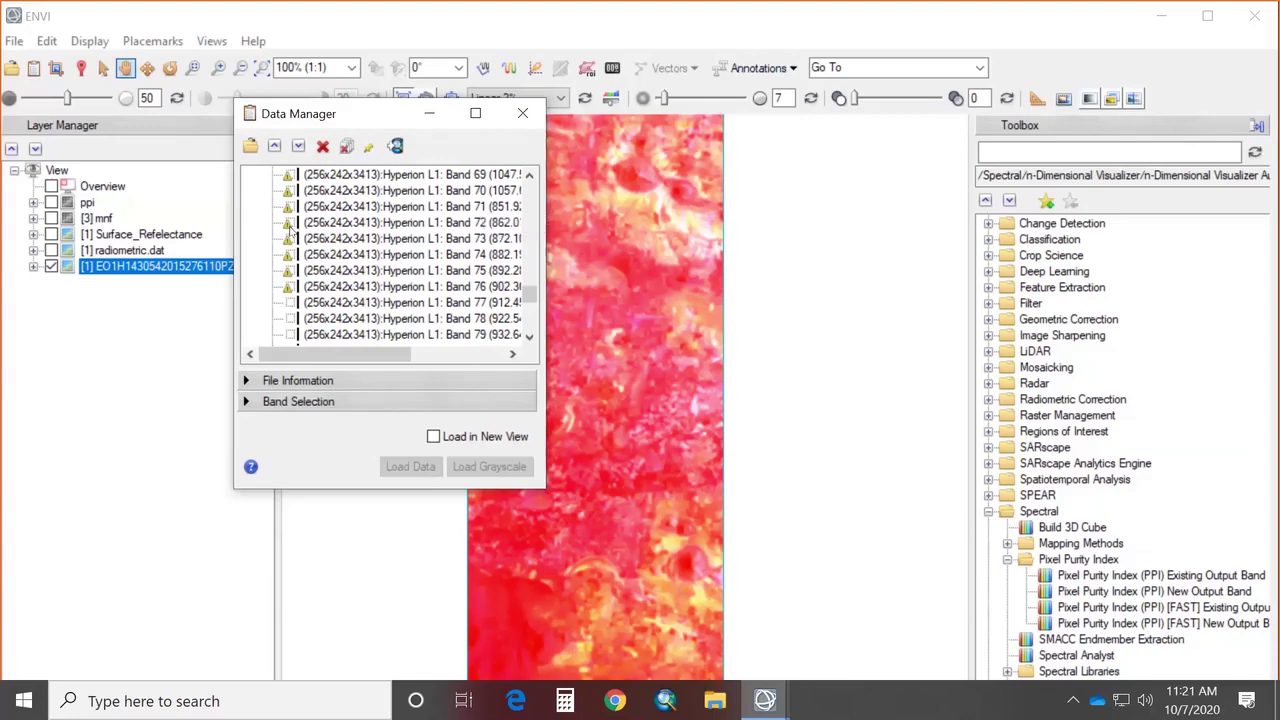
pyautogui.click(522, 113)
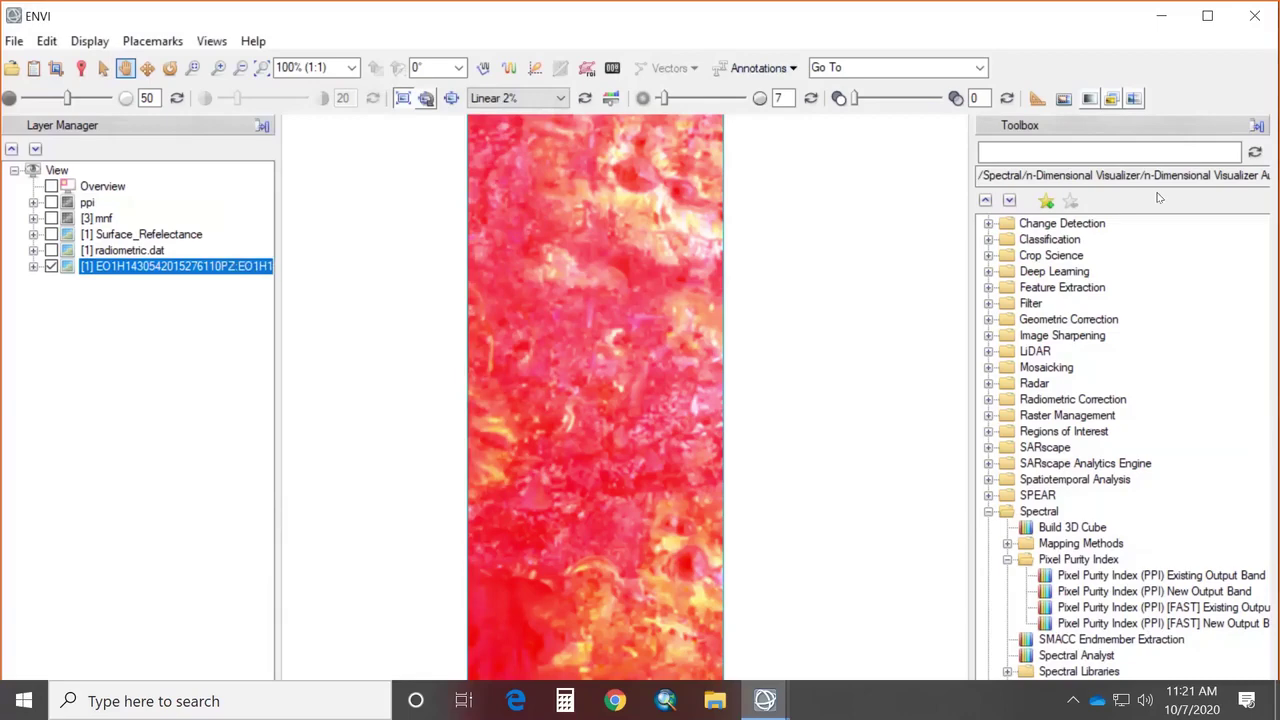
pyautogui.click(1123, 150)
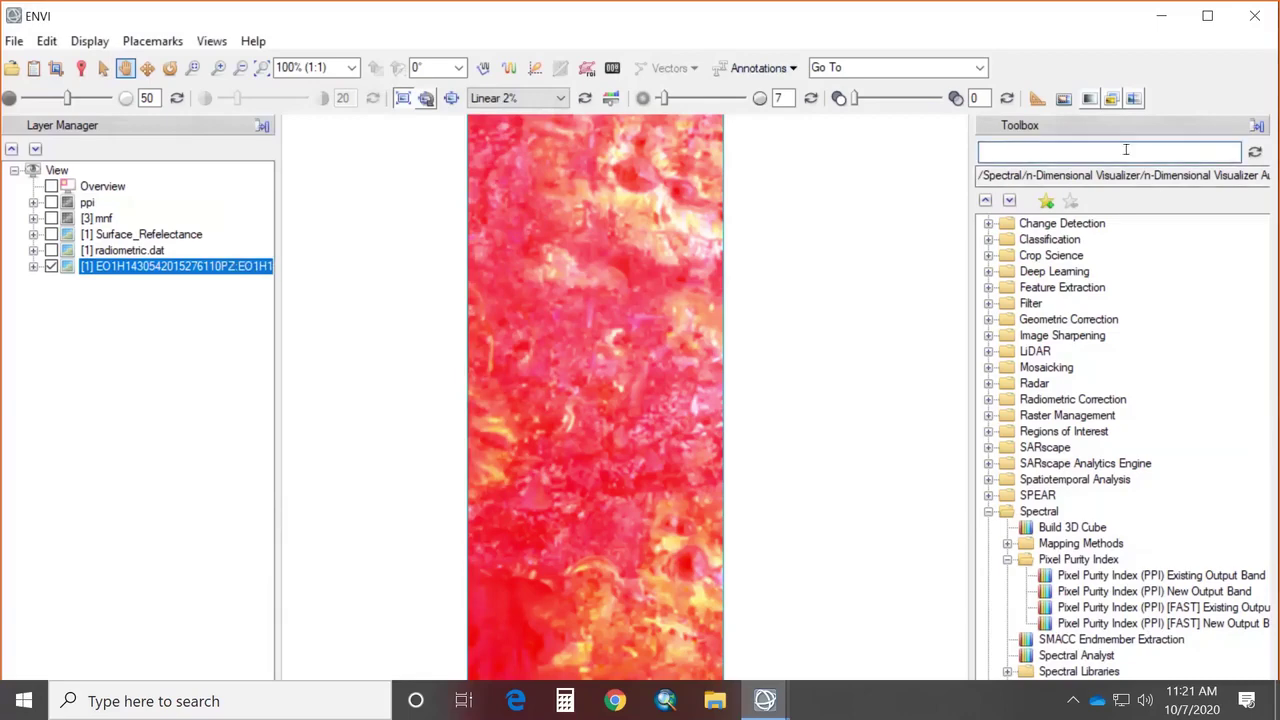
pyautogui.click(10, 45)
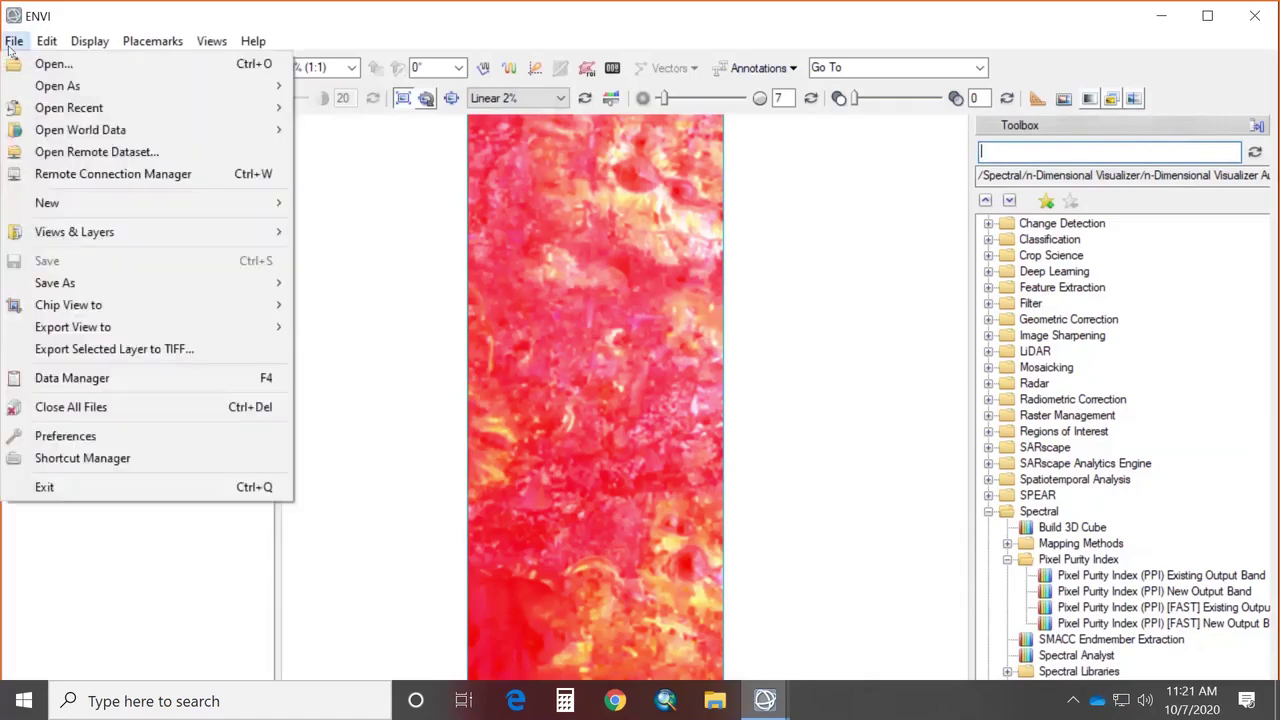
pyautogui.moveTo(274, 282)
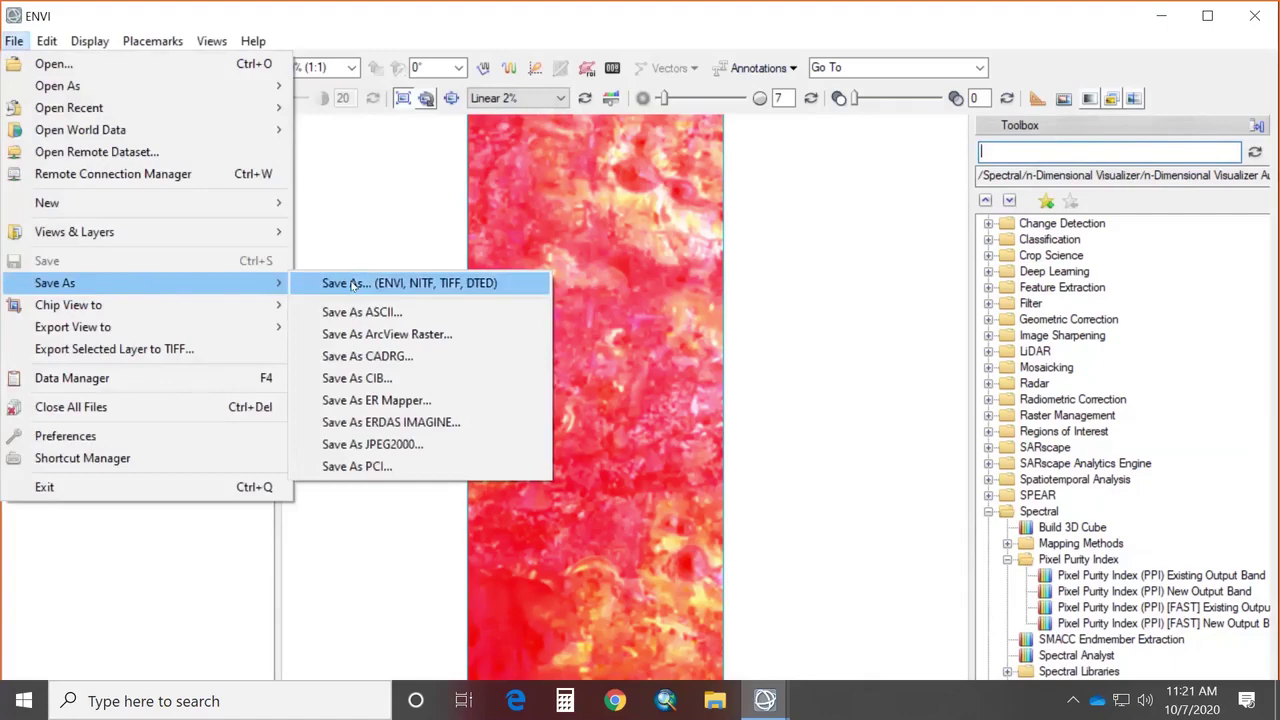
pyautogui.click(351, 284)
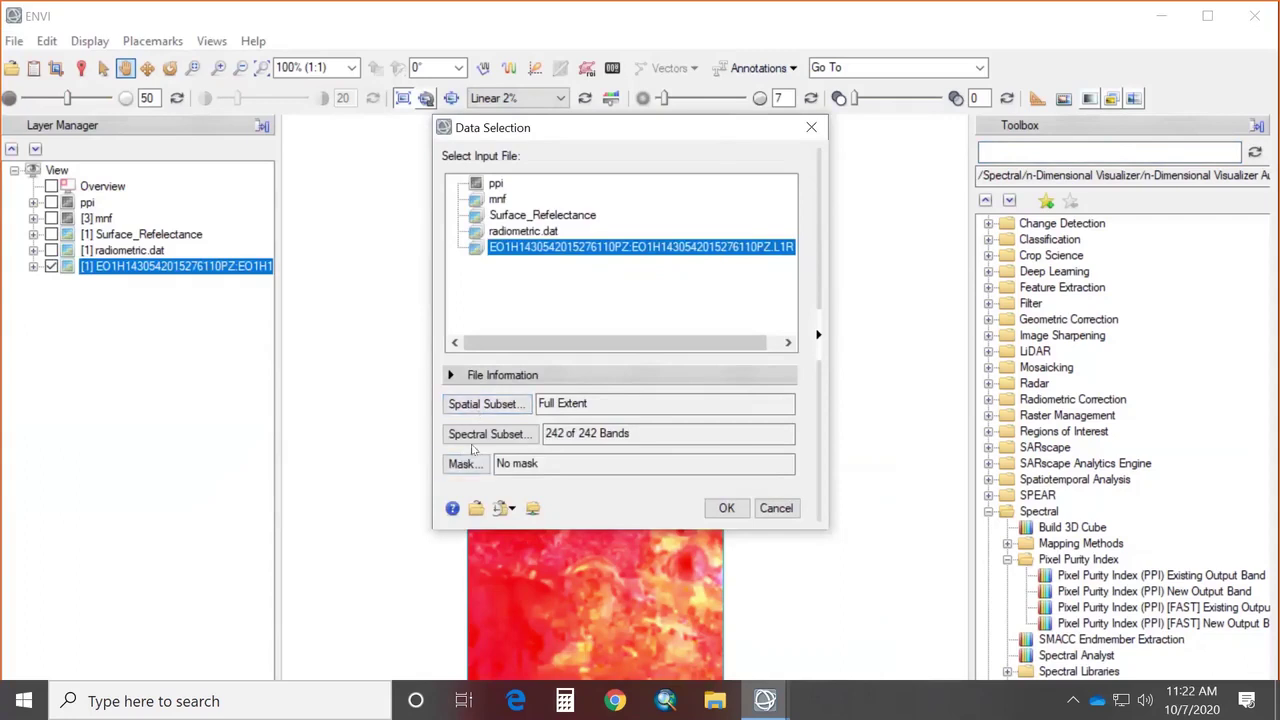
pyautogui.click(487, 433)
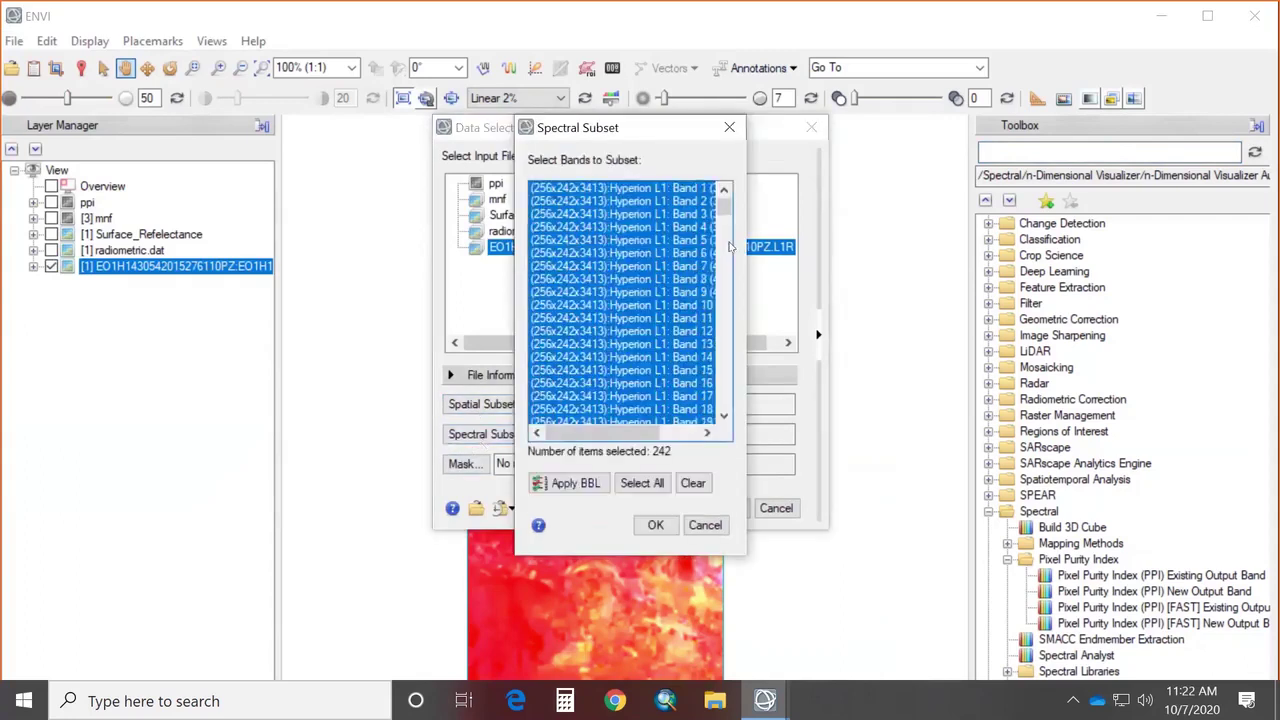
pyautogui.moveTo(724, 200)
pyautogui.mouseDown()
pyautogui.moveTo(727, 390)
pyautogui.moveTo(727, 213)
pyautogui.mouseUp()
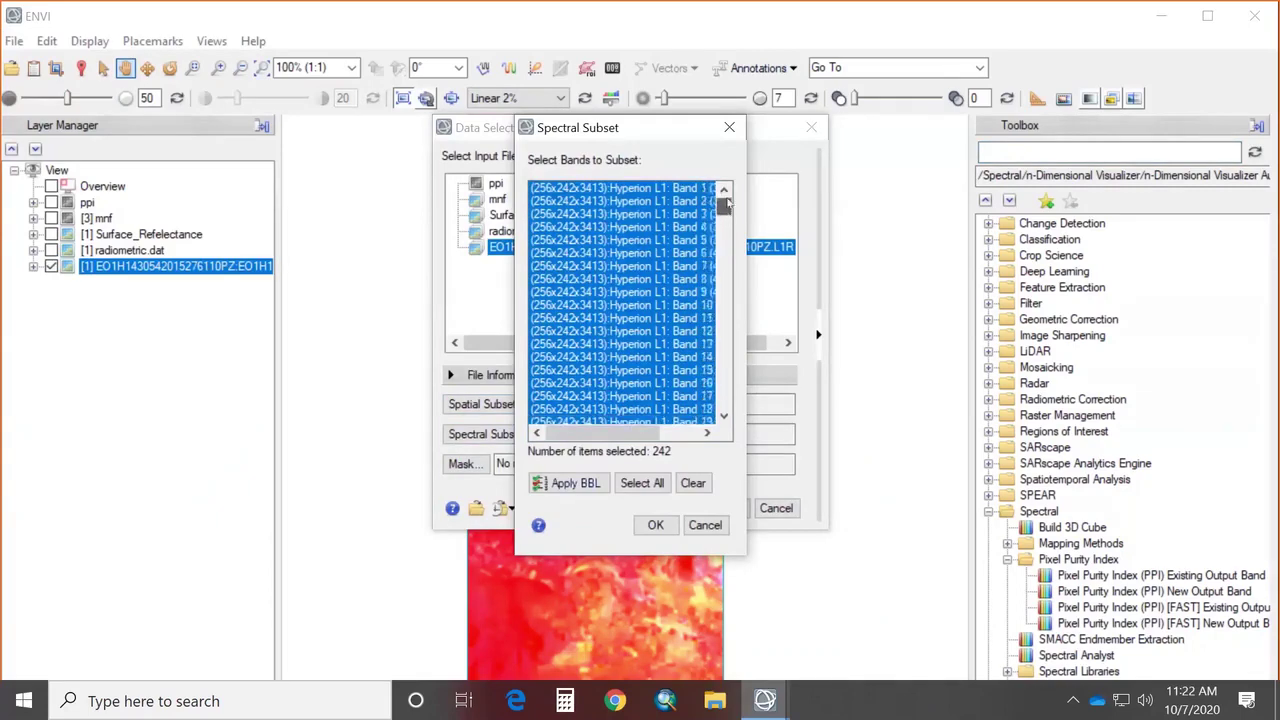
pyautogui.click(575, 485)
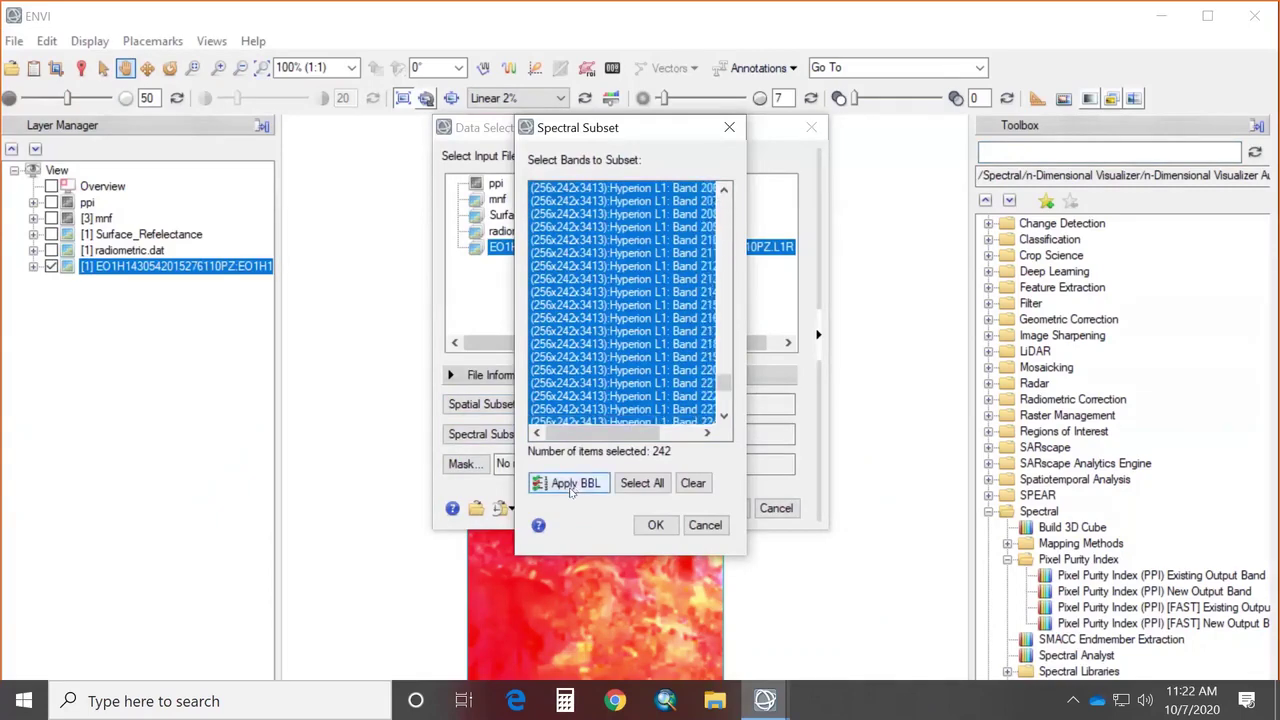
pyautogui.click(572, 490)
pyautogui.click(655, 525)
pyautogui.click(729, 508)
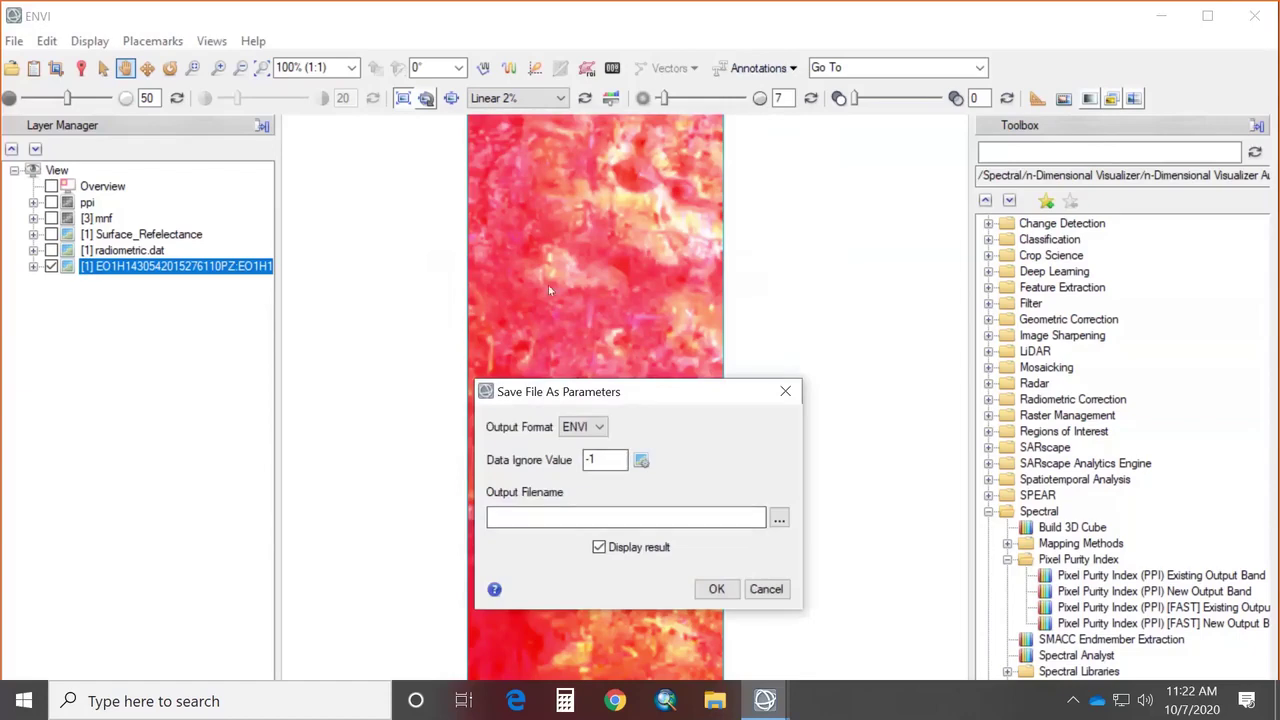
pyautogui.press('Escape')
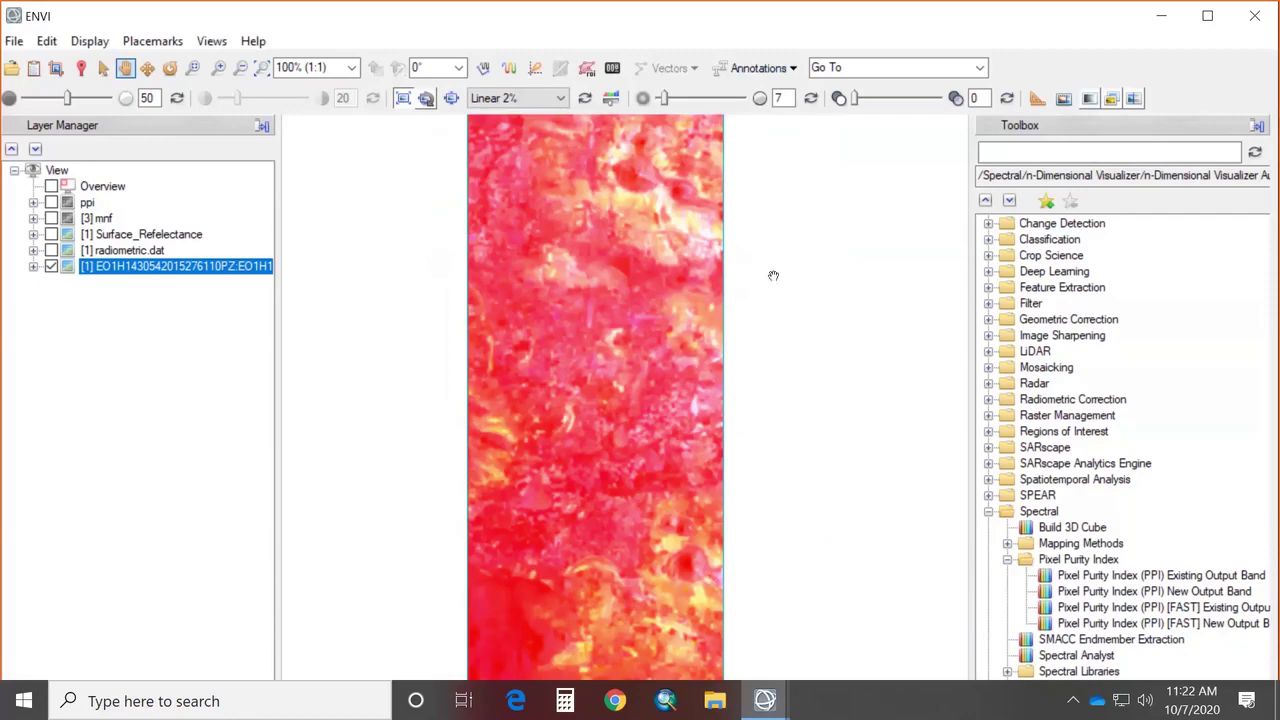
pyautogui.click(989, 400)
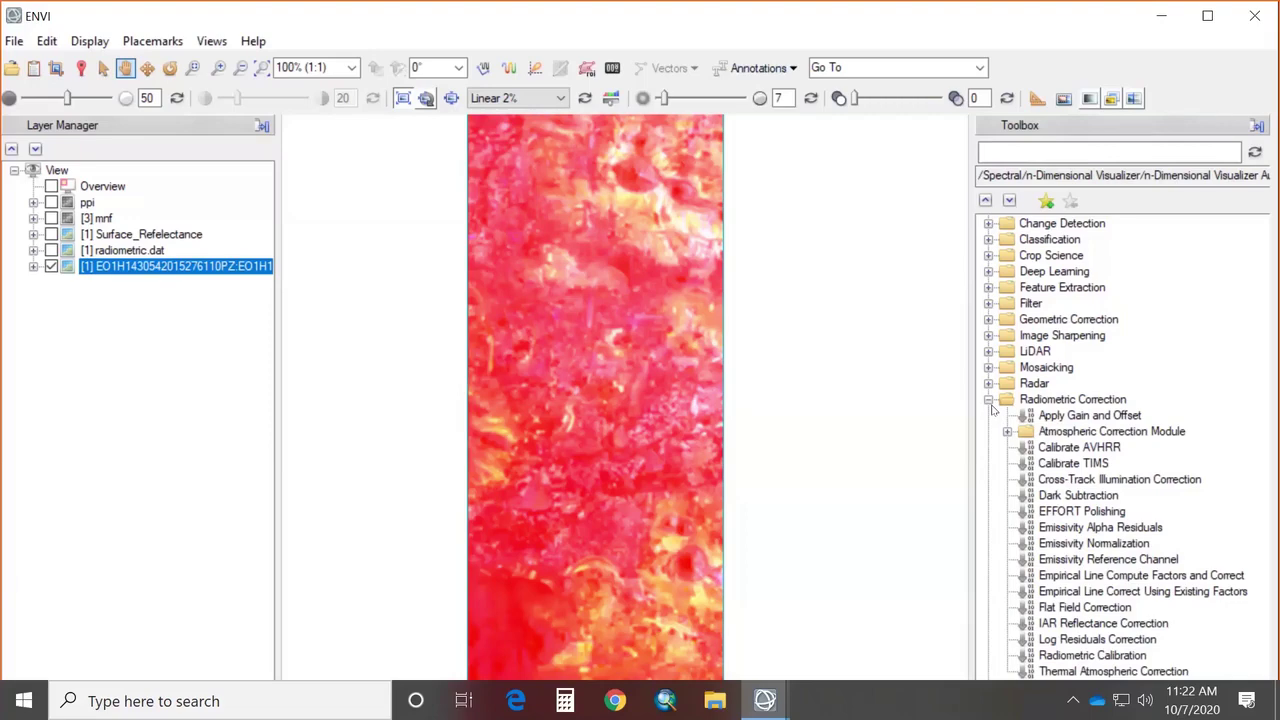
pyautogui.scroll(-6, 1090, 450)
pyautogui.scroll(6, 1090, 460)
pyautogui.click(1008, 431)
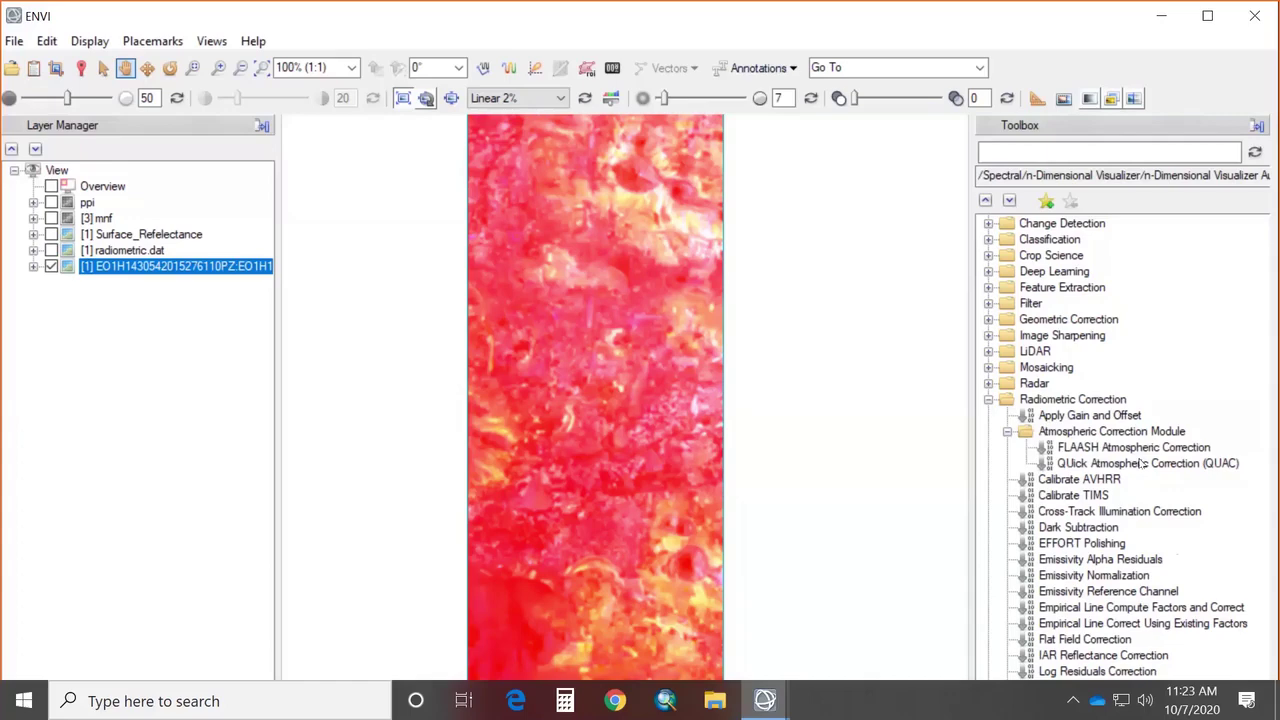
pyautogui.scroll(-6, 1140, 463)
pyautogui.click(1091, 415)
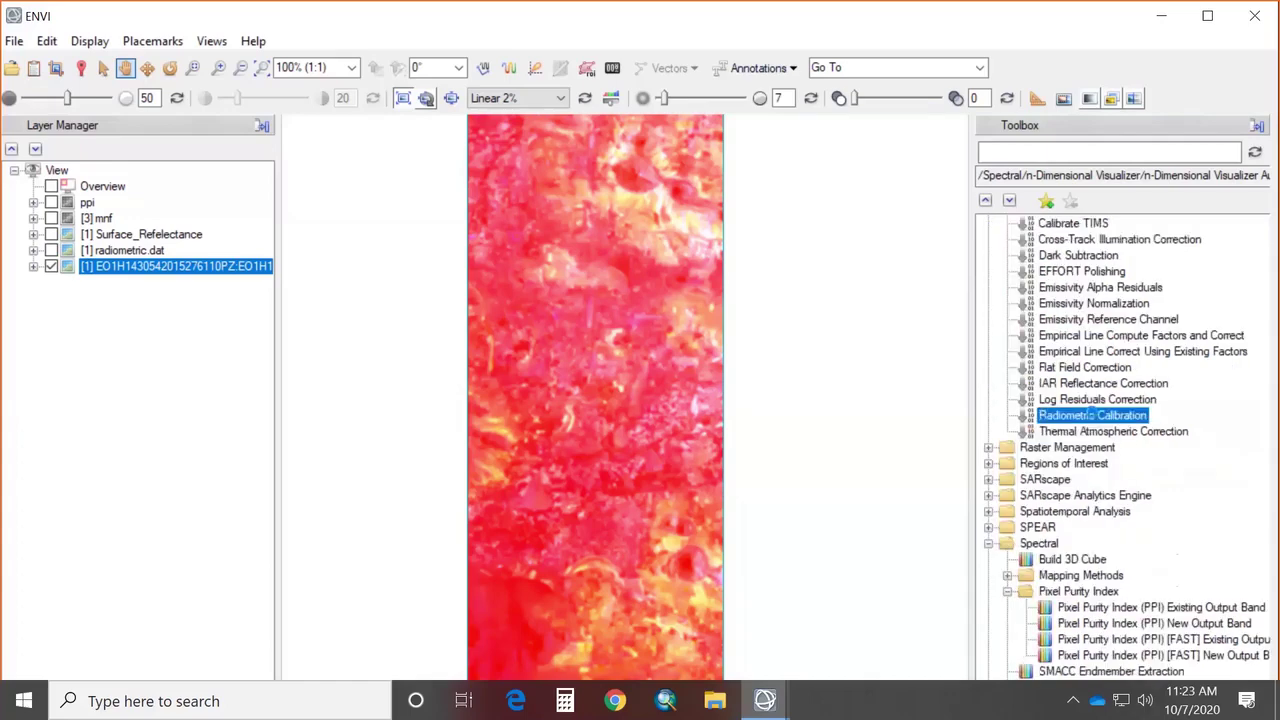
pyautogui.doubleClick(1091, 415)
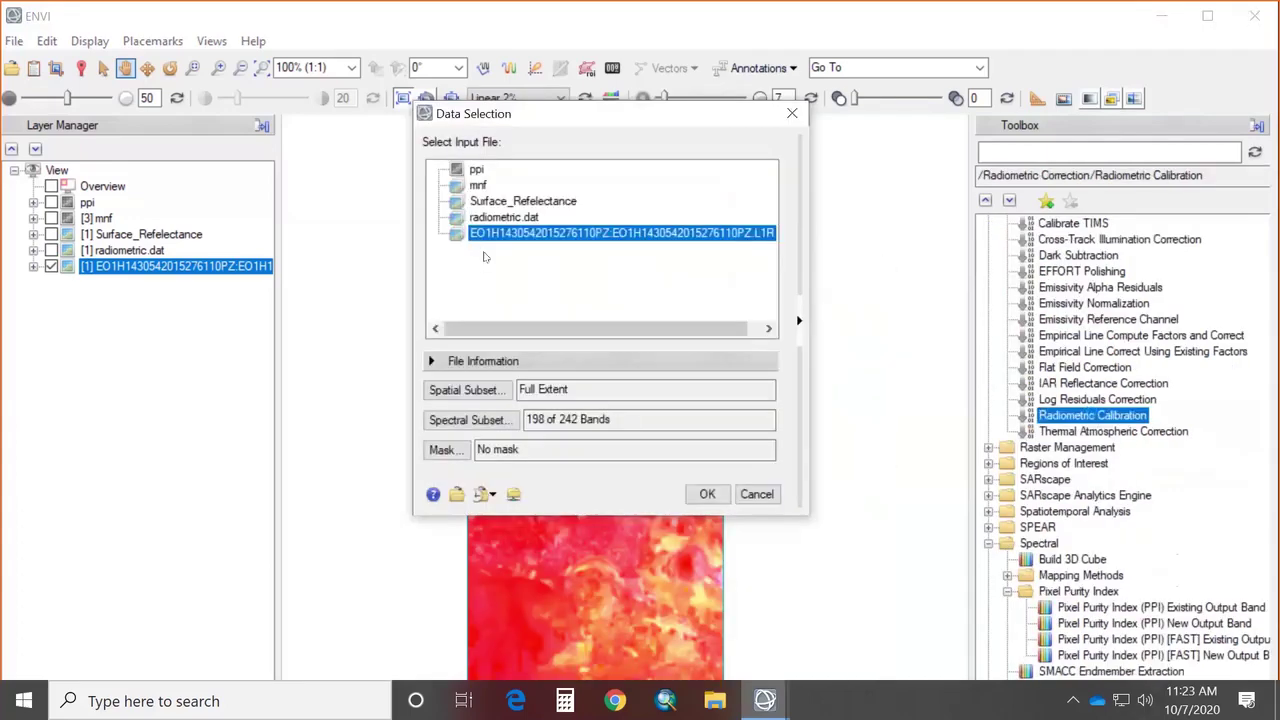
pyautogui.click(706, 492)
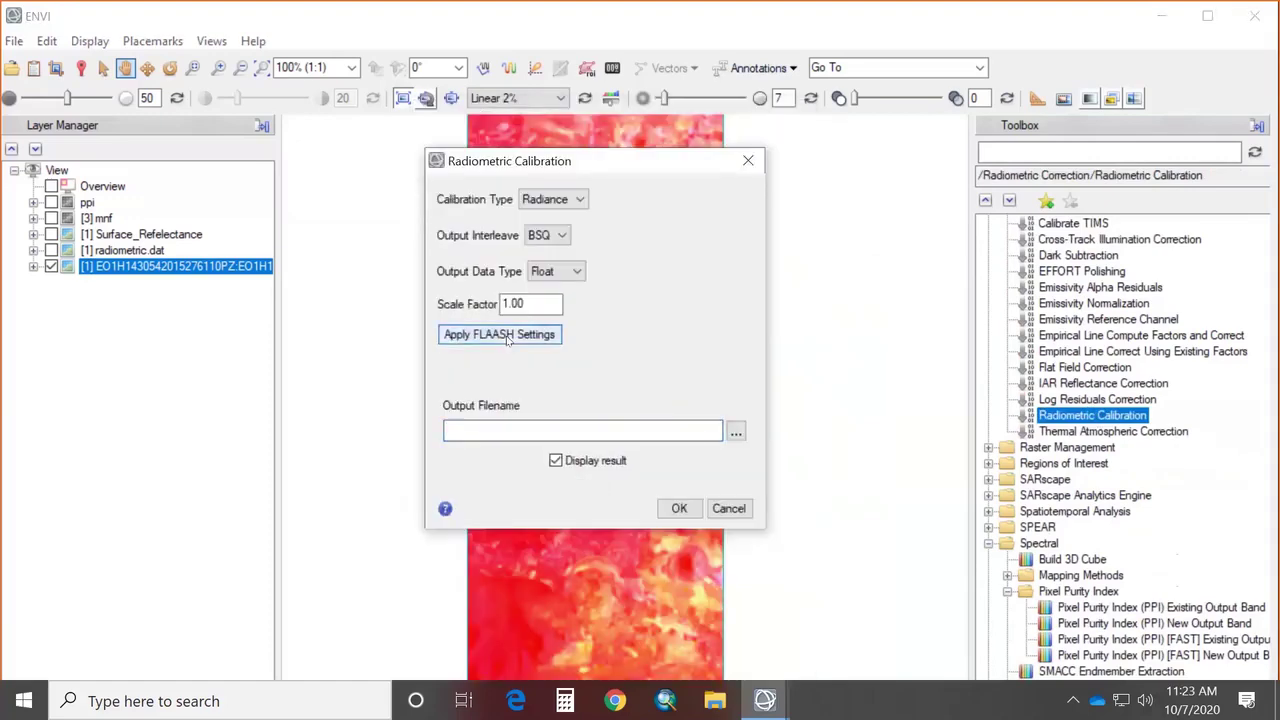
pyautogui.click(507, 339)
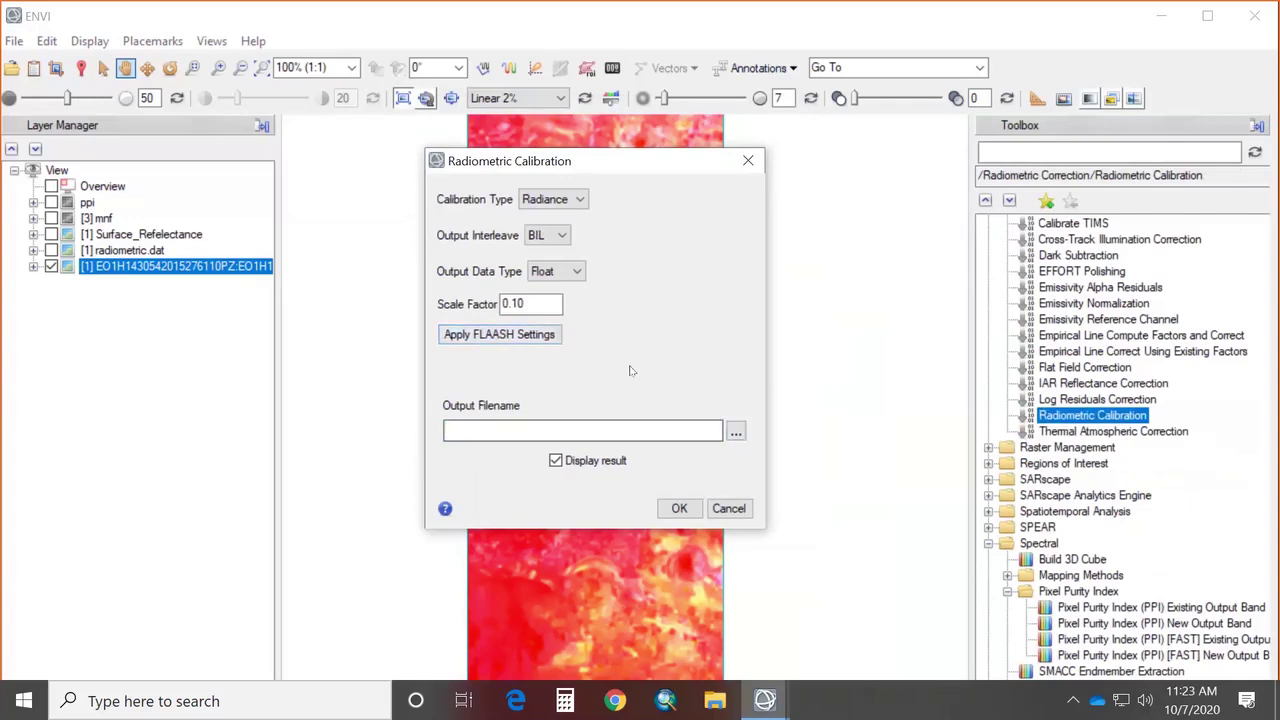
pyautogui.click(749, 161)
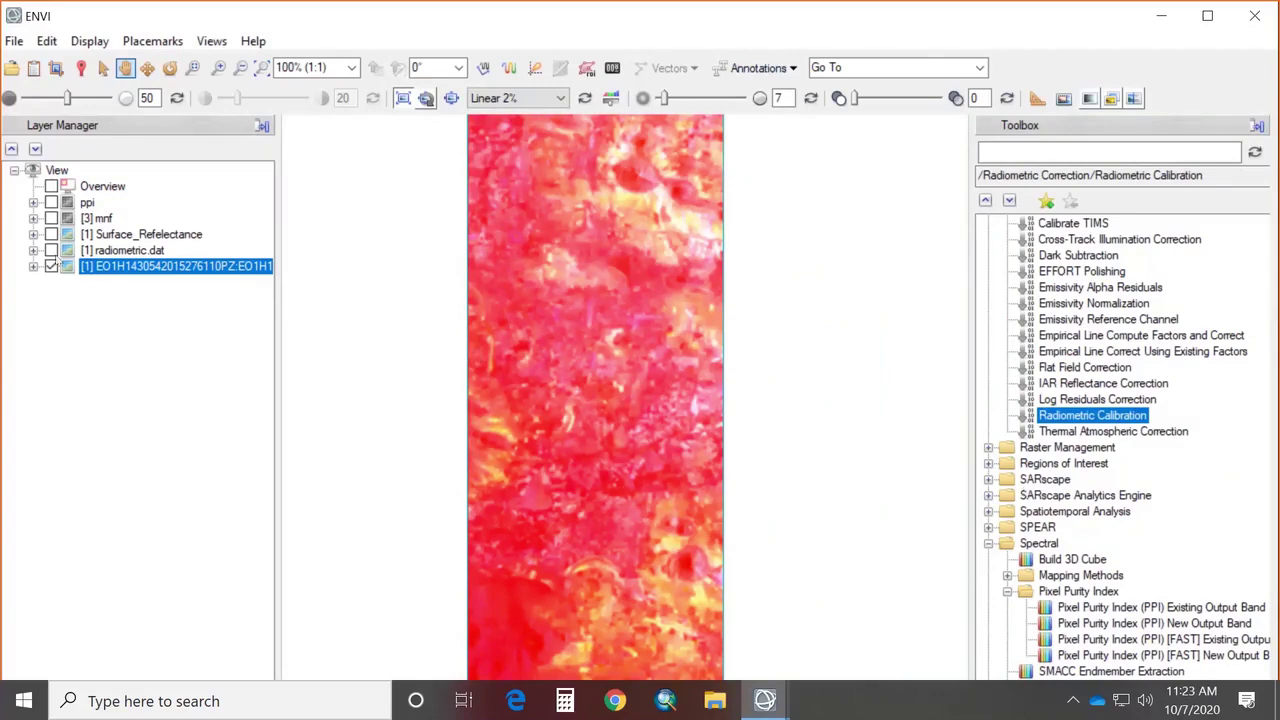
# Step: Compare the radiometric.dat layer with the raw EO1H image by toggling its visibility, and leave it shown
pyautogui.click(51, 250)
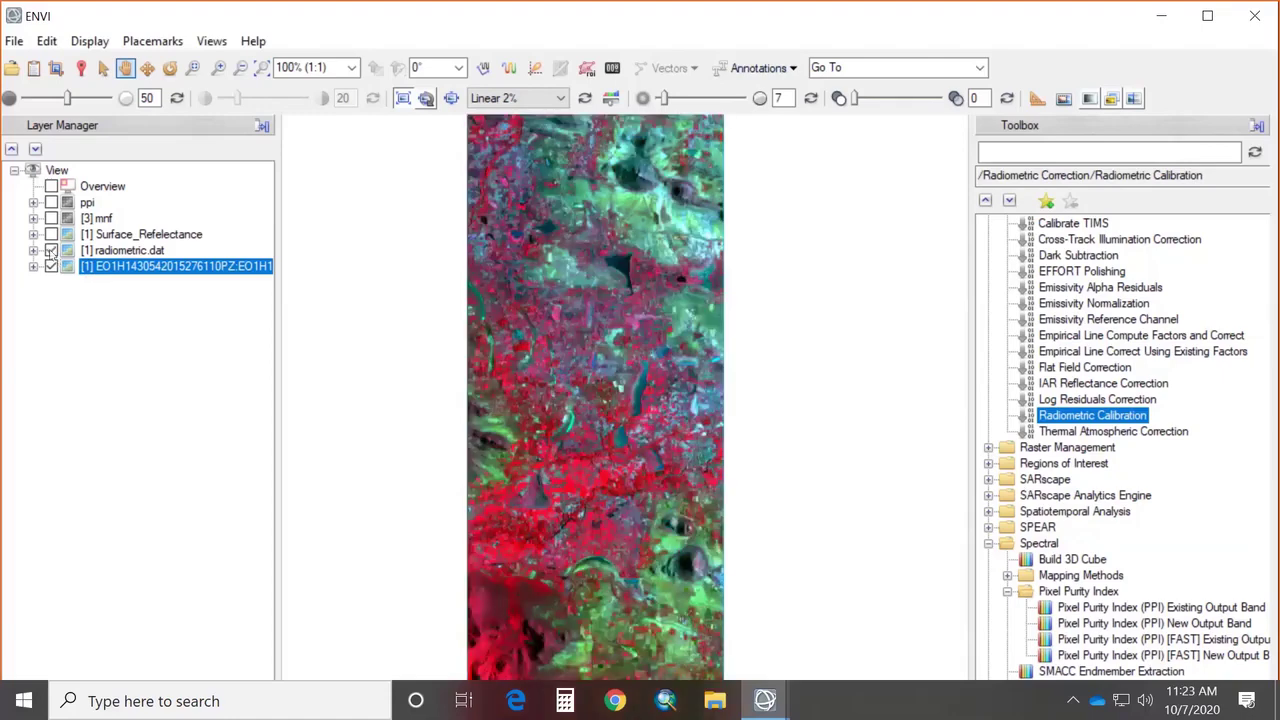
pyautogui.click(51, 250)
pyautogui.click(51, 250)
pyautogui.click(51, 250)
pyautogui.click(51, 250)
pyautogui.click(51, 250)
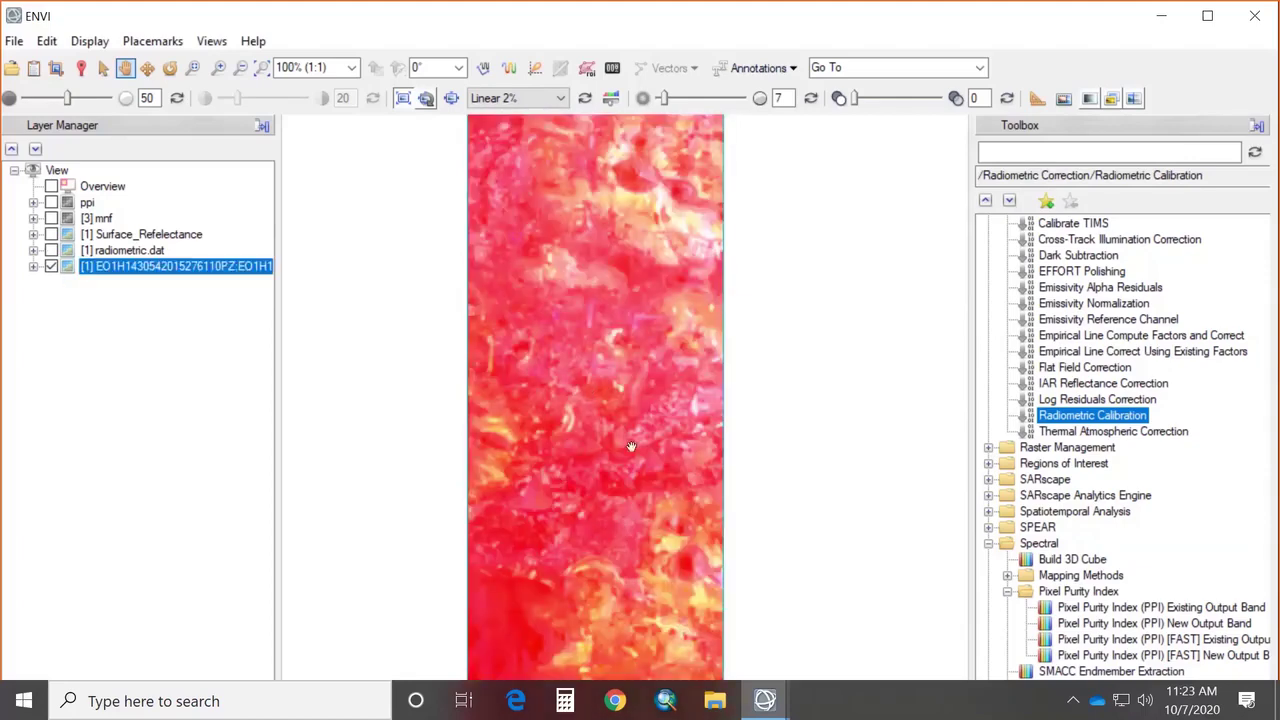
pyautogui.moveTo(631, 446); pyautogui.dragTo(633, 412)
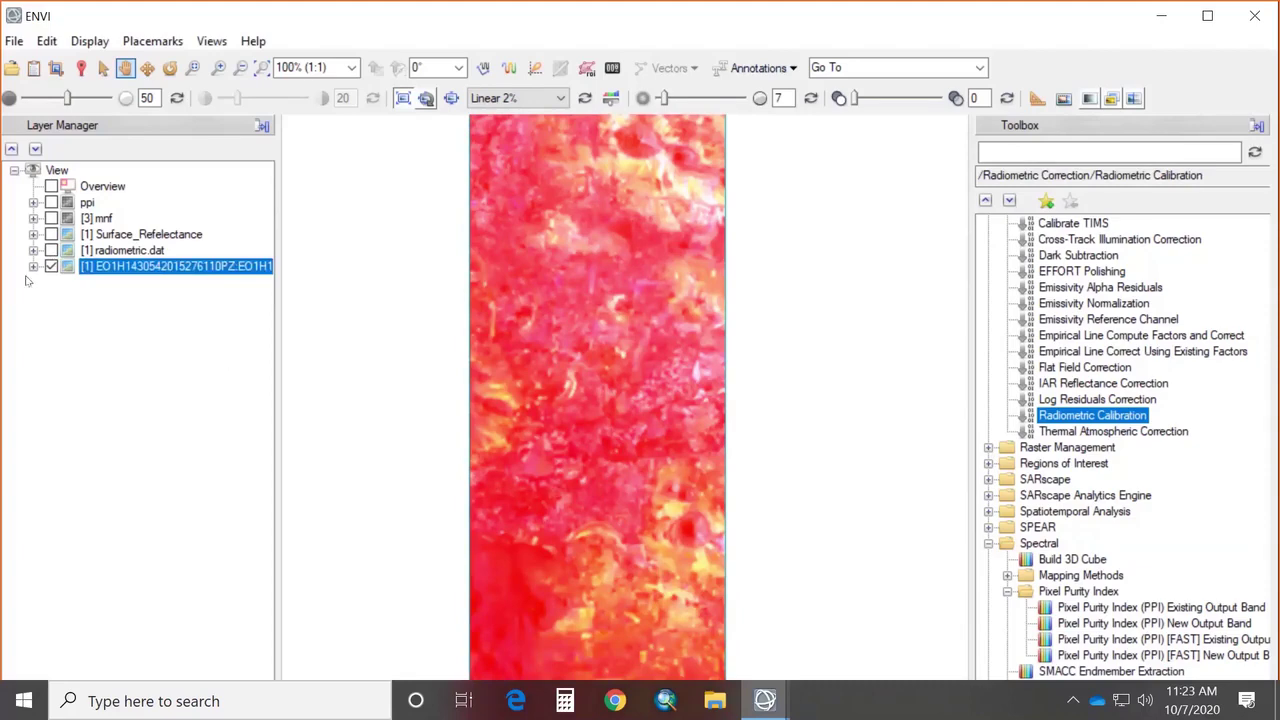
pyautogui.click(51, 250)
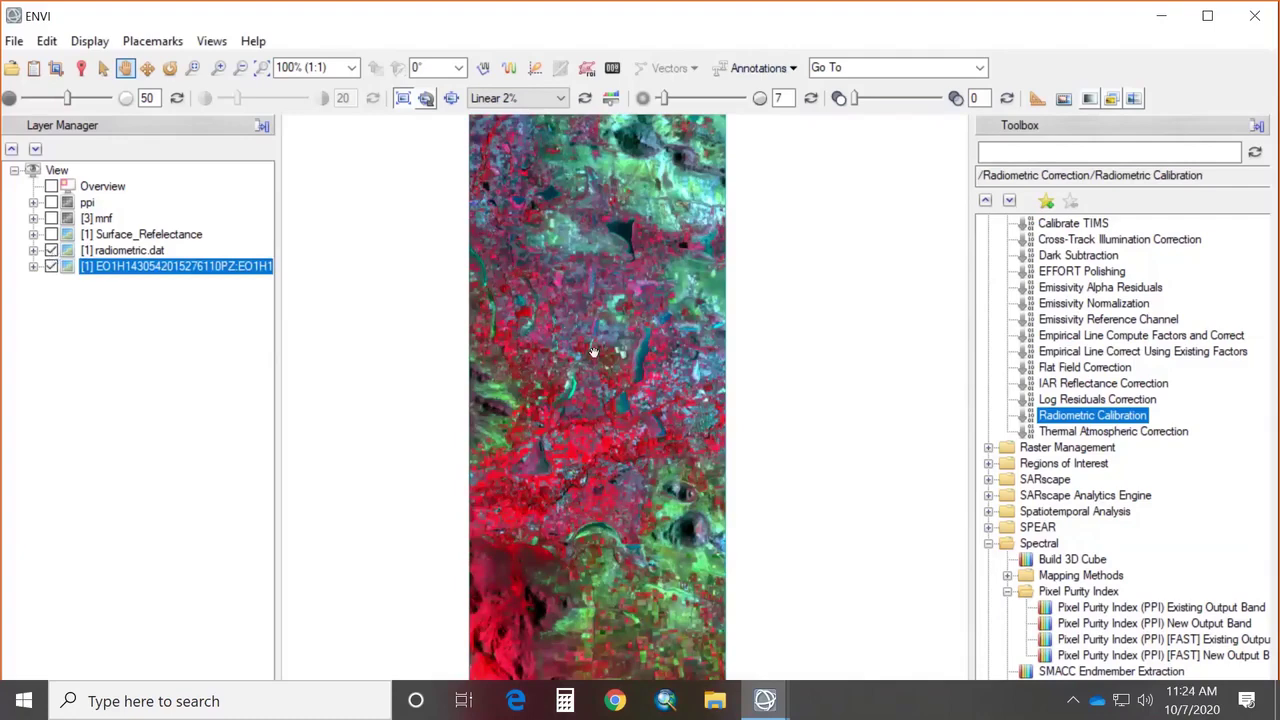
# Step: Start FLAASH Atmospheric Correction with radiometric.dat as the input radiance image and a single scale factor of 1.000000 for all bands
pyautogui.scroll(6, 1075, 475)
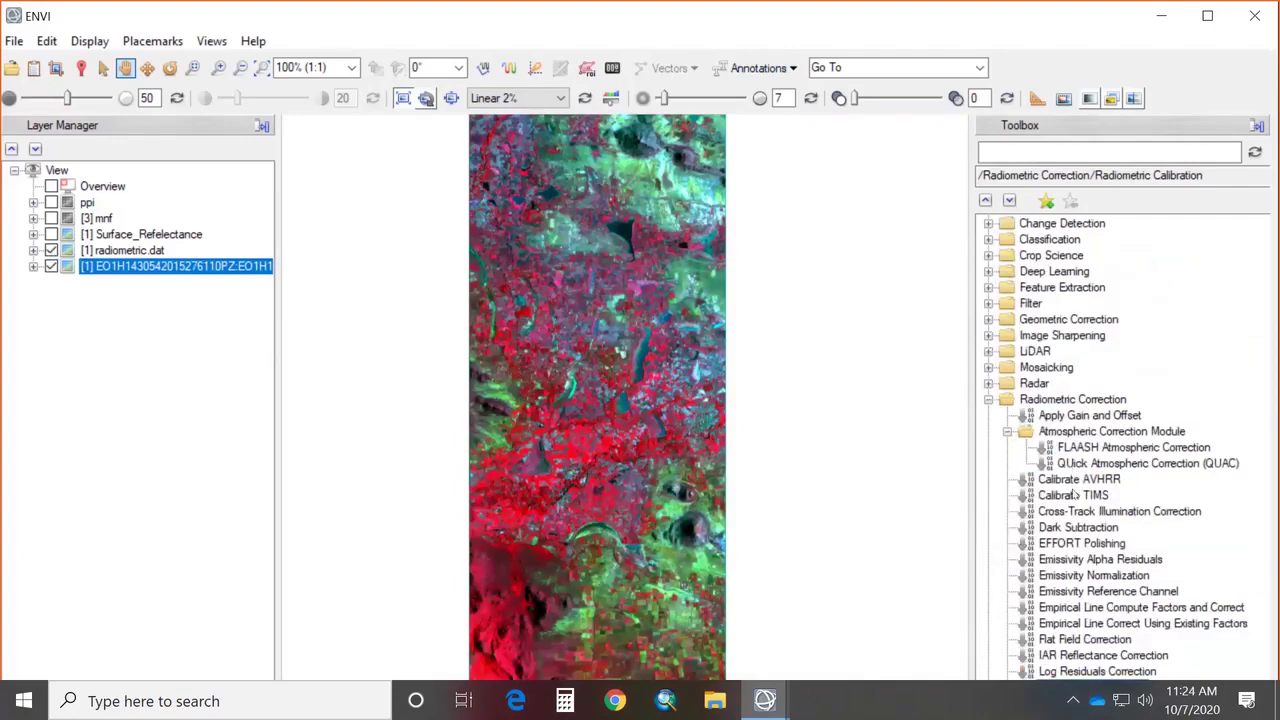
pyautogui.doubleClick(1088, 448)
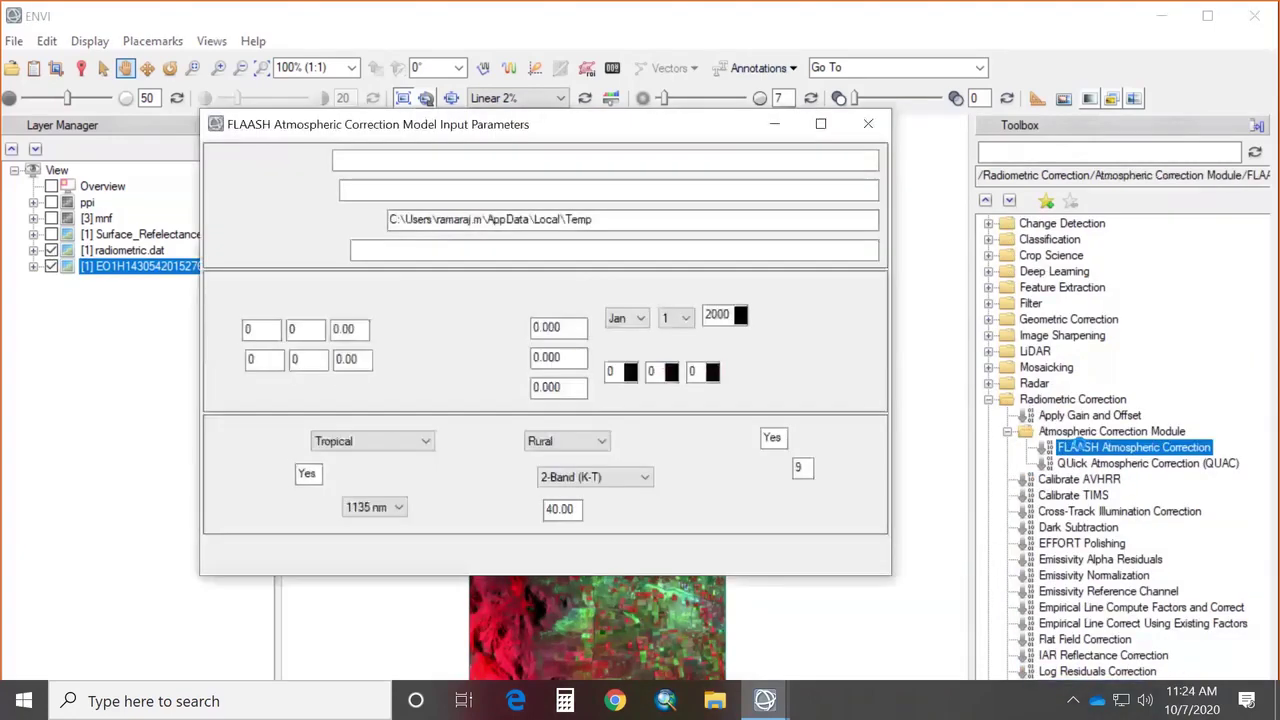
pyautogui.moveTo(520, 129); pyautogui.dragTo(524, 128)
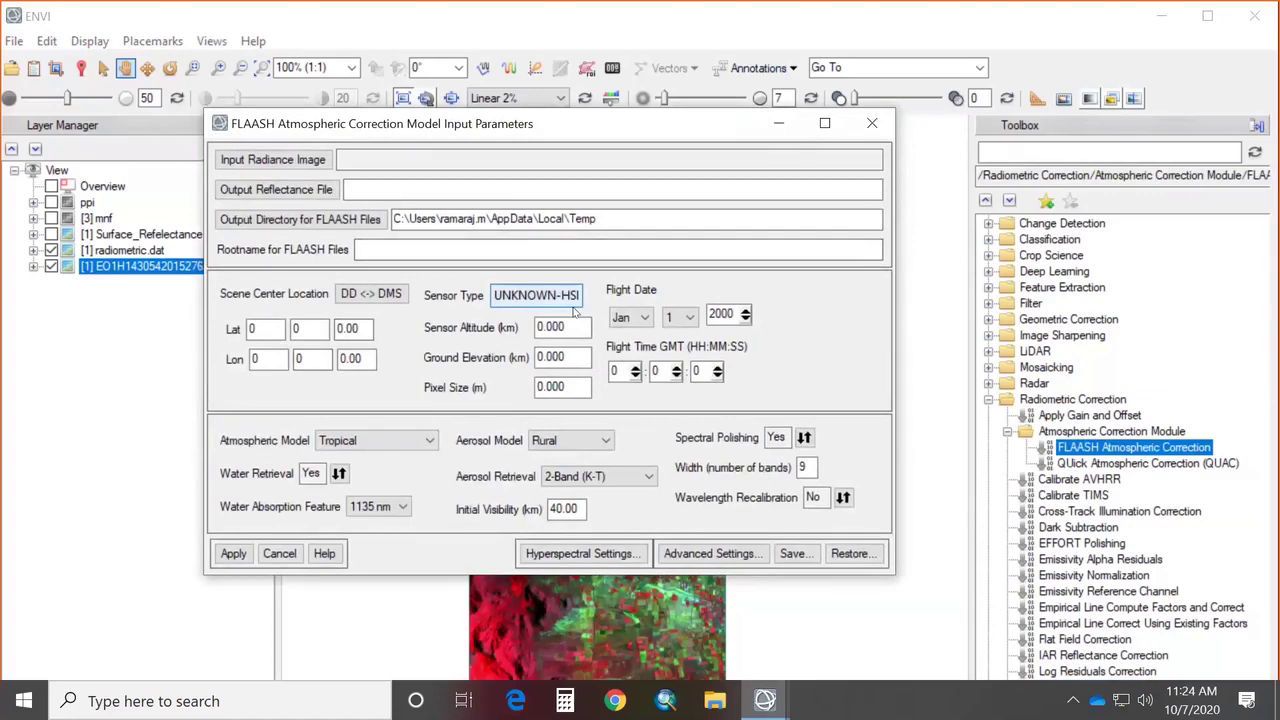
pyautogui.click(272, 159)
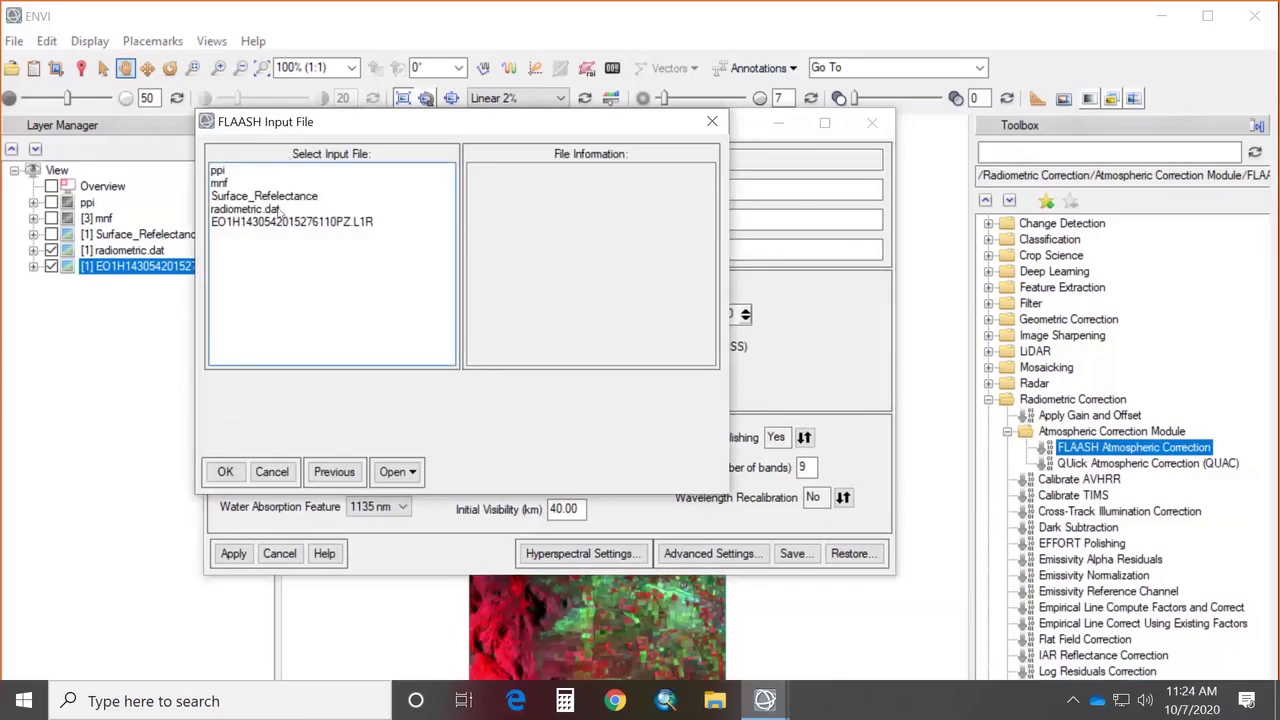
pyautogui.click(258, 211)
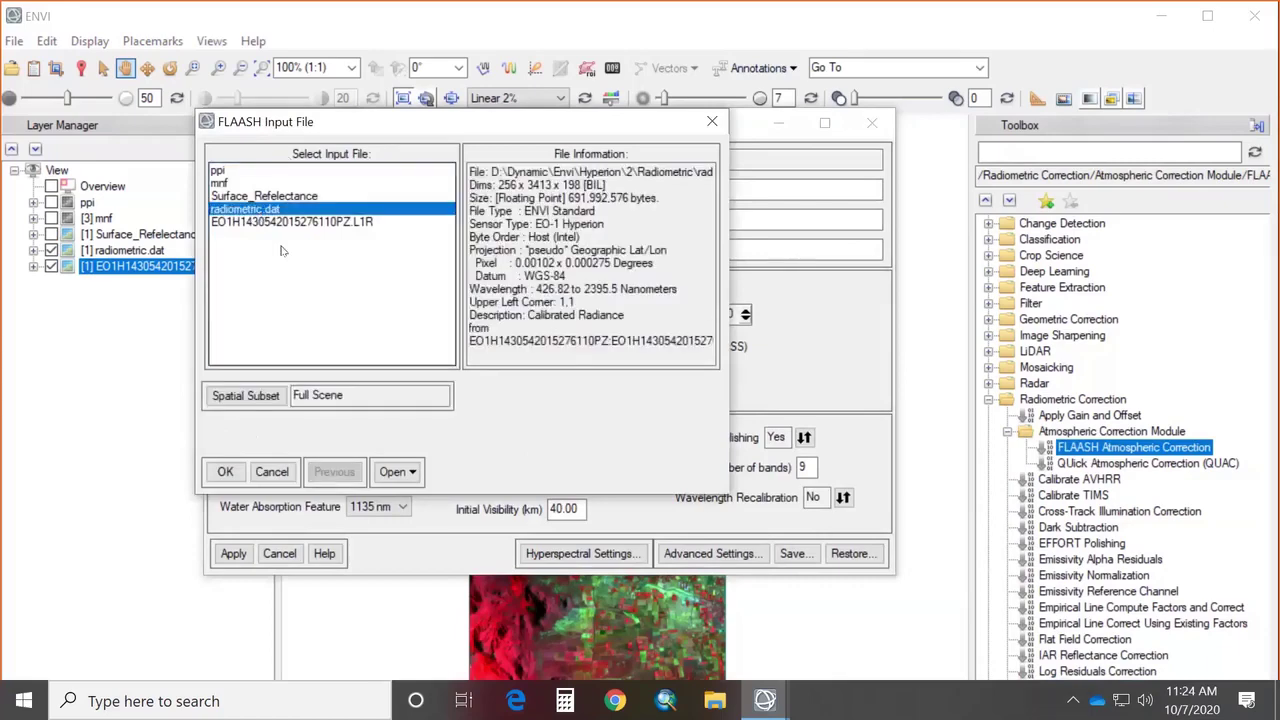
pyautogui.click(225, 471)
pyautogui.click(518, 323)
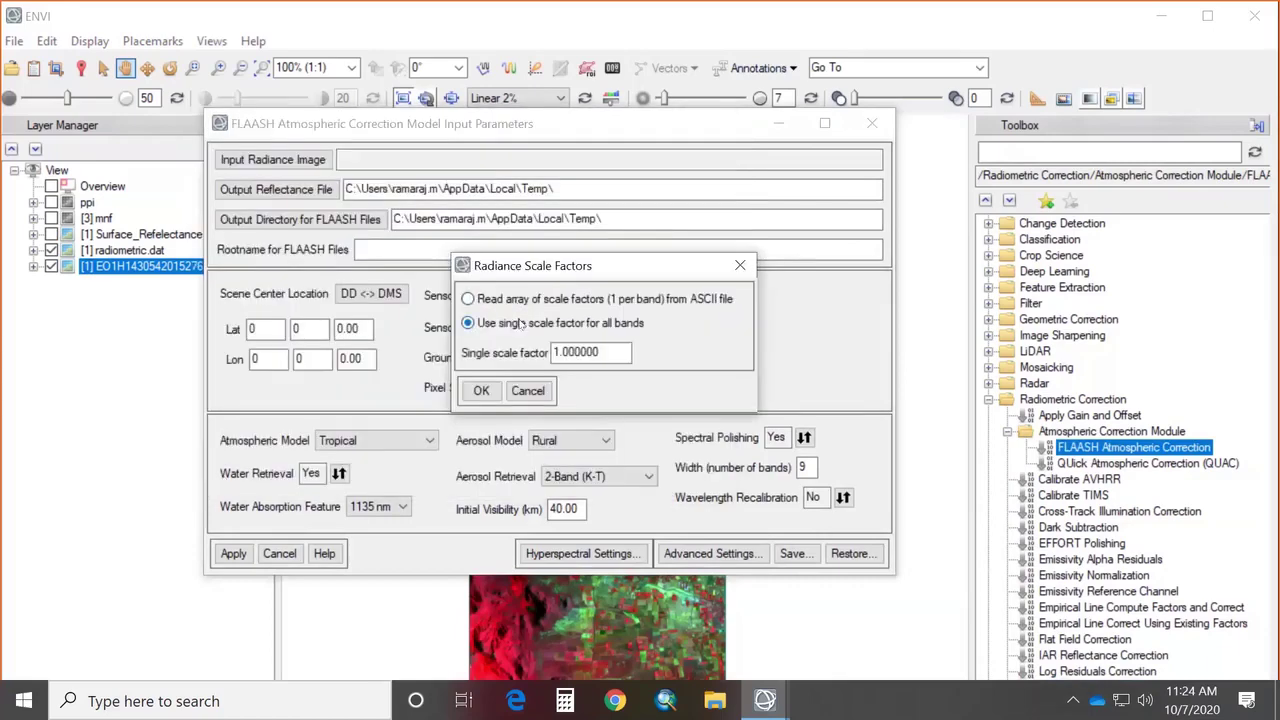
pyautogui.click(481, 390)
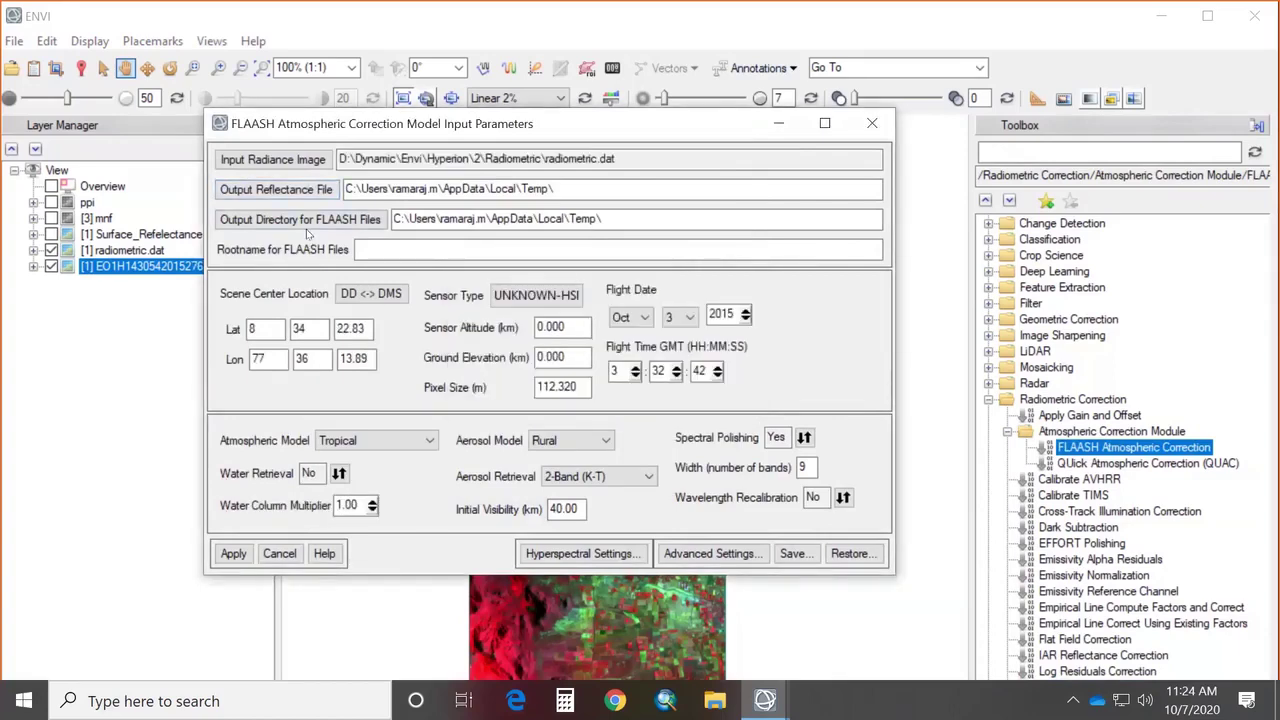
# Step: Enter Surface_Reflectance as the rootname for the FLAASH files
pyautogui.click(466, 245)
pyautogui.write('Su')
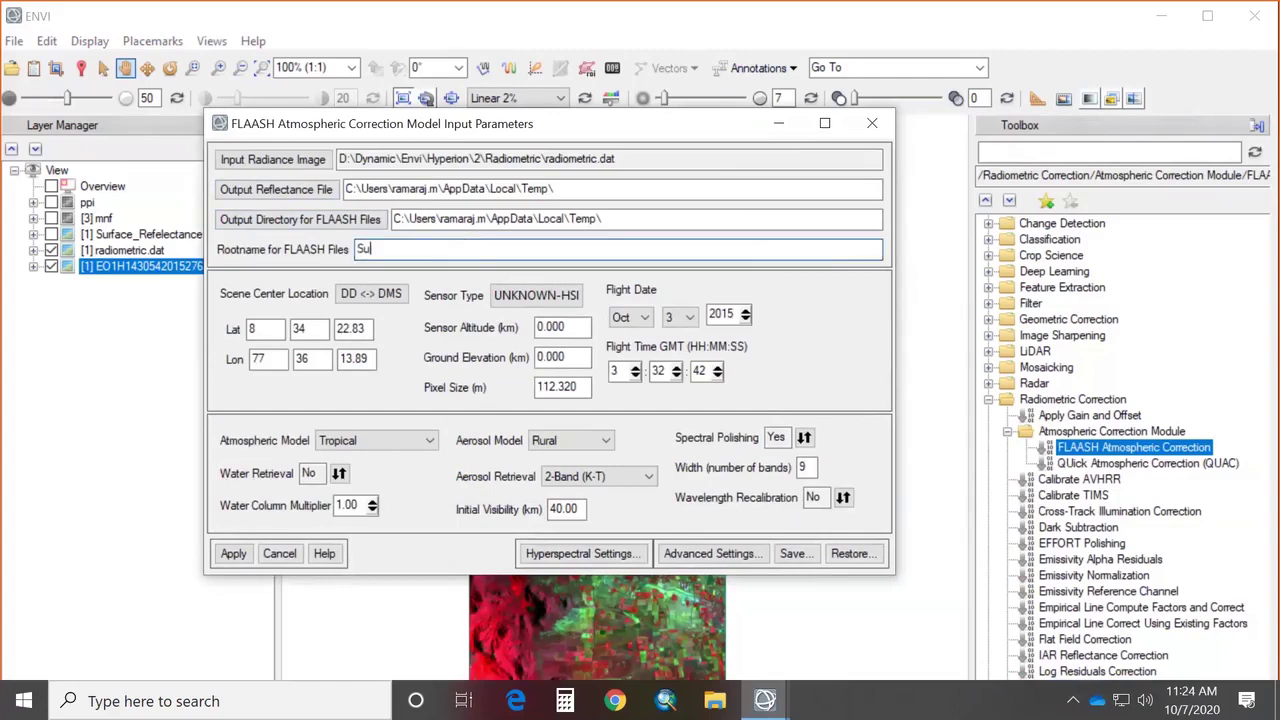
pyautogui.write('rface_Reflectance')
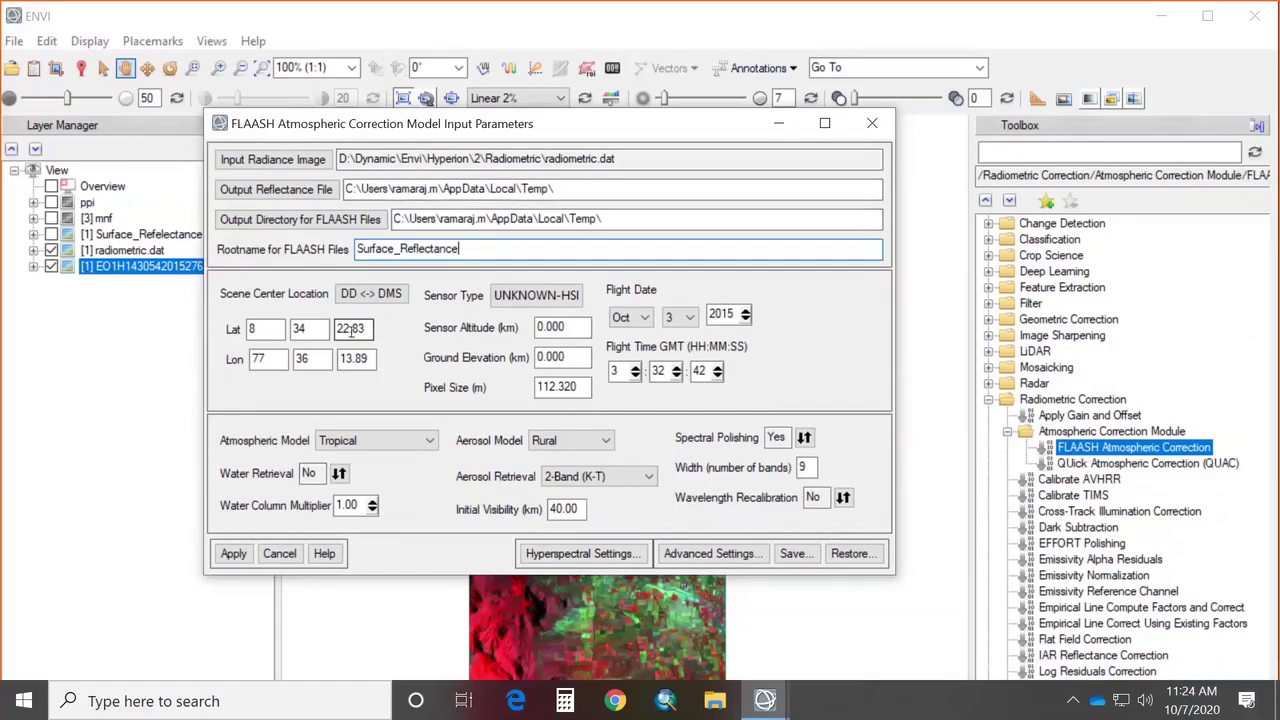
# Step: Set the FLAASH sensor type to HYPERION, with sensor altitude 705 km, ground elevation 0.1 km and pixel size 30 m
pyautogui.click(540, 296)
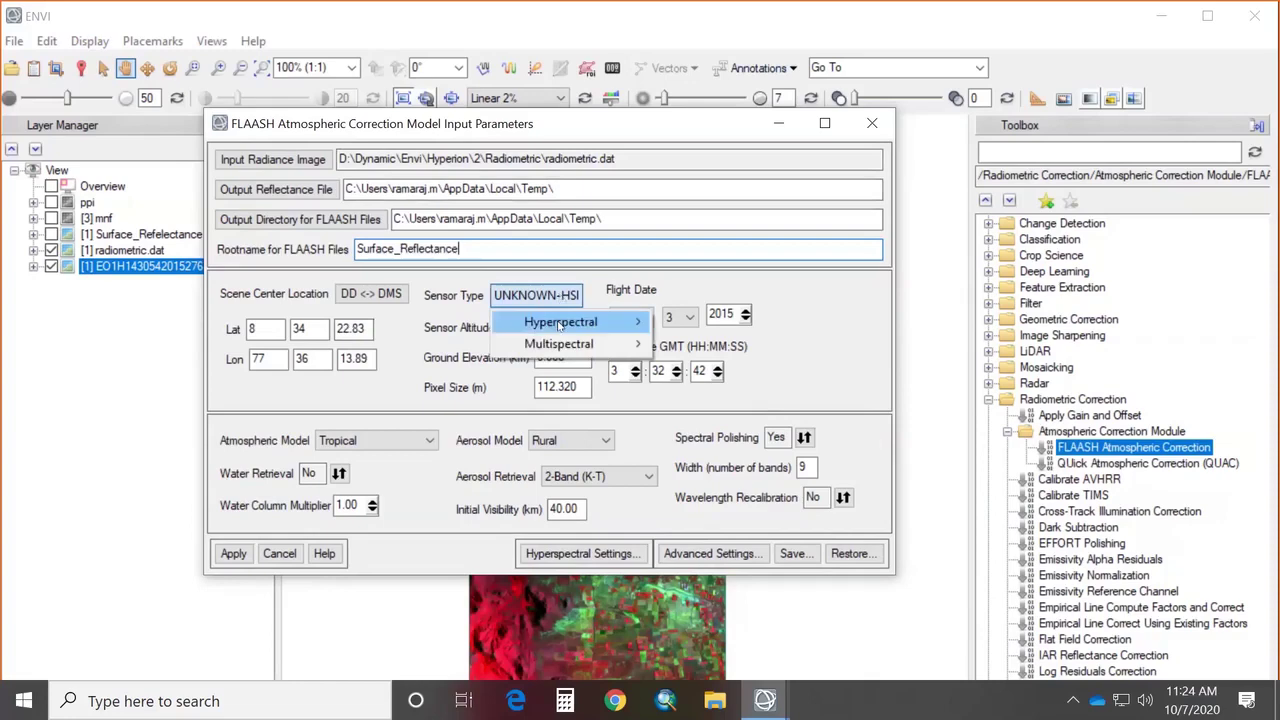
pyautogui.moveTo(559, 324)
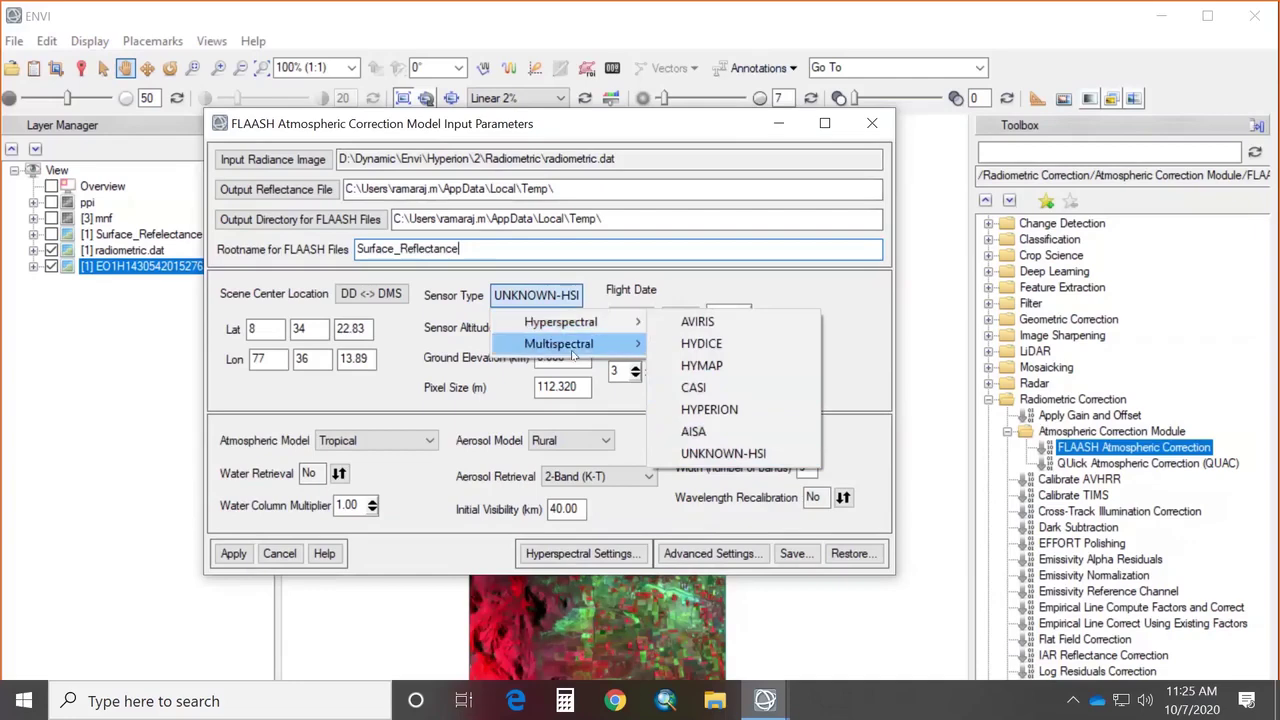
pyautogui.moveTo(574, 352)
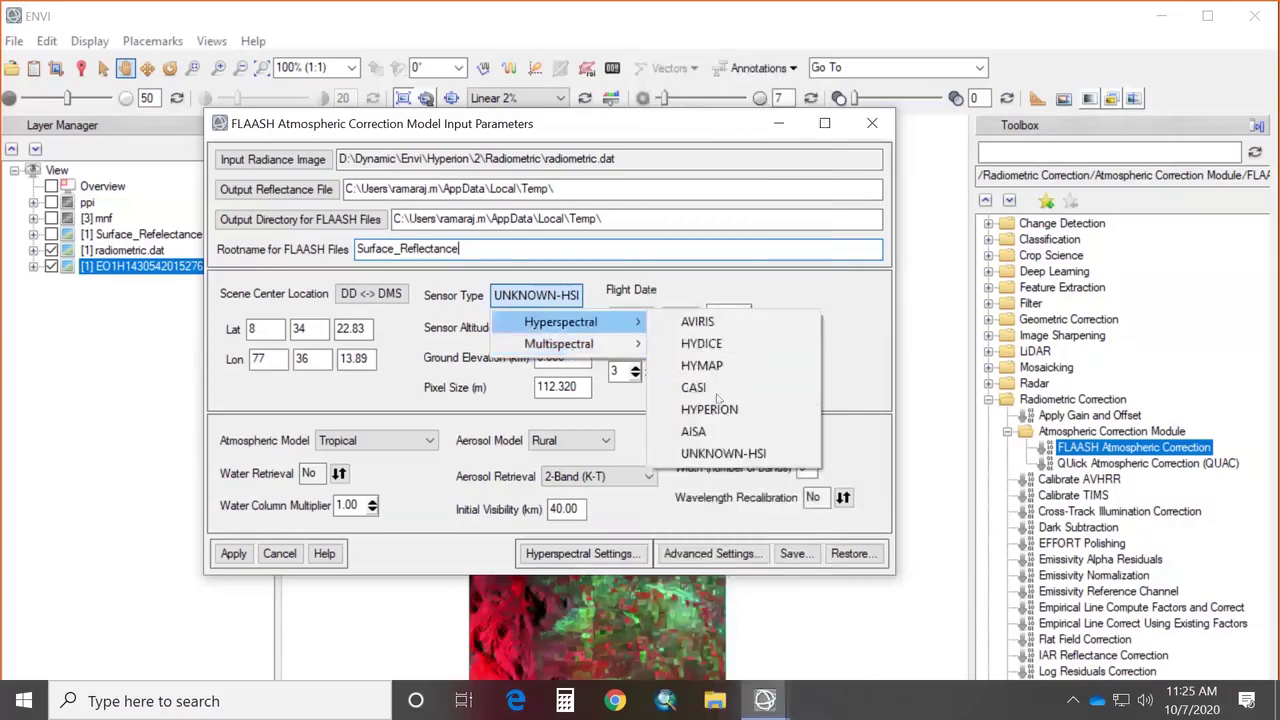
pyautogui.click(712, 410)
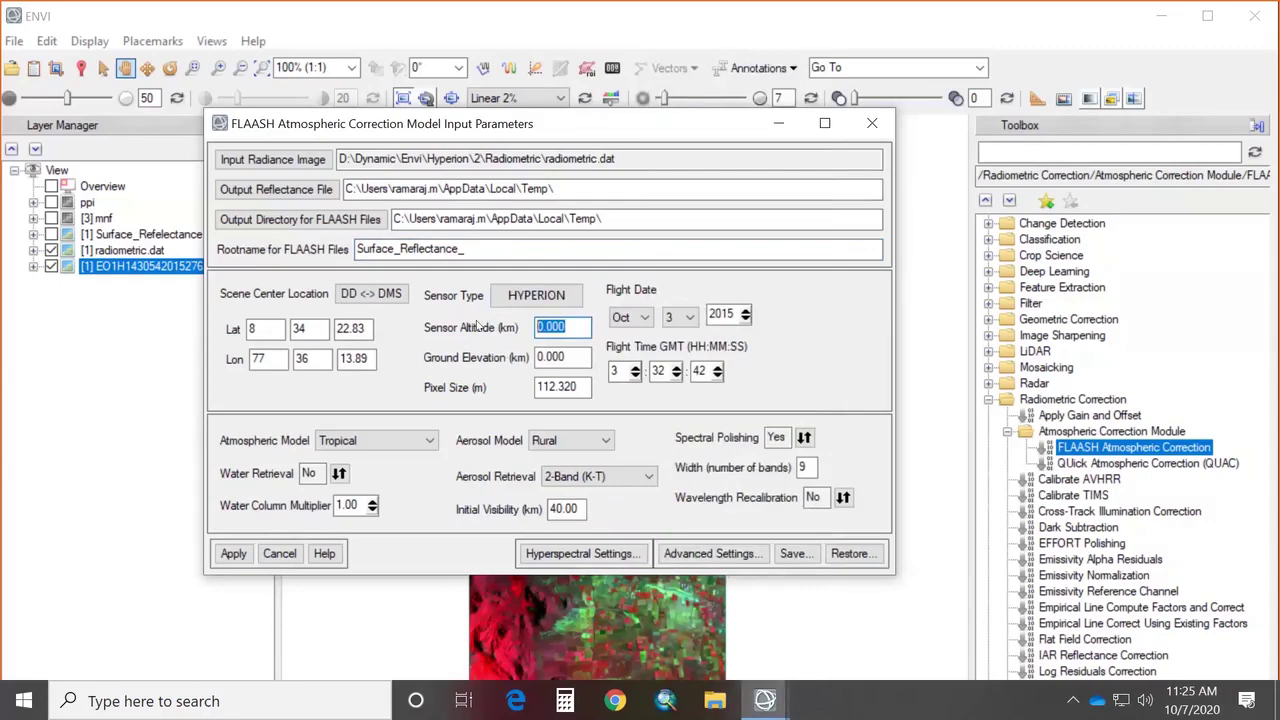
pyautogui.write('705')
pyautogui.press('Tab')
pyautogui.write('0.1')
pyautogui.press('Tab')
pyautogui.write('30')
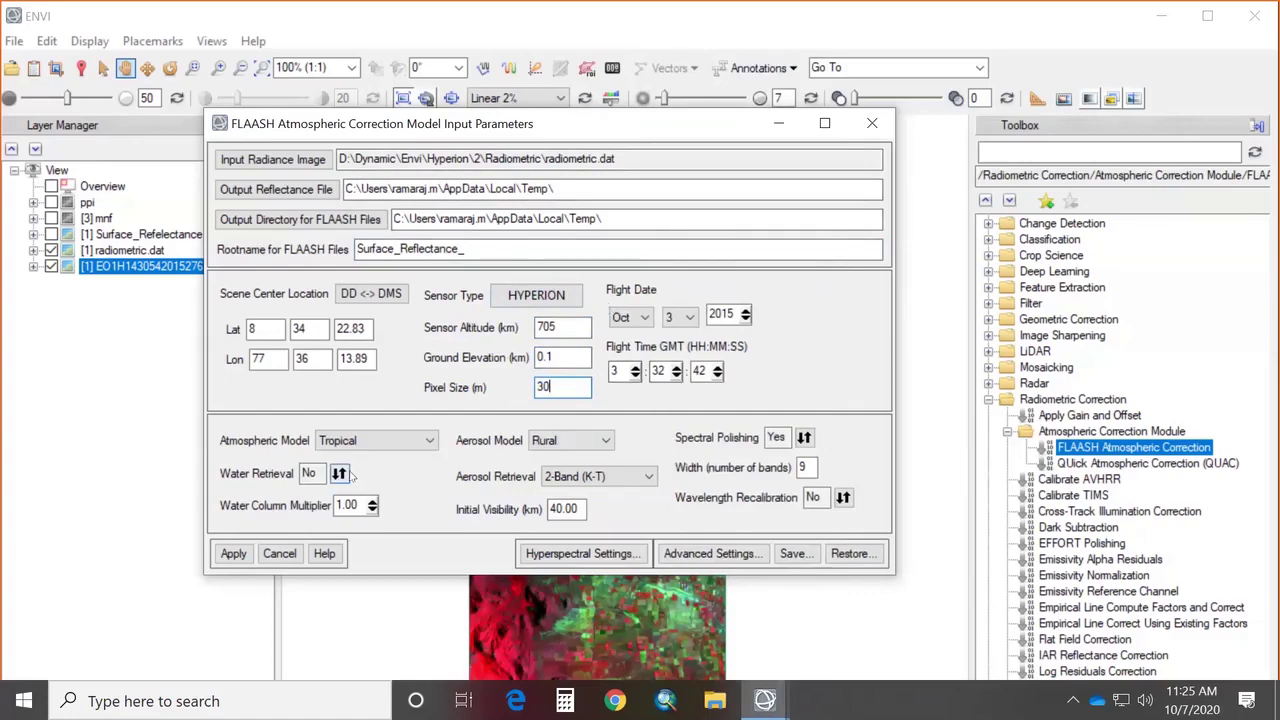
# Step: Choose the Tropical atmosphere, Rural aerosol, water retrieval Yes and 2-Band (K-T) aerosol retrieval, and close FLAASH without applying it
pyautogui.click(357, 440)
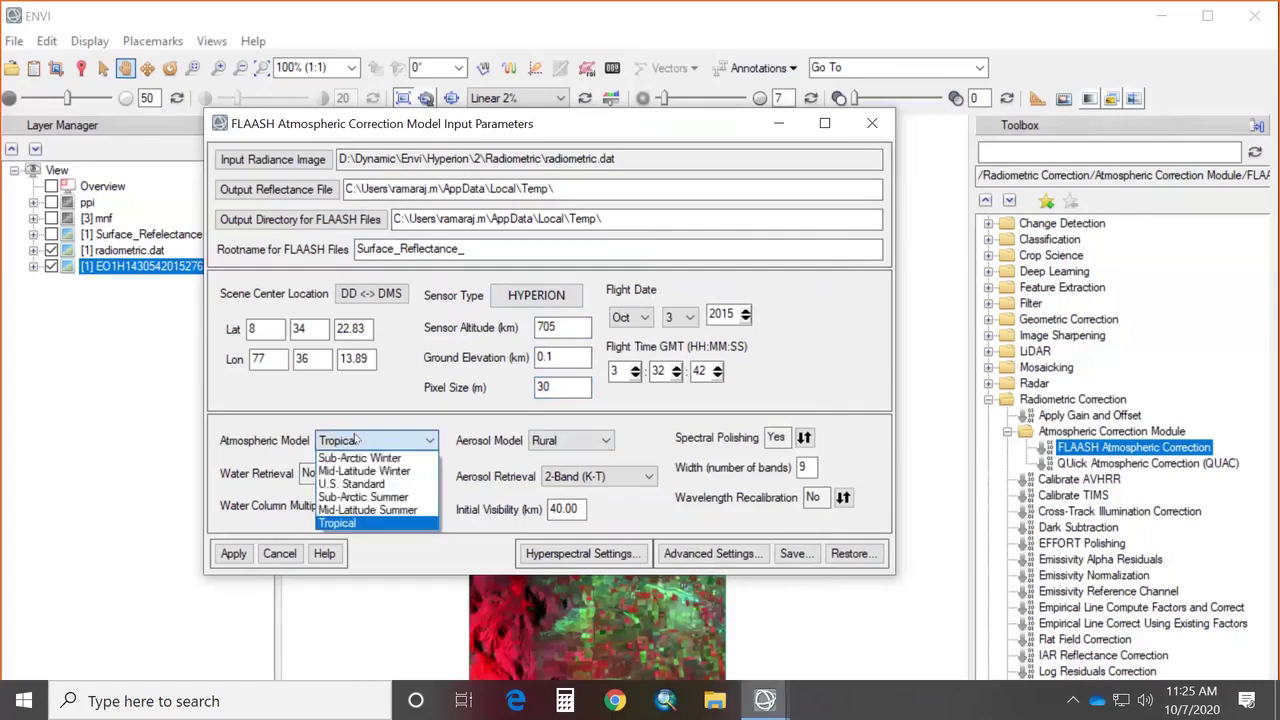
pyautogui.click(371, 527)
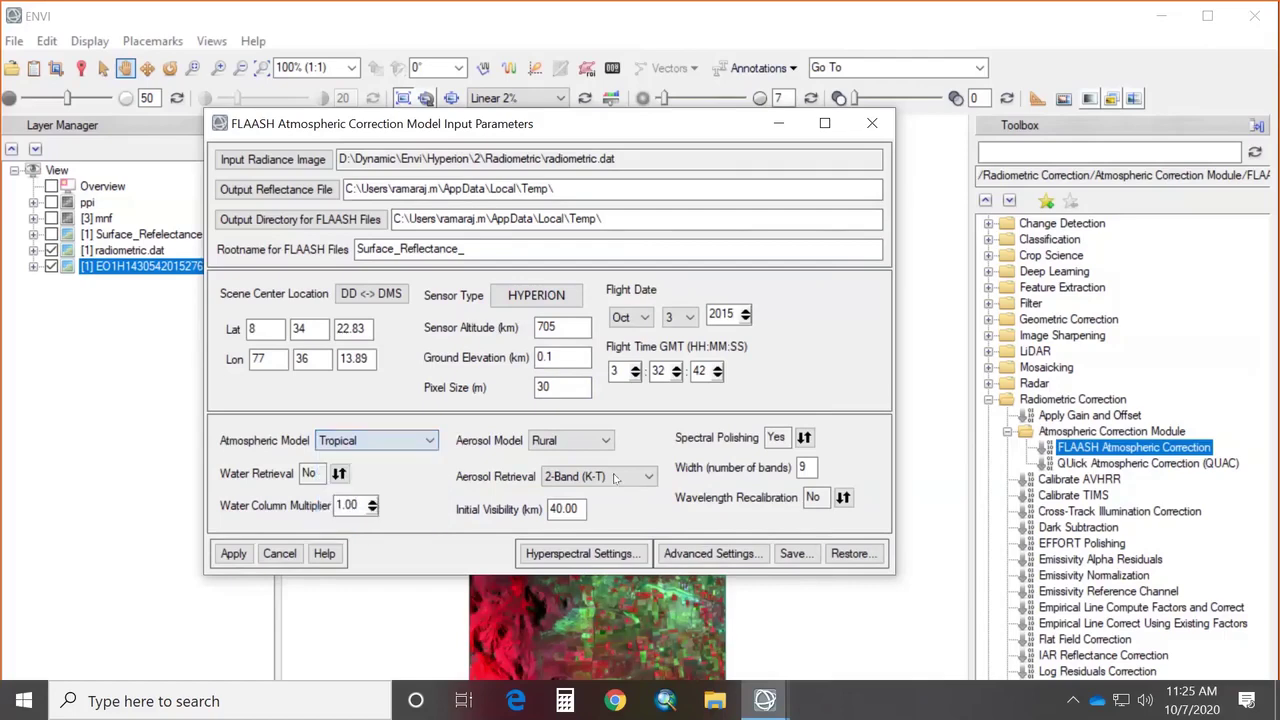
pyautogui.click(574, 440)
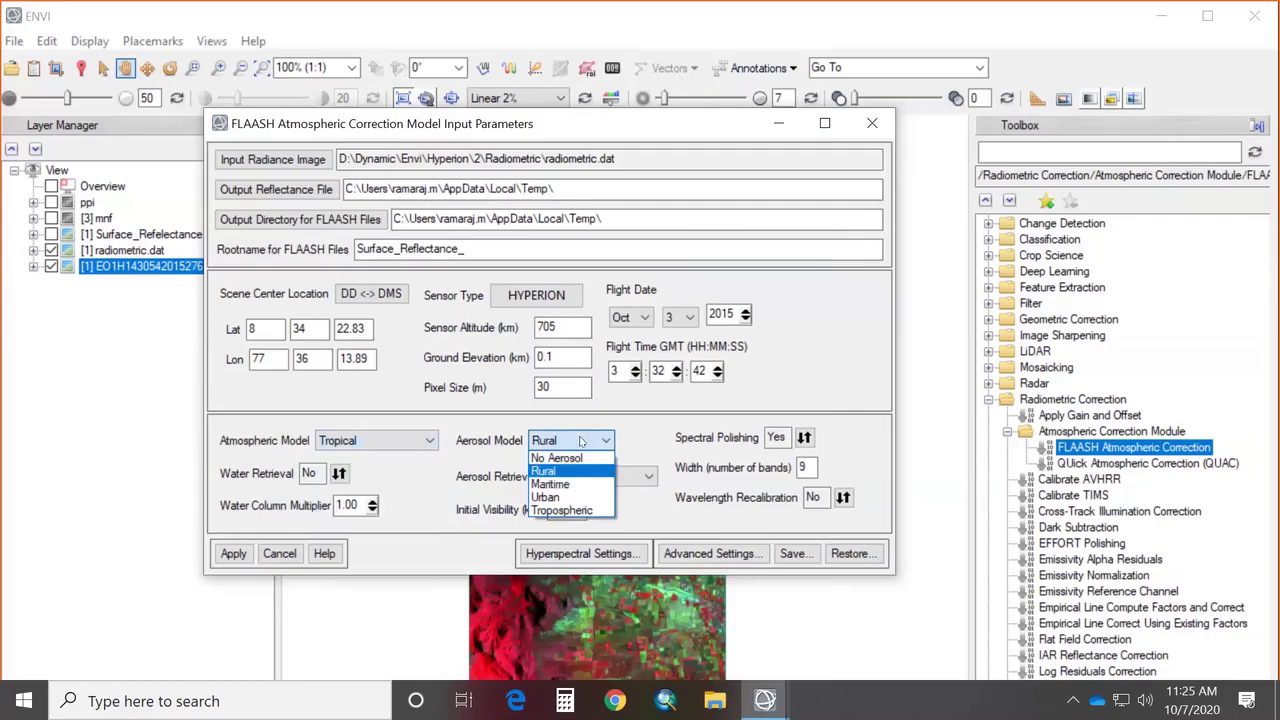
pyautogui.click(575, 471)
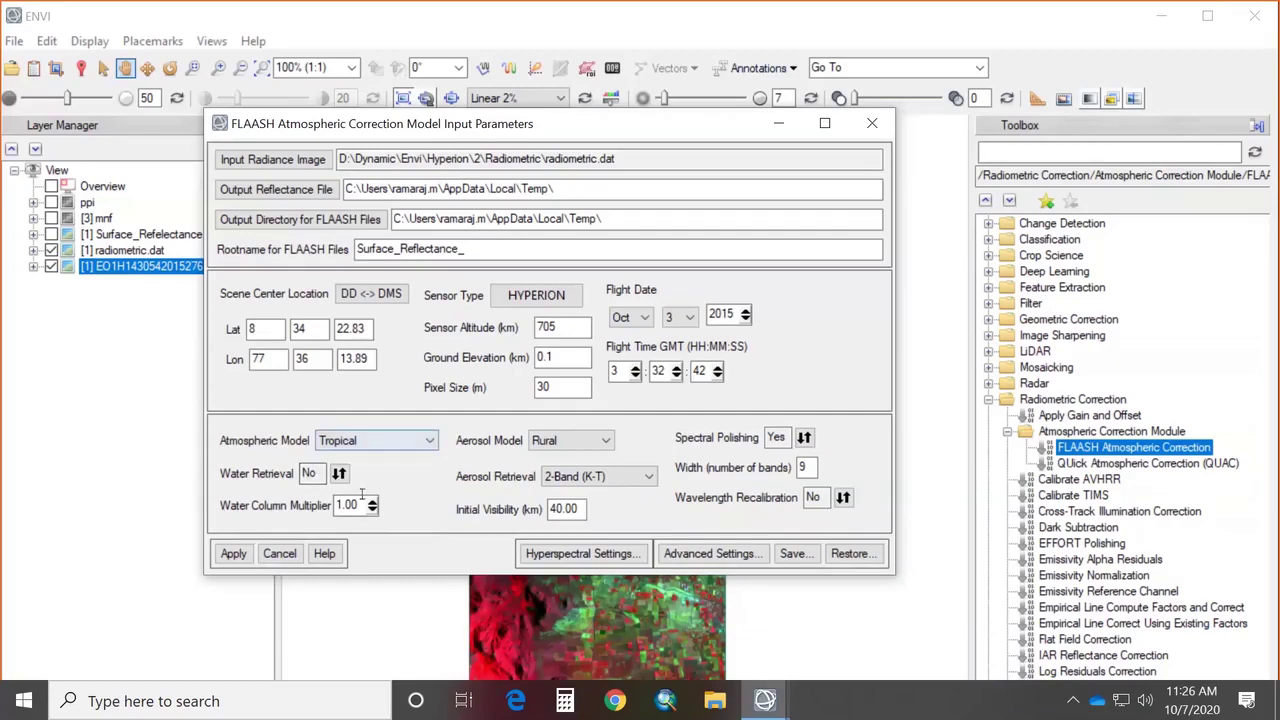
pyautogui.click(339, 474)
pyautogui.click(612, 477)
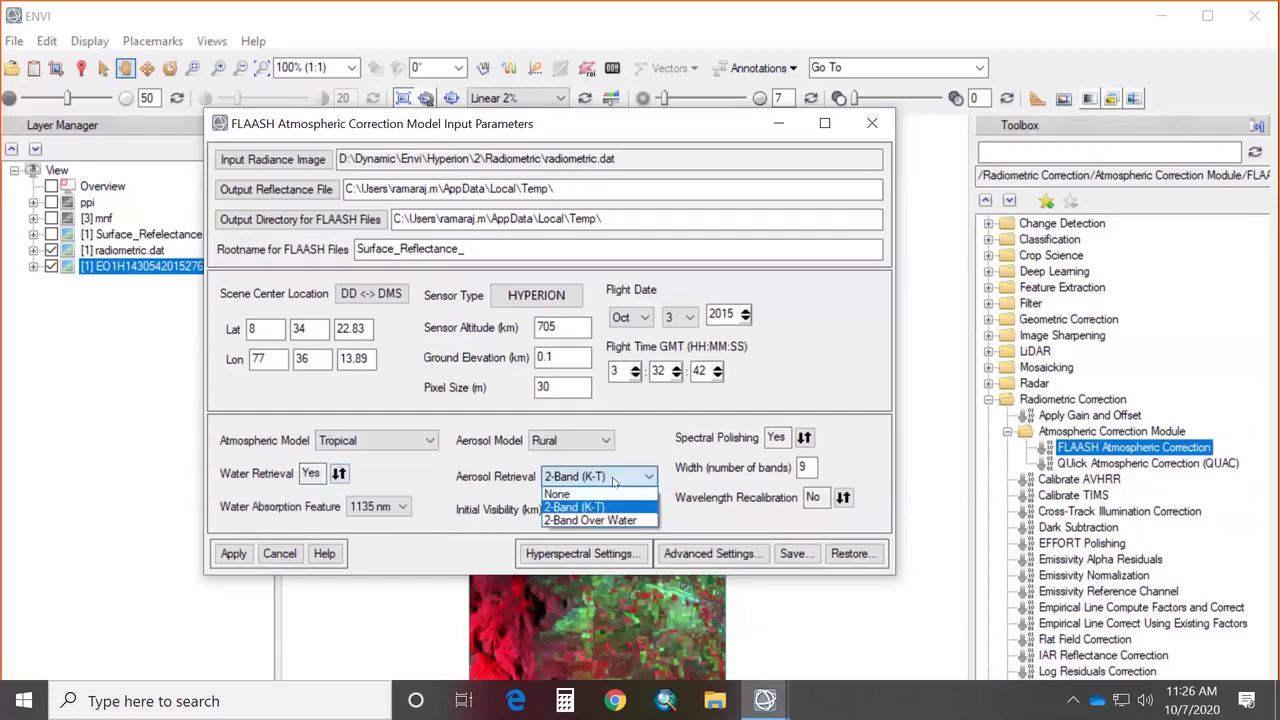
pyautogui.click(580, 507)
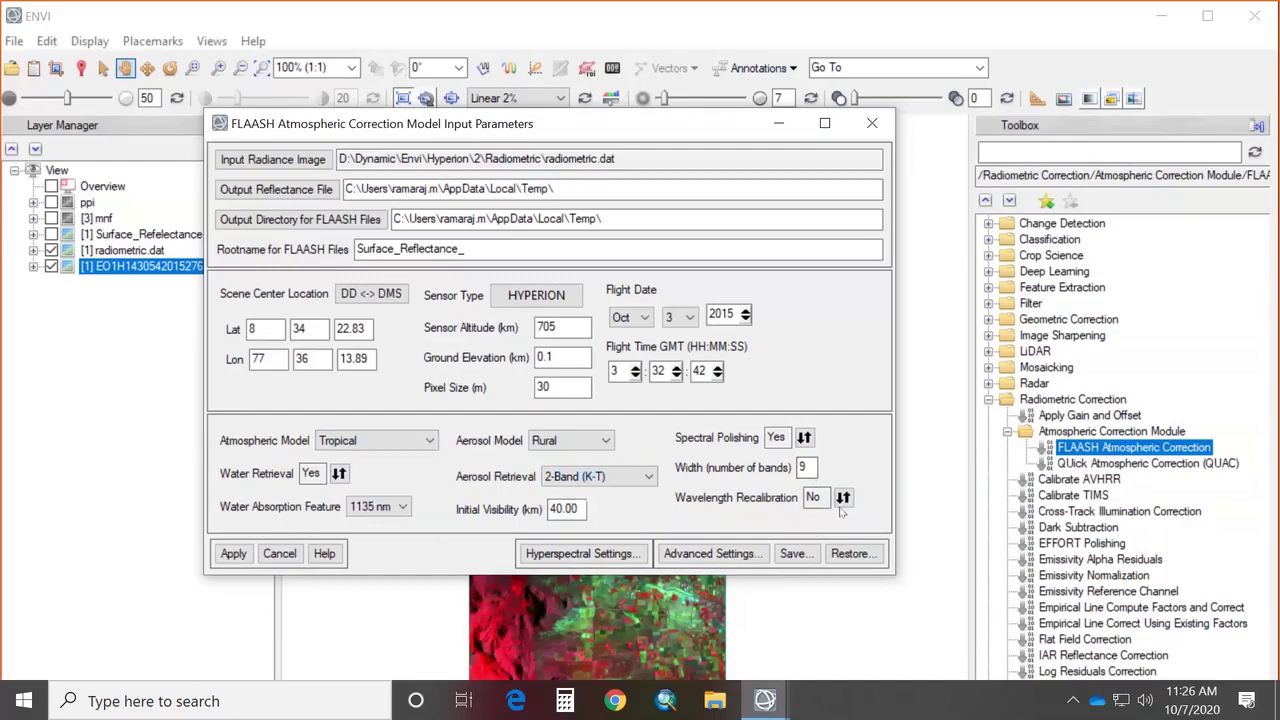
pyautogui.click(572, 510)
pyautogui.moveTo(361, 128); pyautogui.dragTo(377, 130)
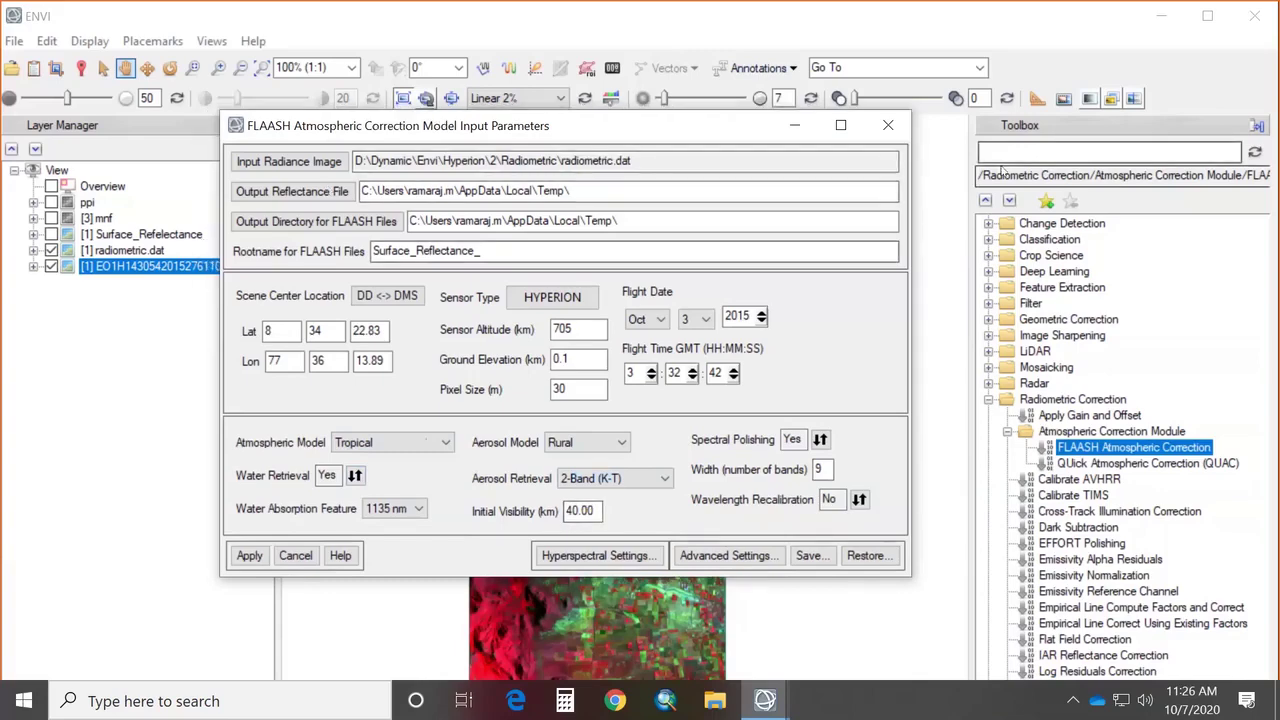
pyautogui.click(889, 124)
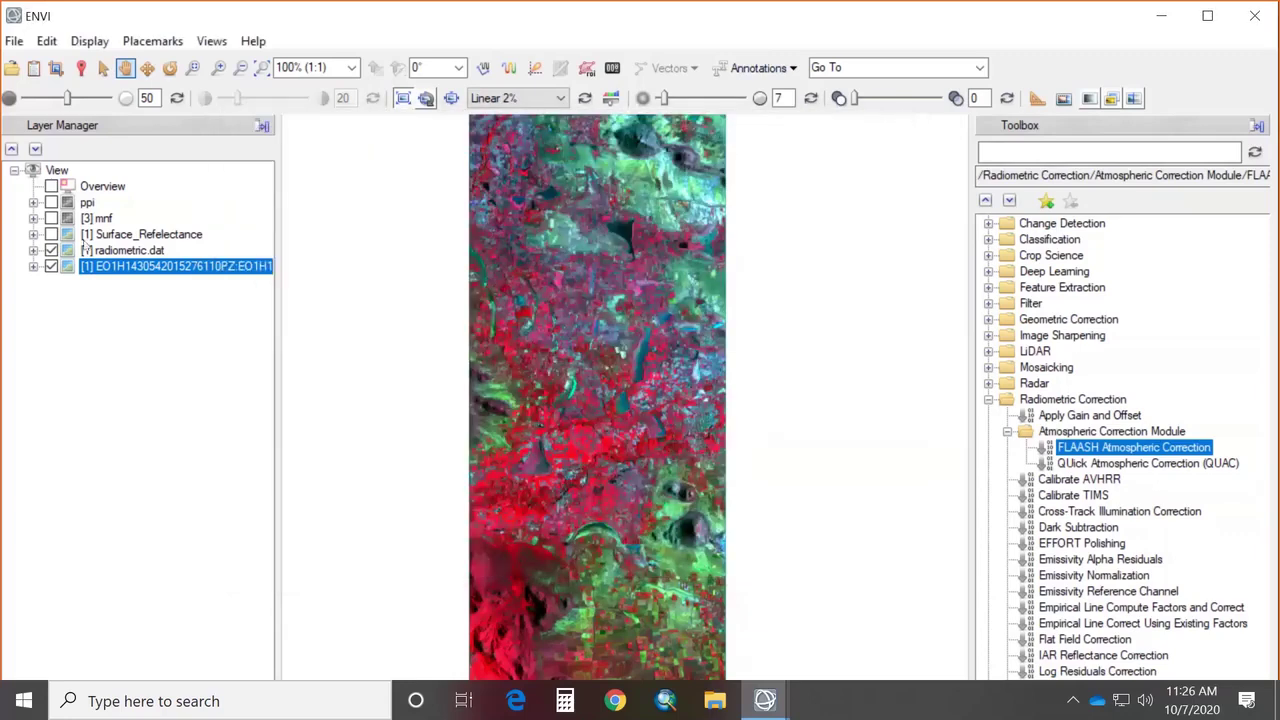
# Step: Compare the Surface_Refelectance layer with the radiometric.dat image by toggling its visibility, and leave it shown
pyautogui.click(51, 234)
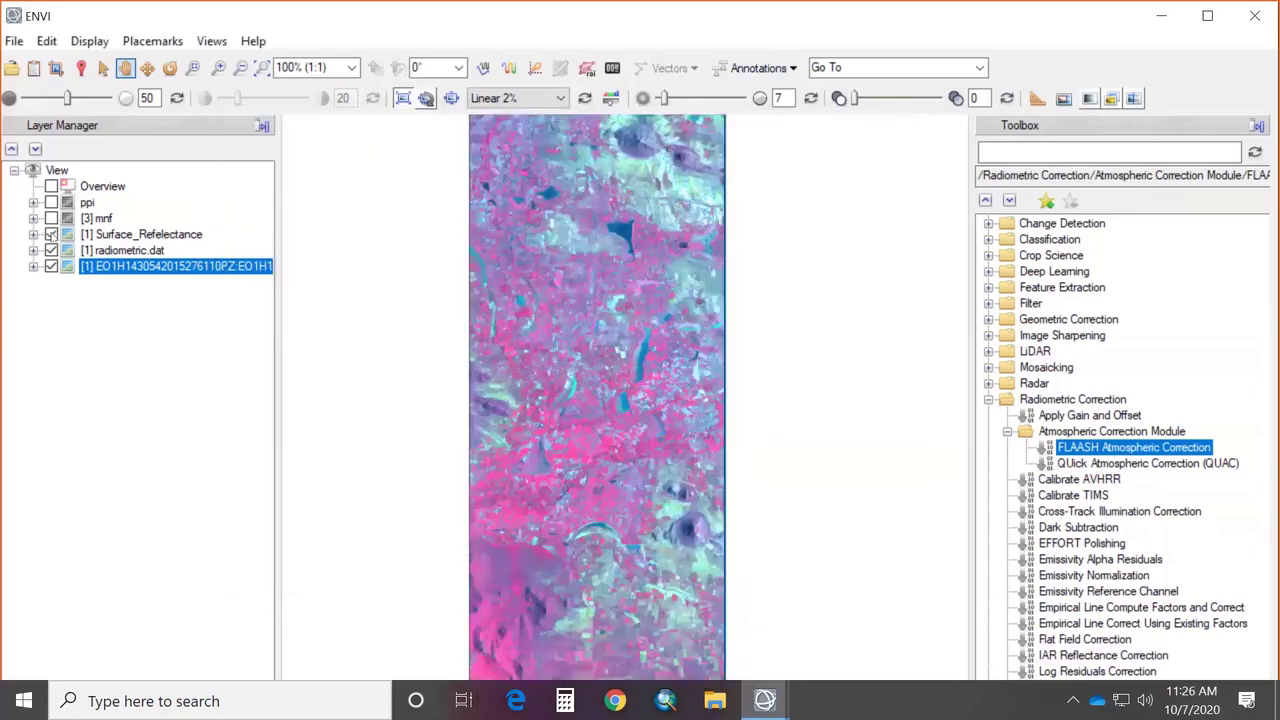
pyautogui.click(51, 234)
pyautogui.click(51, 234)
pyautogui.moveTo(602, 589); pyautogui.dragTo(594, 519)
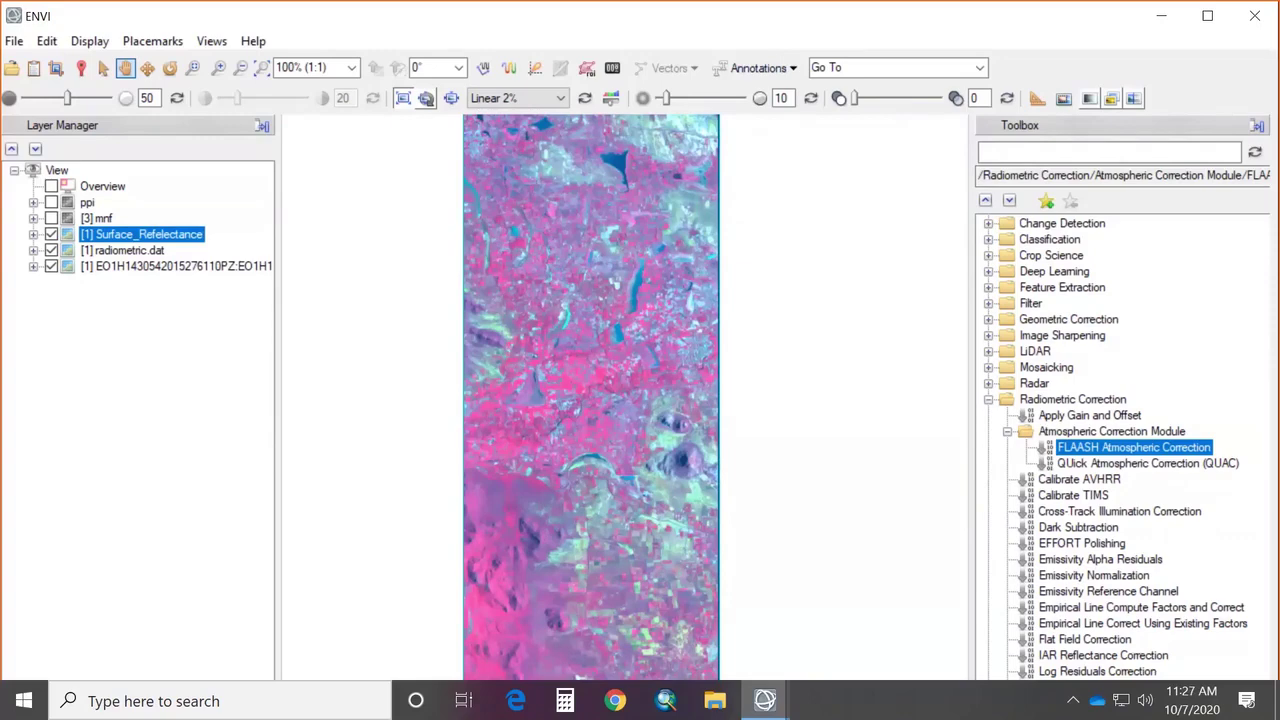
# Step: Find the MNF tools, try Forward MNF Estimate Noise Statistics on Surface_Refelectance, and cancel it at the transform parameters
pyautogui.click(1063, 98)
pyautogui.click(1004, 148)
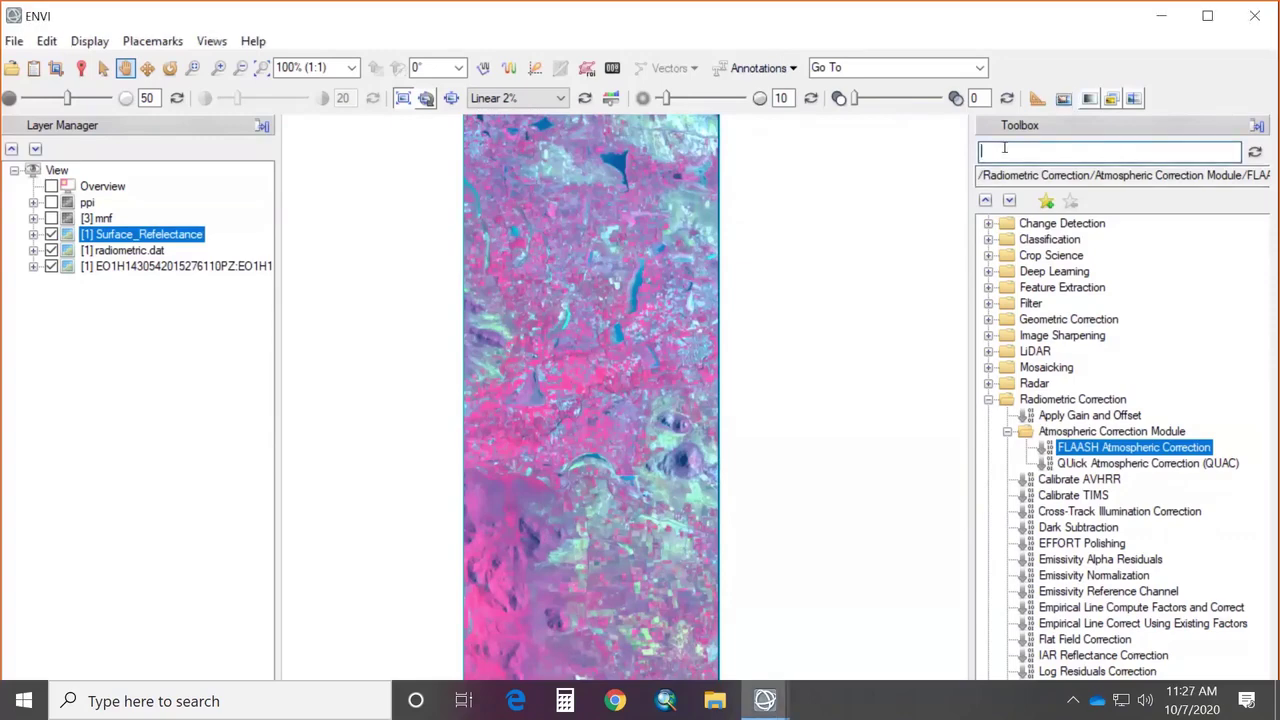
pyautogui.write('mnf')
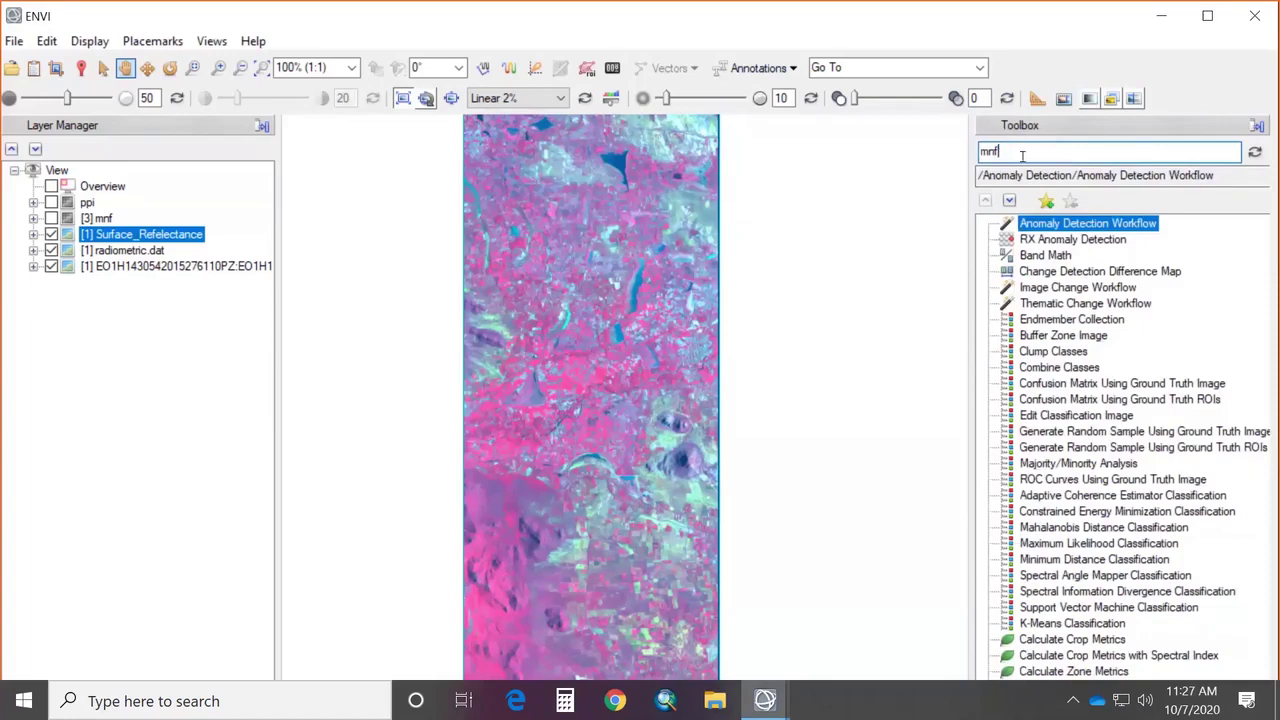
pyautogui.press('Return')
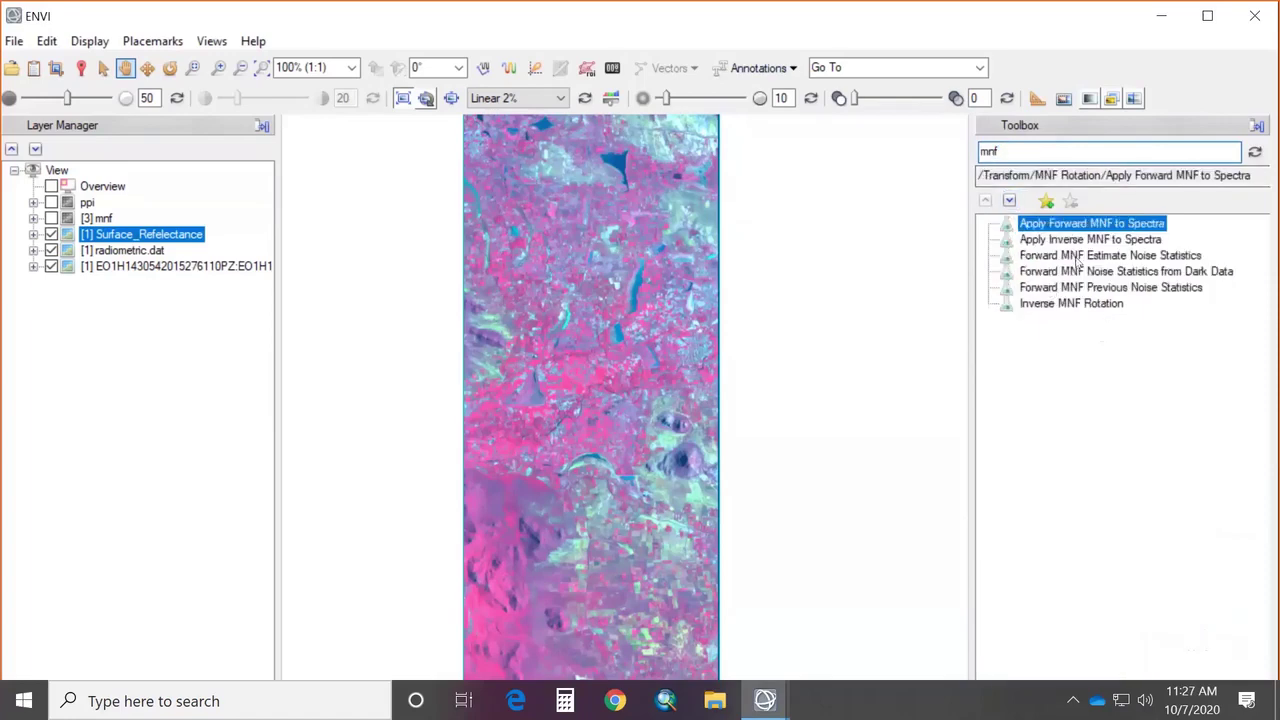
pyautogui.doubleClick(1075, 260)
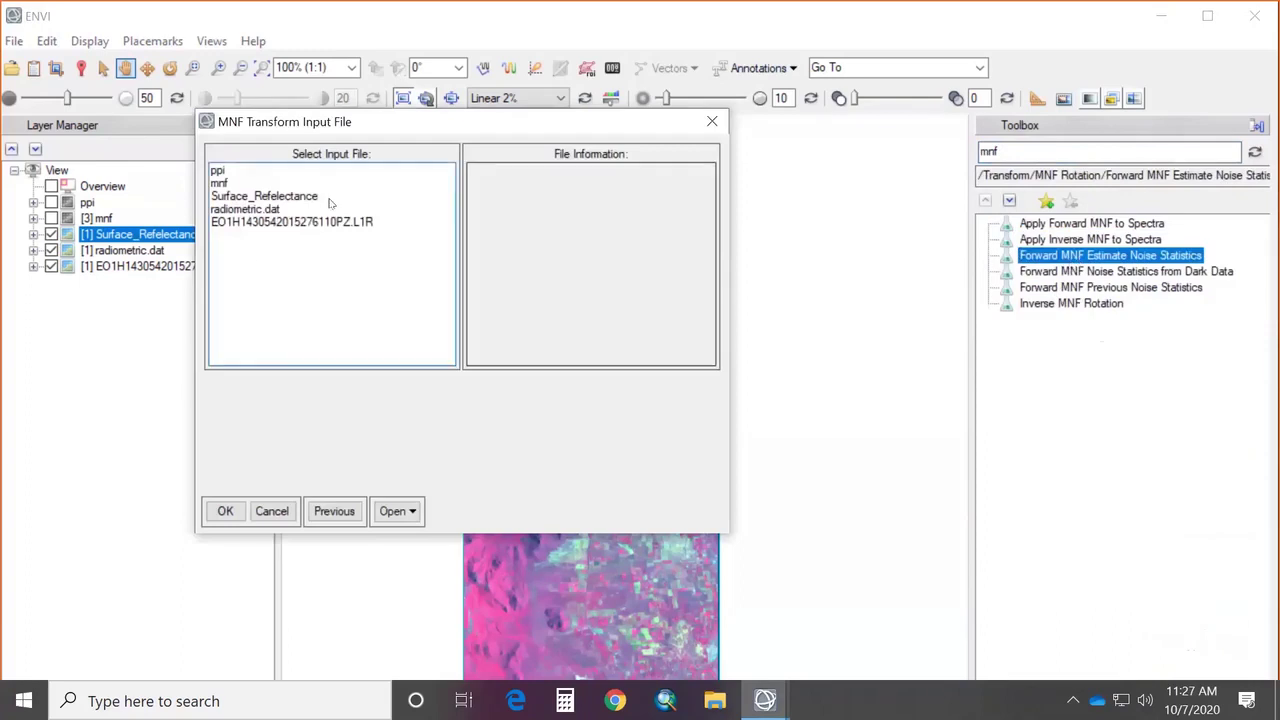
pyautogui.click(253, 199)
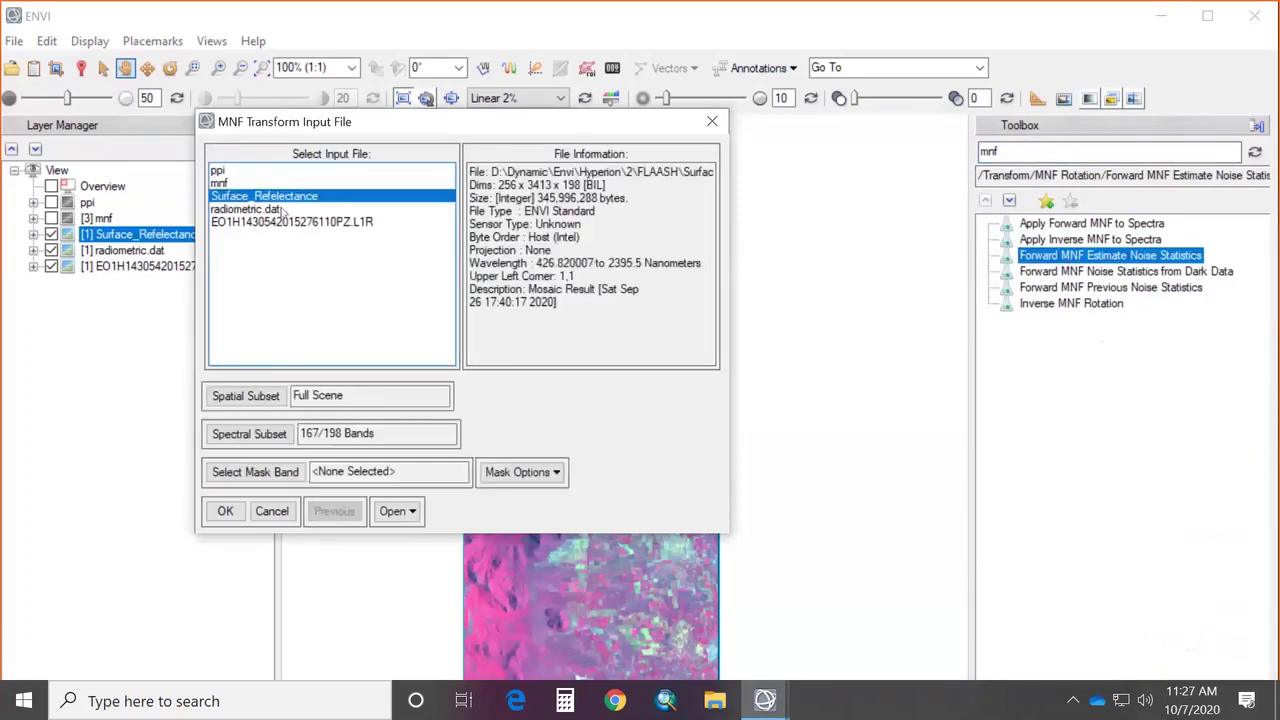
pyautogui.click(225, 511)
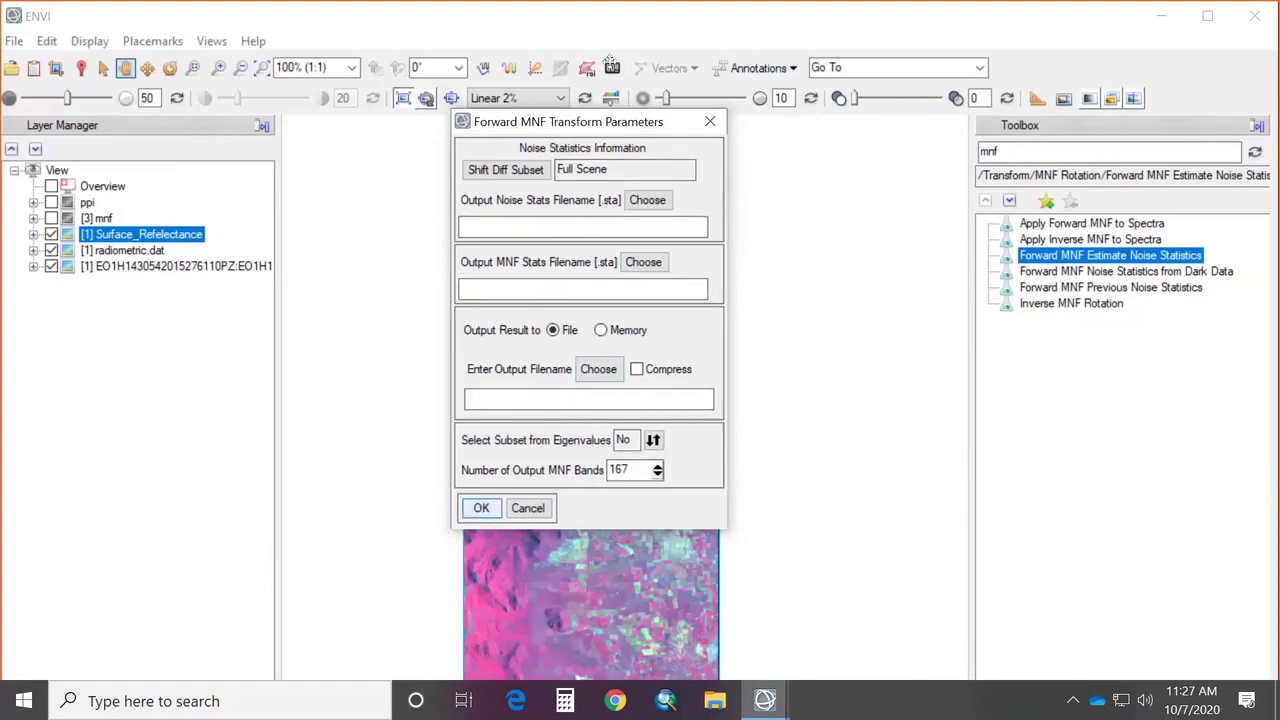
pyautogui.click(708, 122)
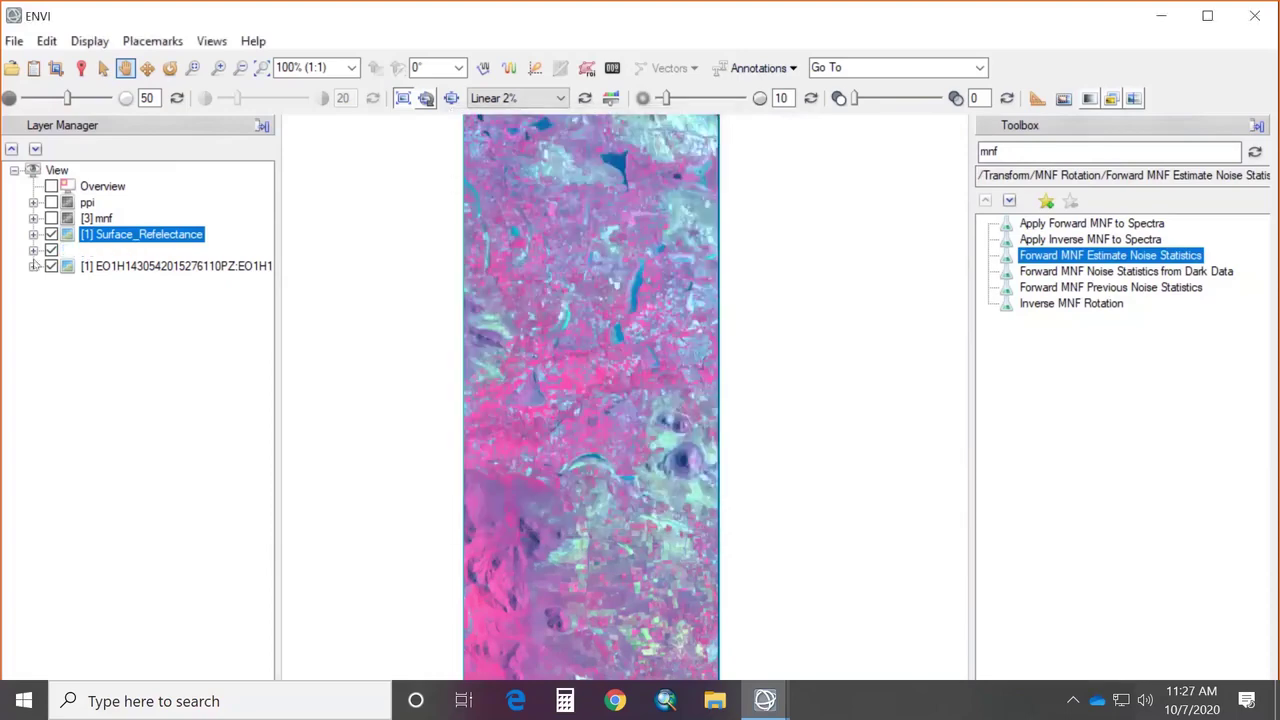
# Step: Show the mnf layer and try Pixel Purity Index (PPI) New Output Band on mnf, cancelling it at the index parameters
pyautogui.click(51, 219)
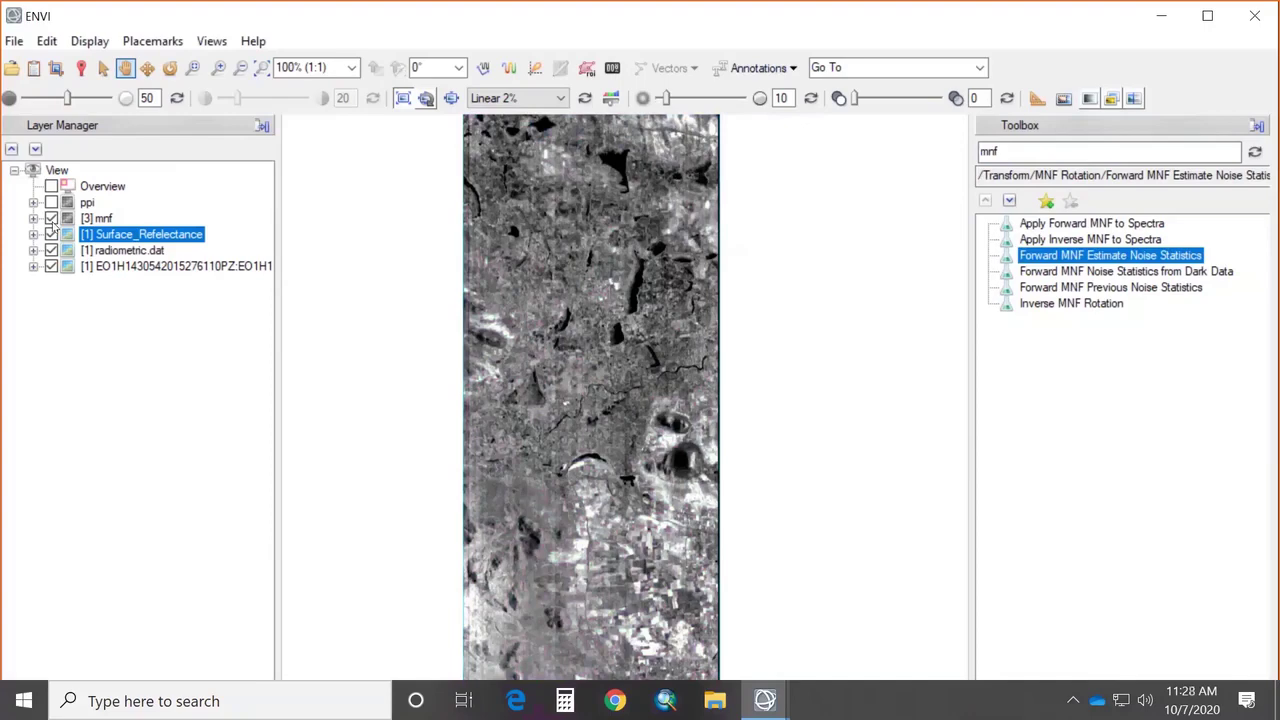
pyautogui.click(1254, 151)
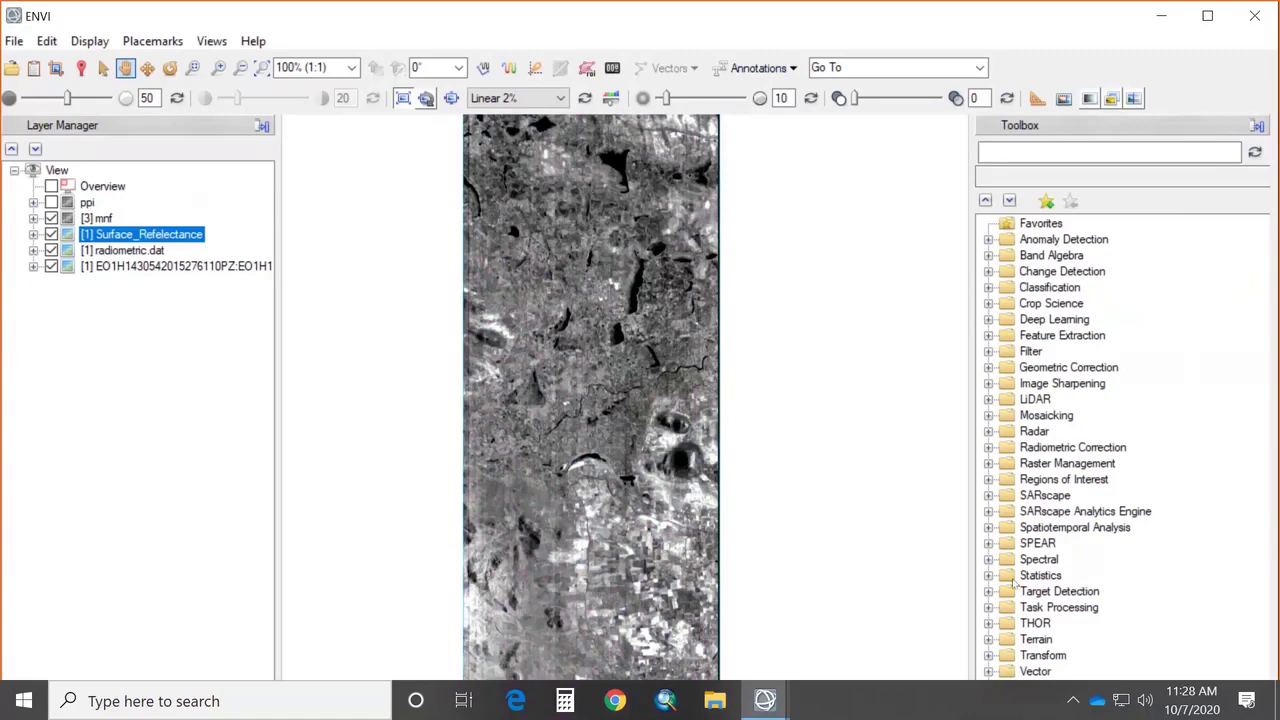
pyautogui.click(988, 560)
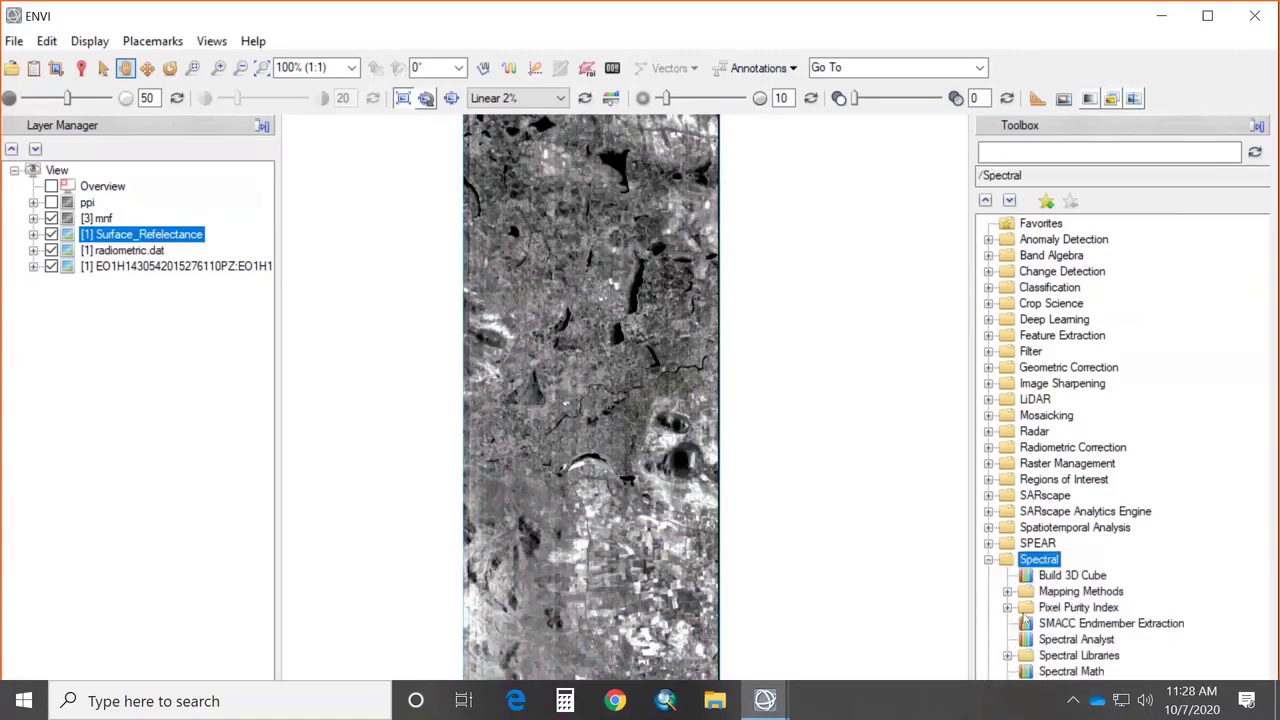
pyautogui.click(1007, 608)
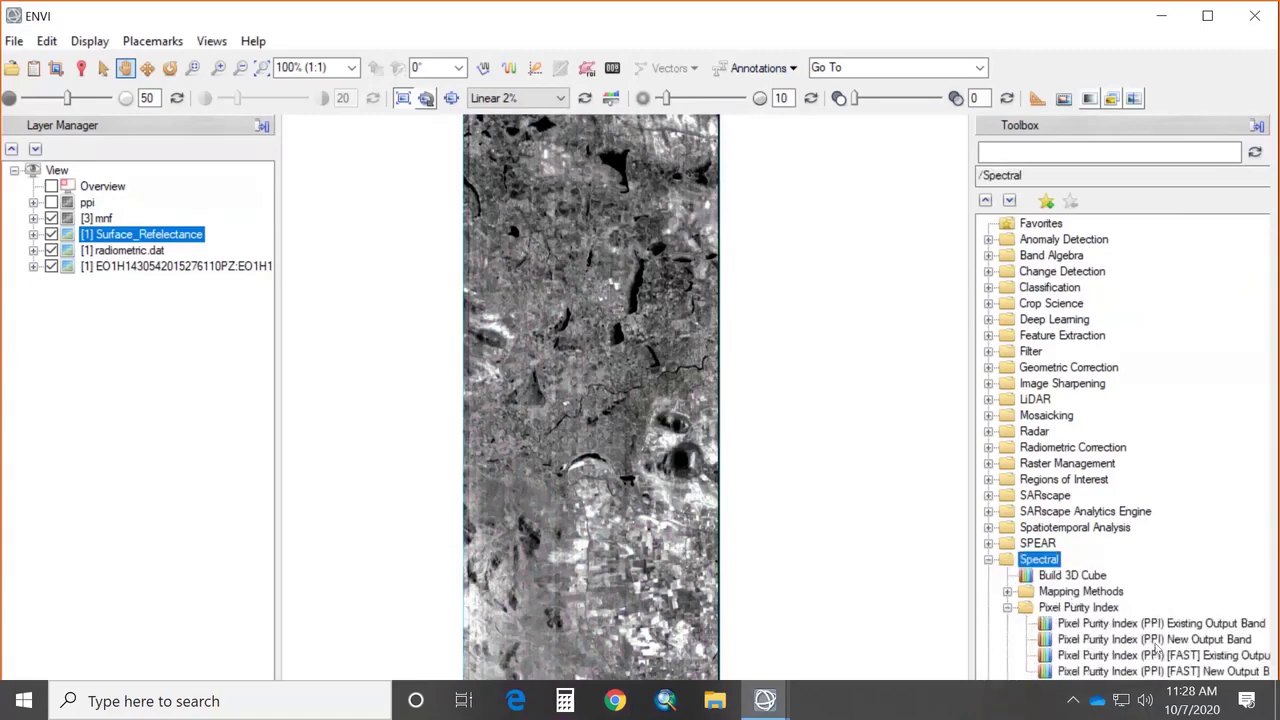
pyautogui.doubleClick(1156, 640)
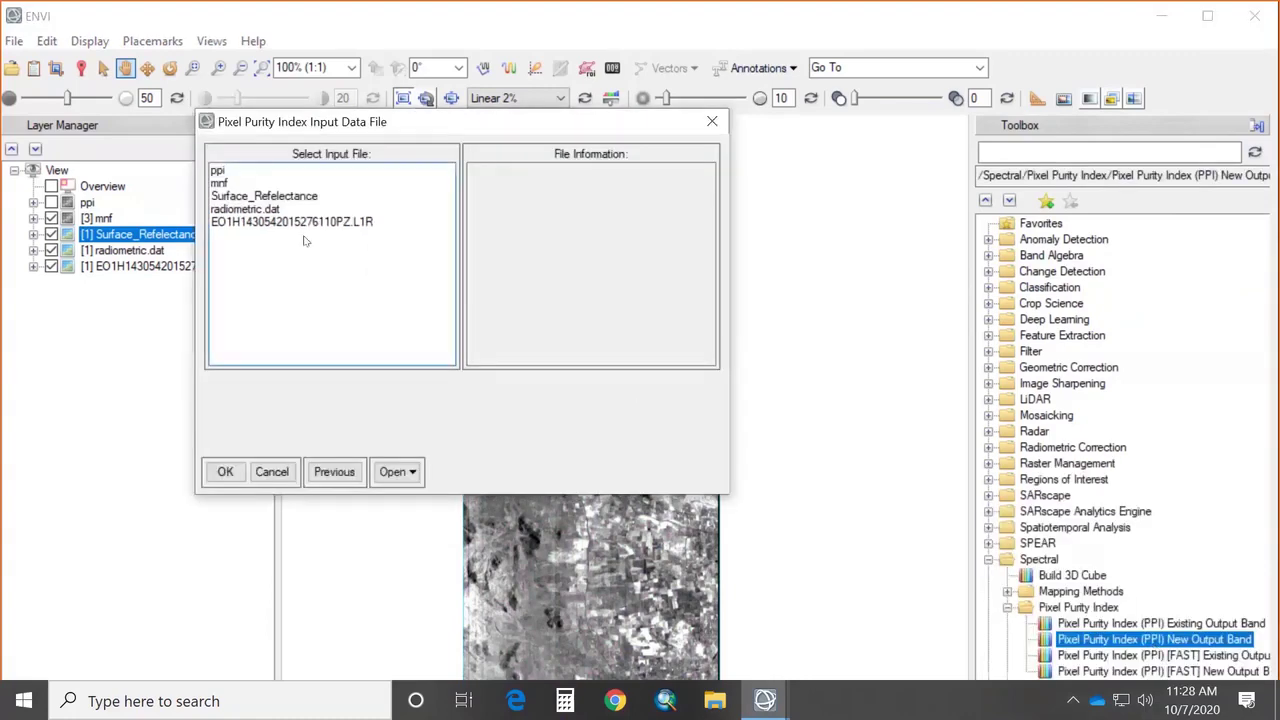
pyautogui.click(224, 186)
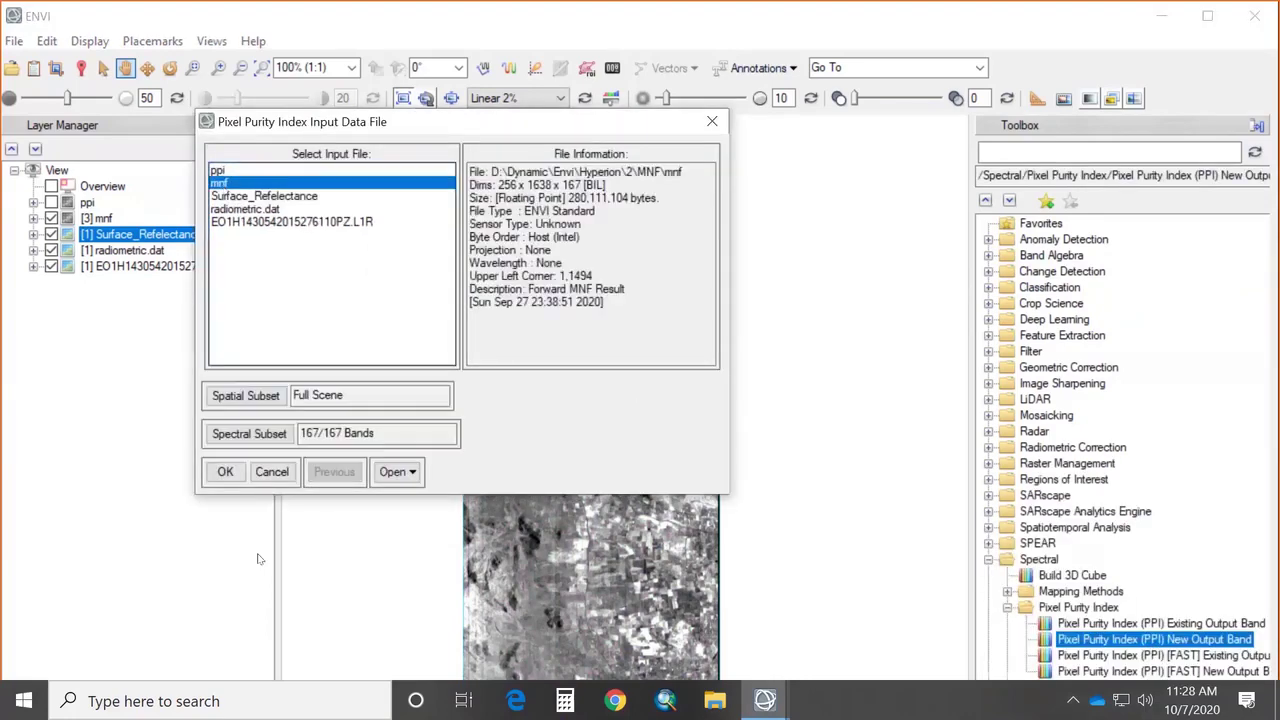
pyautogui.click(222, 468)
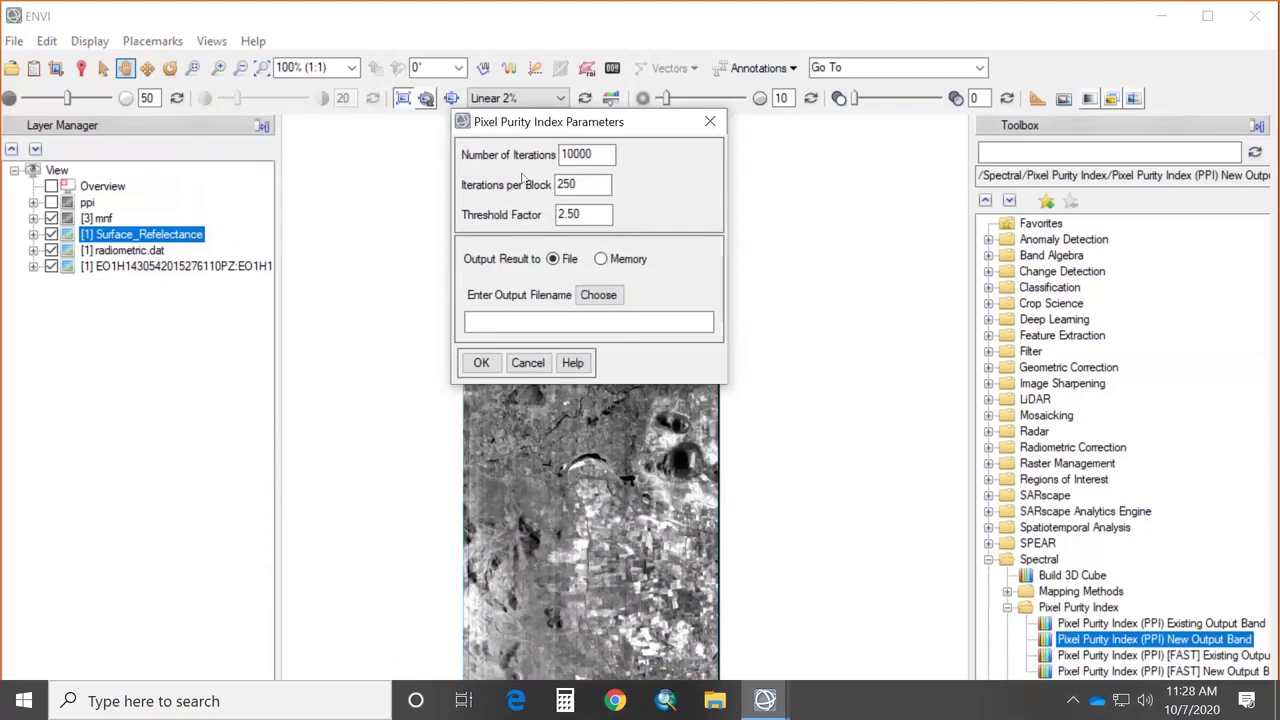
pyautogui.press('Tab')
pyautogui.press('Tab')
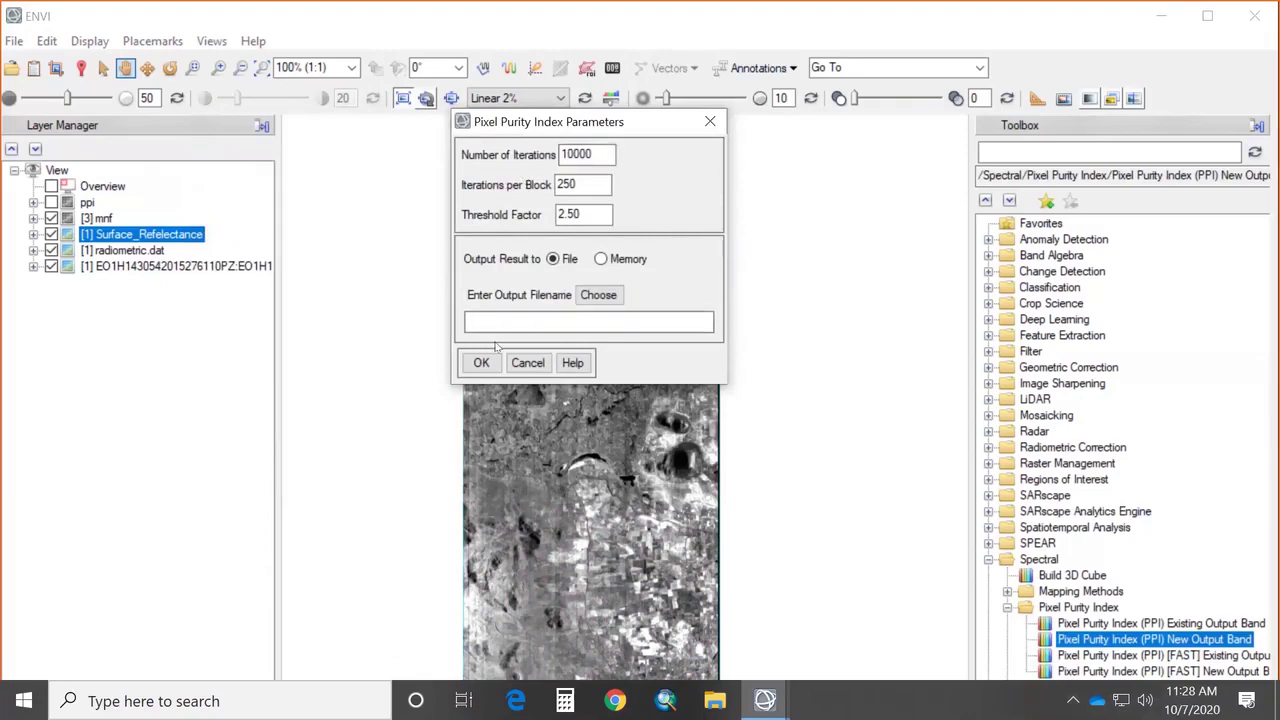
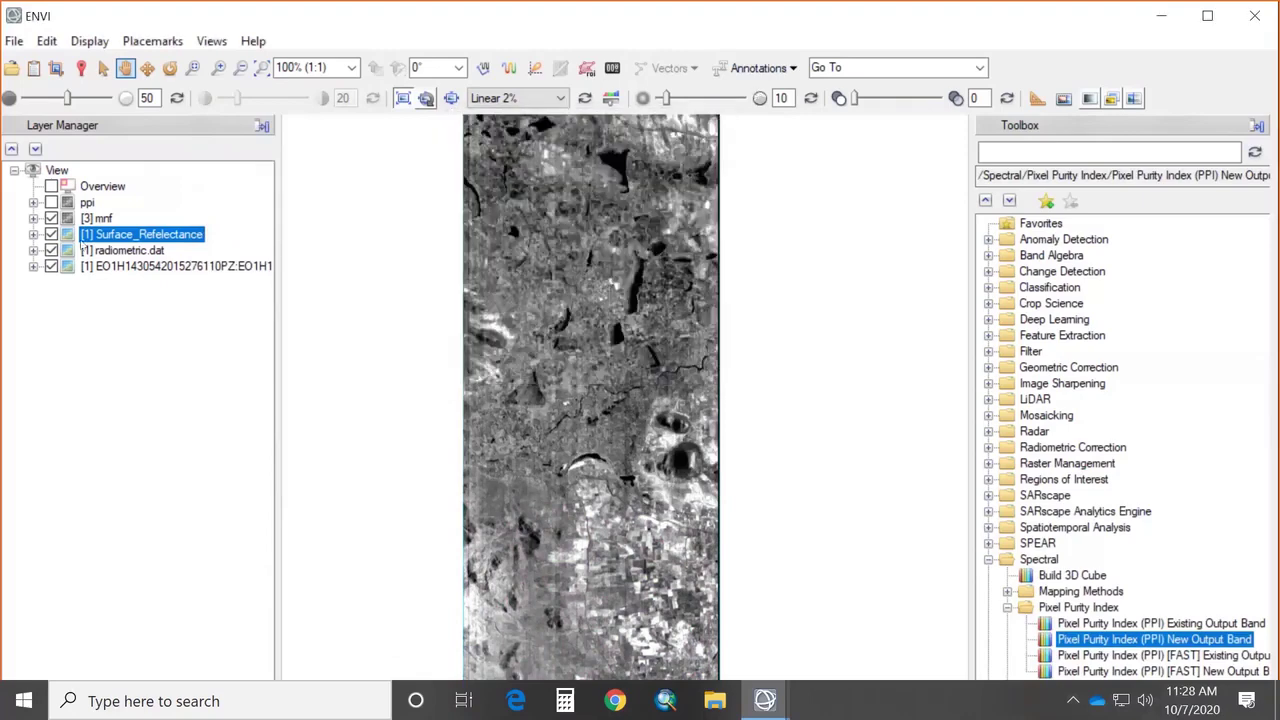
# Step: Show the ppi layer over the other images and dismiss the n-D Controls window
pyautogui.click(51, 202)
pyautogui.moveTo(651, 526); pyautogui.dragTo(647, 494)
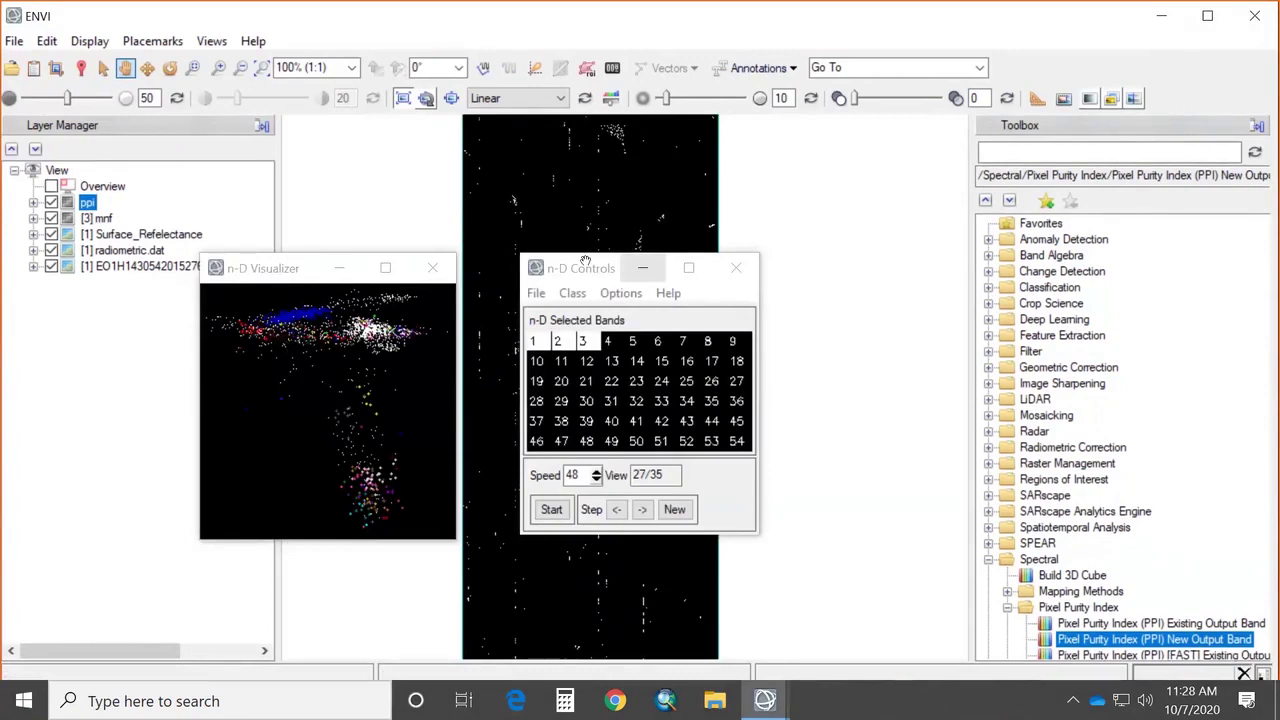
pyautogui.click(735, 268)
# Step: Try n-Dimensional Visualizer Auto Cluster with the mnf file and the PPI (mnf) band, cancelling it at the precluster parameters
pyautogui.scroll(-5, 1153, 458)
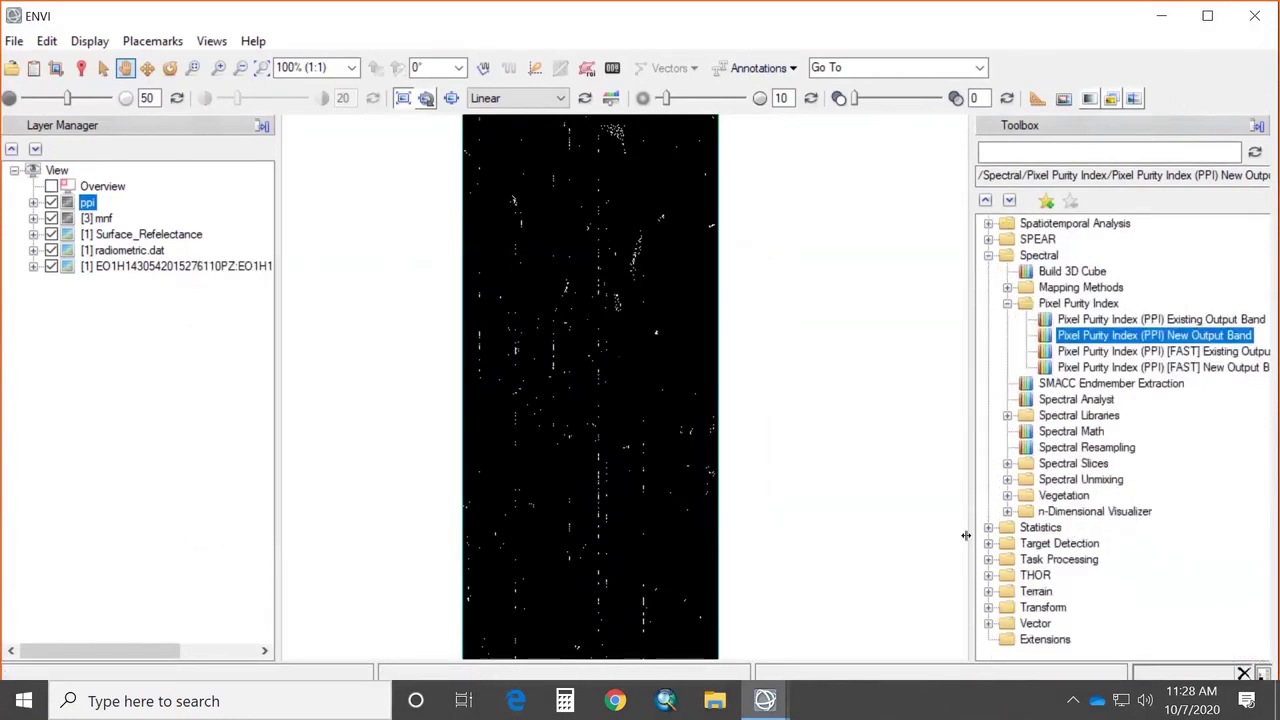
pyautogui.click(1007, 511)
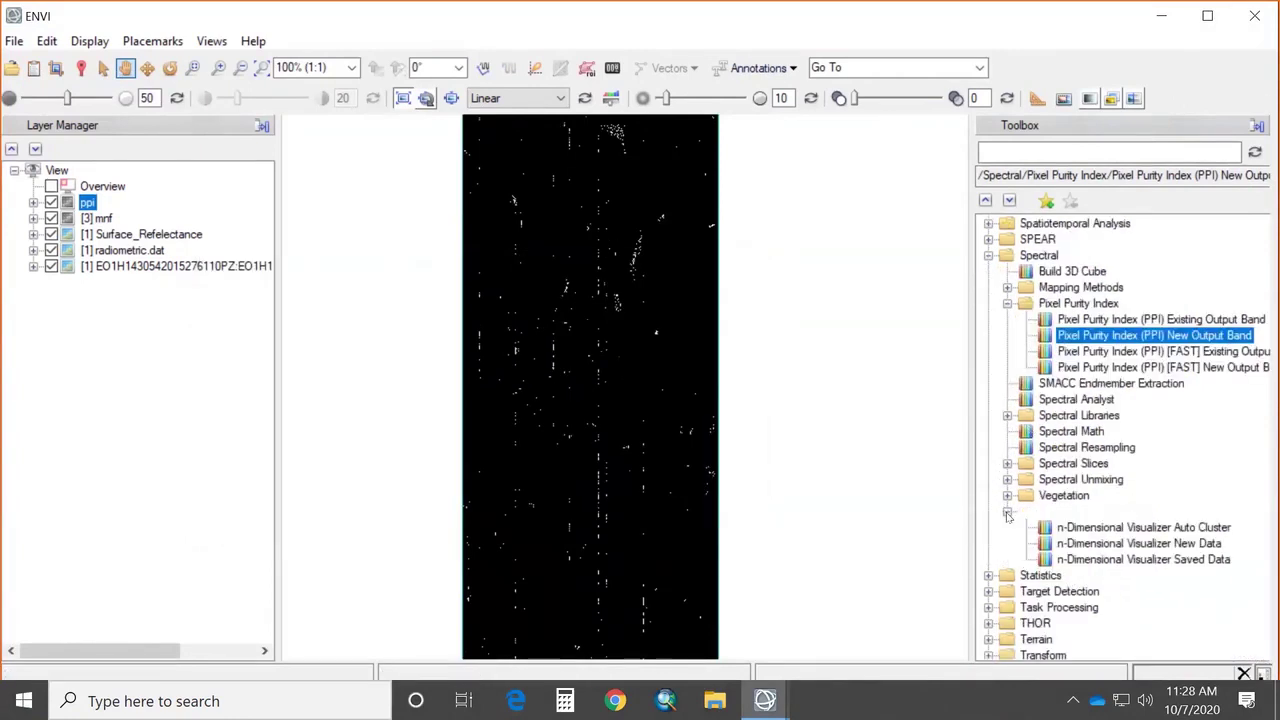
pyautogui.doubleClick(1160, 531)
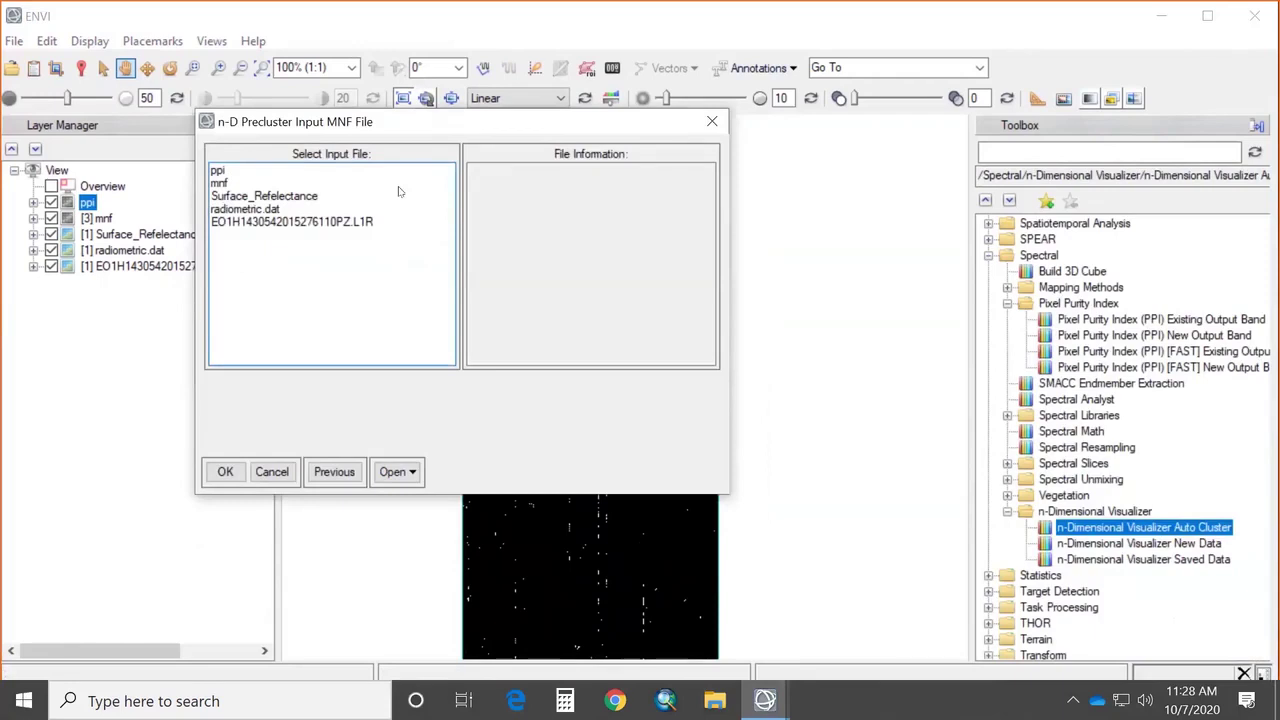
pyautogui.click(217, 184)
pyautogui.click(225, 471)
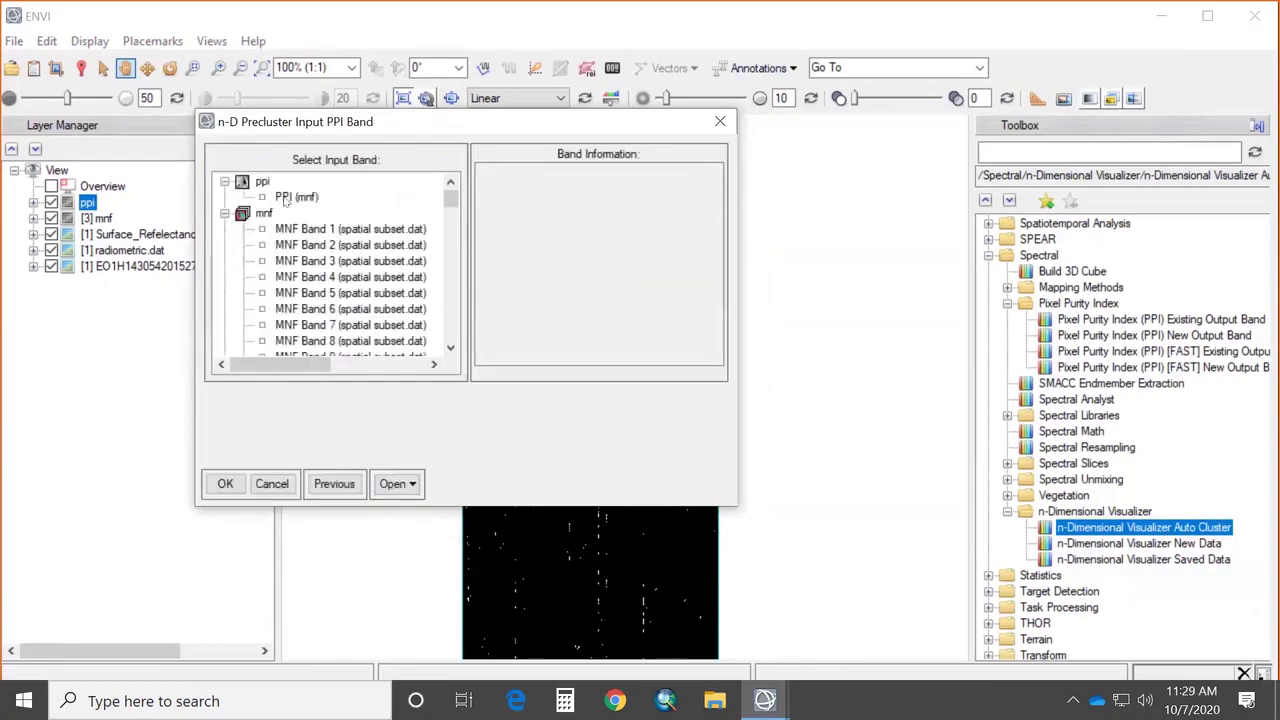
pyautogui.click(225, 483)
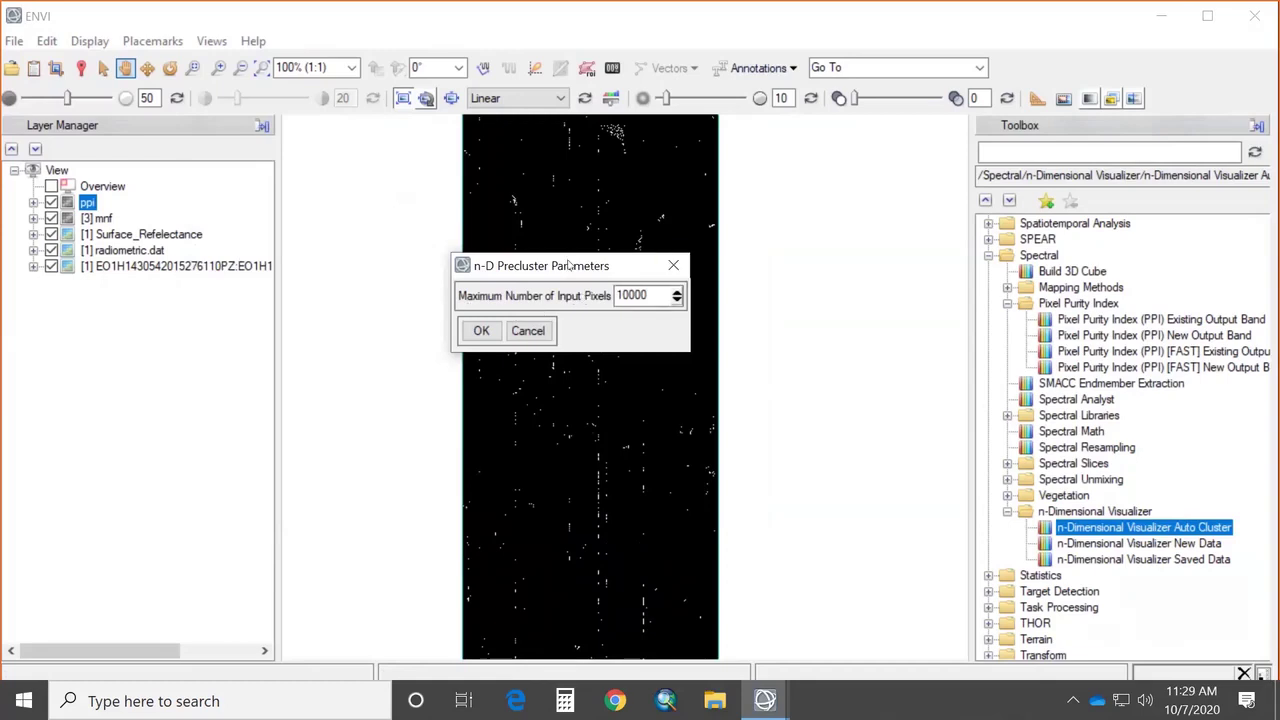
pyautogui.click(673, 265)
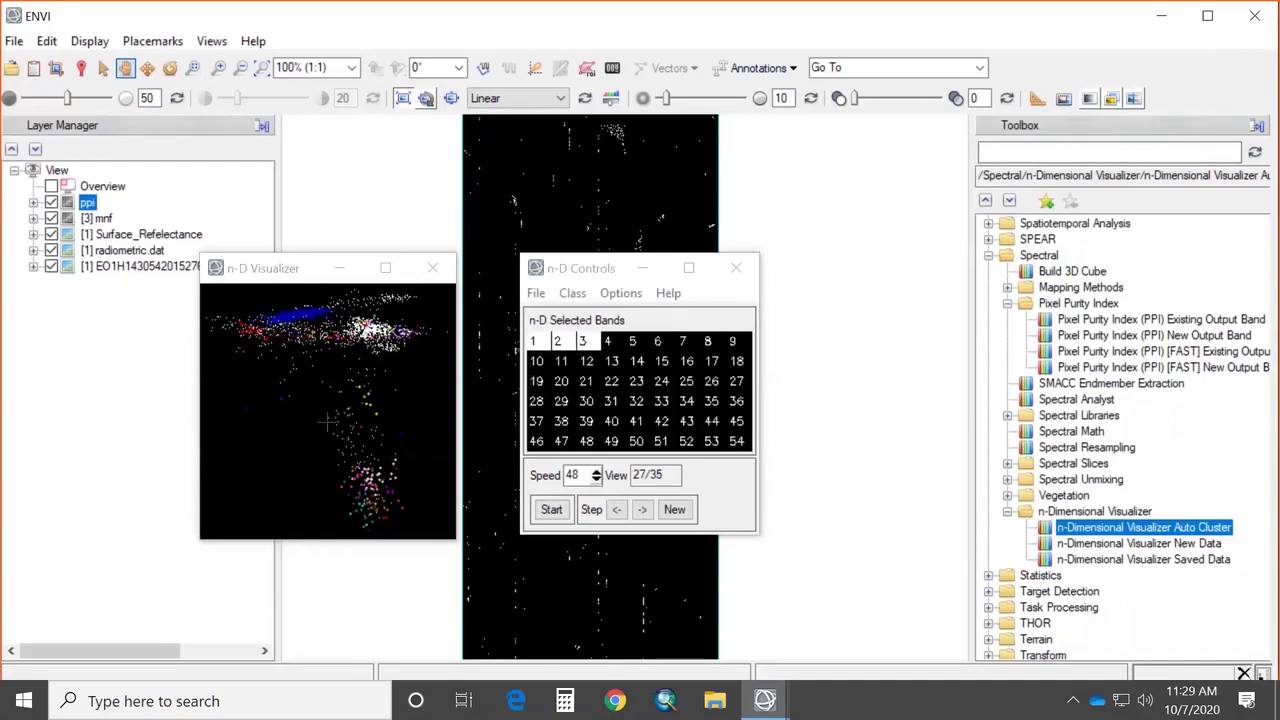
# Step: Rotate the n-D Visualizer point cloud with its axes shown, and add band 4 to the selected bands
pyautogui.click(551, 509)
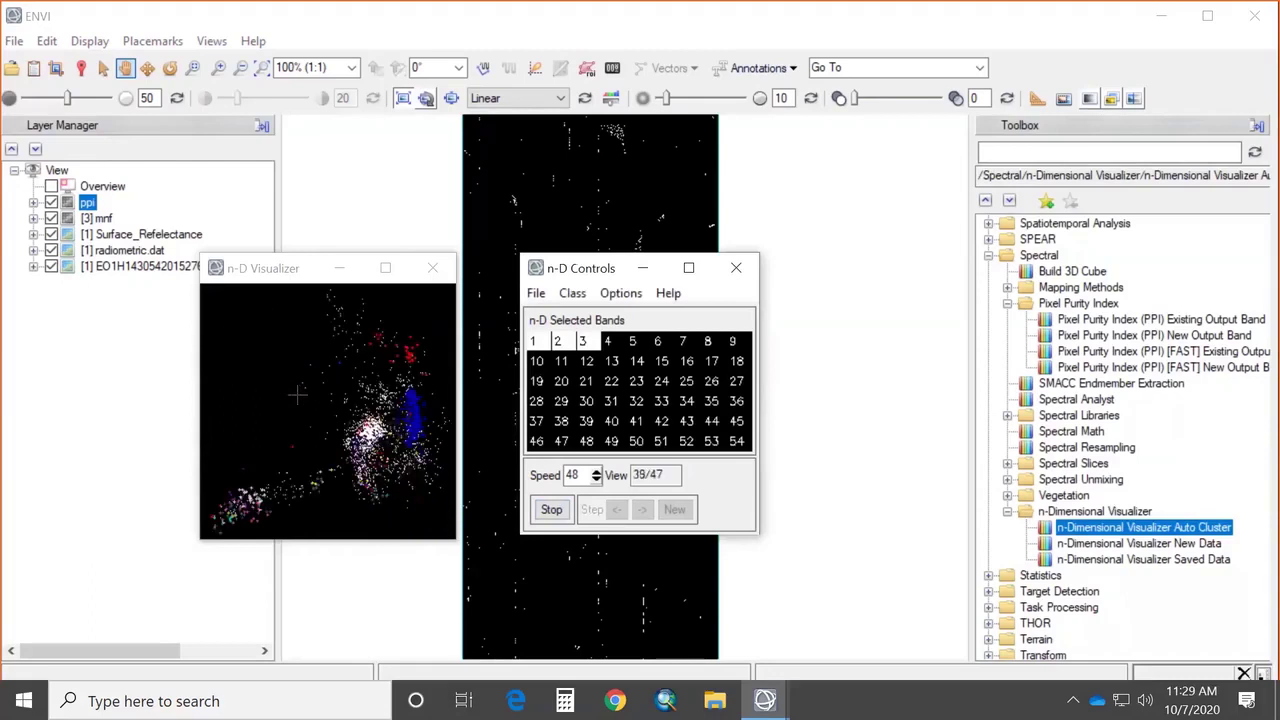
pyautogui.click(621, 293)
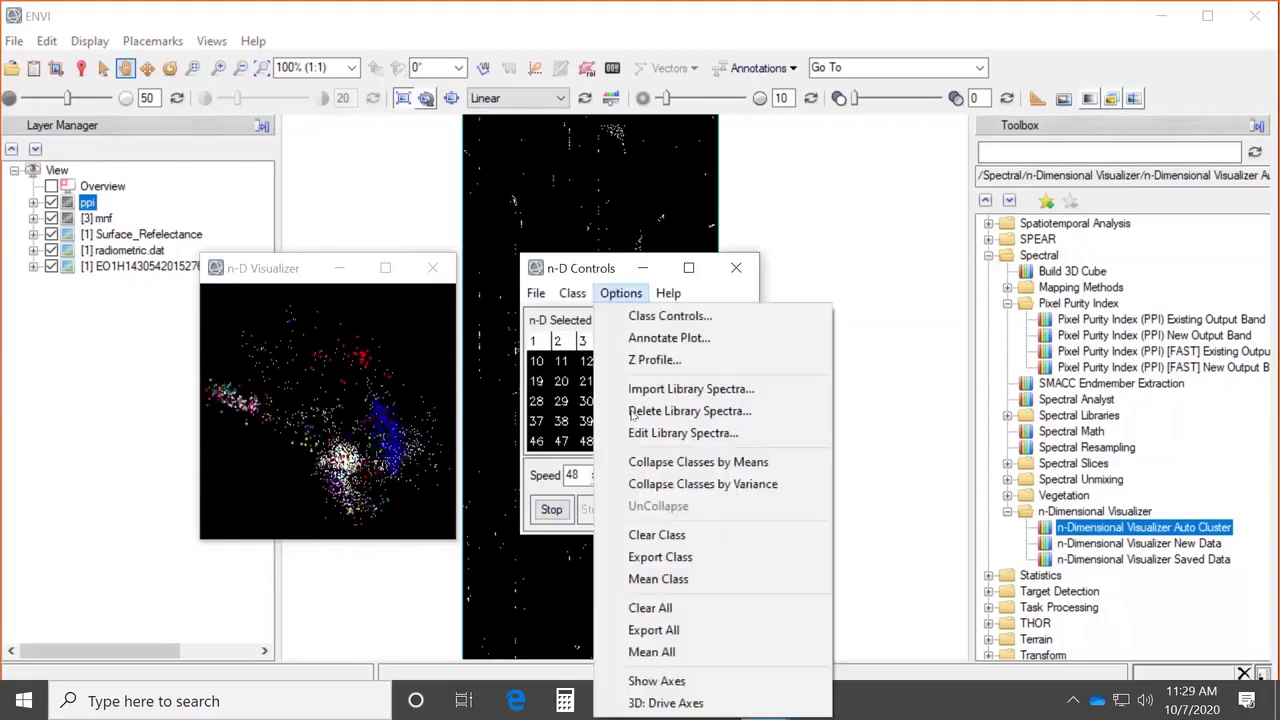
pyautogui.click(650, 680)
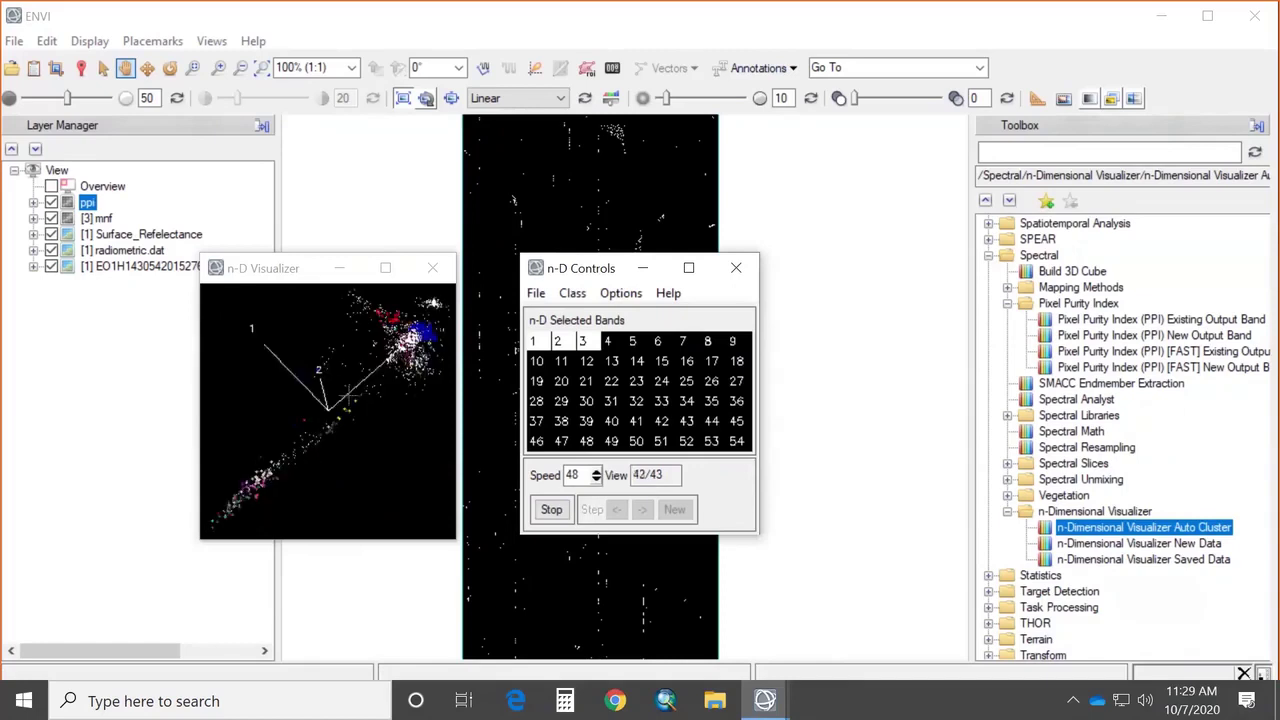
pyautogui.click(606, 341)
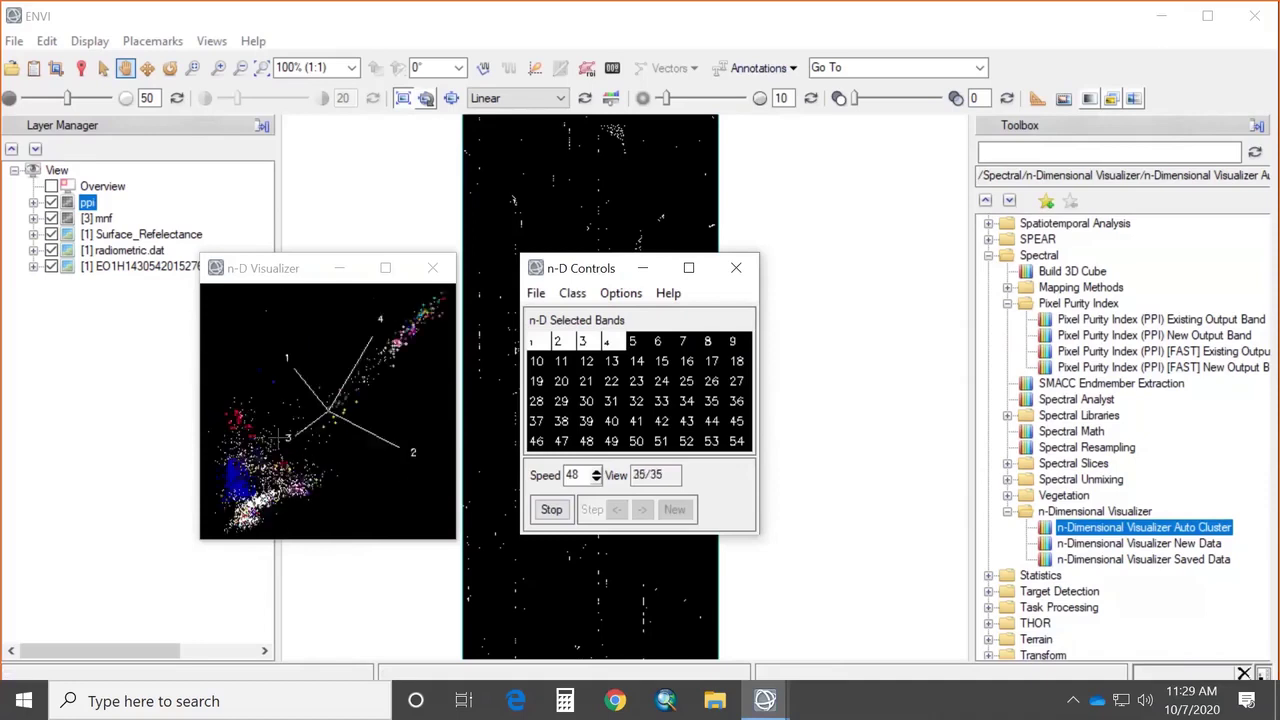
# Step: Stop the rotation, mark a small pixel cluster as a class, and close the n-D Visualizer after viewing the class export options
pyautogui.click(551, 510)
pyautogui.click(353, 518)
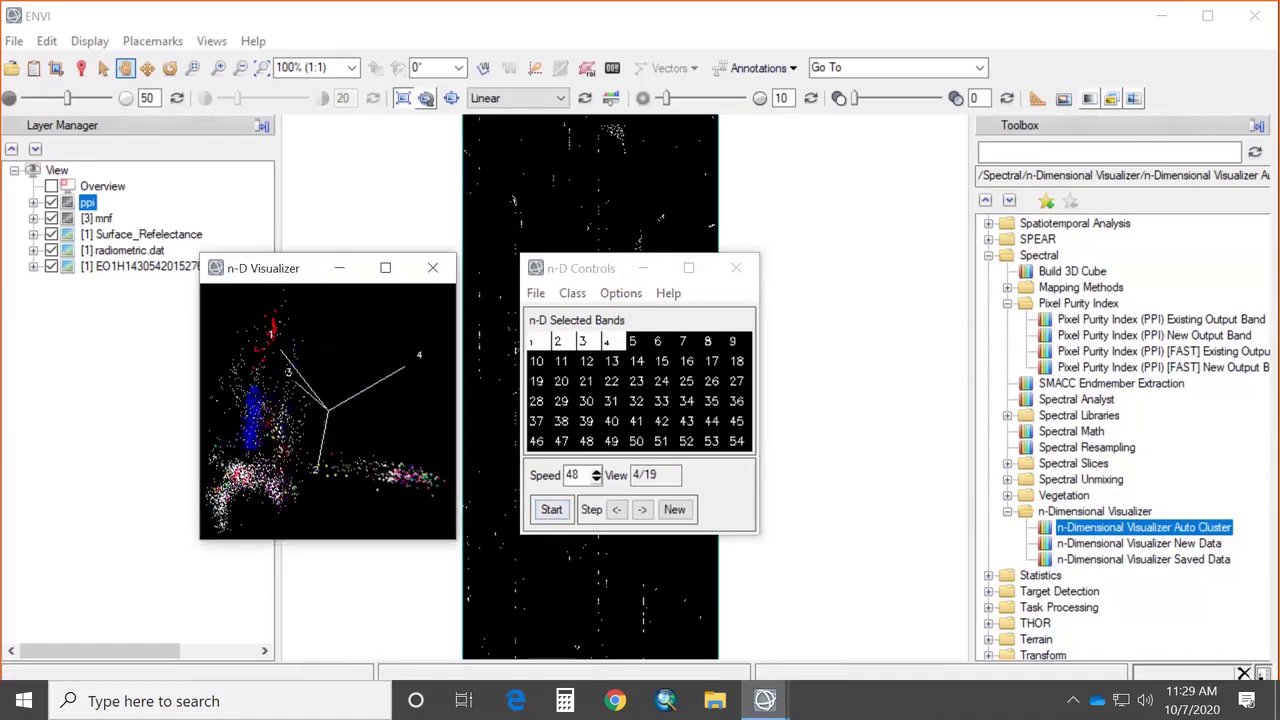
pyautogui.moveTo(234, 470); pyautogui.dragTo(248, 488)
pyautogui.rightClick(246, 480)
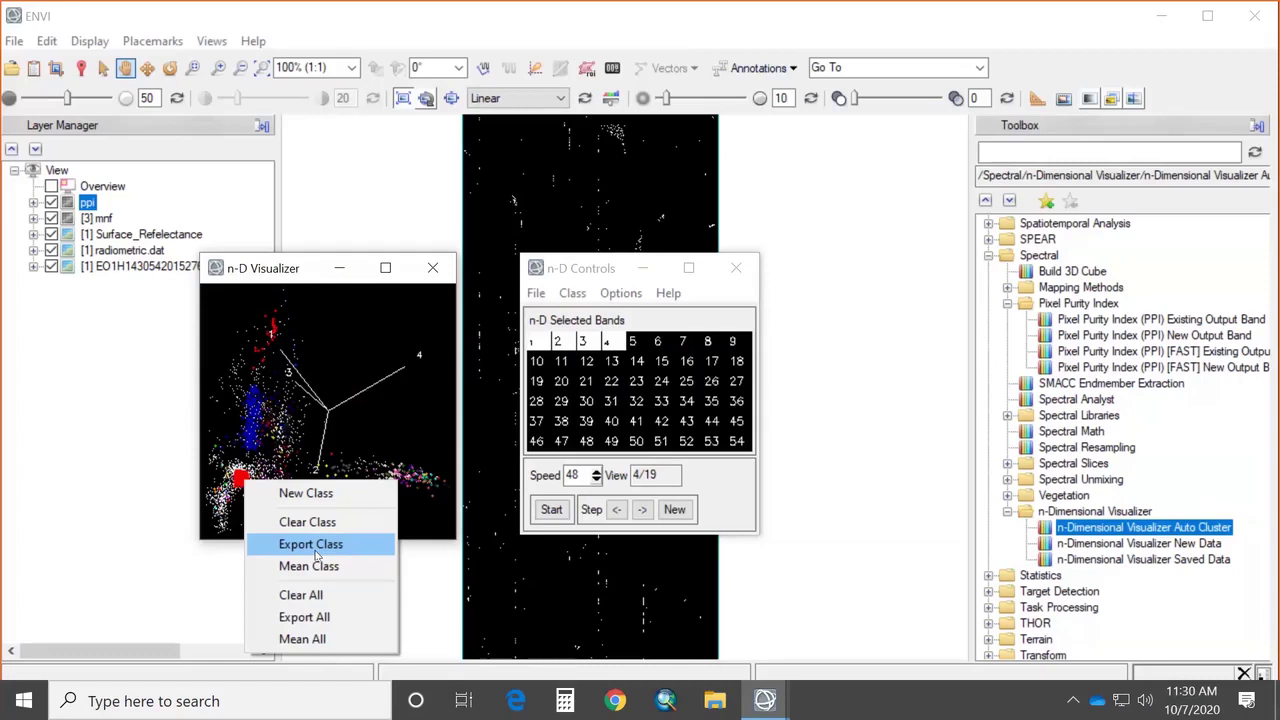
pyautogui.click(432, 268)
pyautogui.click(432, 268)
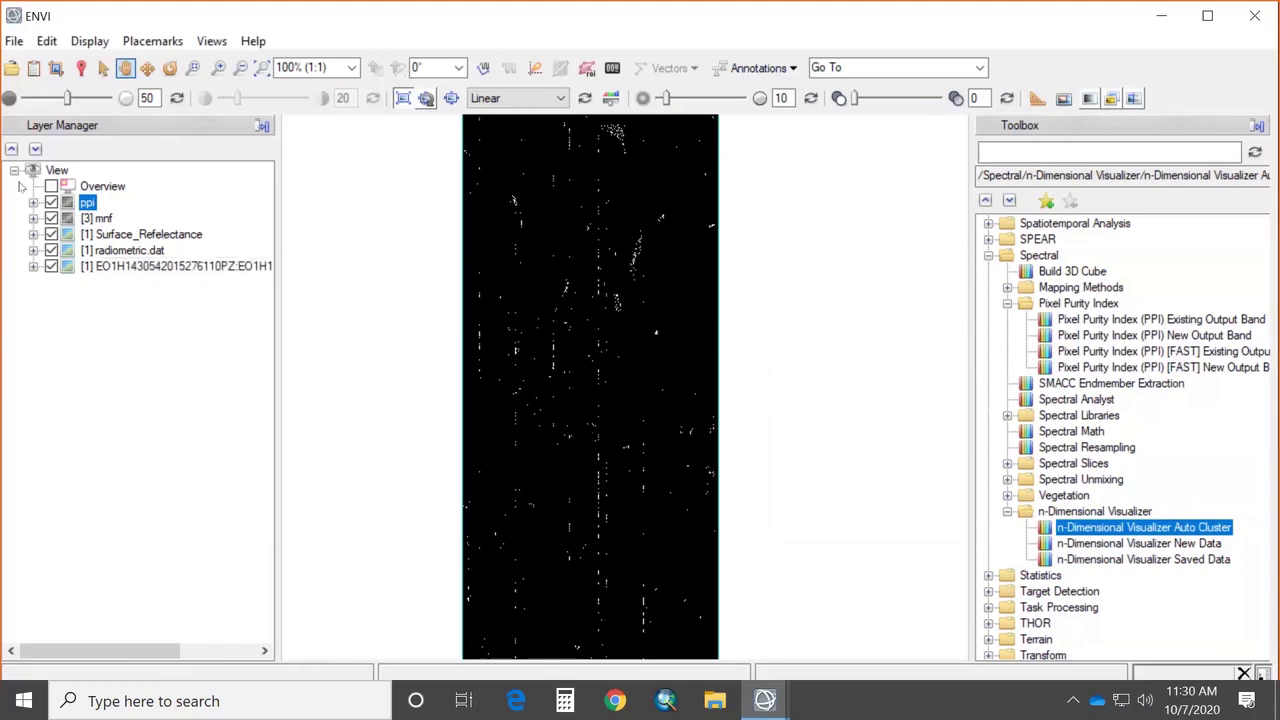
# Step: Hide the EO1H, radiometric.dat, mnf and ppi layers so that only Surface_Refelectance is displayed
pyautogui.click(51, 266)
pyautogui.click(51, 250)
pyautogui.click(51, 218)
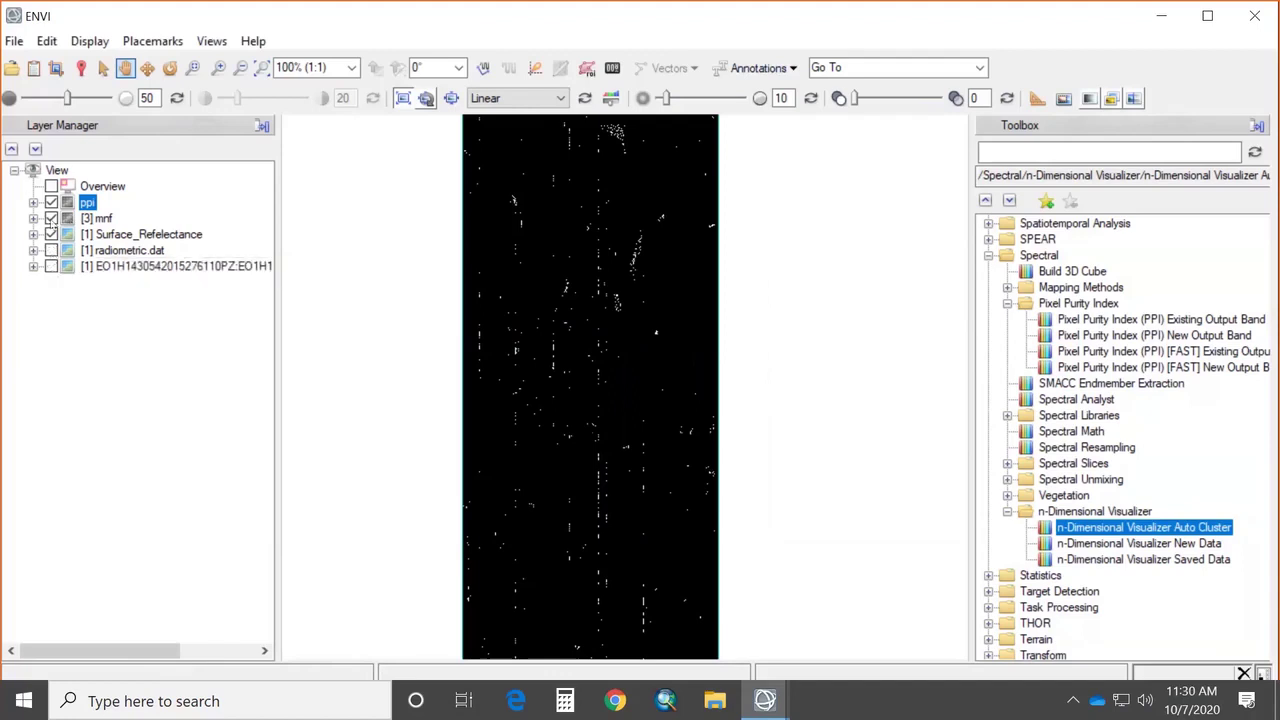
pyautogui.click(51, 202)
pyautogui.click(588, 554)
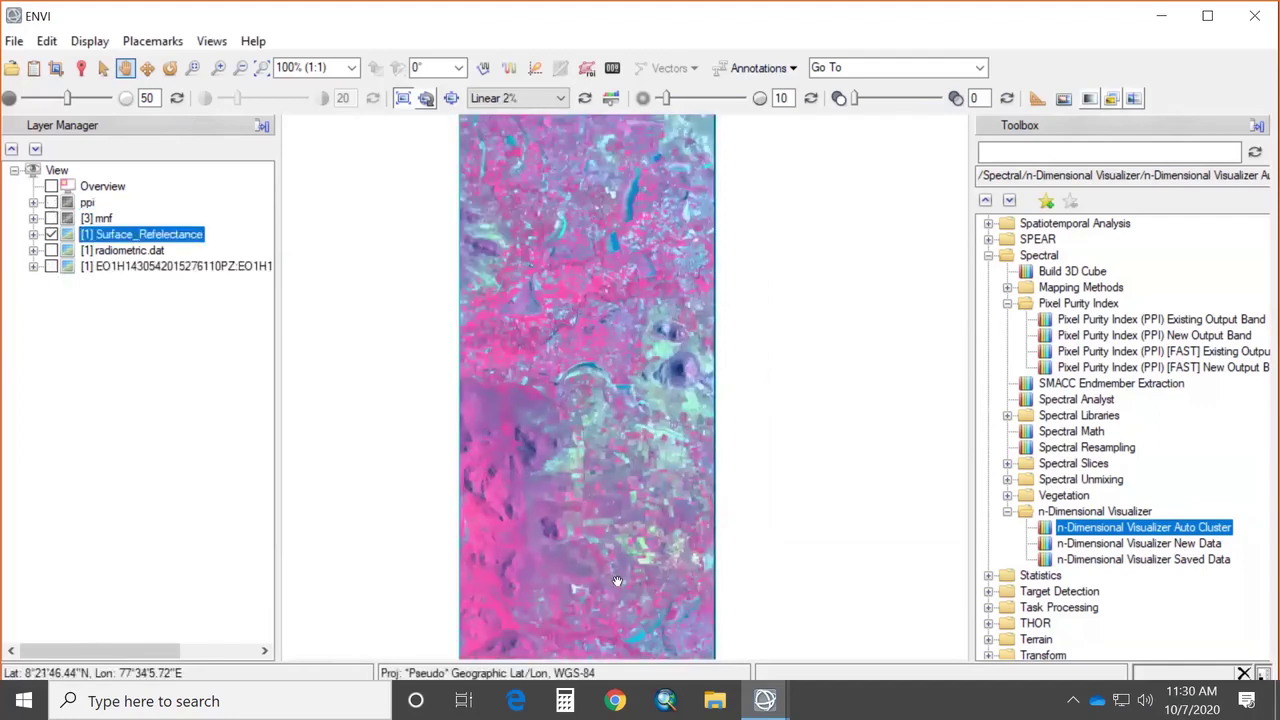
# Step: Open a spectral profile of Surface_Refelectance and examine the spectra at two points on the dark blue water body
pyautogui.moveTo(616, 583); pyautogui.dragTo(610, 455)
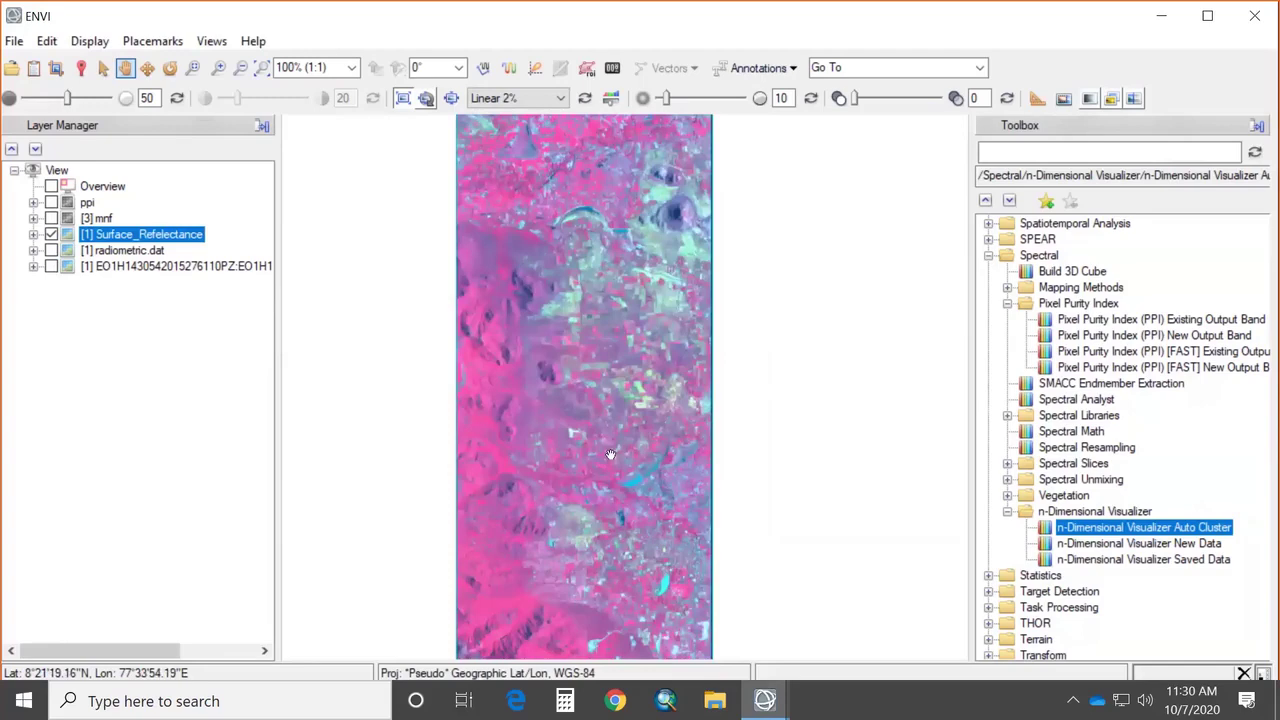
pyautogui.moveTo(586, 133); pyautogui.dragTo(556, 200)
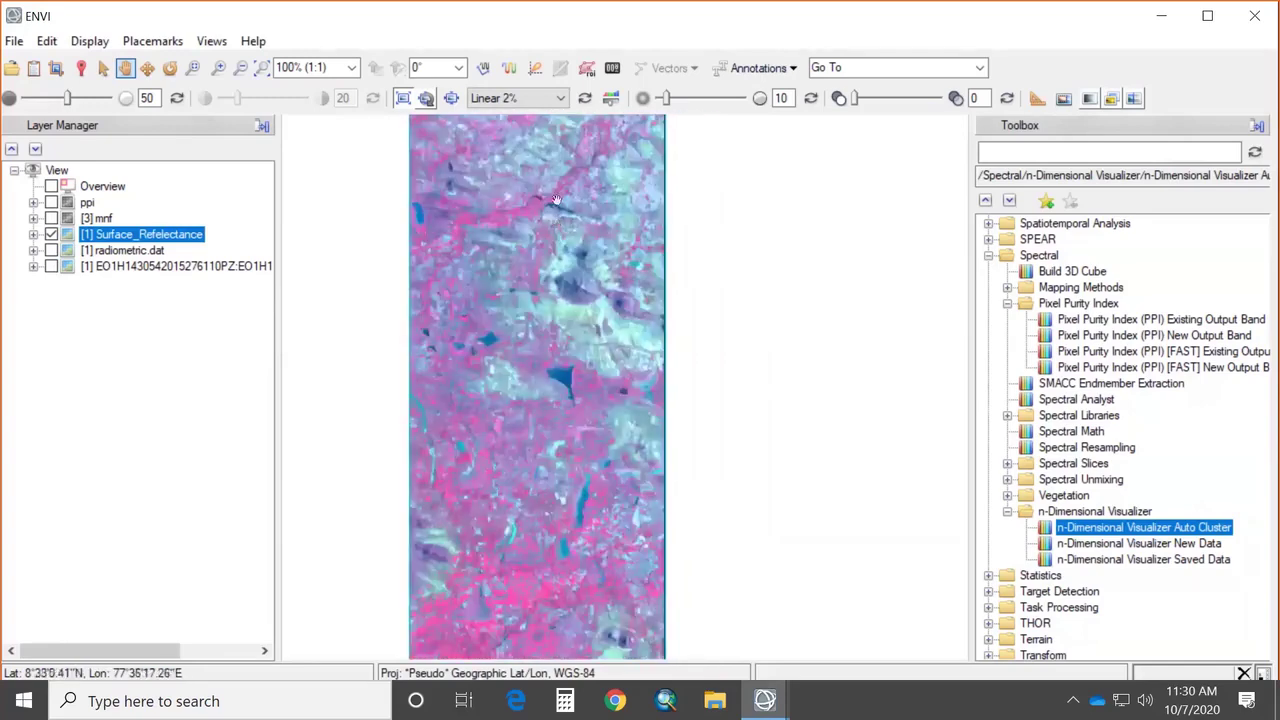
pyautogui.click(509, 67)
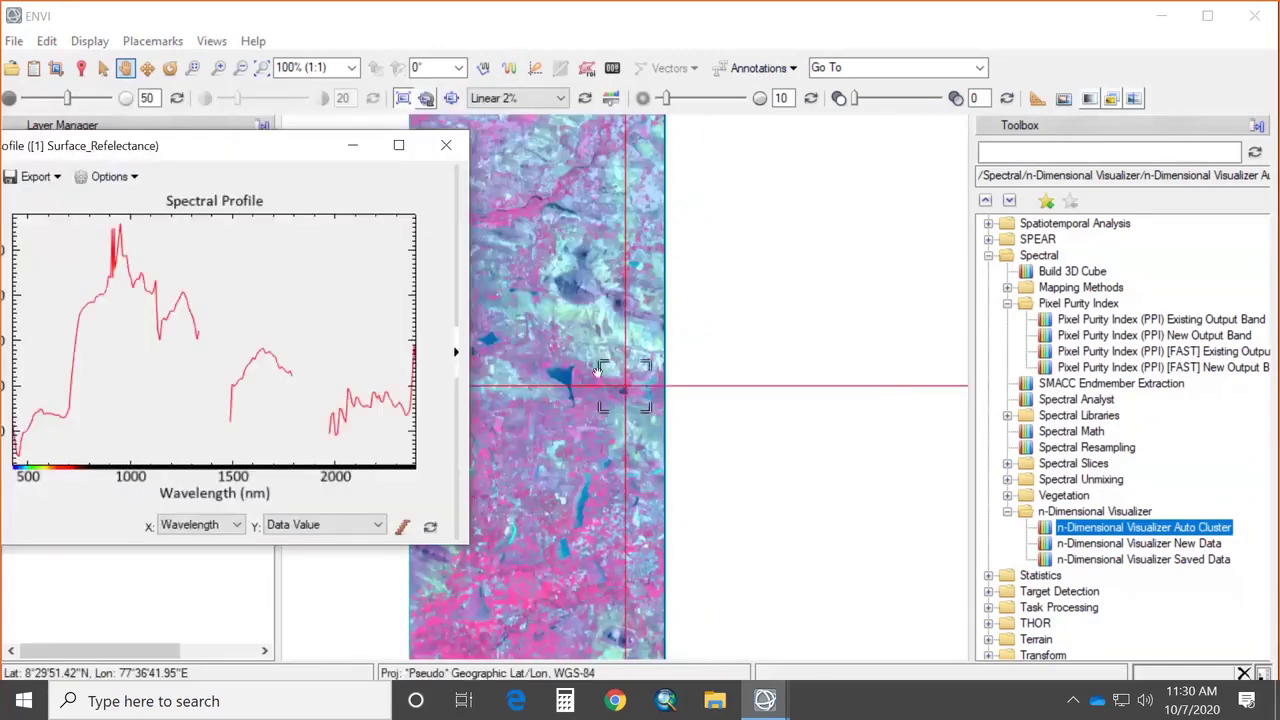
pyautogui.click(103, 67)
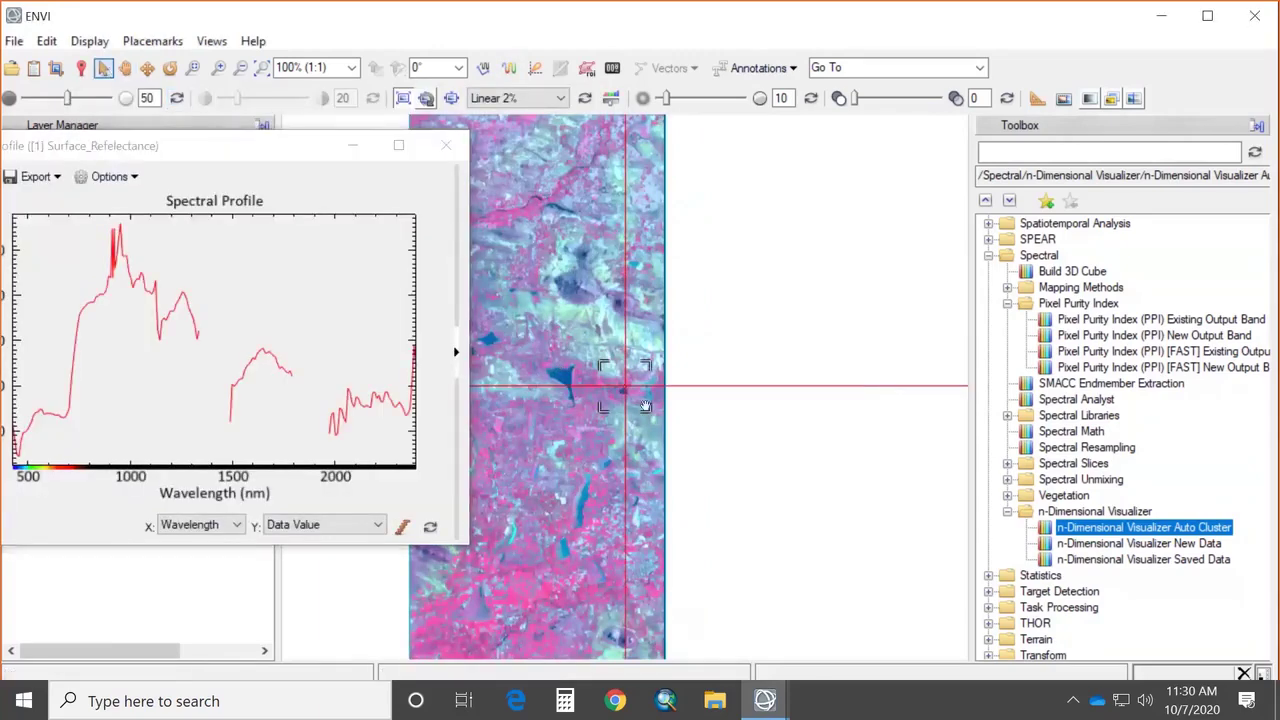
pyautogui.click(565, 375)
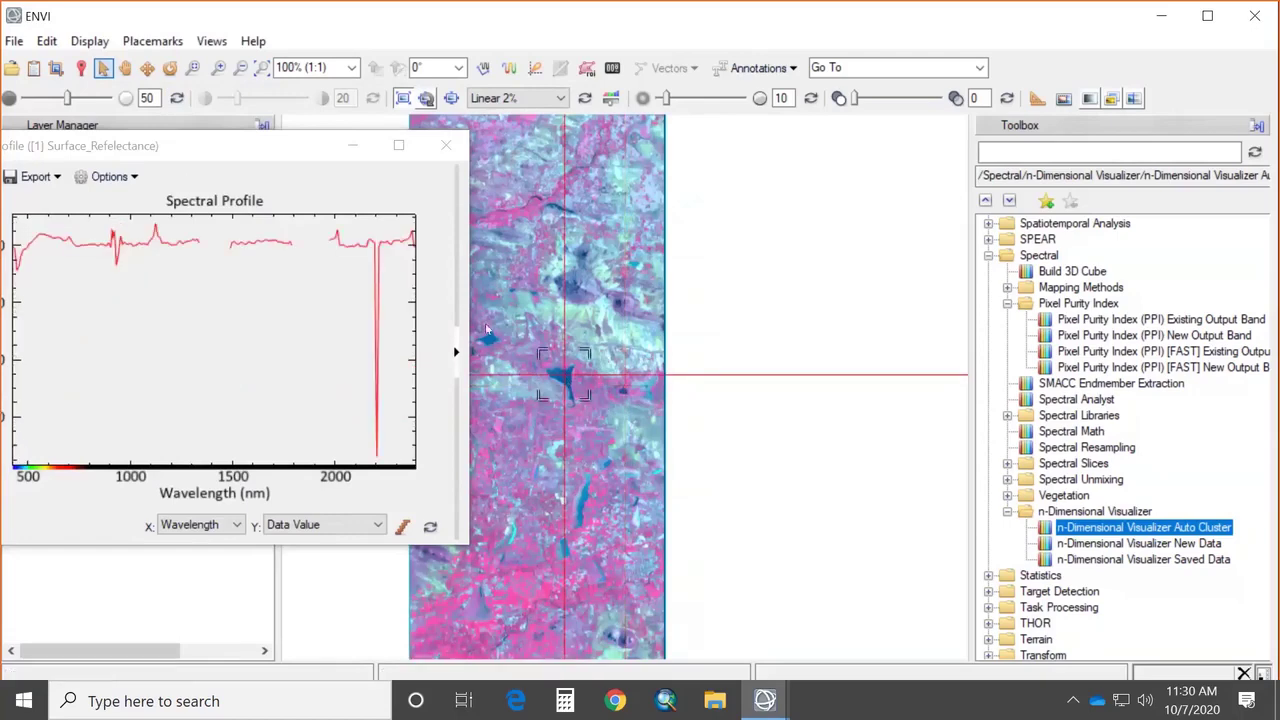
pyautogui.scroll(5, 540, 382)
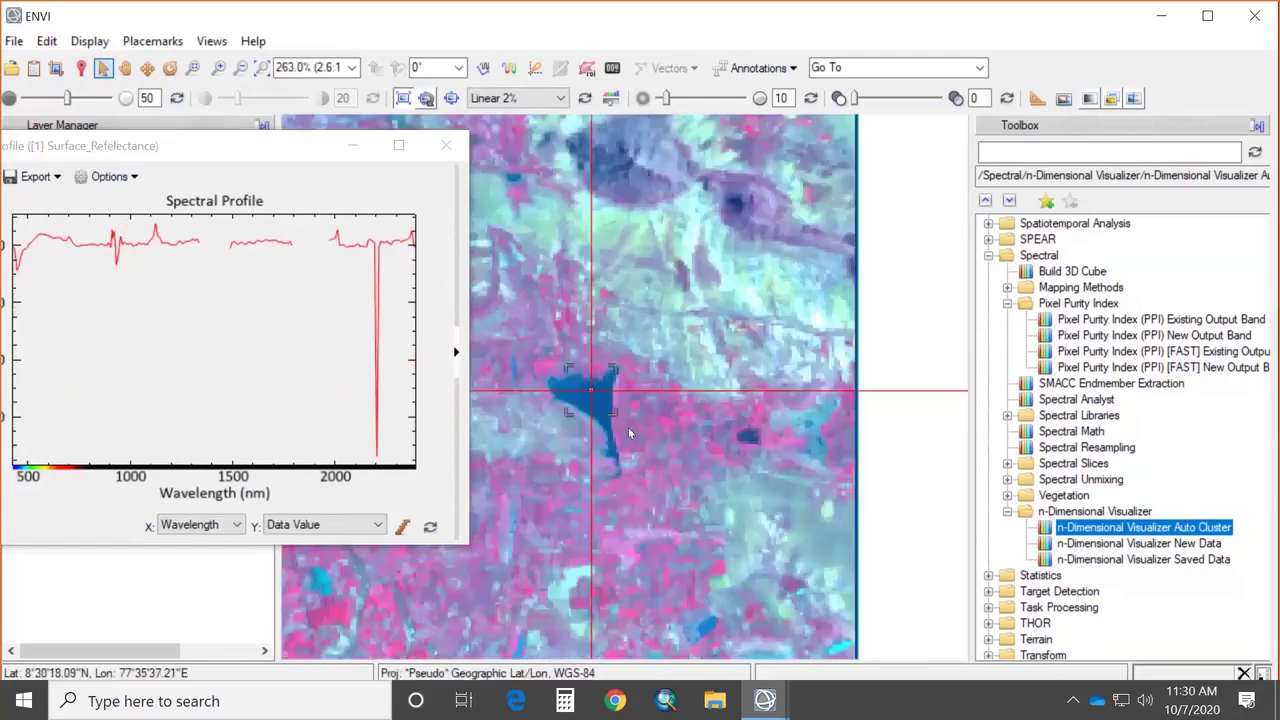
pyautogui.click(608, 422)
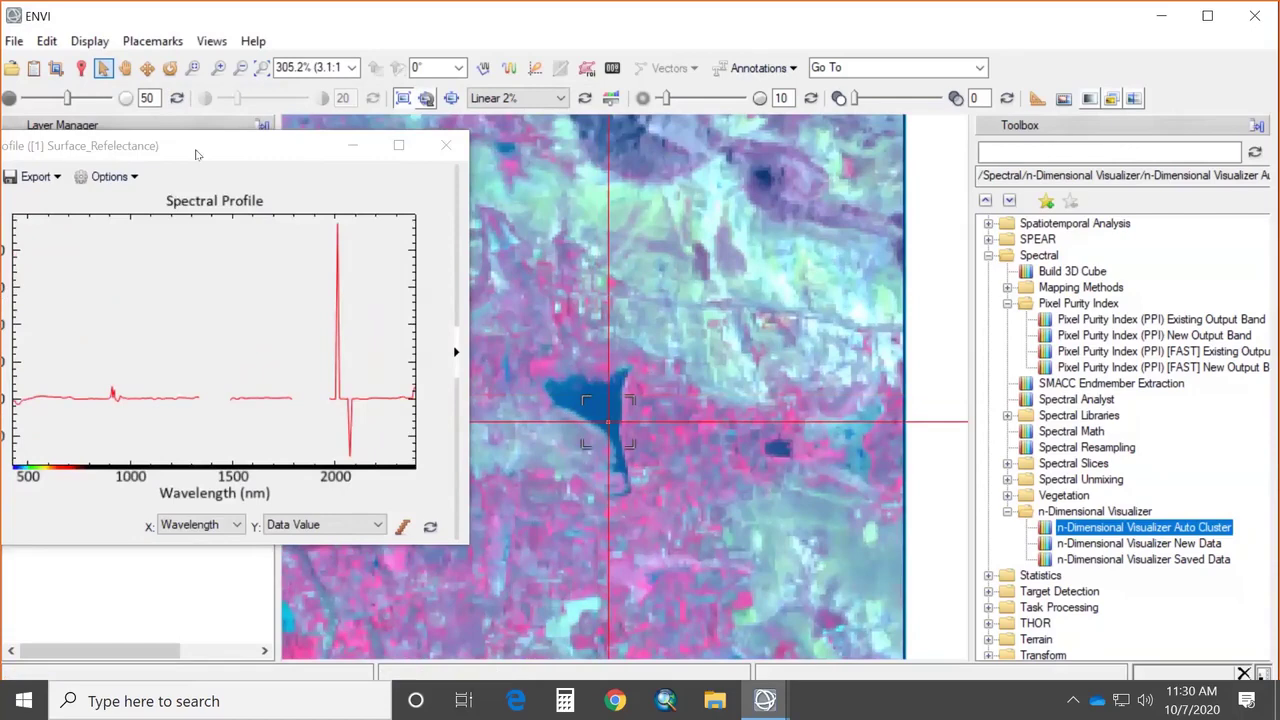
# Step: Move the Spectral Profile window clear of the water body and expand its curve list and plot properties
pyautogui.moveTo(400, 145); pyautogui.dragTo(678, 128)
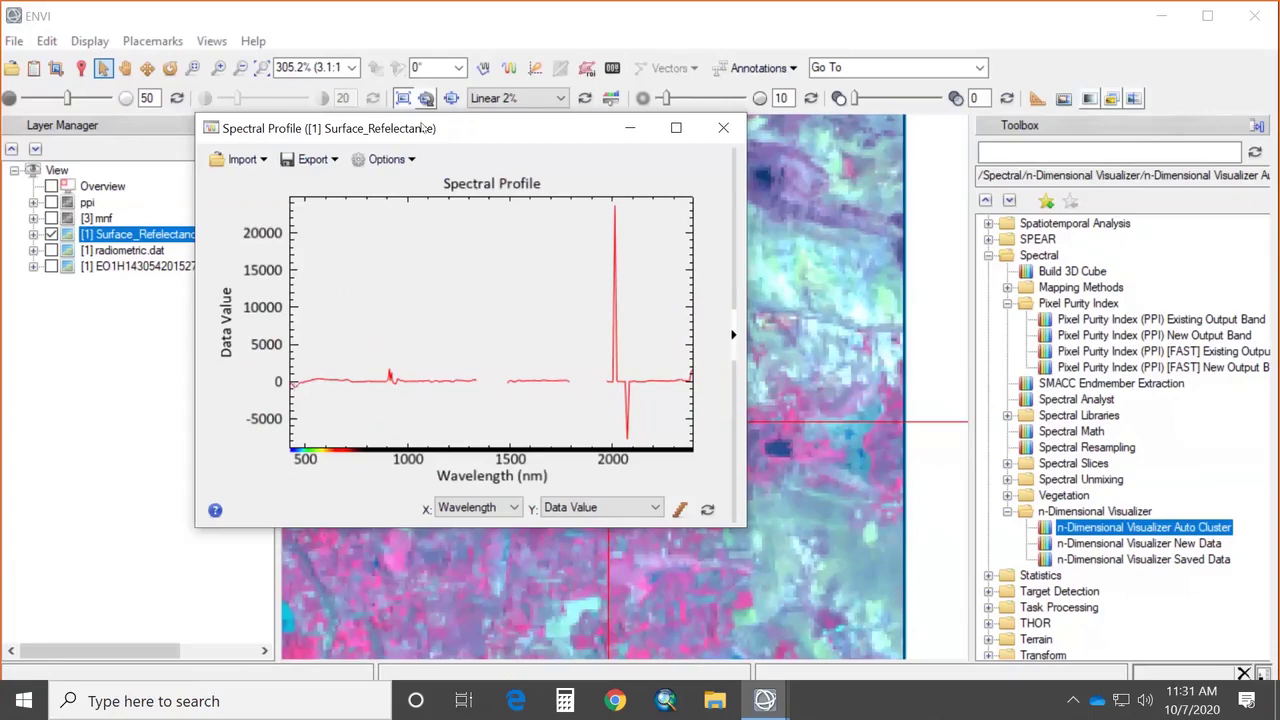
pyautogui.moveTo(260, 128); pyautogui.dragTo(32, 126)
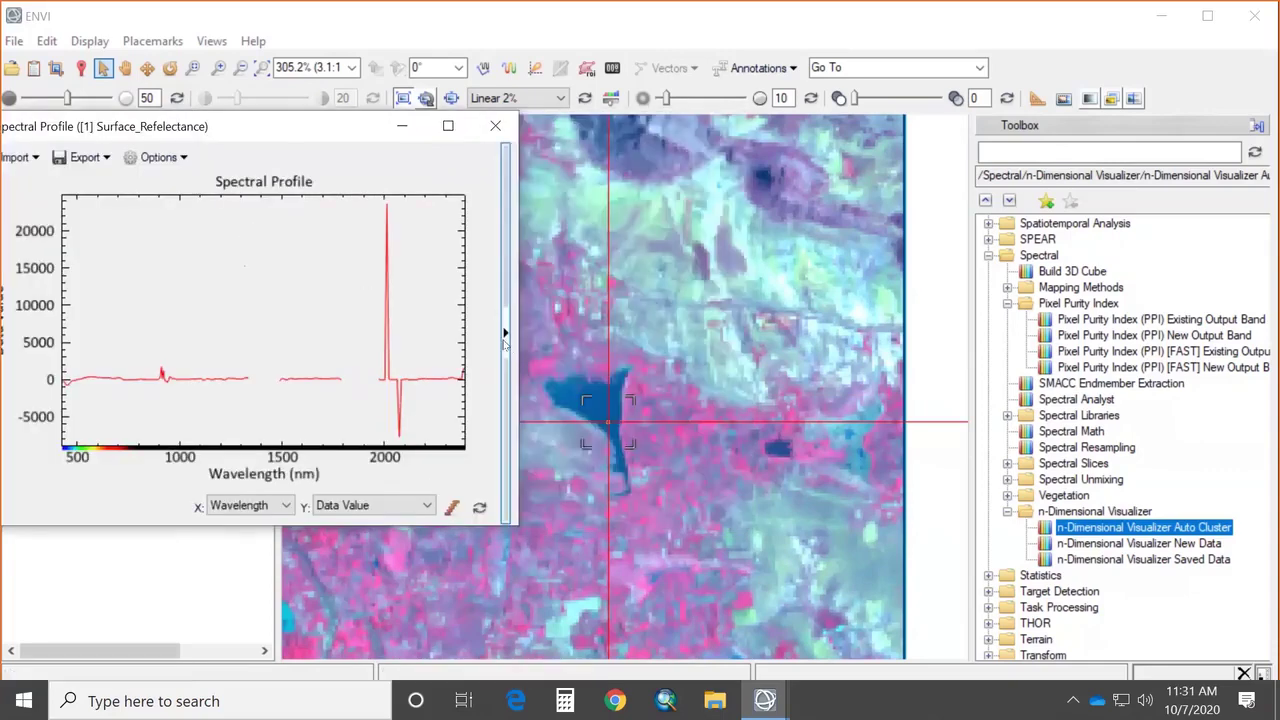
pyautogui.click(505, 338)
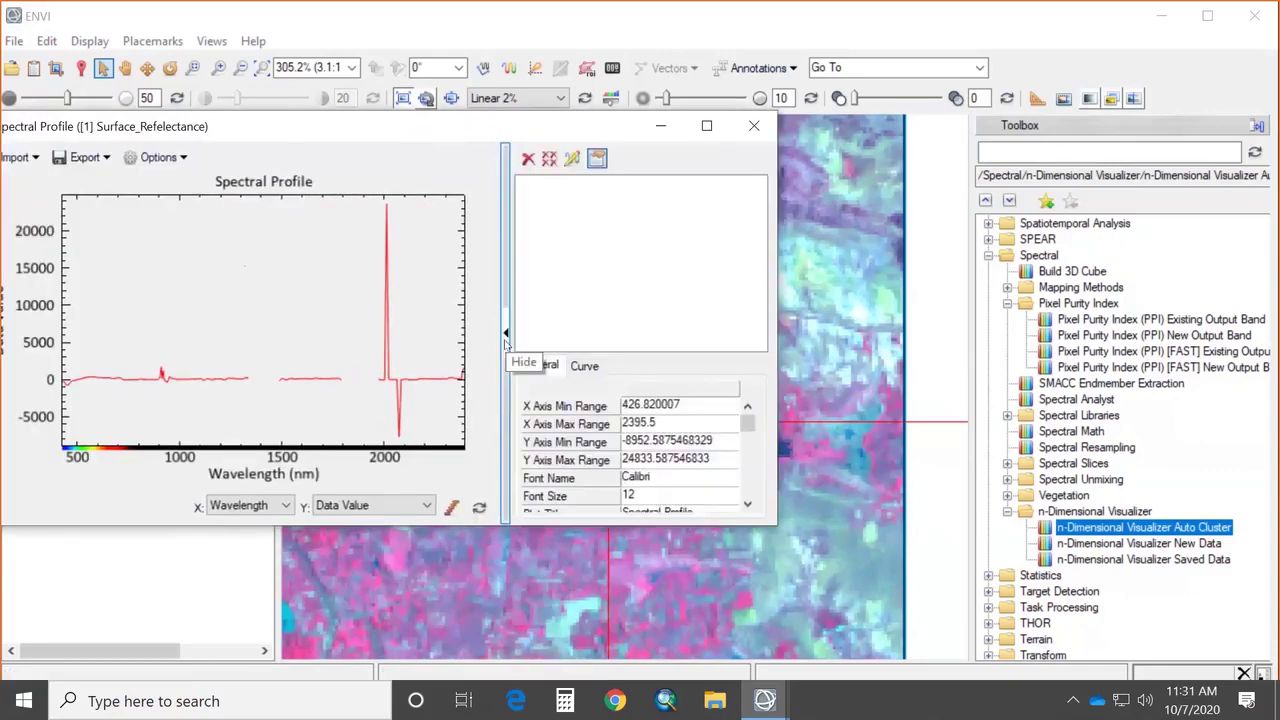
# Step: Rename the spectral curve sampled from the water body as Water
pyautogui.click(585, 366)
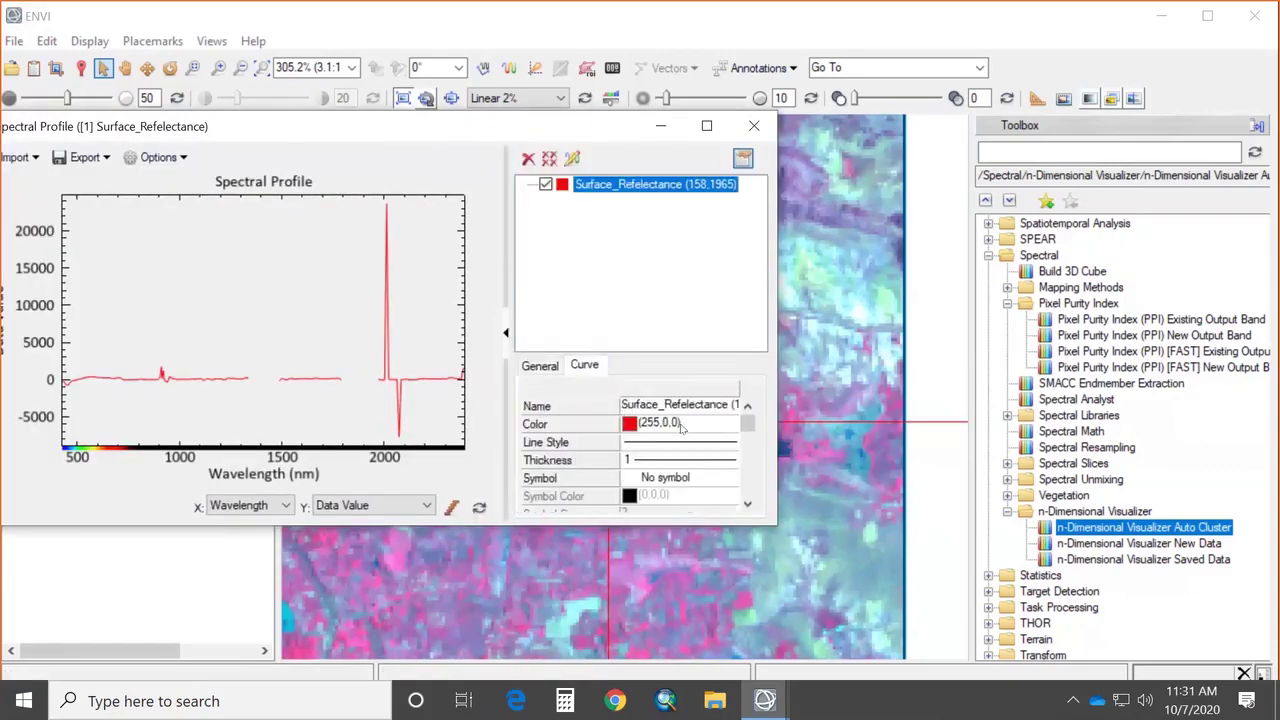
pyautogui.doubleClick(636, 400)
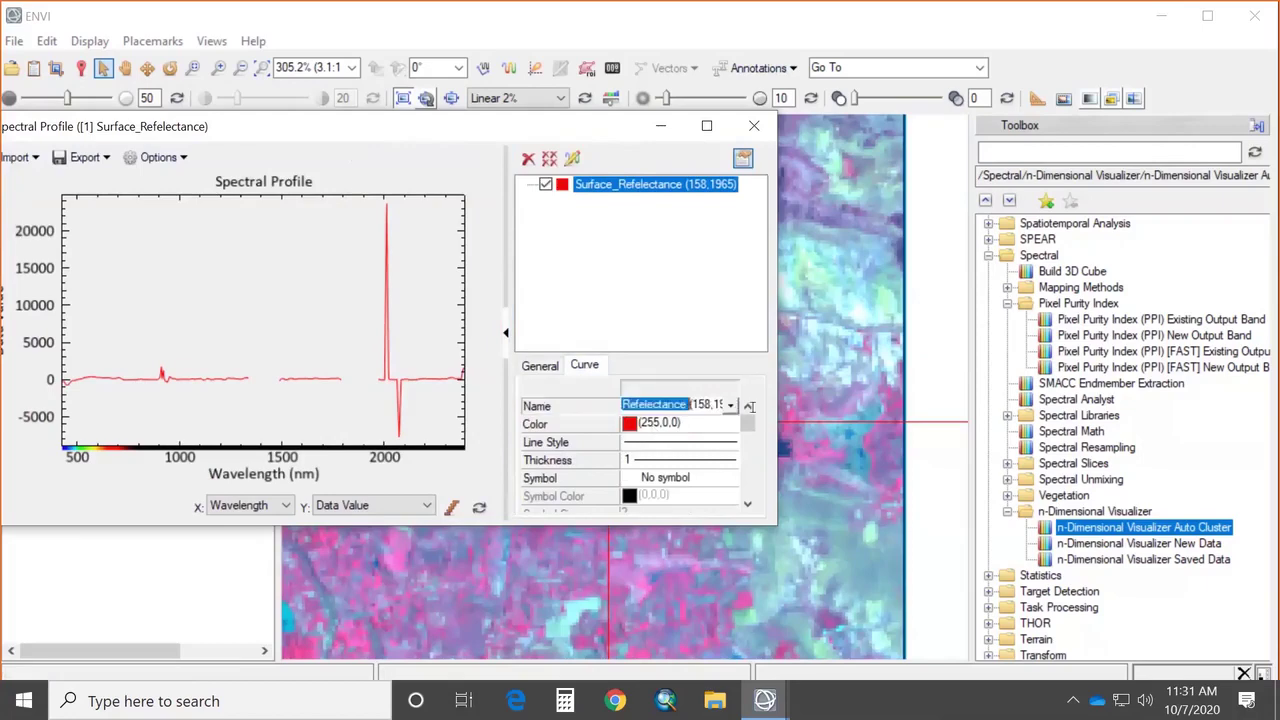
pyautogui.hotkey('shift', 'End')
pyautogui.write('SWa')
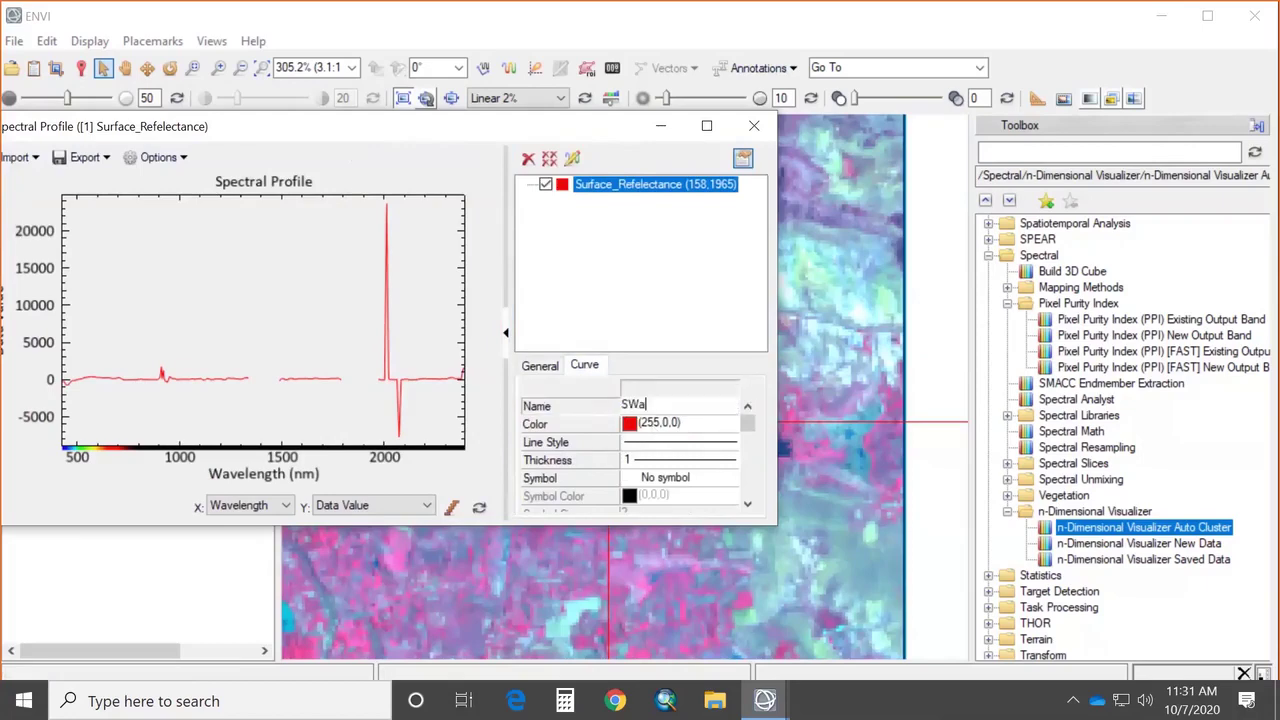
pyautogui.write('ter')
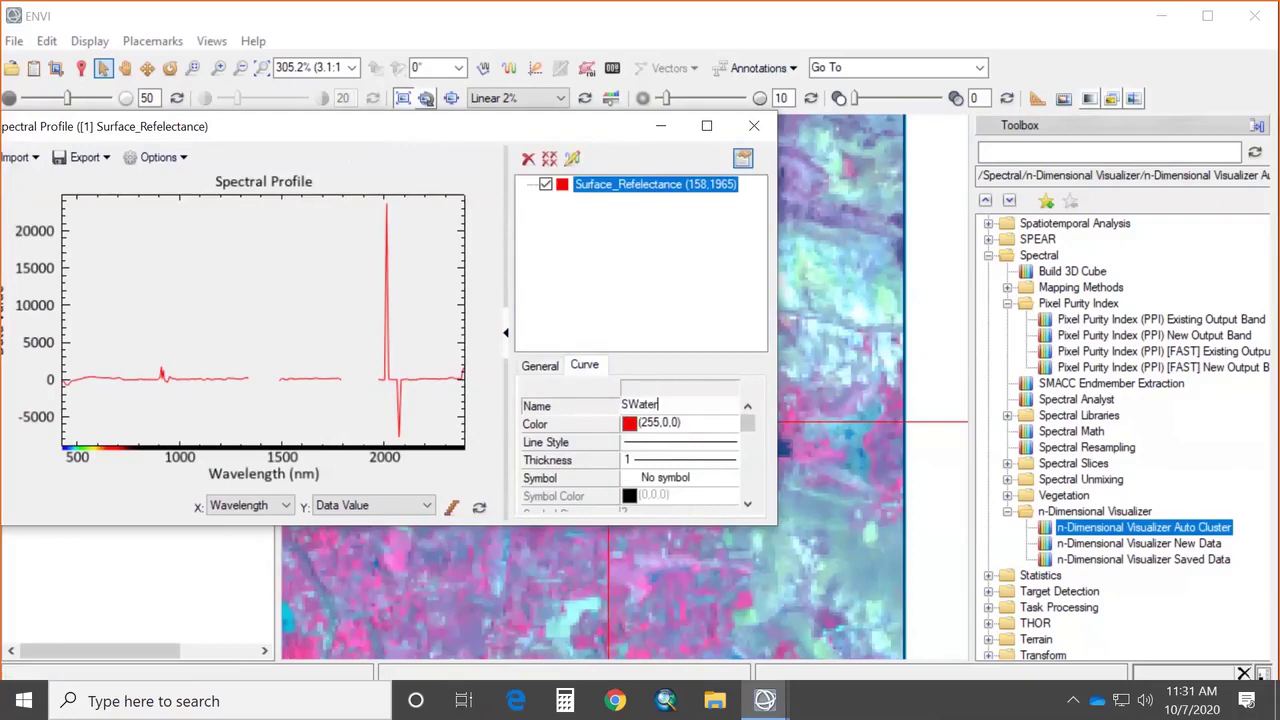
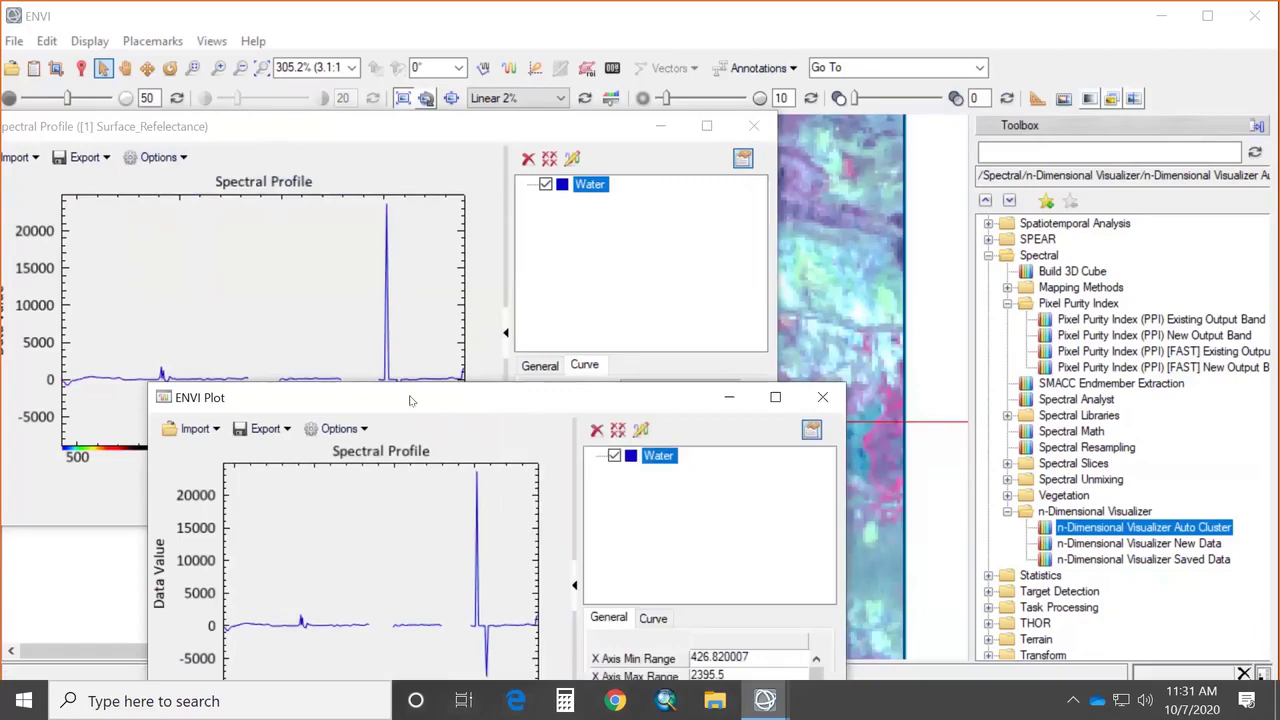
# Step: Sample the spectrum of a bright land pixel at (216,1923) in Surface_Refelectance and color its curve light red (255,116,116)
pyautogui.moveTo(421, 125); pyautogui.dragTo(368, 83)
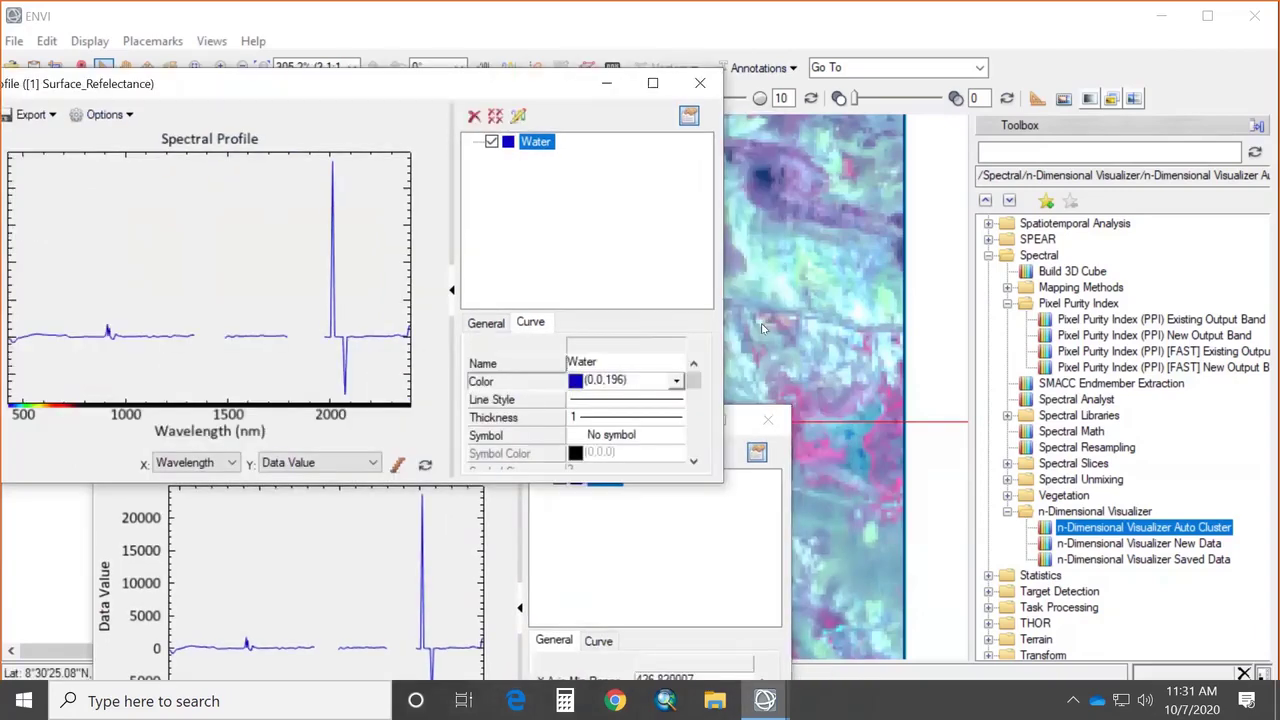
pyautogui.click(785, 300)
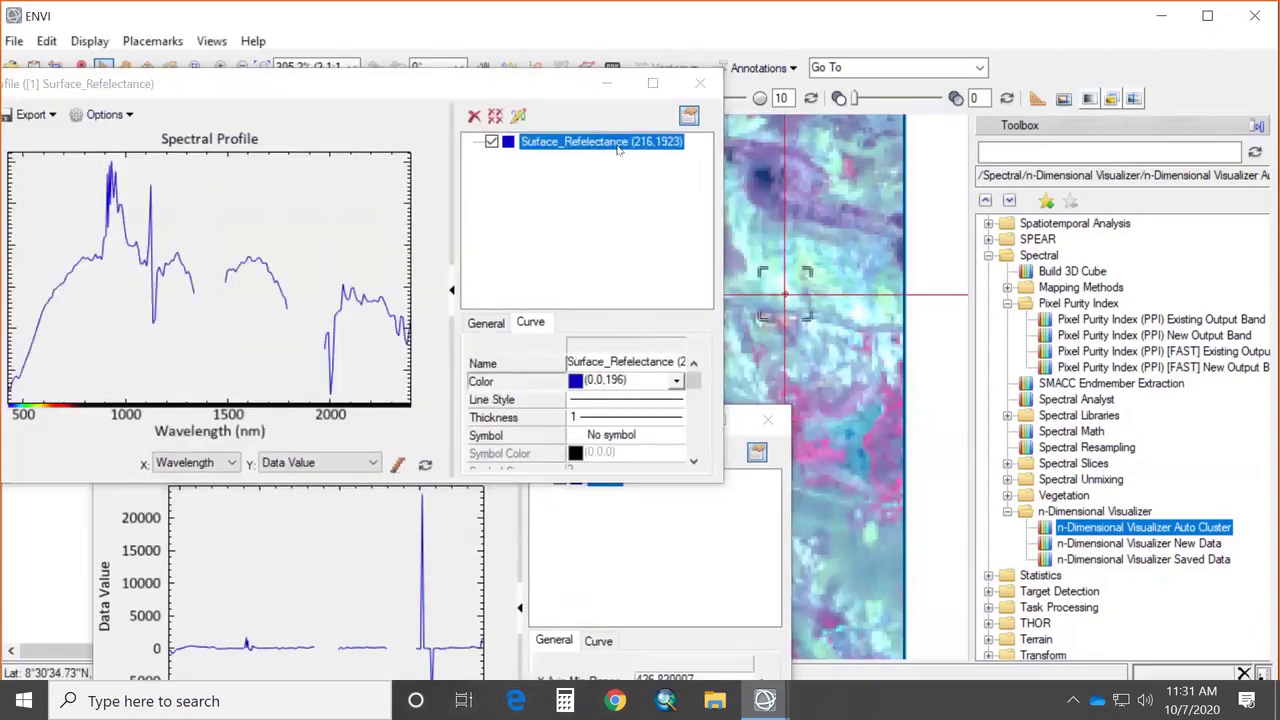
pyautogui.click(586, 388)
pyautogui.click(678, 382)
pyautogui.click(558, 478)
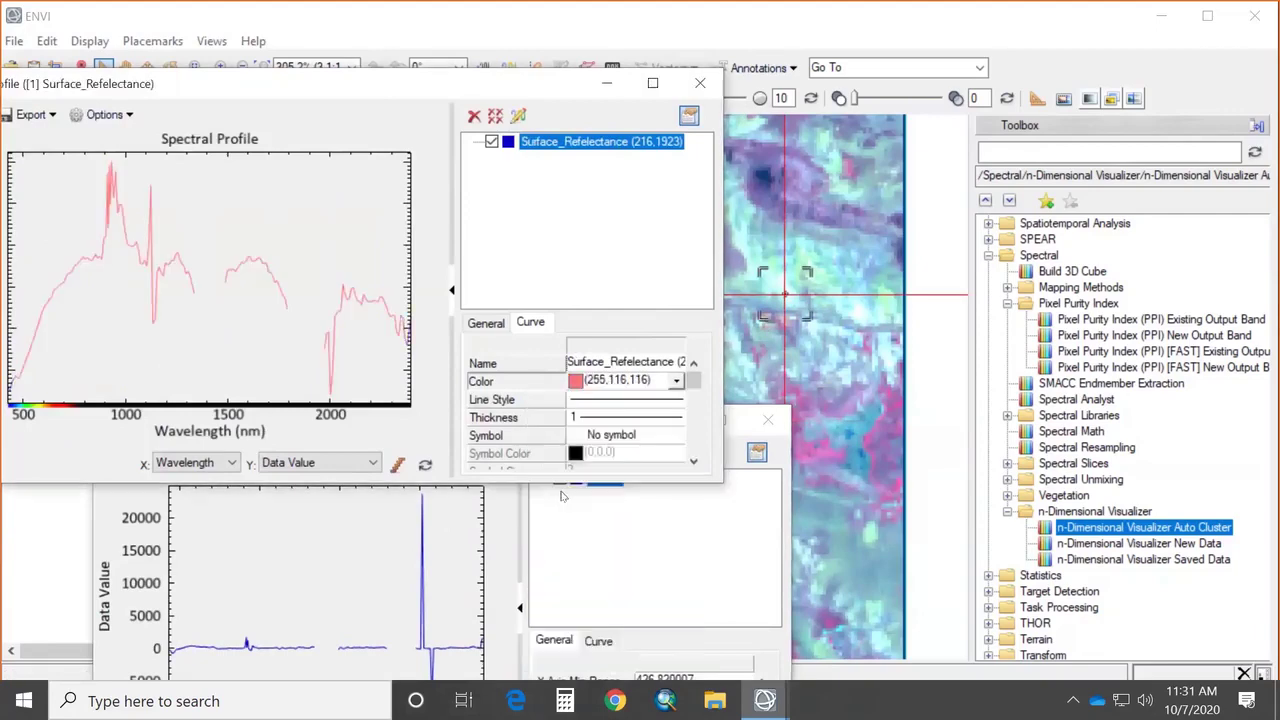
# Step: Add the light red curve to the separate plot holding the Water spectrum, and close both plot windows after comparing the curves
pyautogui.moveTo(575, 538); pyautogui.dragTo(578, 534)
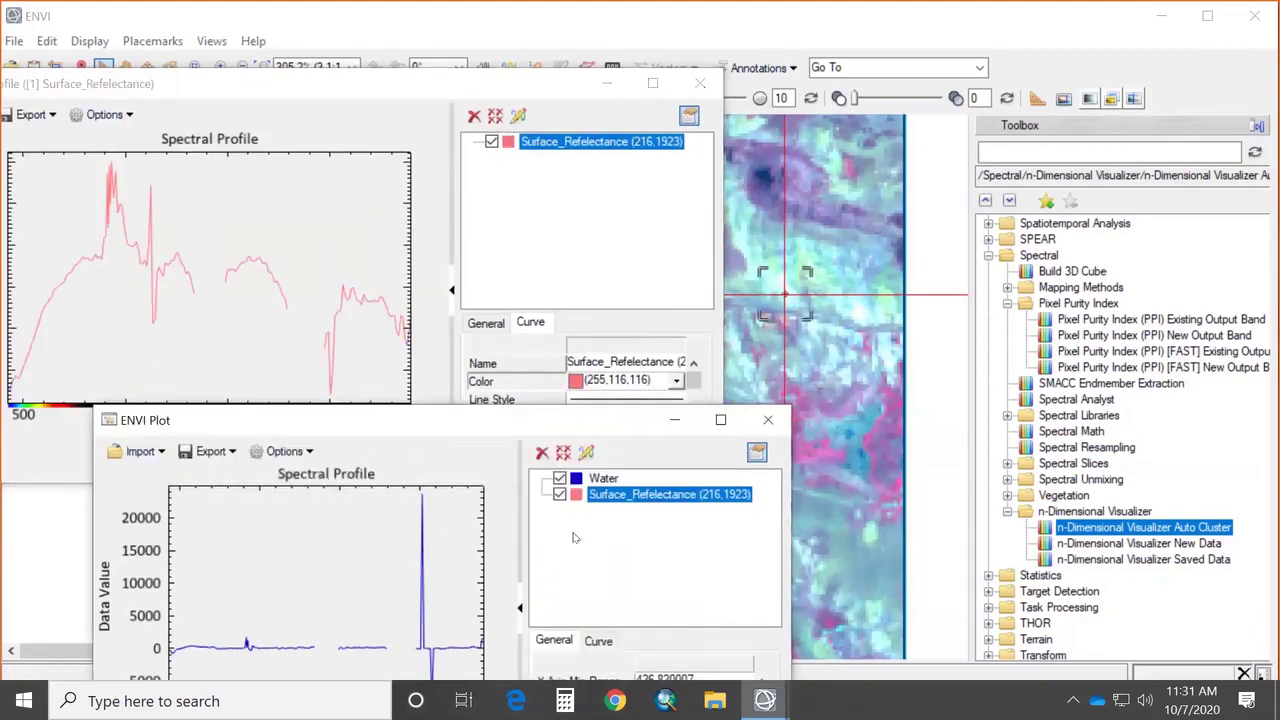
pyautogui.moveTo(450, 420); pyautogui.dragTo(450, 242)
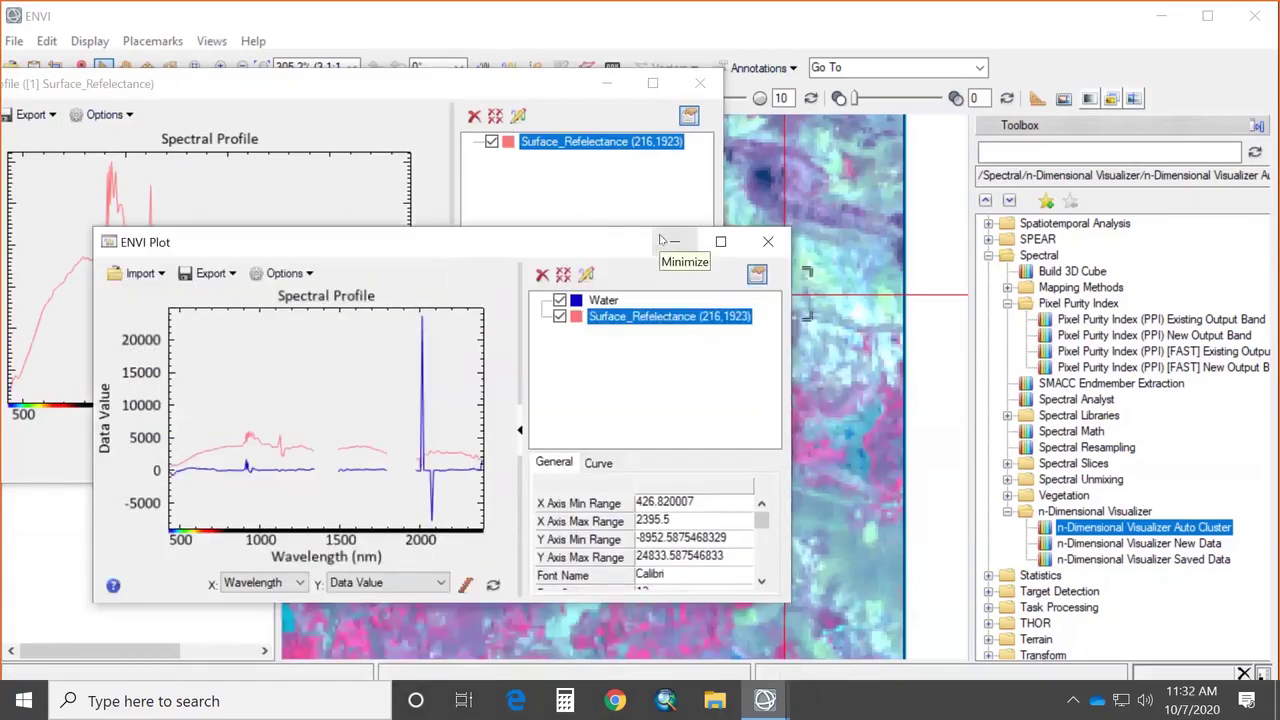
pyautogui.click(767, 241)
pyautogui.click(698, 84)
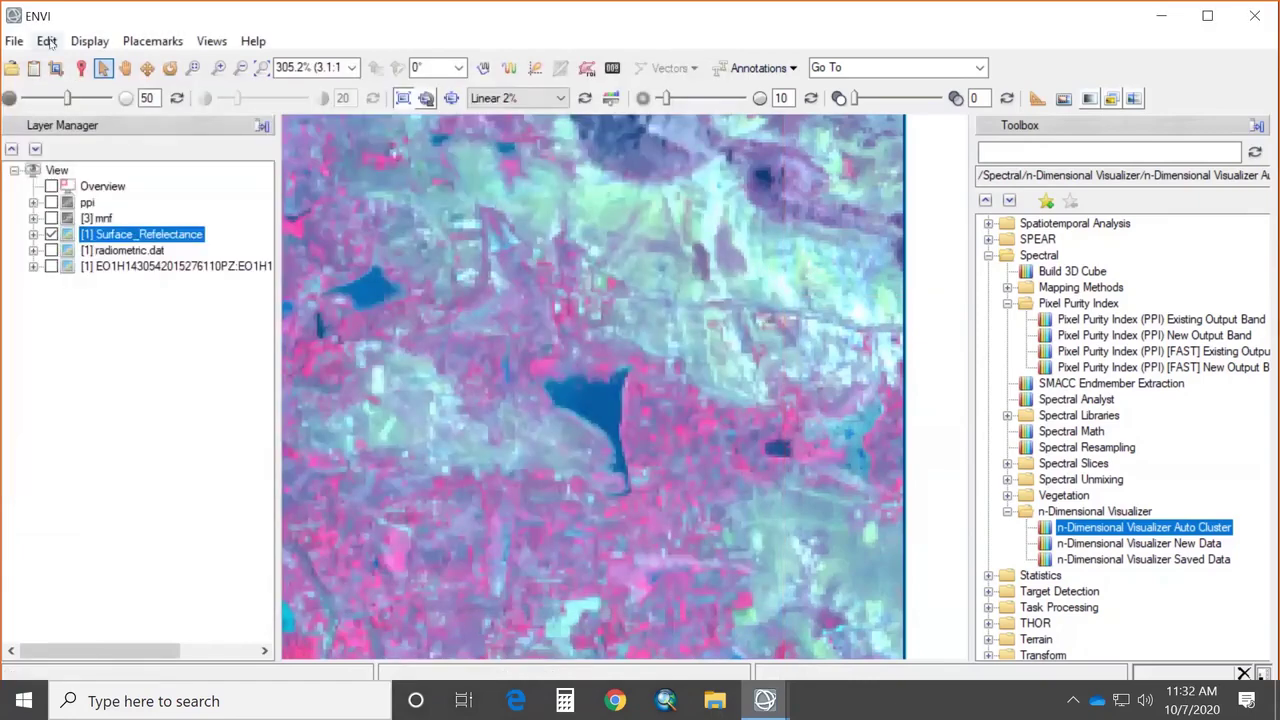
# Step: Import the ASCII file Spectral library into the Spectral Library Viewer and expand its curve list
pyautogui.click(89, 41)
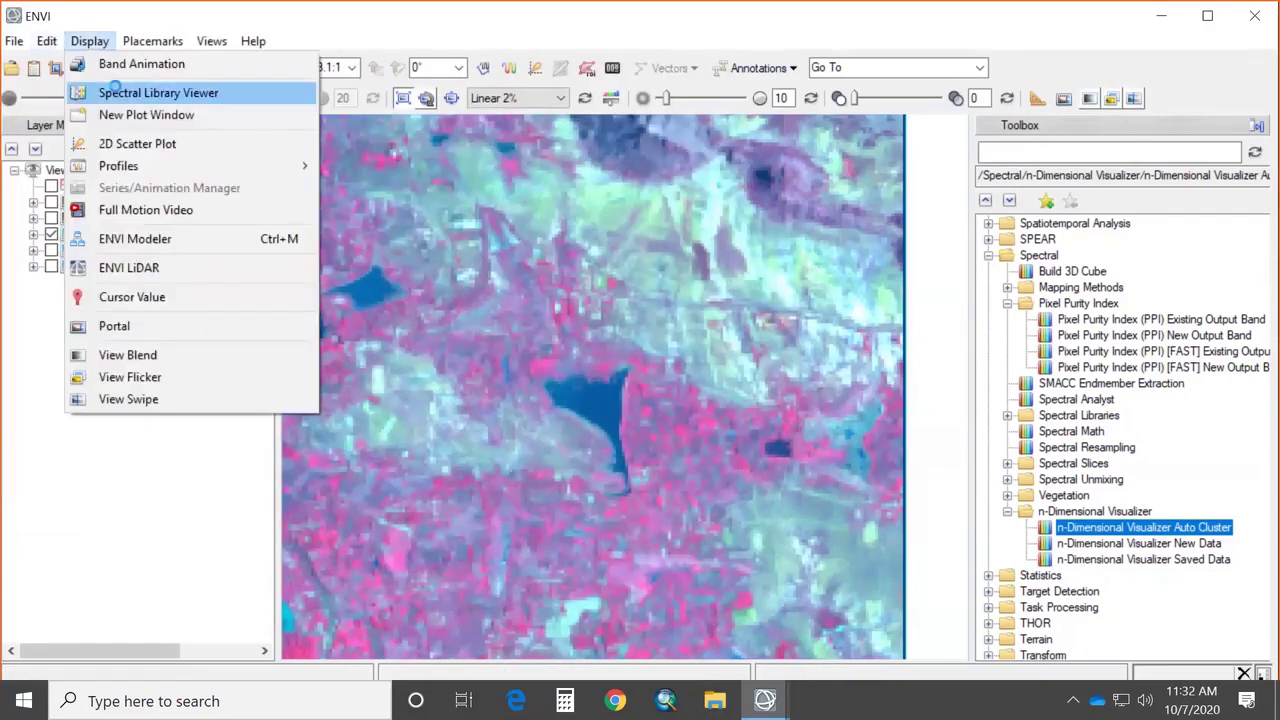
pyautogui.click(112, 88)
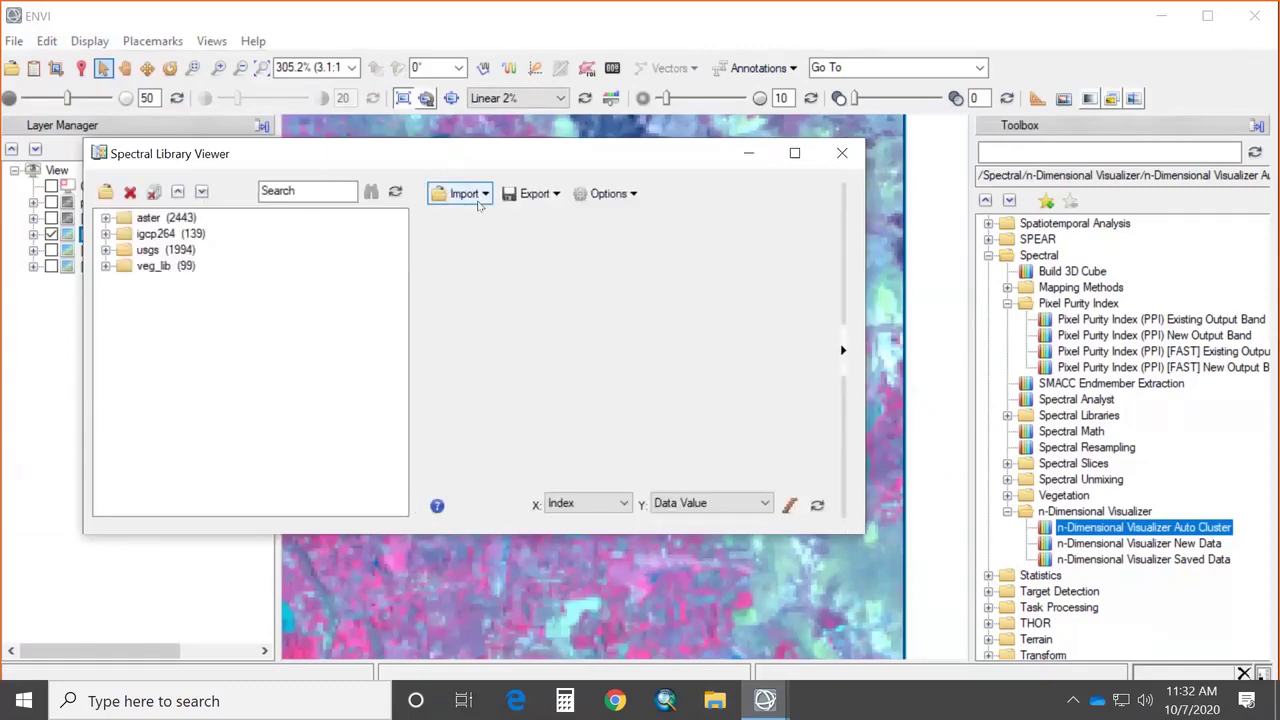
pyautogui.click(472, 194)
pyautogui.click(480, 220)
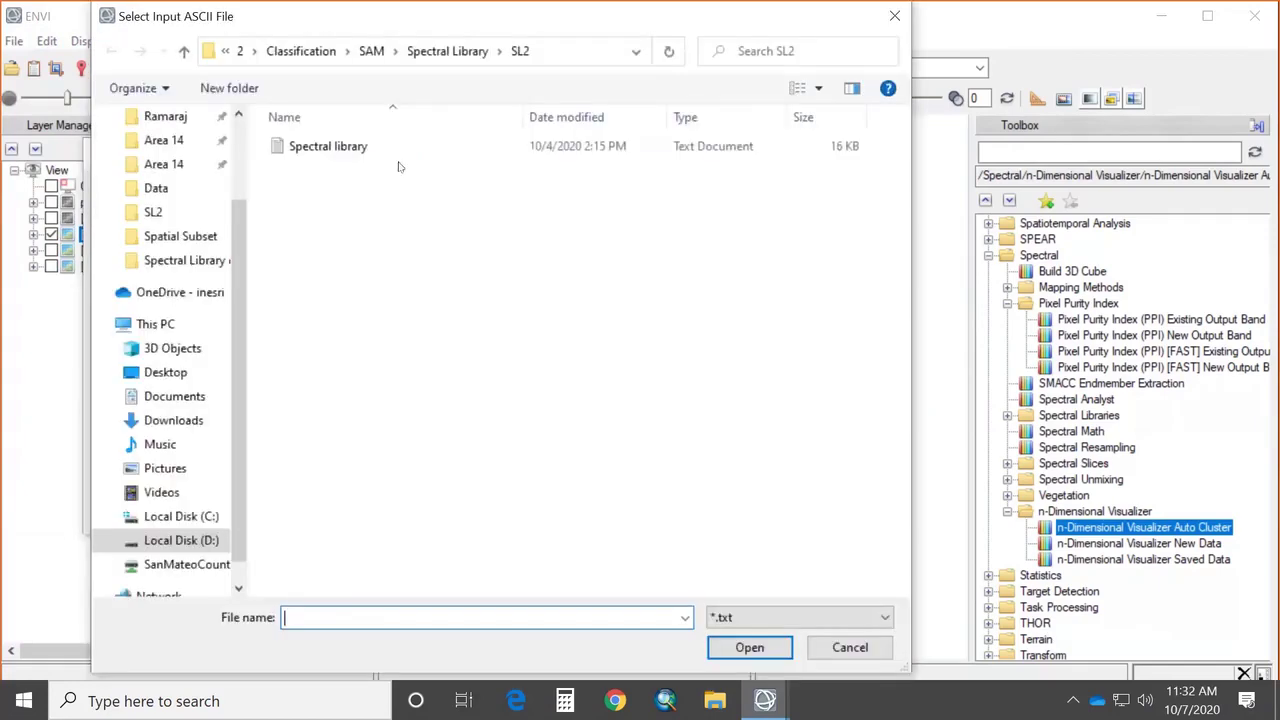
pyautogui.click(328, 146)
pyautogui.click(766, 641)
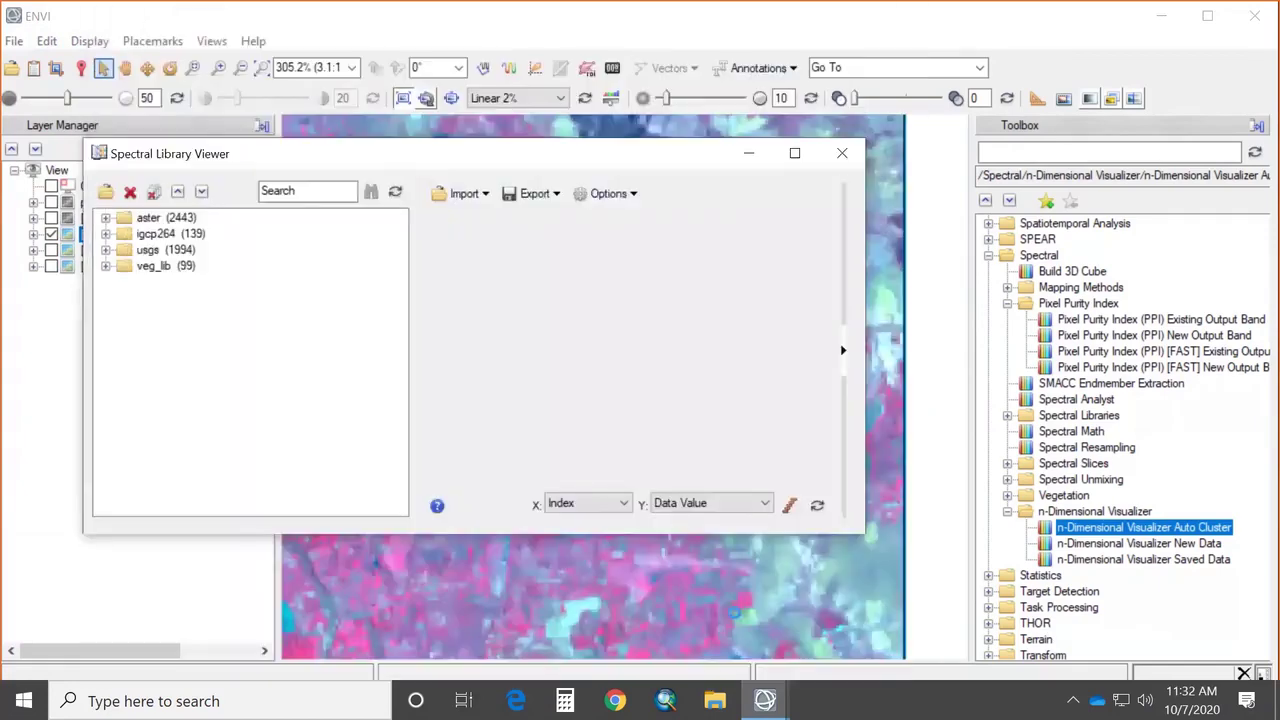
pyautogui.press('Return')
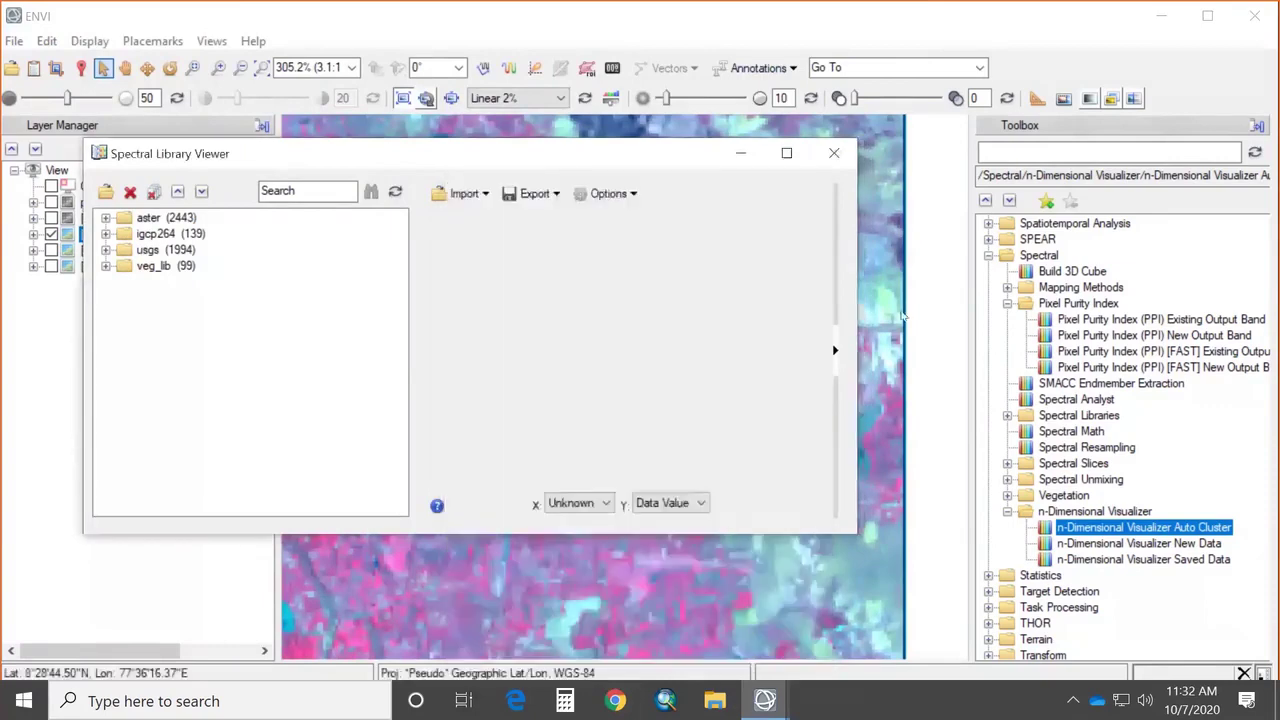
pyautogui.click(836, 350)
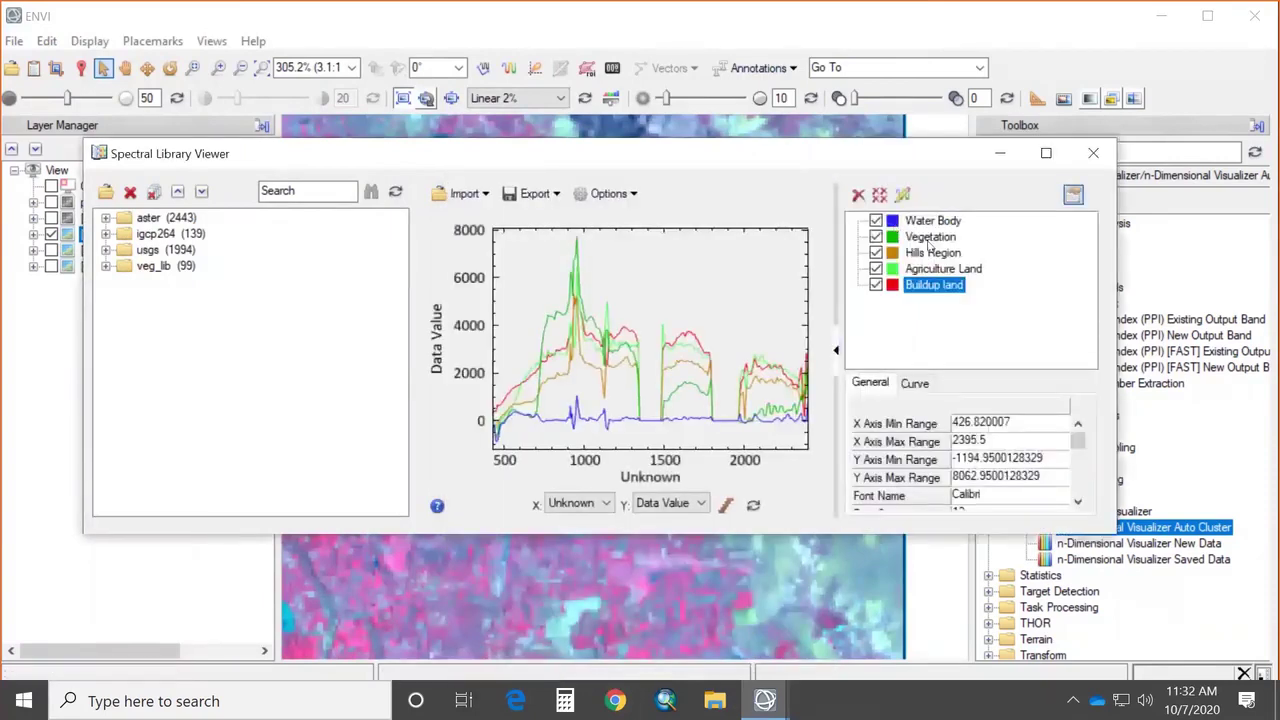
# Step: Apply curve smoothing to the imported library spectra and minimize the Spectral Library Viewer
pyautogui.click(610, 194)
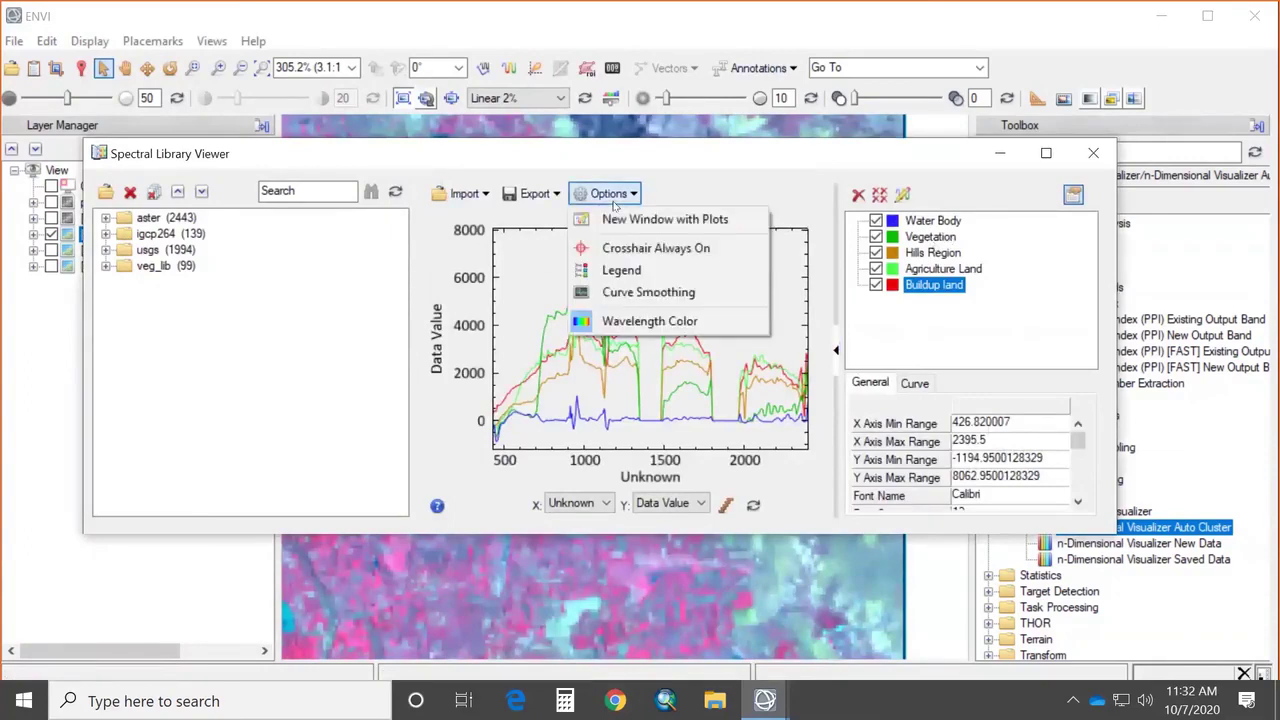
pyautogui.click(645, 292)
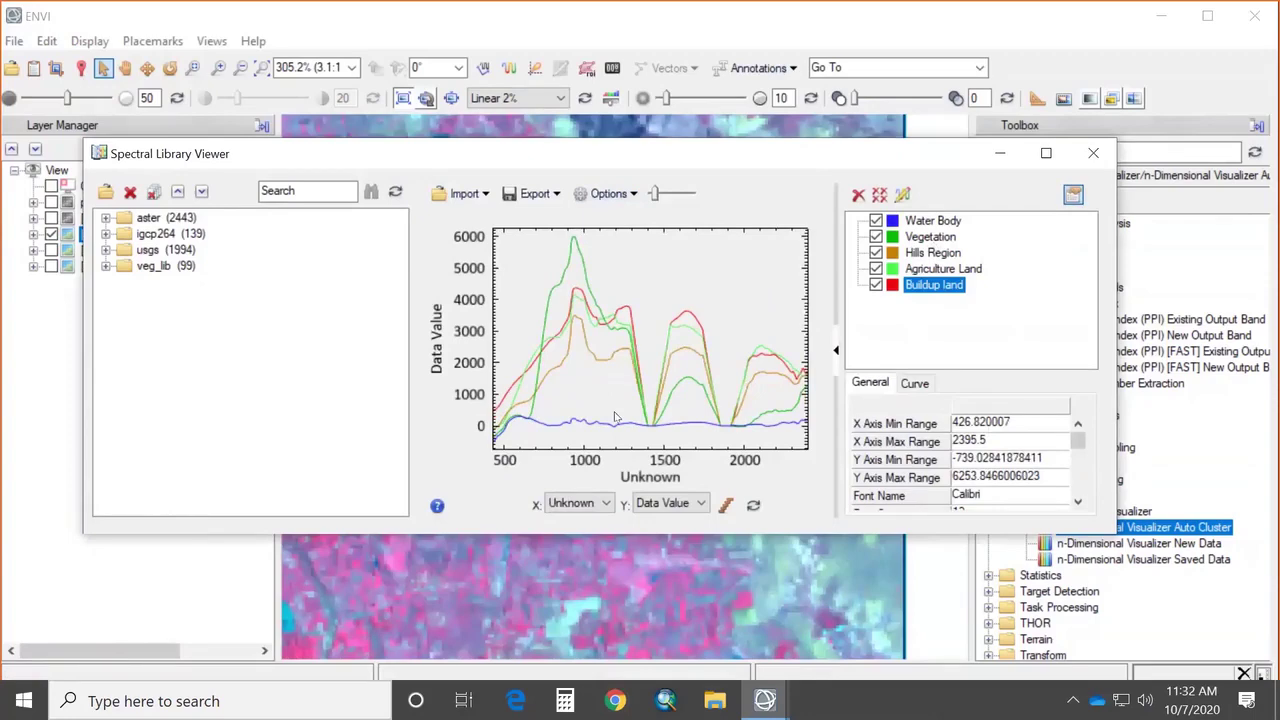
pyautogui.click(997, 155)
# Step: Switch to the ENVI window showing spatial subset.dat and start a Spectral Angle Mapper classification with that file as input
pyautogui.moveTo(765, 700)
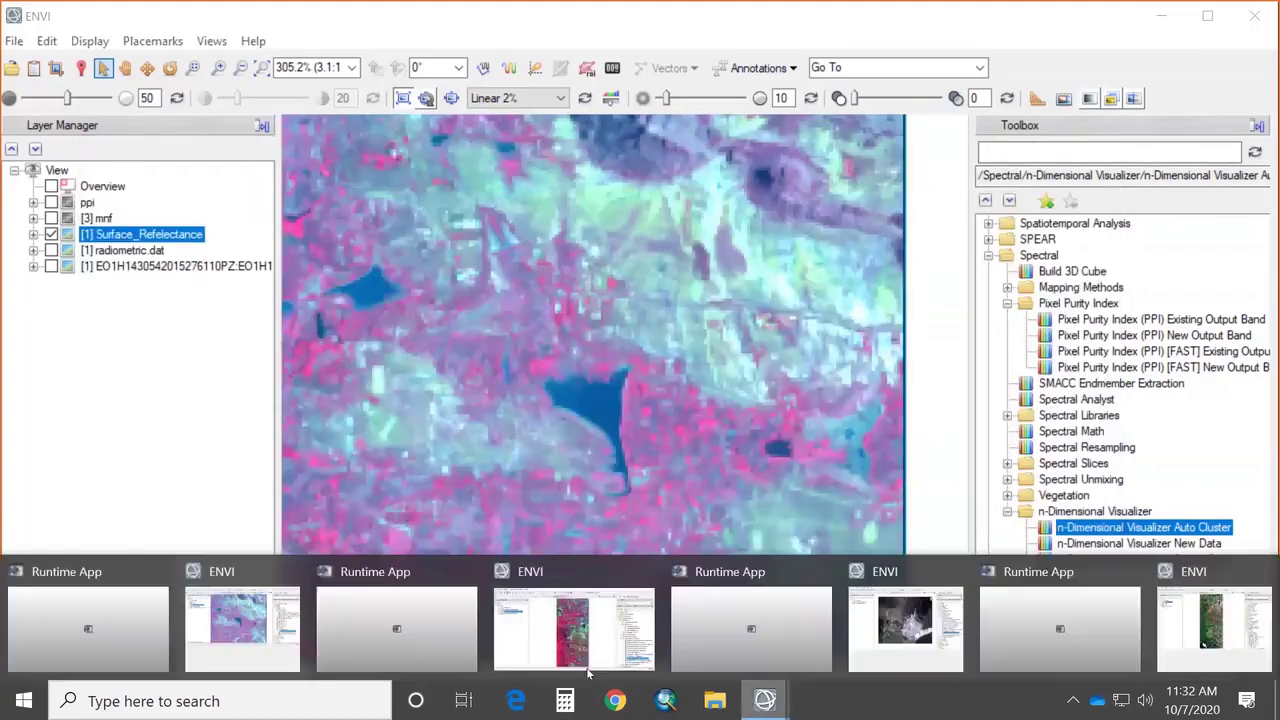
pyautogui.click(565, 645)
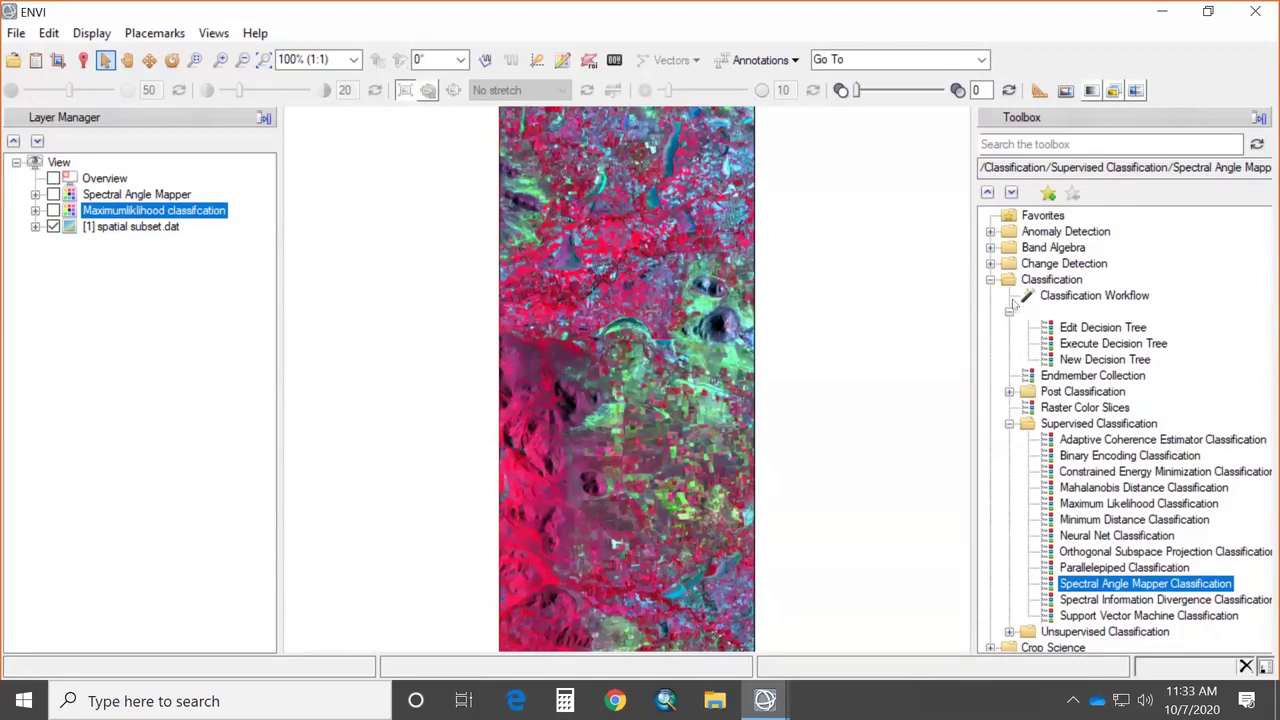
pyautogui.doubleClick(1090, 588)
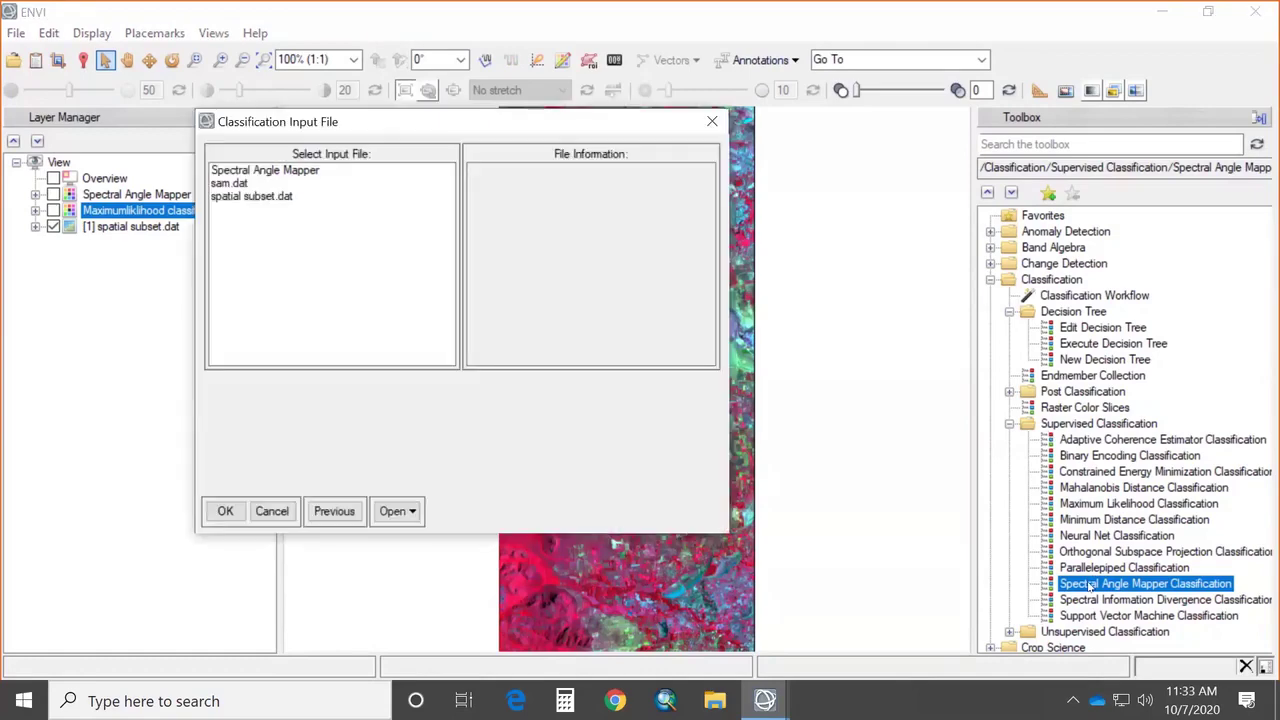
pyautogui.click(252, 196)
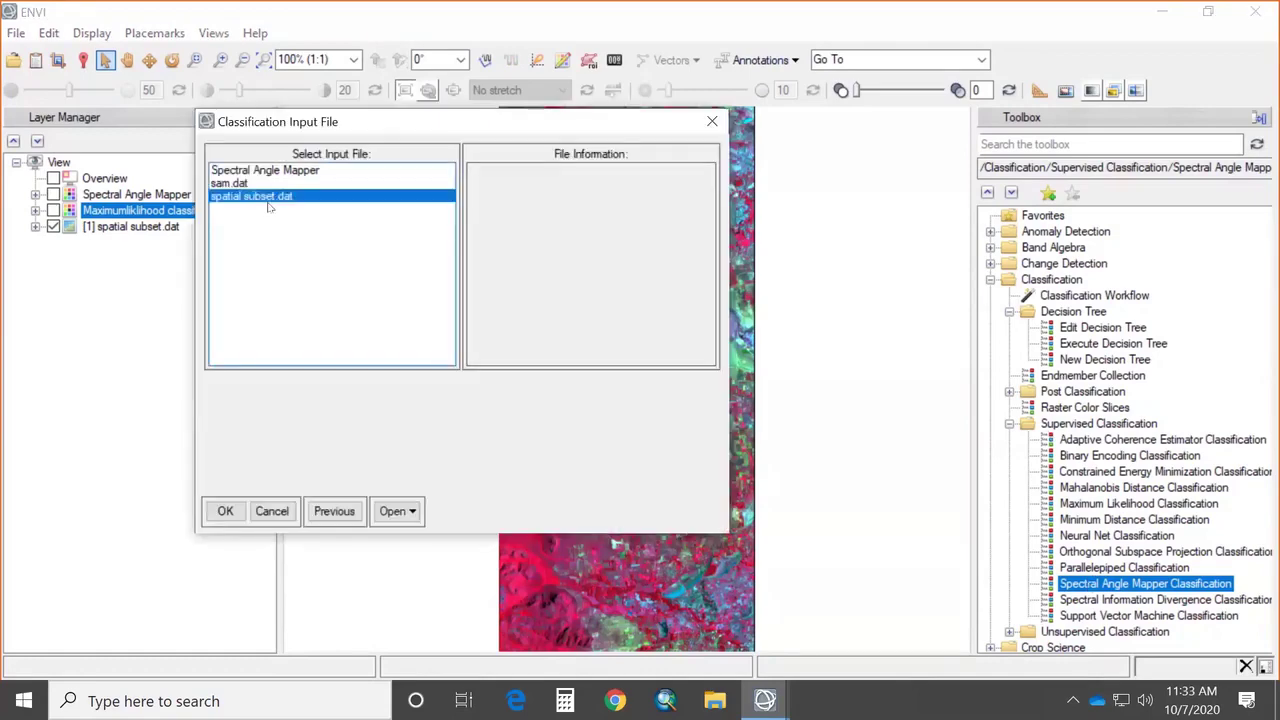
pyautogui.click(225, 511)
# Step: Import the endmember spectra for the classification from the ASCII file Spectral library
pyautogui.click(513, 150)
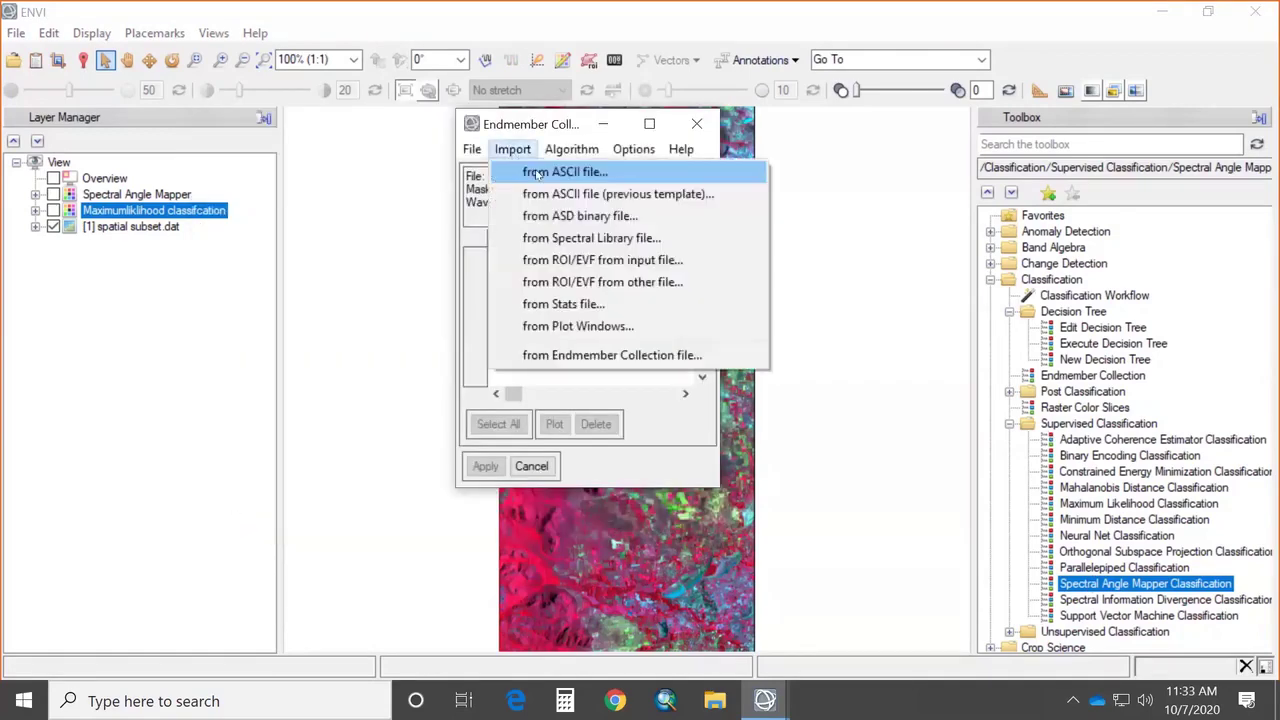
pyautogui.click(537, 174)
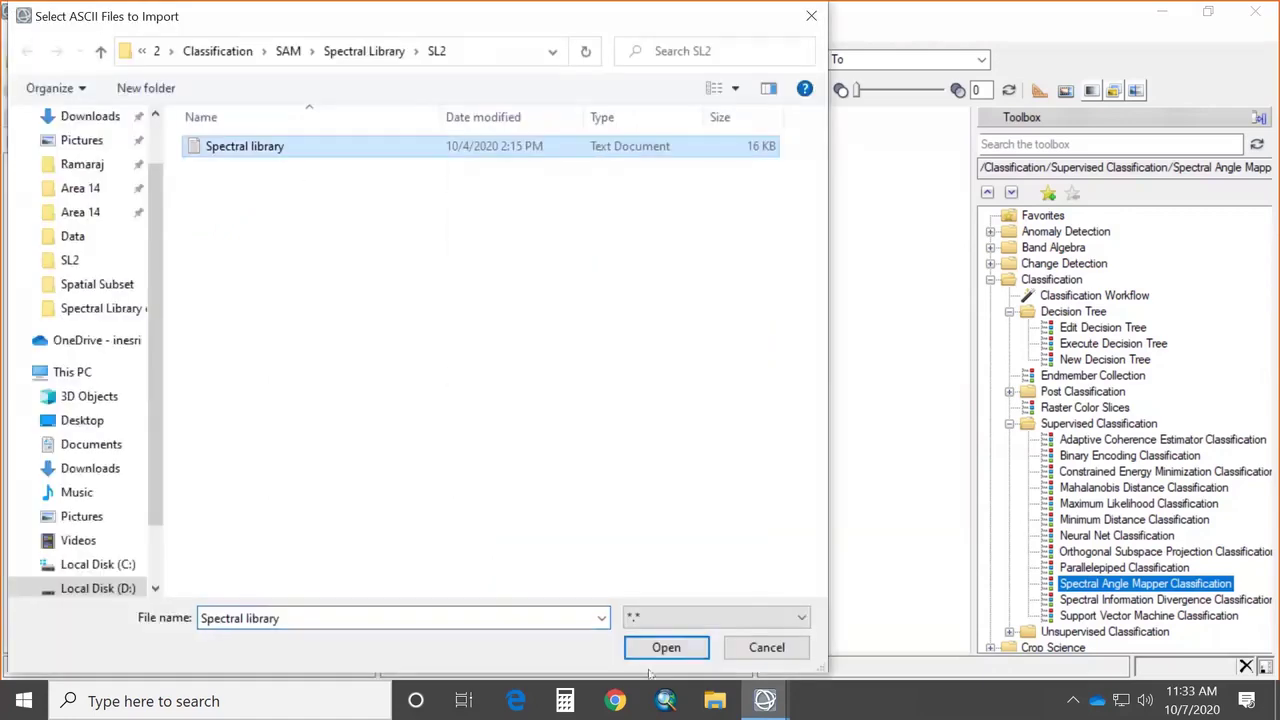
pyautogui.click(666, 647)
pyautogui.click(483, 540)
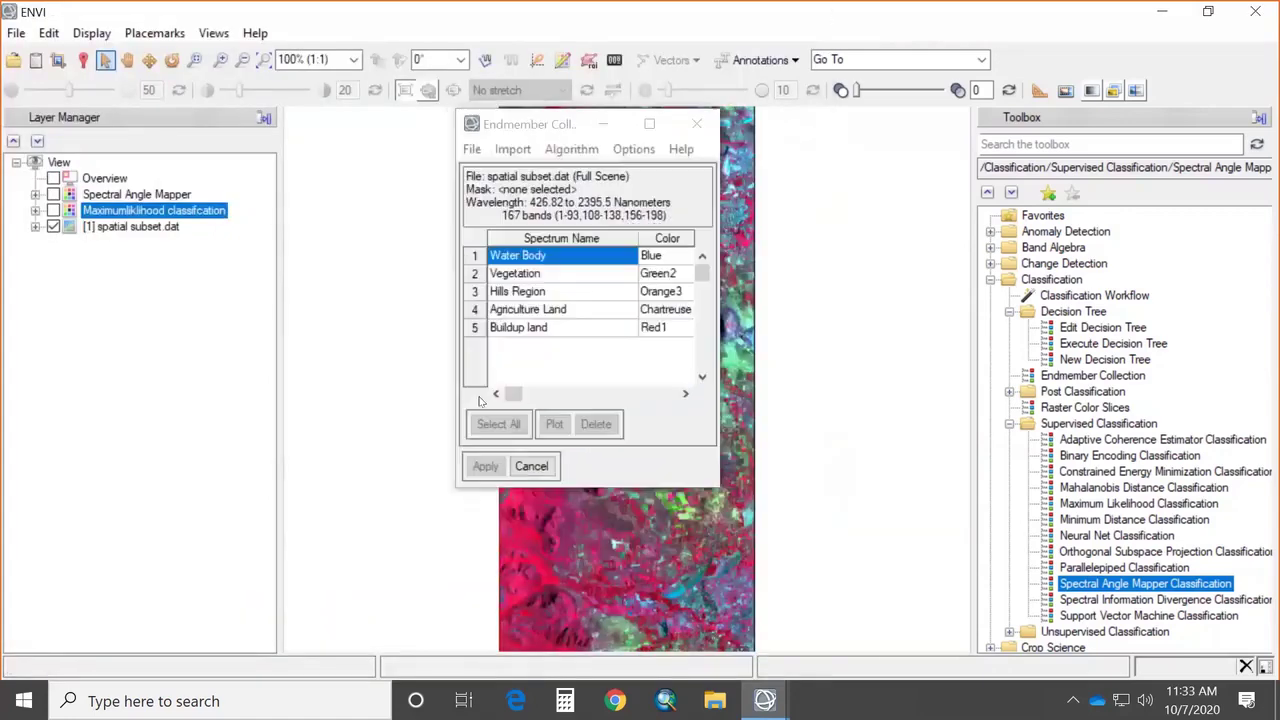
# Step: Apply all endmember spectra to view the Spectral Angle Mapper parameters, and close the classification dialogs without running it
pyautogui.click(498, 424)
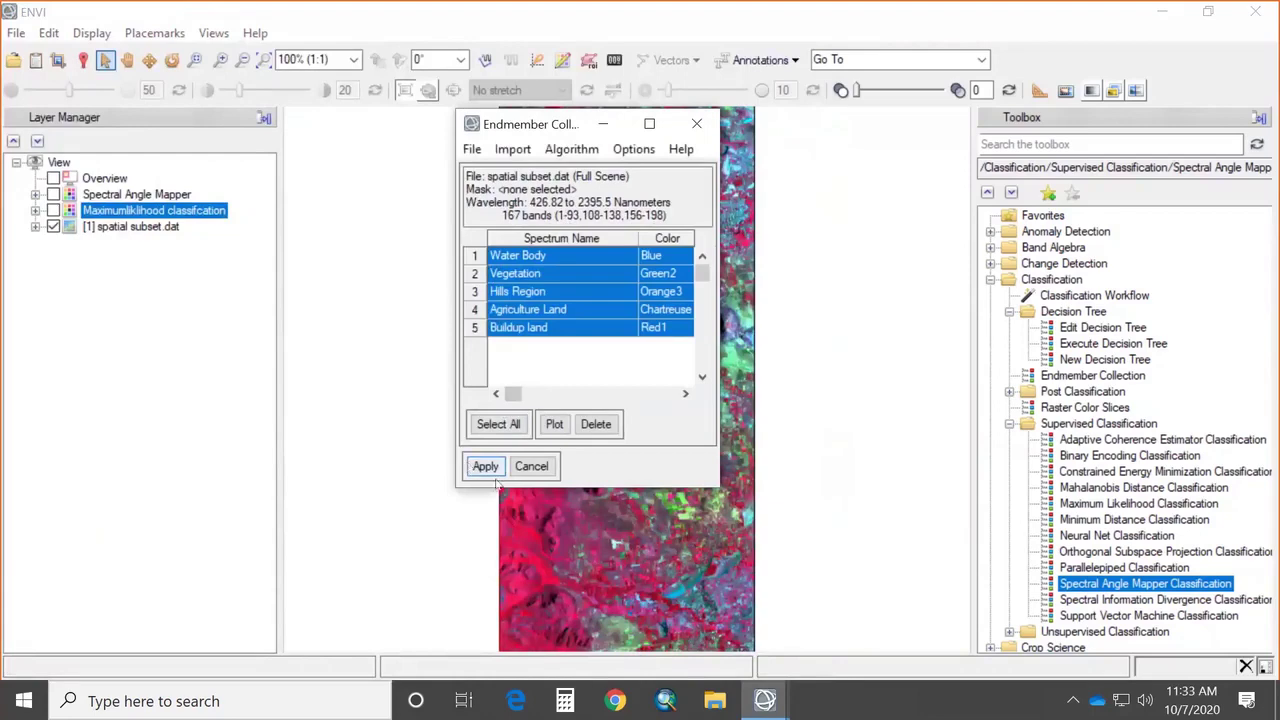
pyautogui.click(484, 466)
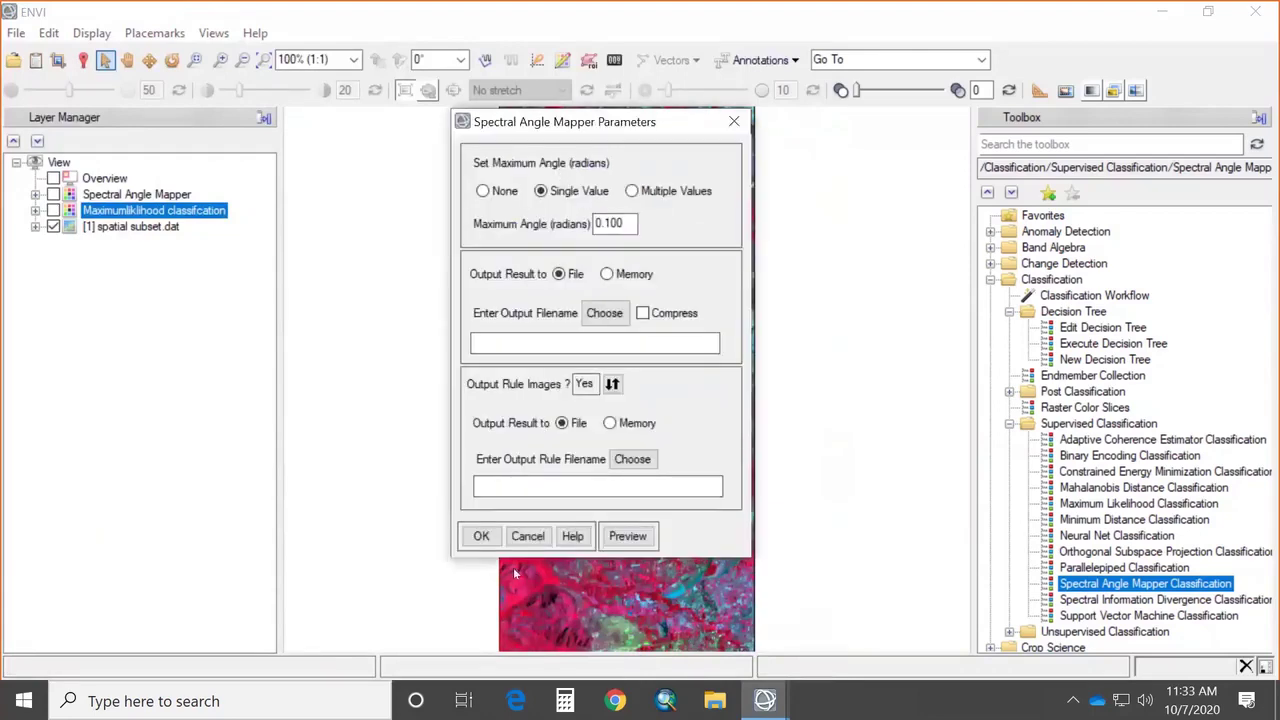
pyautogui.click(734, 121)
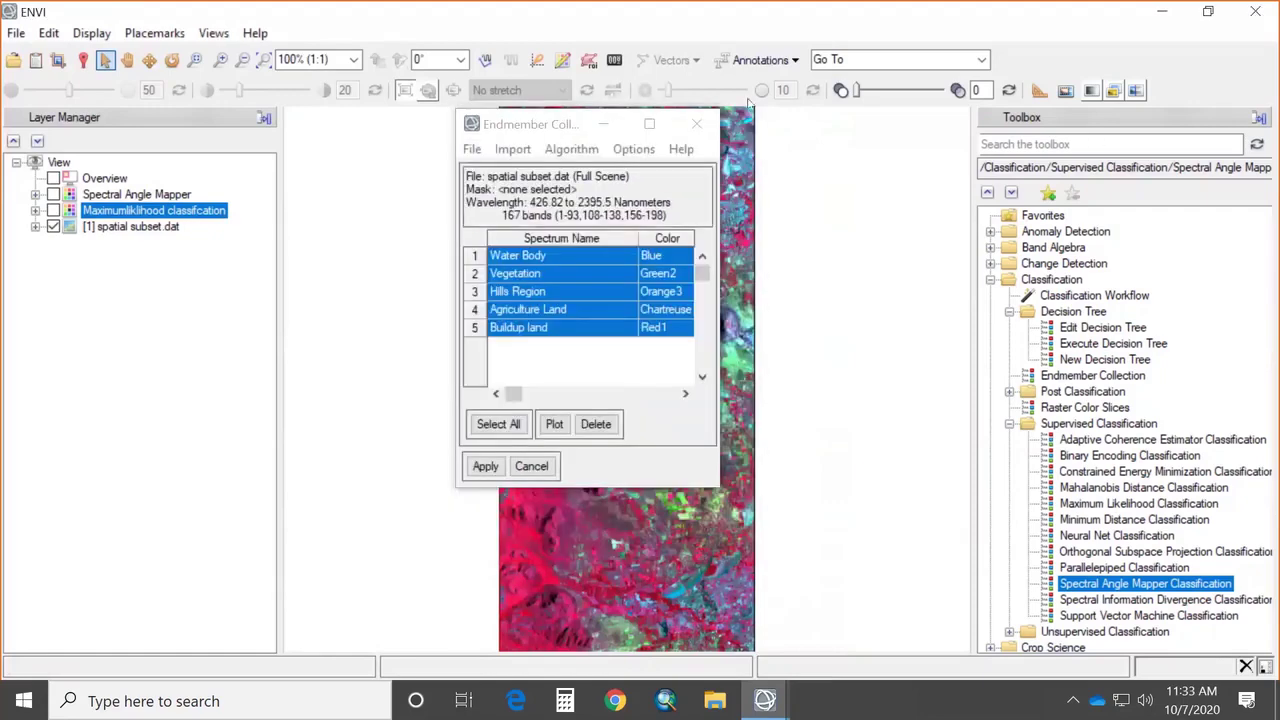
pyautogui.click(696, 123)
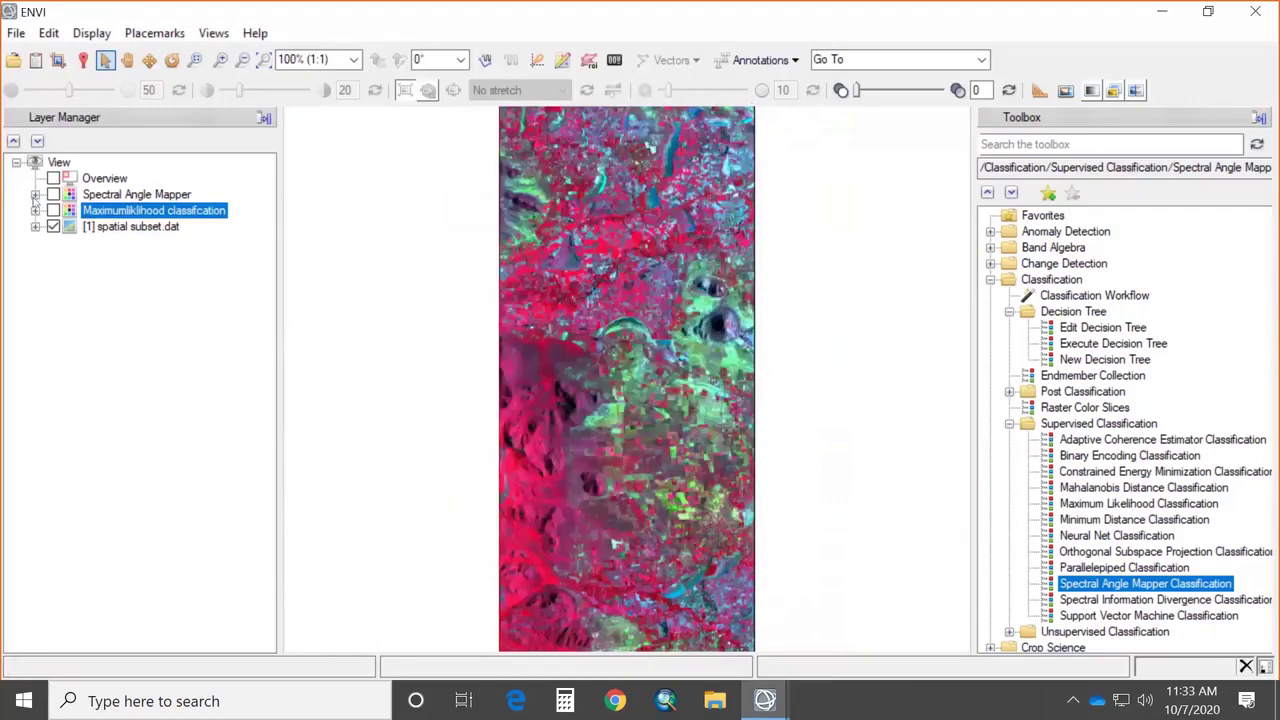
# Step: Expand the class lists and display the Spectral Angle Mapper and Maximum Likelihood classification layers over spatial subset.dat
pyautogui.click(36, 338)
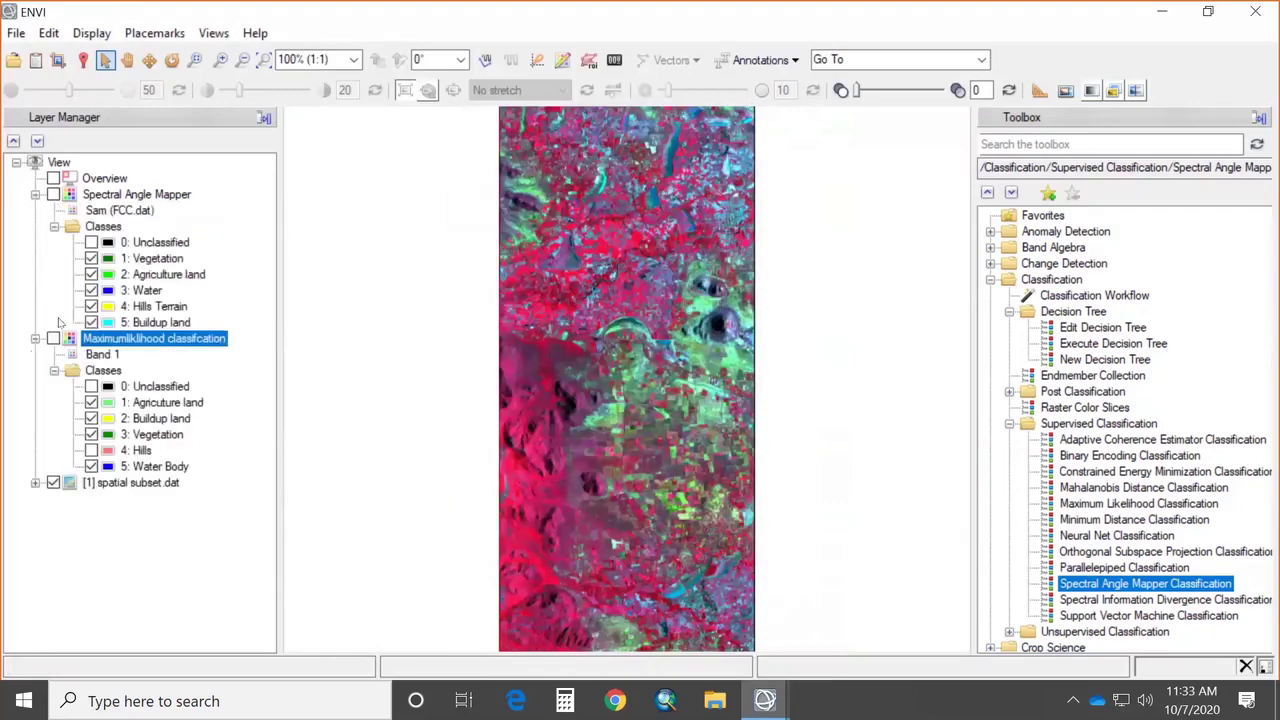
pyautogui.click(53, 194)
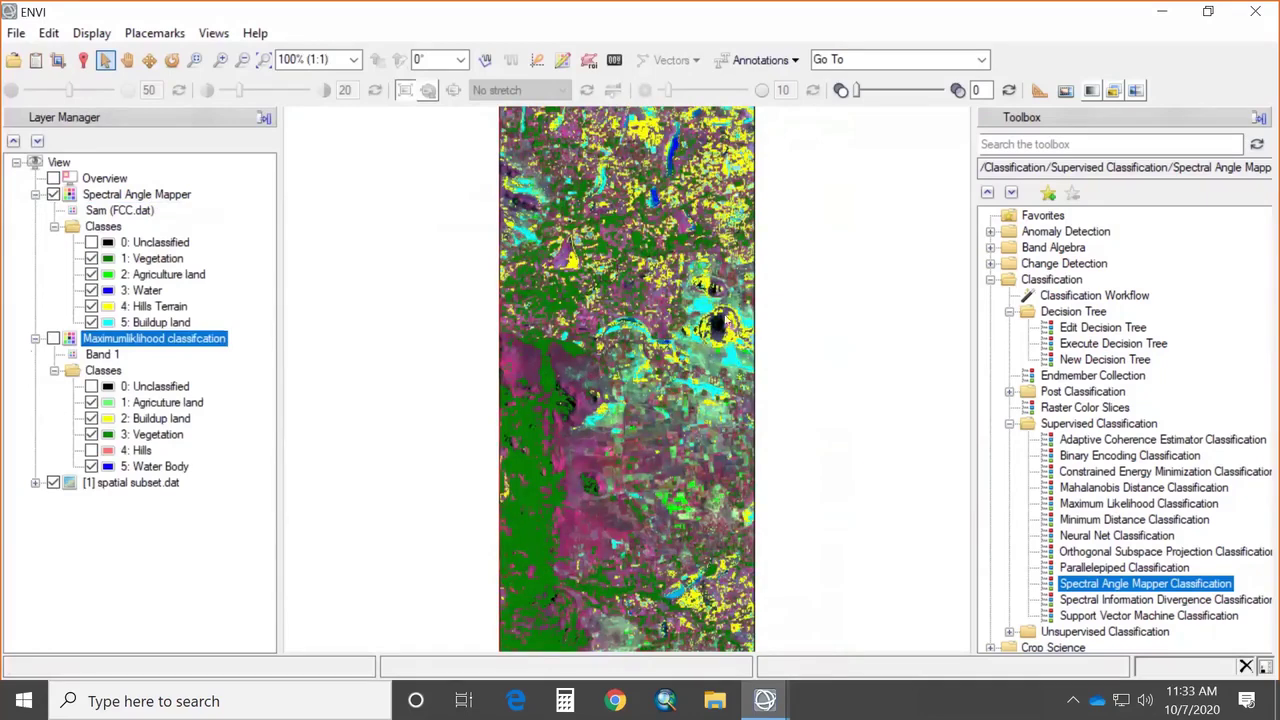
pyautogui.click(53, 339)
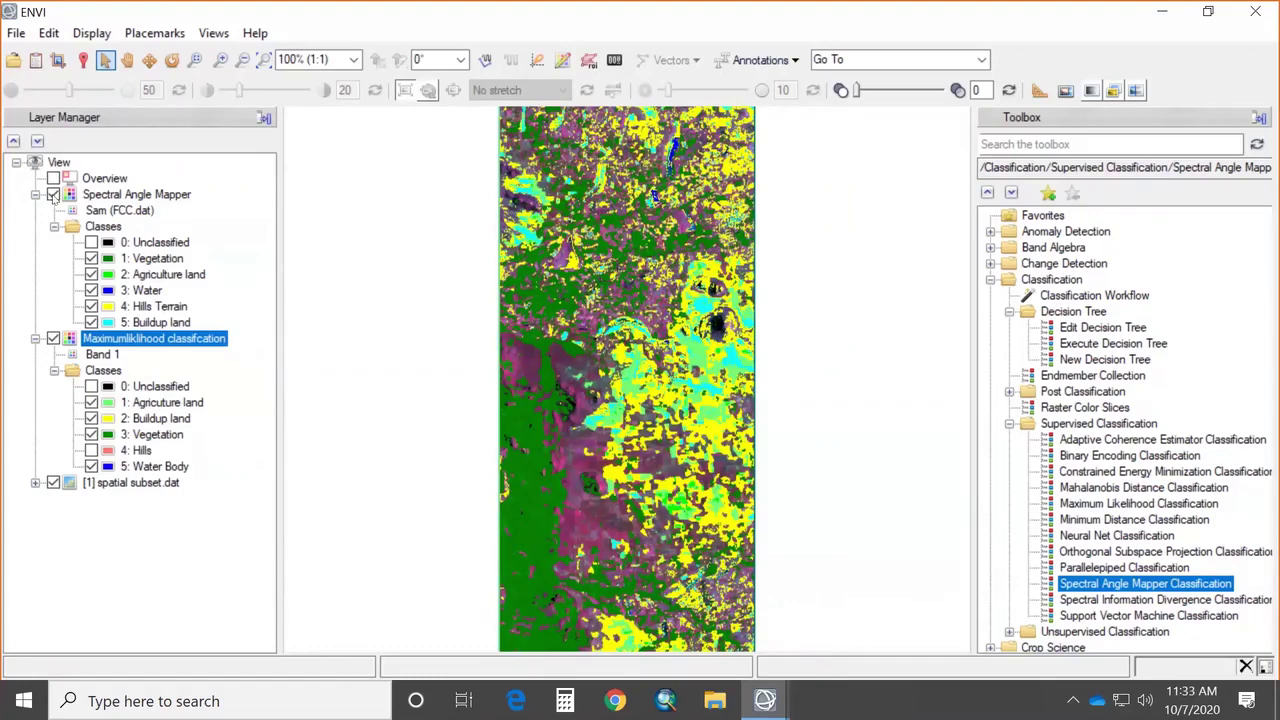
# Step: Switch to the ENVI window that shows CupriteReflectance.dat
pyautogui.click(779, 707)
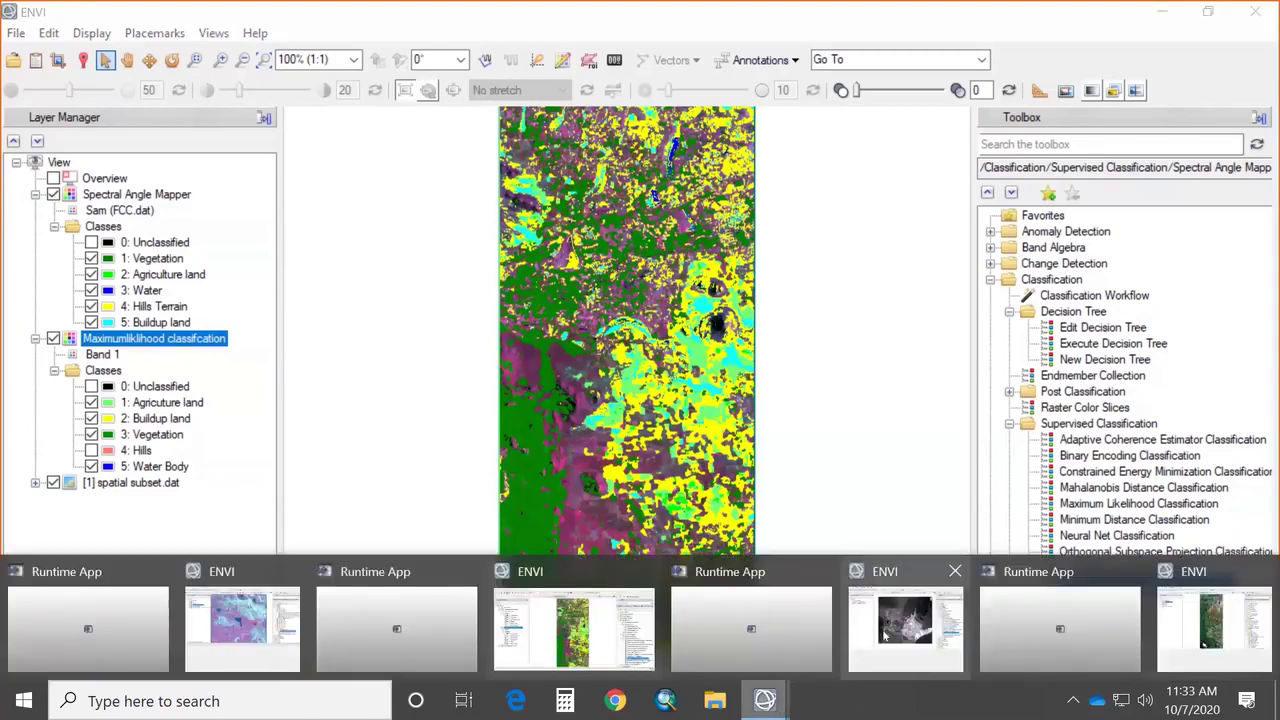
pyautogui.click(884, 633)
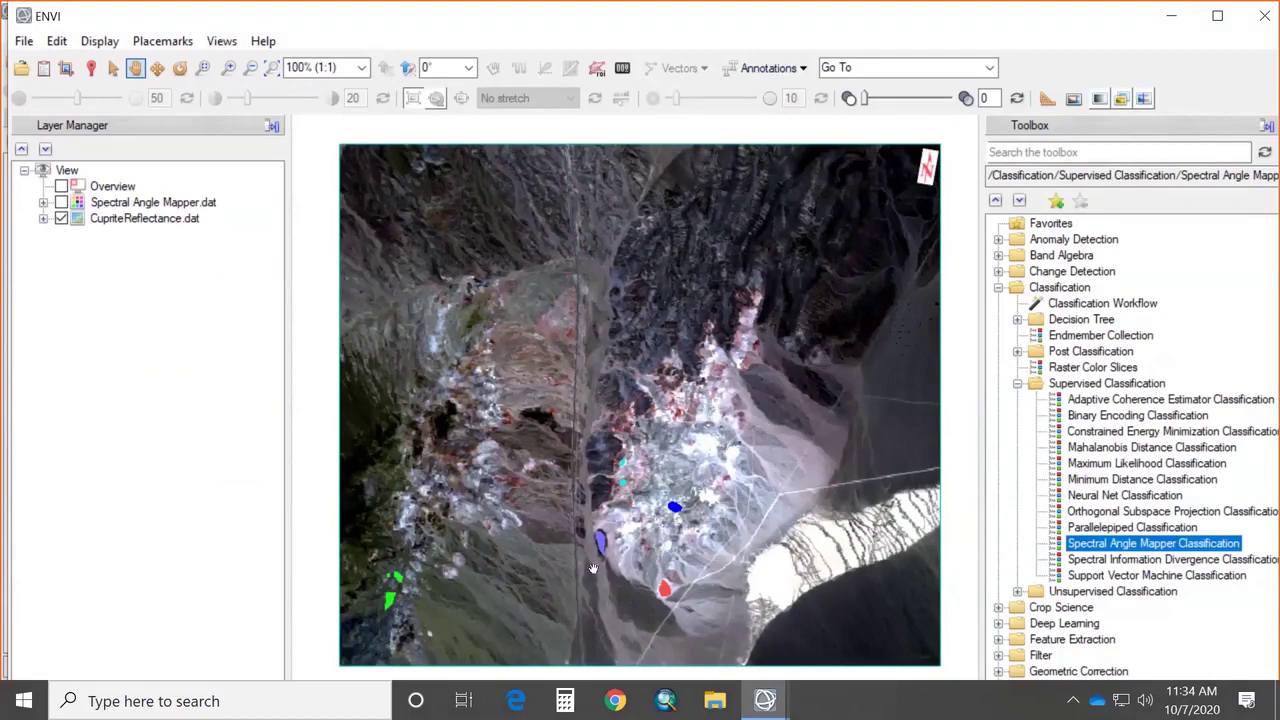
# Step: Expand the CupriteReflectance.dat layer to list its regions of interest and examine the red Kaolinite region up close
pyautogui.moveTo(593, 568); pyautogui.dragTo(594, 488)
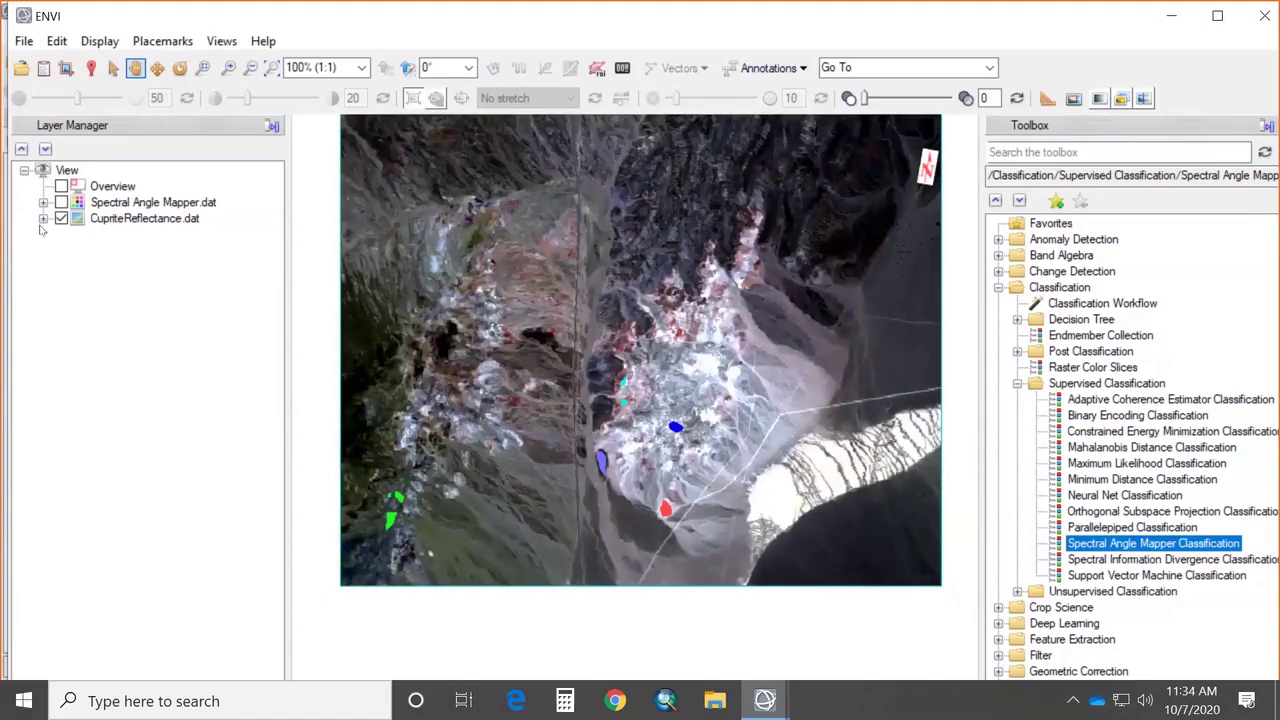
pyautogui.click(43, 219)
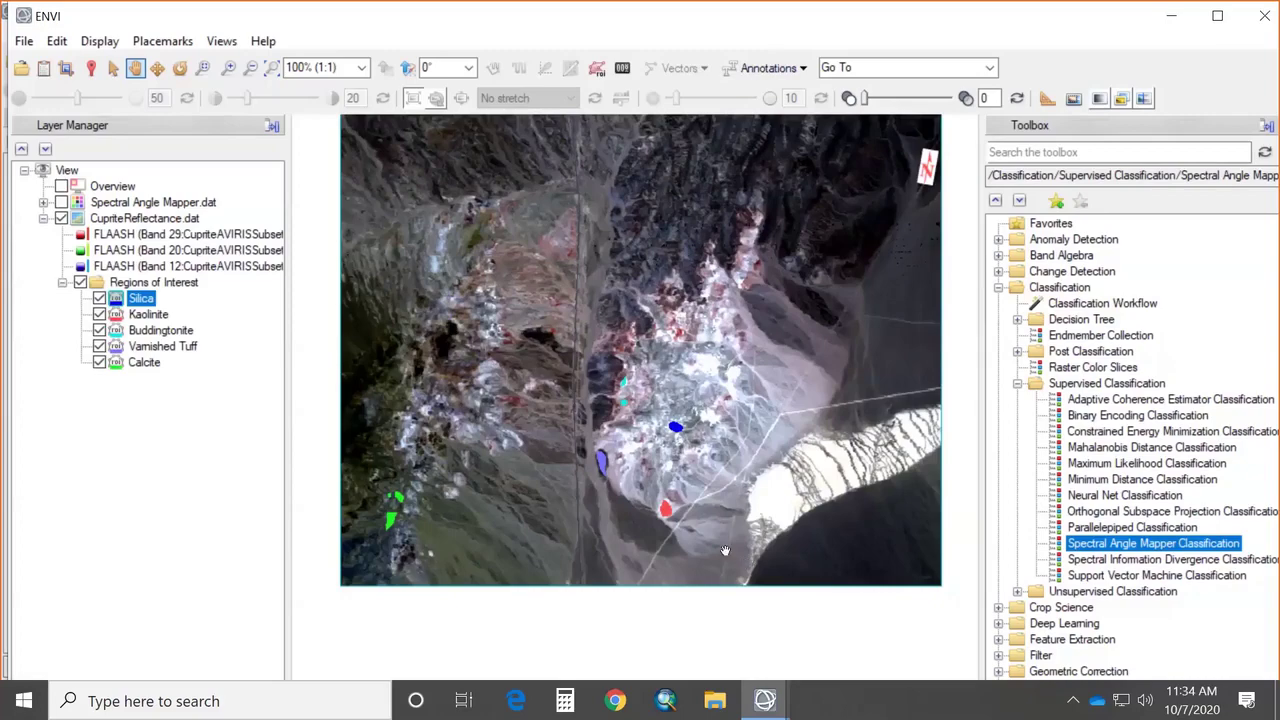
pyautogui.scroll(1, 679, 523)
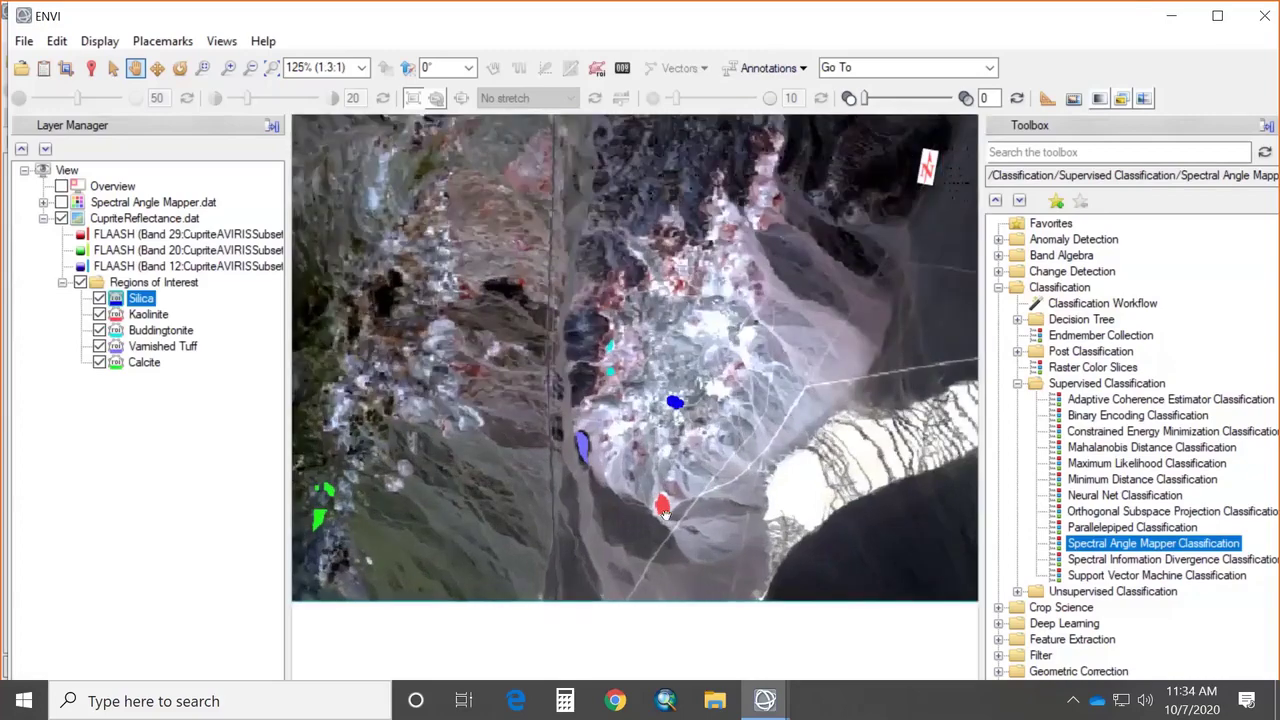
pyautogui.scroll(5, 664, 512)
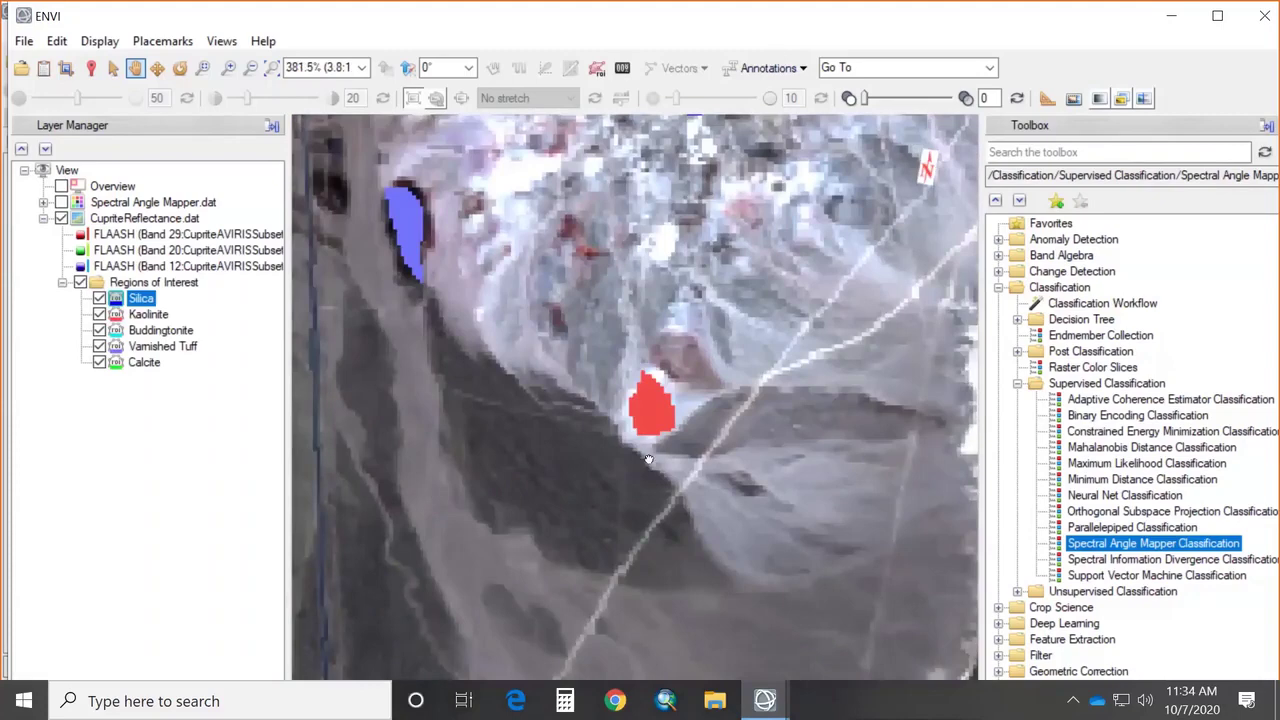
pyautogui.scroll(2, 648, 459)
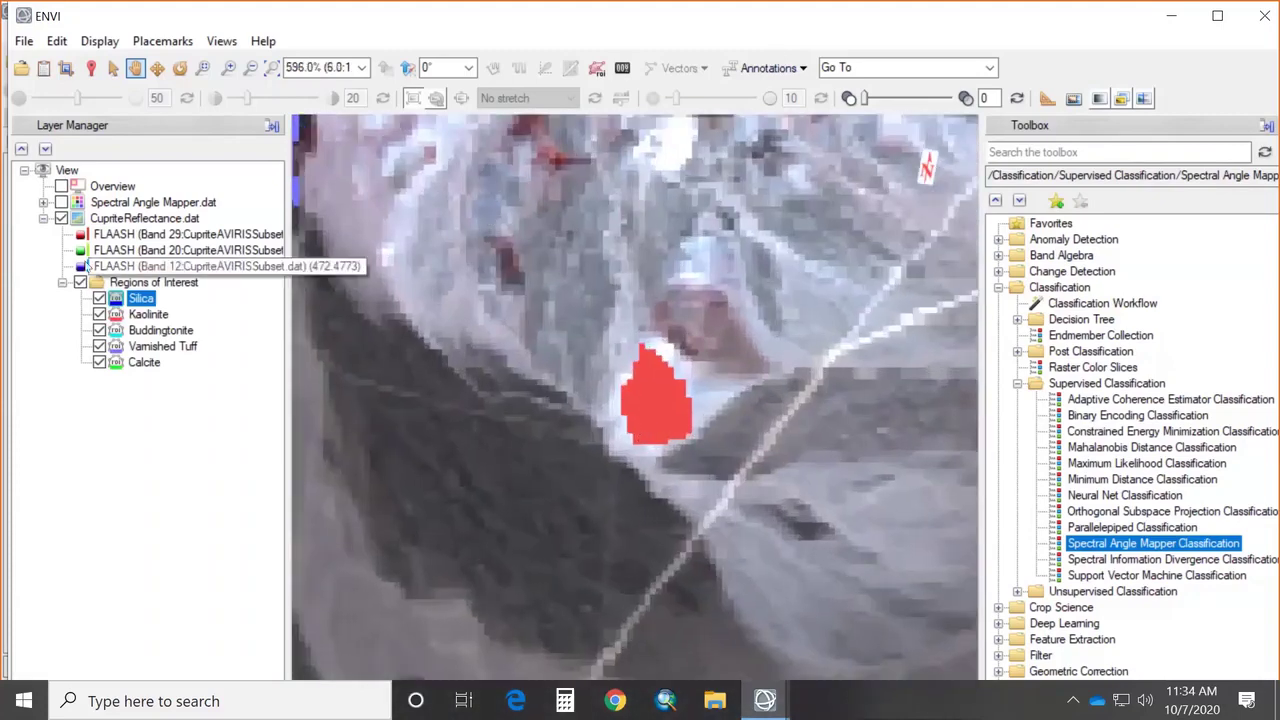
# Step: Open a spectral profile for CupriteReflectance.dat and plot the spectrum of a pixel inside the red Kaolinite region
pyautogui.click(143, 222)
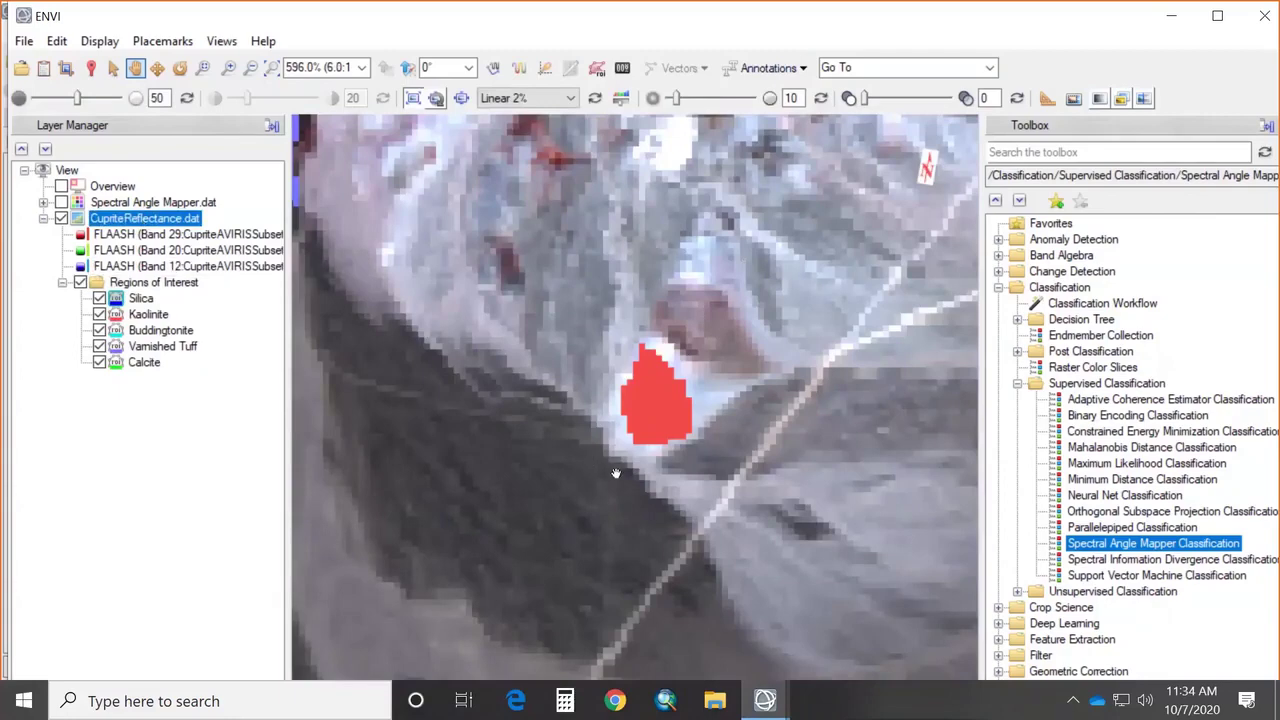
pyautogui.click(519, 67)
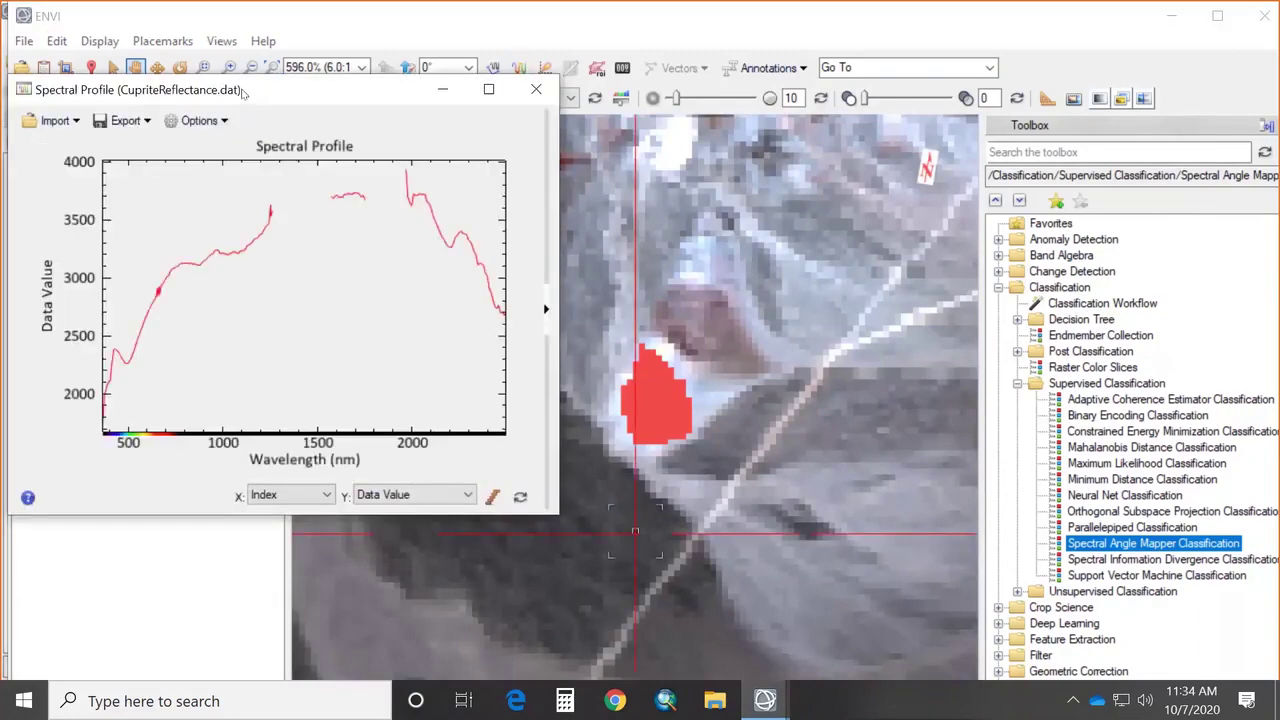
pyautogui.moveTo(215, 97); pyautogui.dragTo(167, 102)
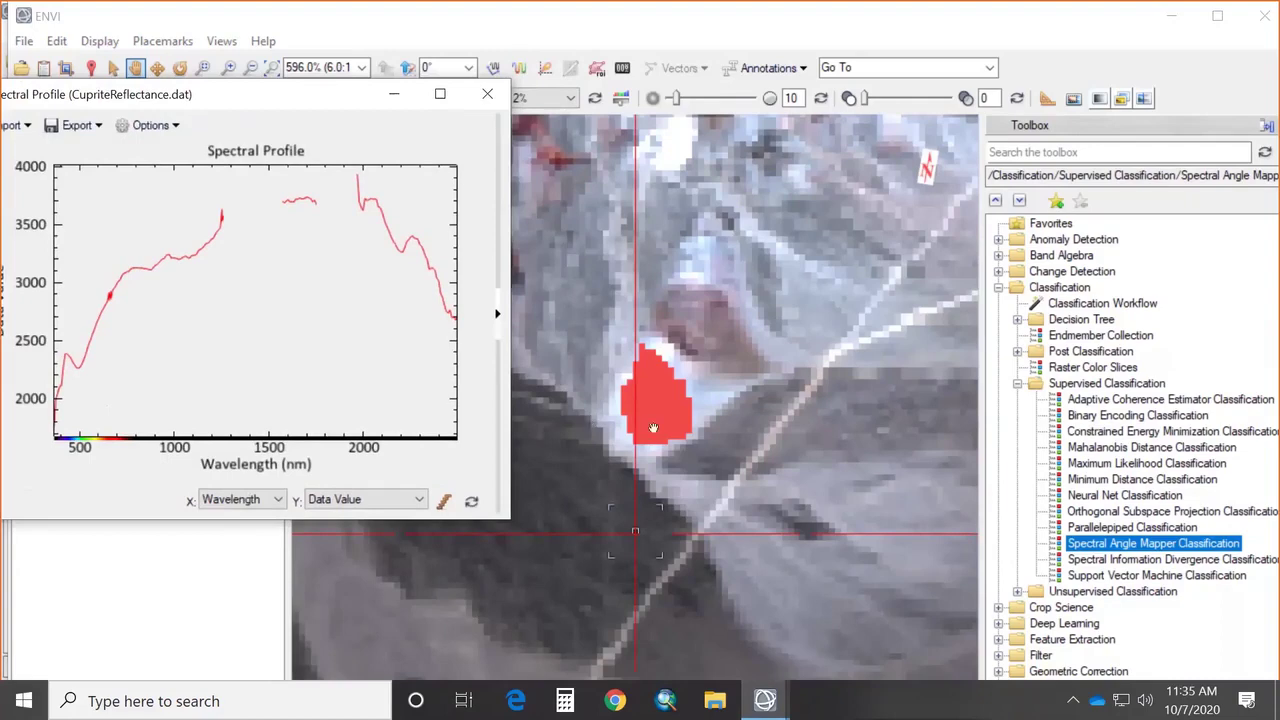
pyautogui.click(113, 67)
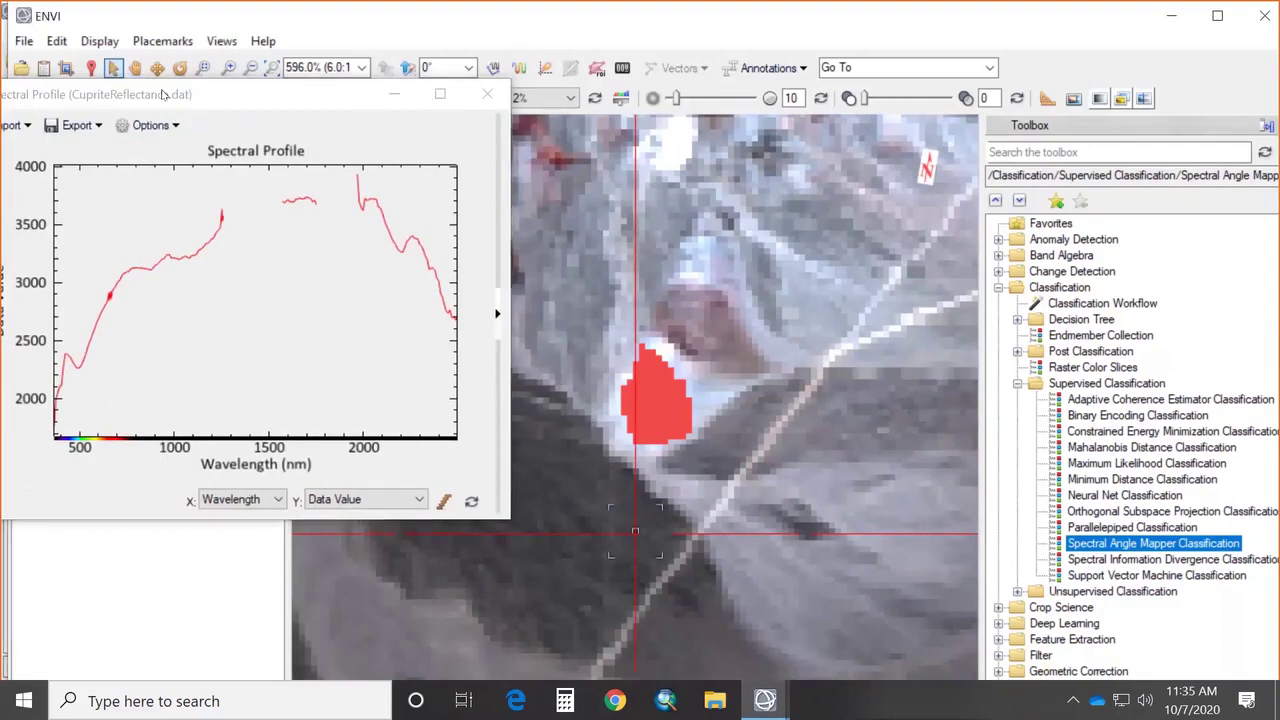
pyautogui.click(653, 402)
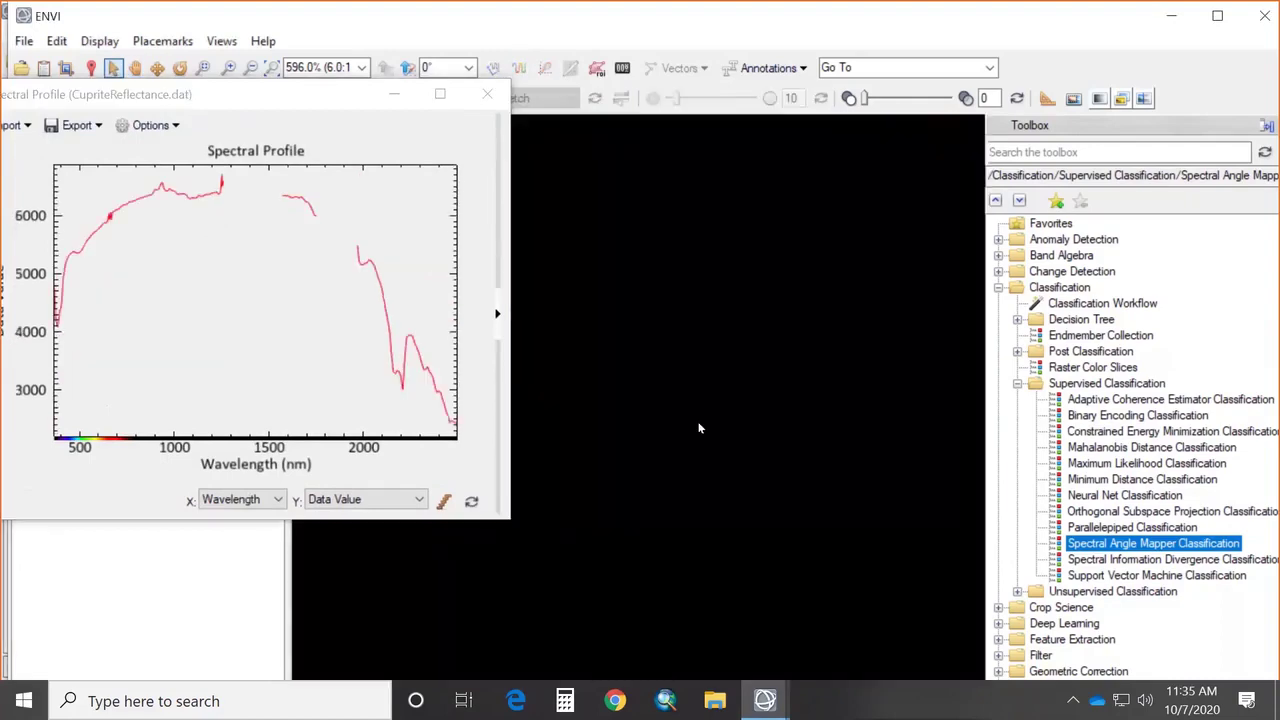
# Step: Show the spectral profile's curve properties and rename the collected curve as Kaolinite
pyautogui.click(496, 315)
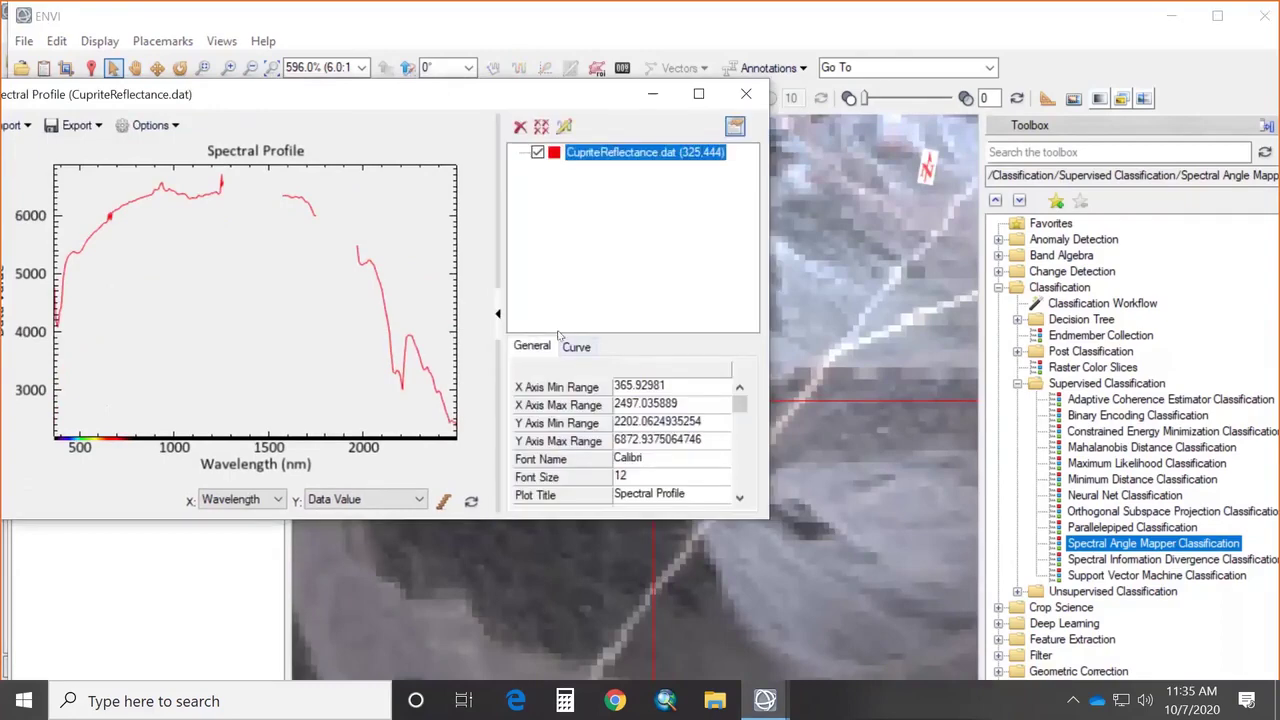
pyautogui.click(665, 386)
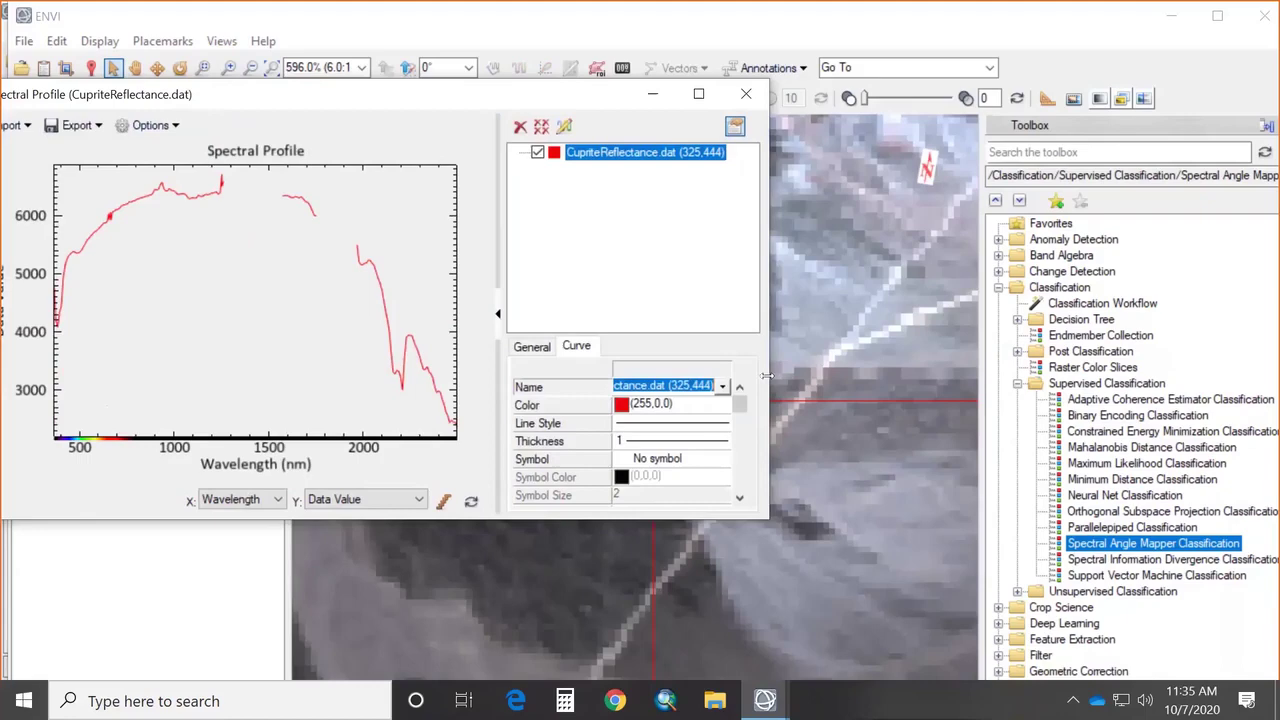
pyautogui.write('Kaolinite')
pyautogui.press('BackSpace')
pyautogui.press('BackSpace')
pyautogui.press('BackSpace')
pyautogui.write('ite')
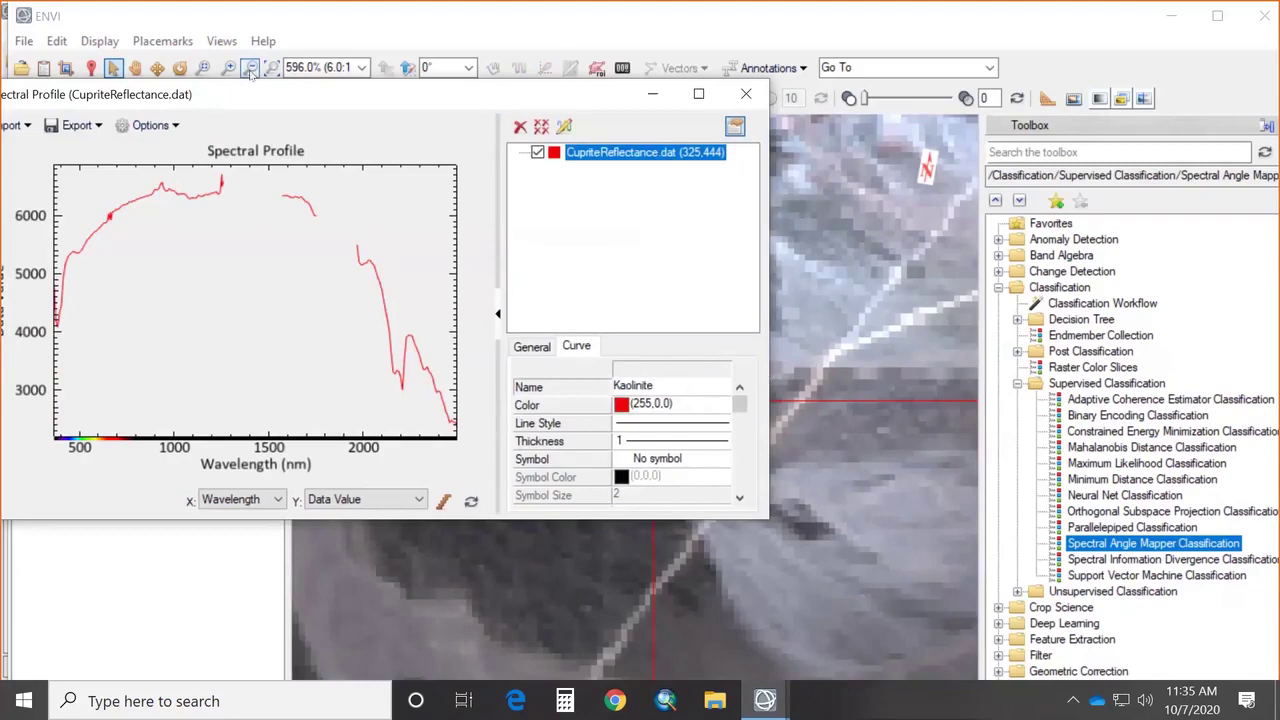
# Step: Open the Spectral Library Viewer and plot the KAOLINITE_KL500 spectrum from igcp_1.sli in the igcp264 library
pyautogui.click(98, 41)
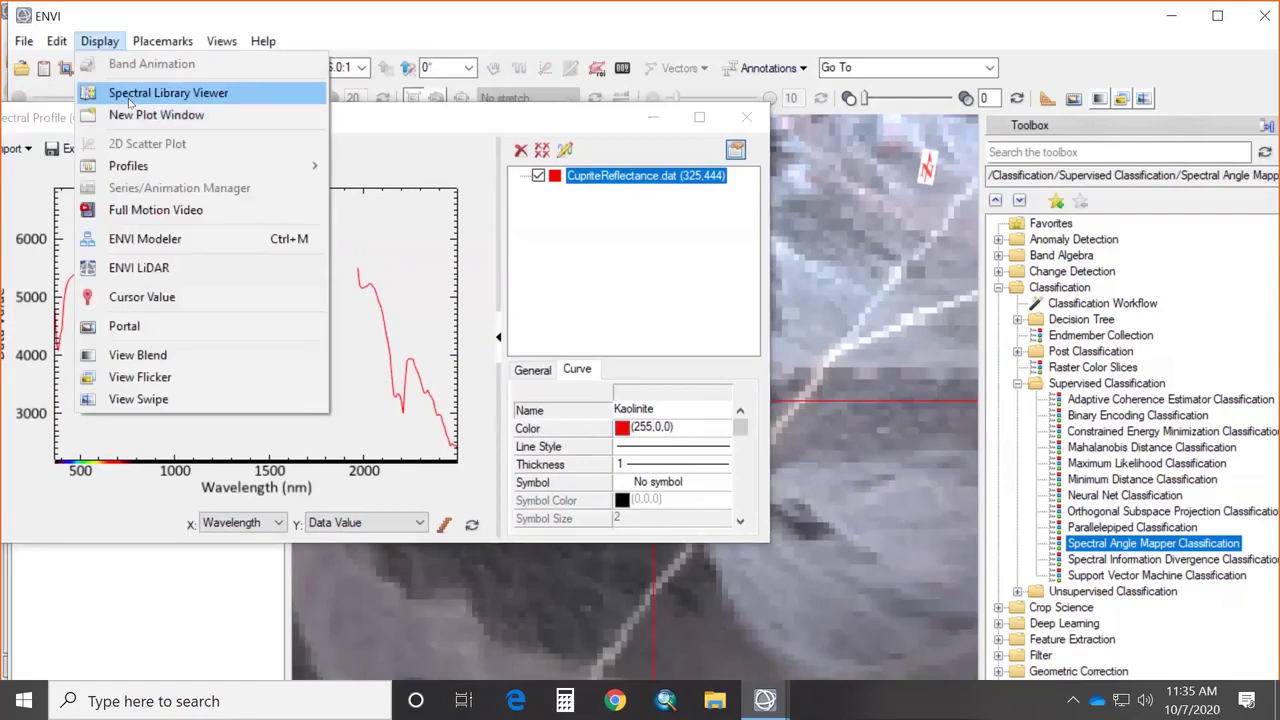
pyautogui.click(128, 97)
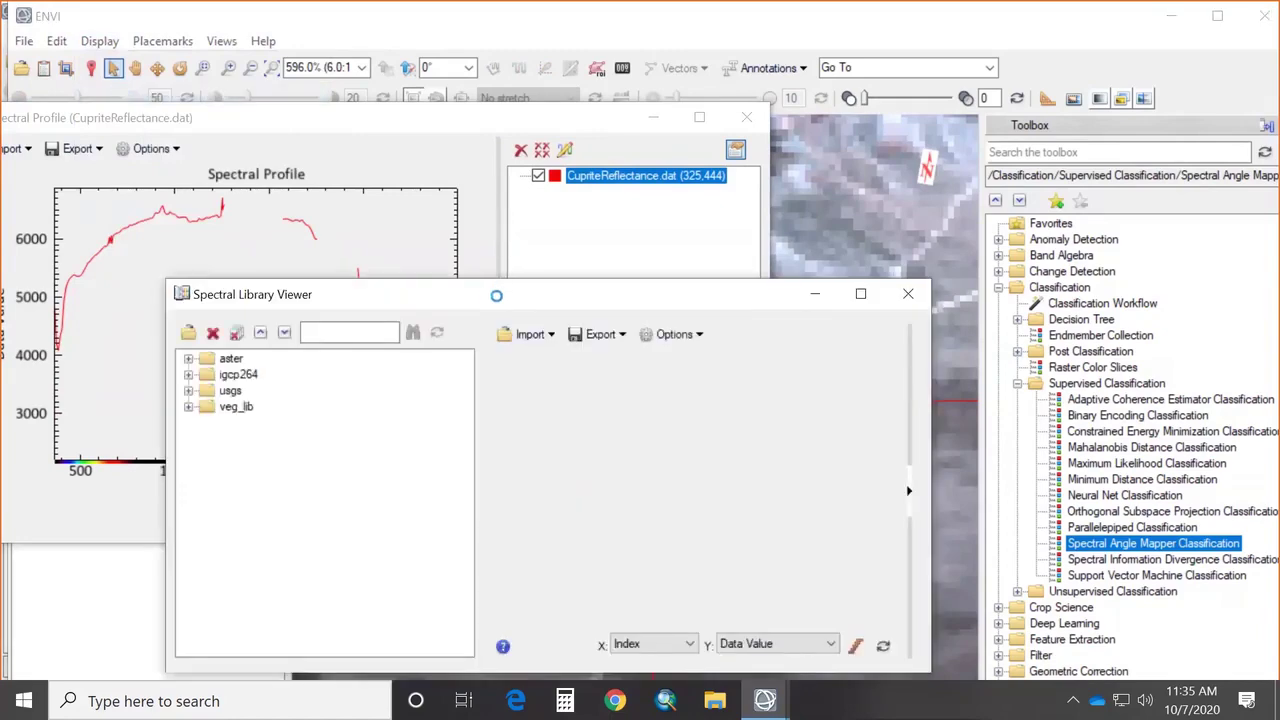
pyautogui.click(188, 374)
pyautogui.click(207, 391)
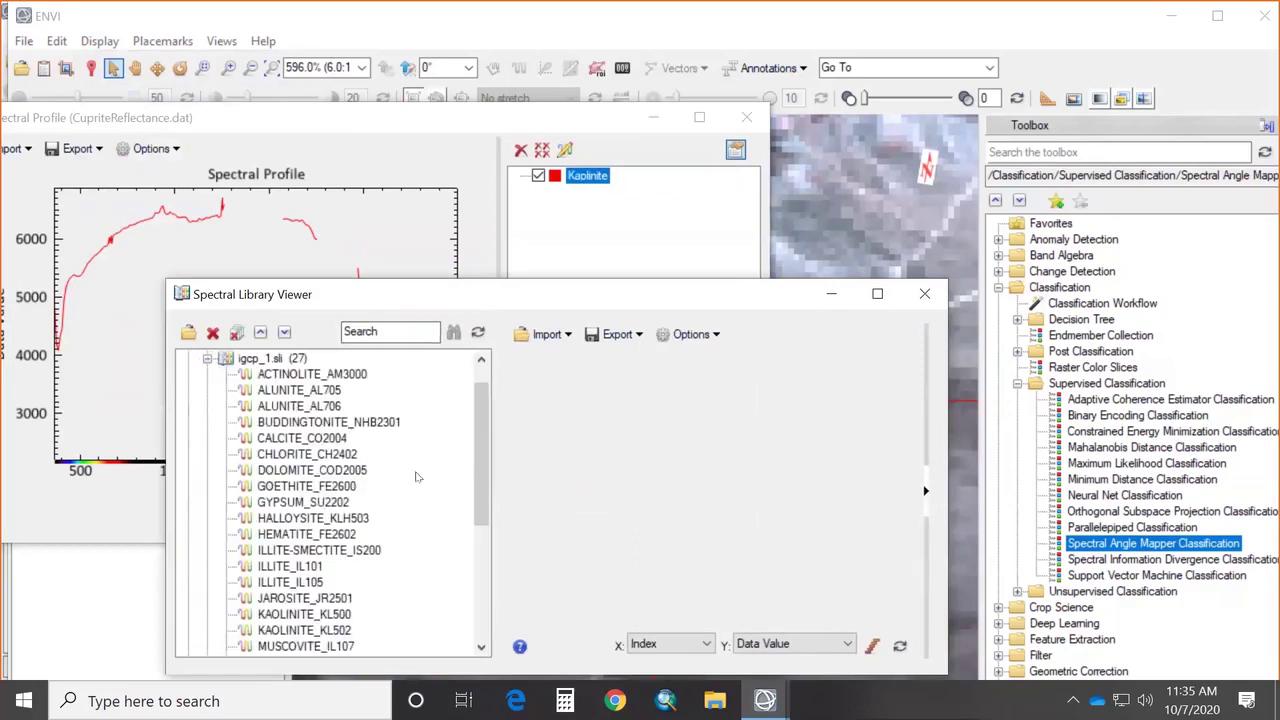
pyautogui.scroll(-1, 400, 520)
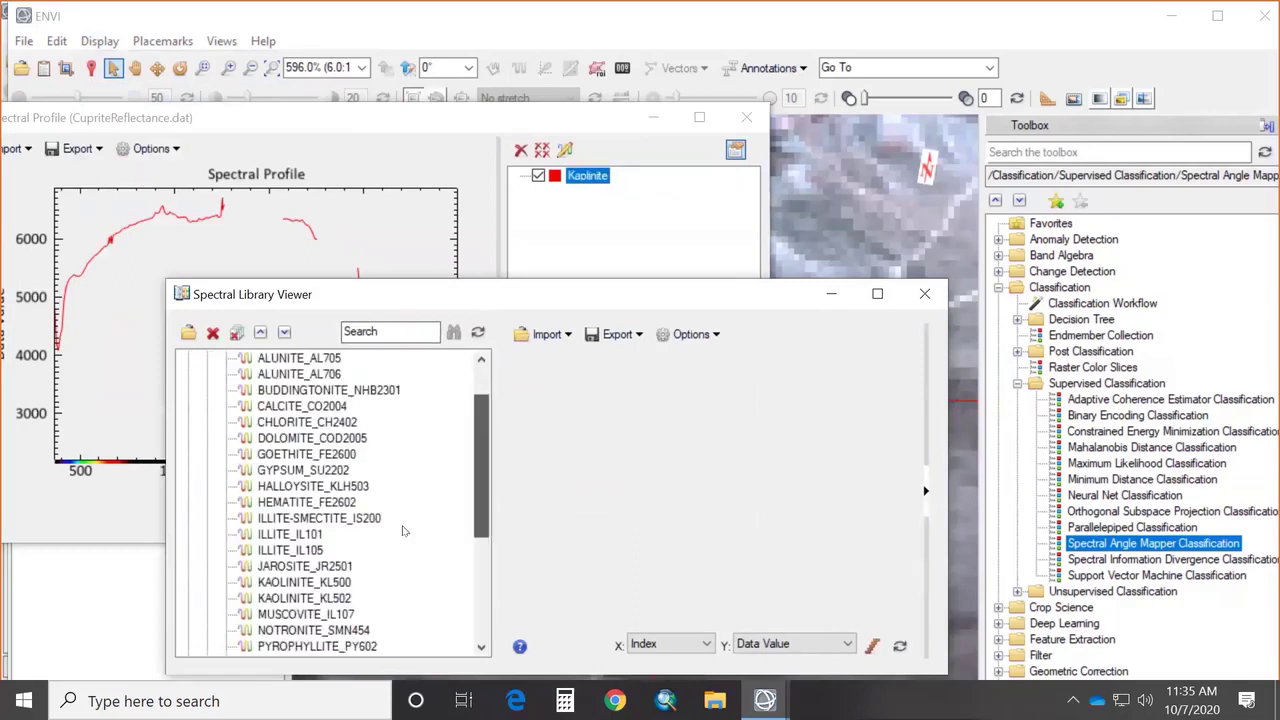
pyautogui.click(304, 566)
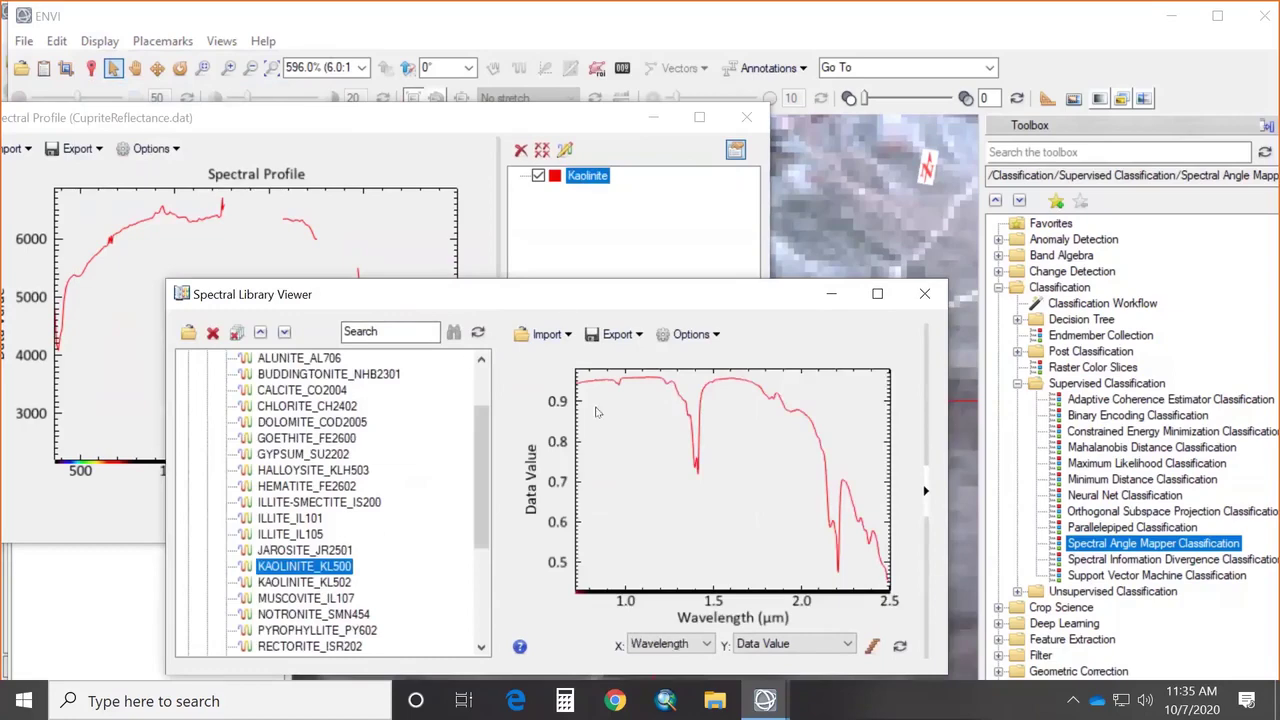
# Step: Arrange the library viewer and profile windows for comparison, and set the Kaolinite profile's Y axis to Continuum Removed
pyautogui.moveTo(540, 294); pyautogui.dragTo(438, 362)
pyautogui.moveTo(419, 120); pyautogui.dragTo(435, 73)
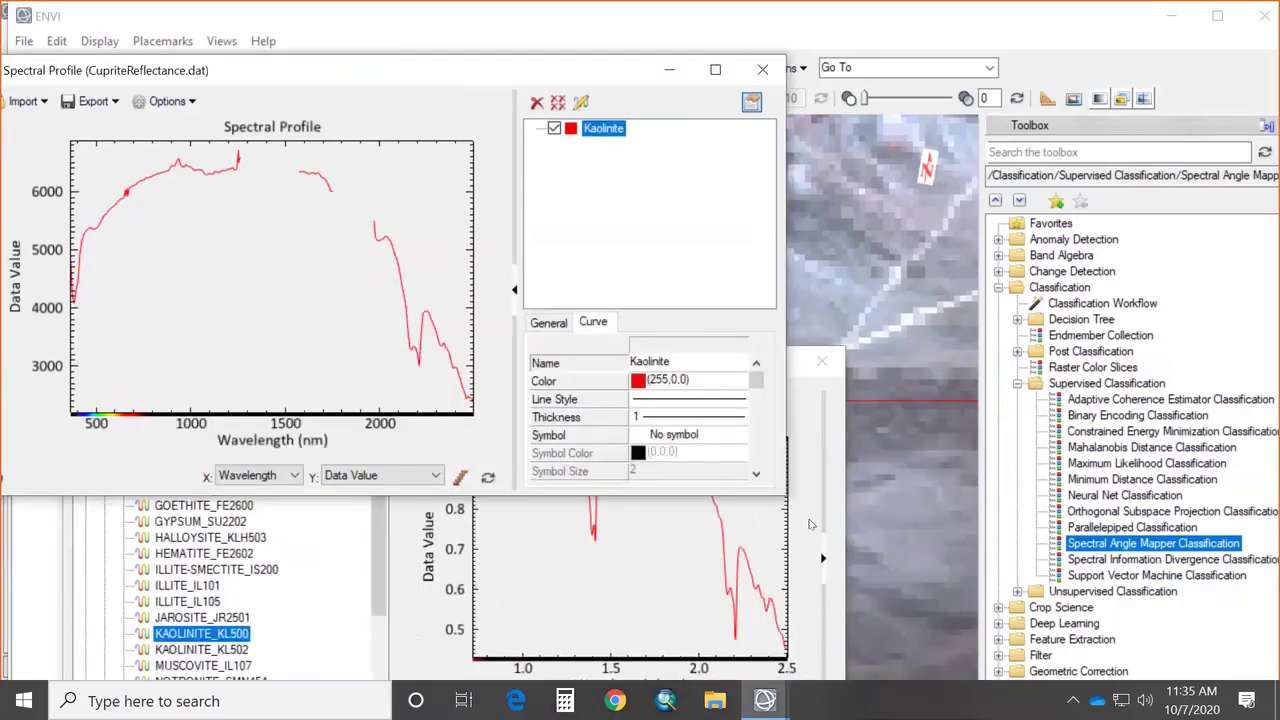
pyautogui.click(812, 525)
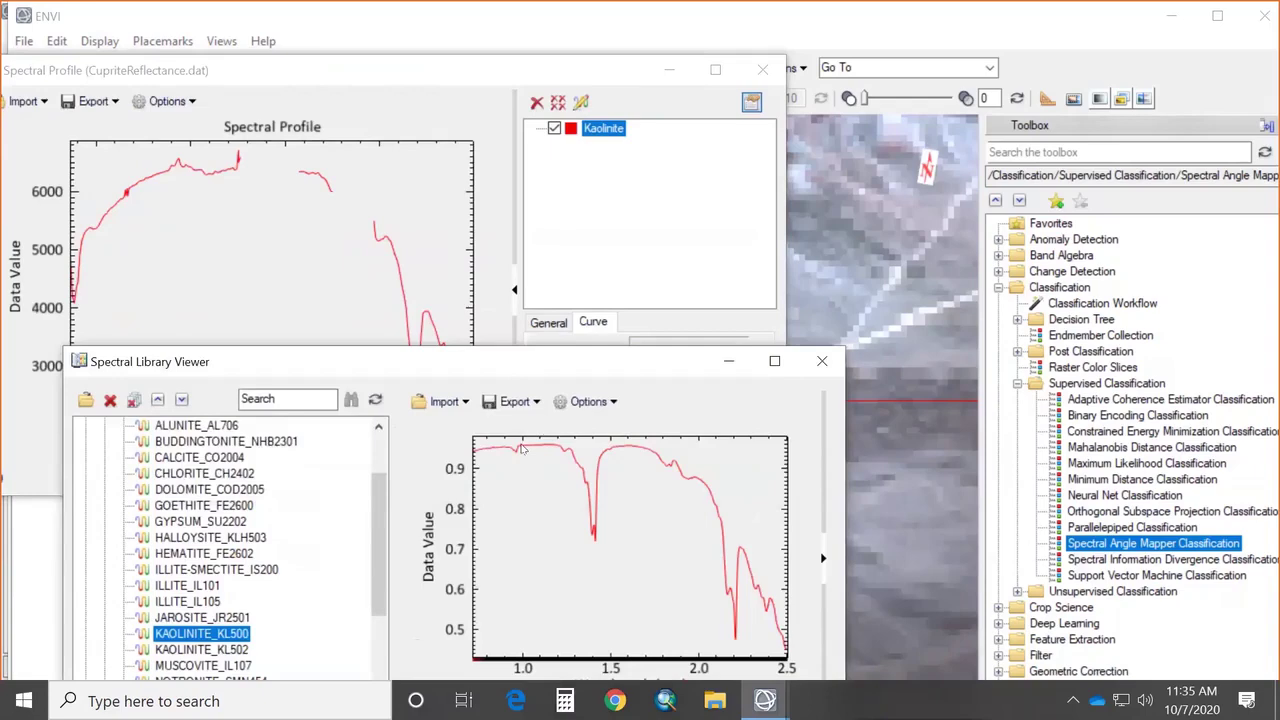
pyautogui.moveTo(513, 371); pyautogui.dragTo(519, 447)
pyautogui.click(388, 289)
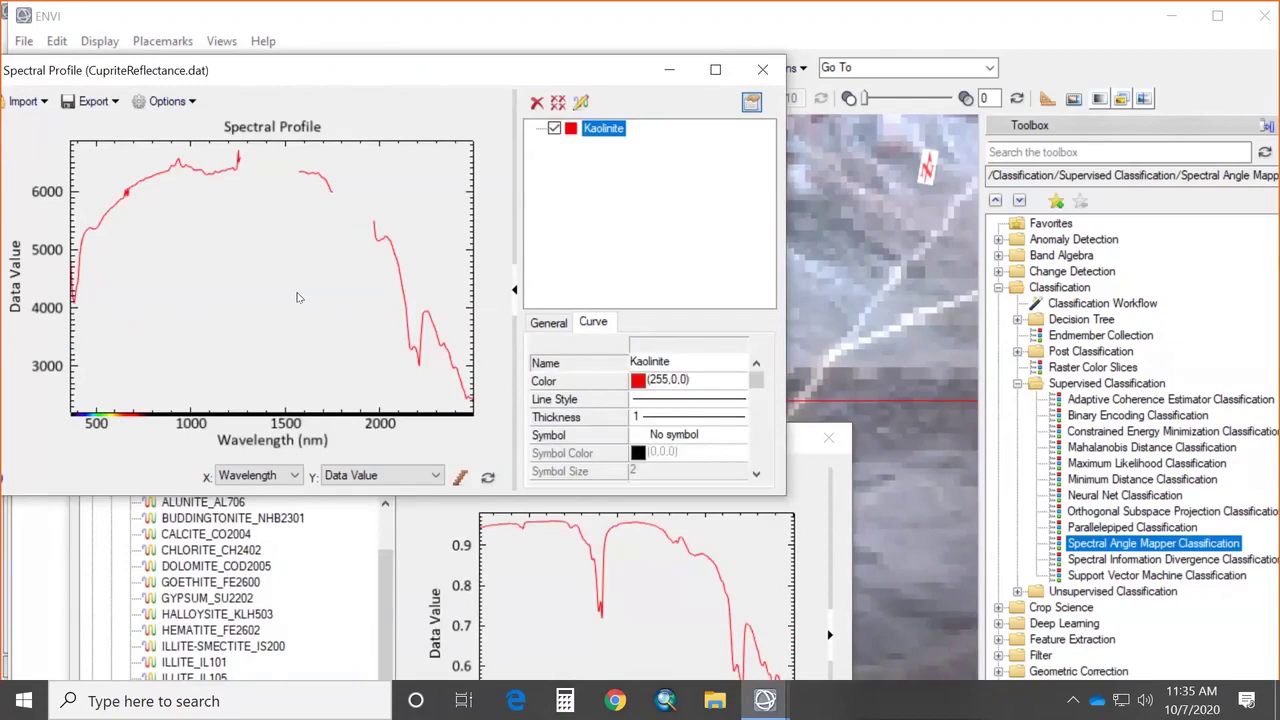
pyautogui.click(428, 476)
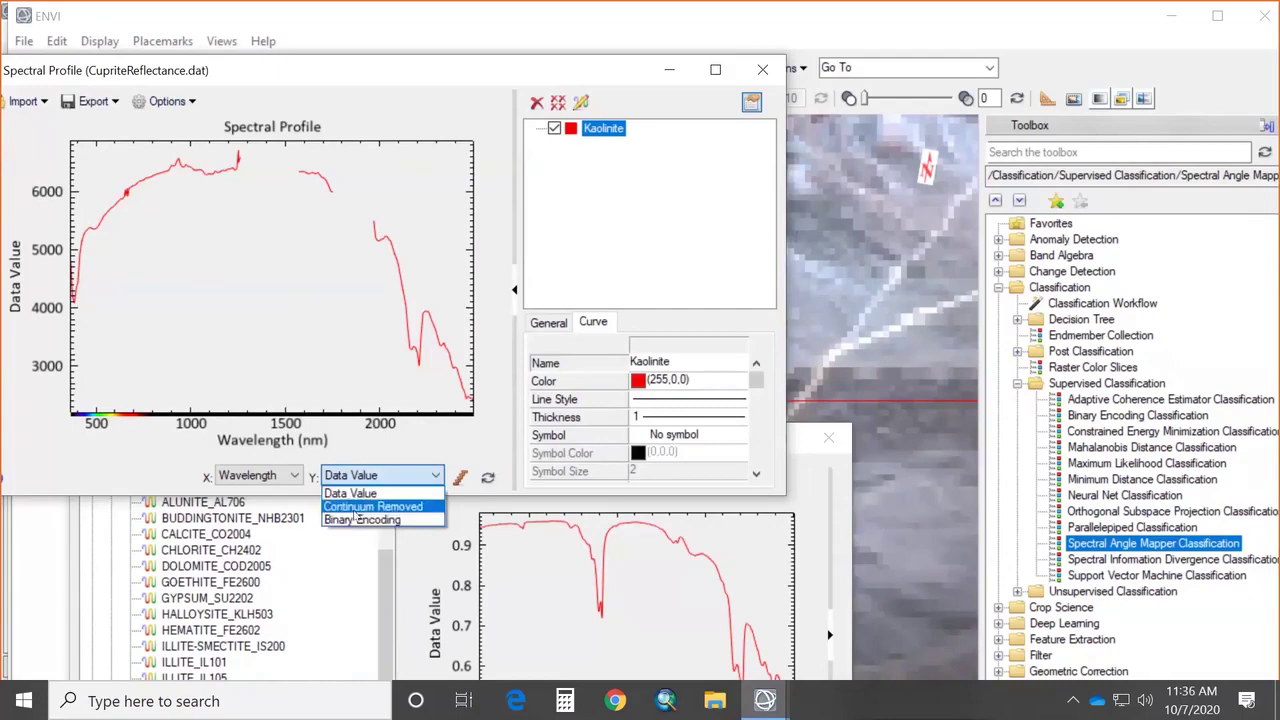
pyautogui.click(356, 510)
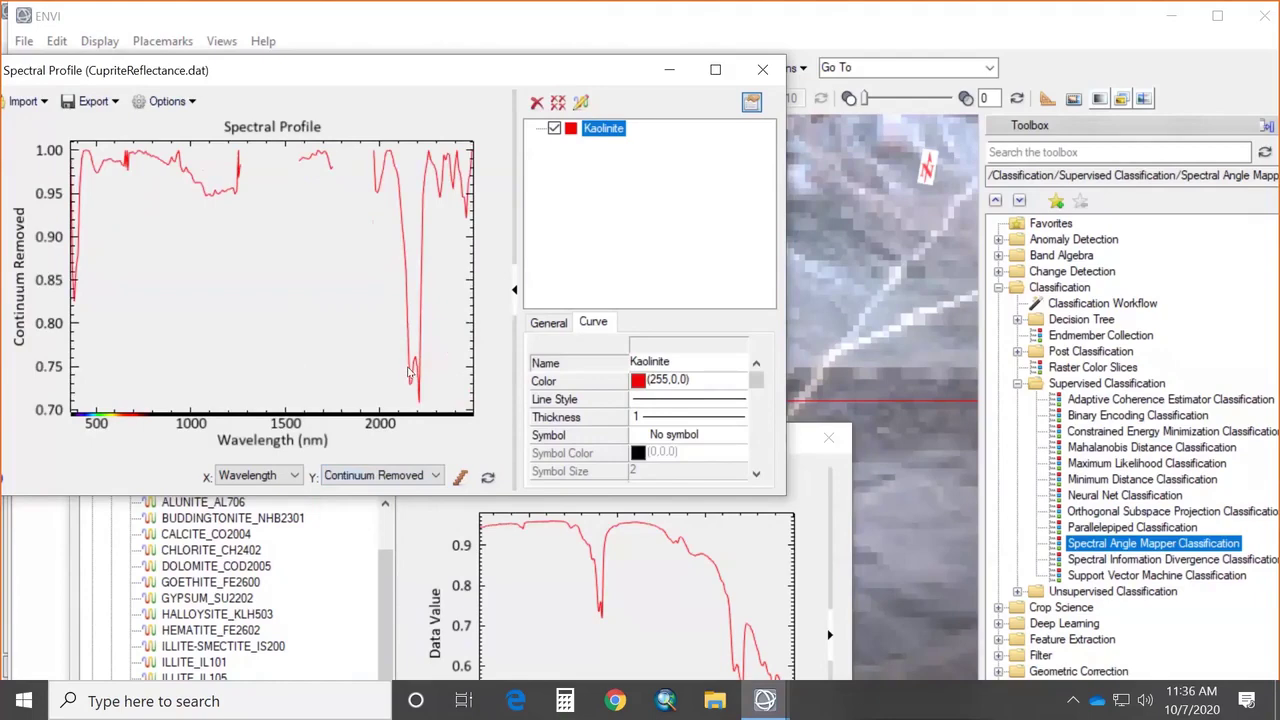
# Step: Show the library plot's curve properties and set the KAOLINITE_KL500 curve color to blue (0,0,240)
pyautogui.click(829, 634)
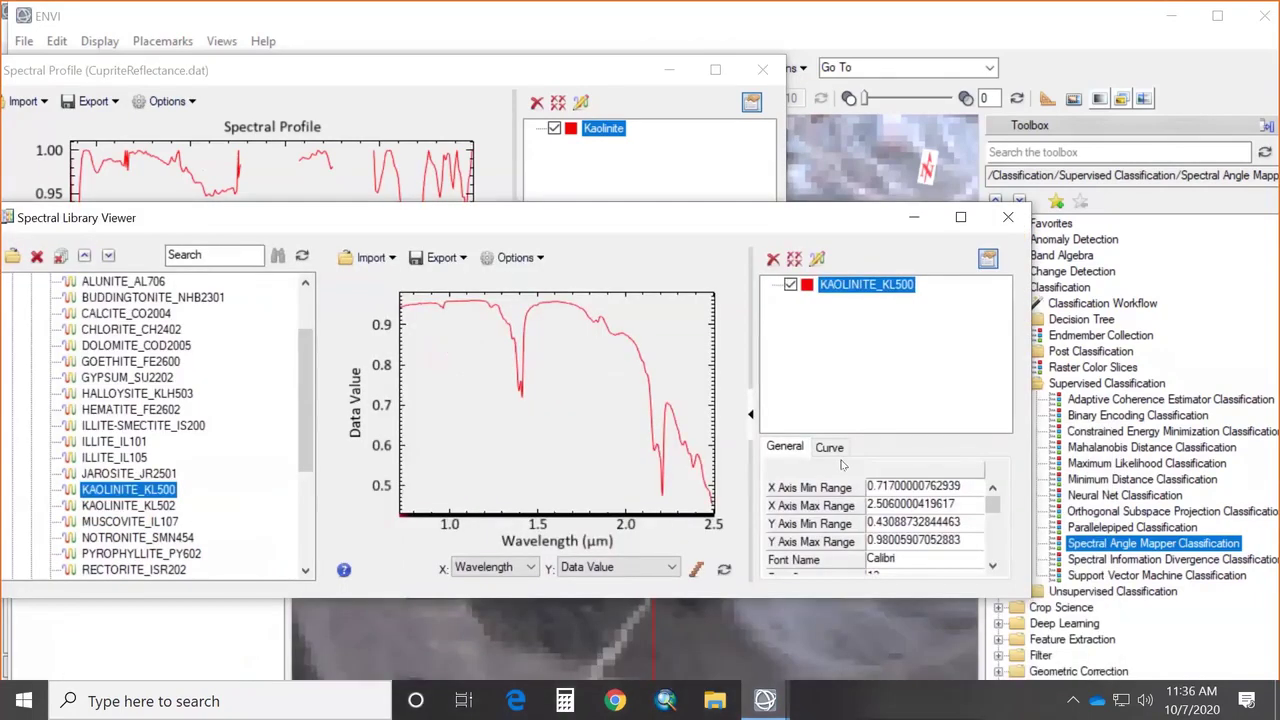
pyautogui.click(829, 447)
pyautogui.click(906, 505)
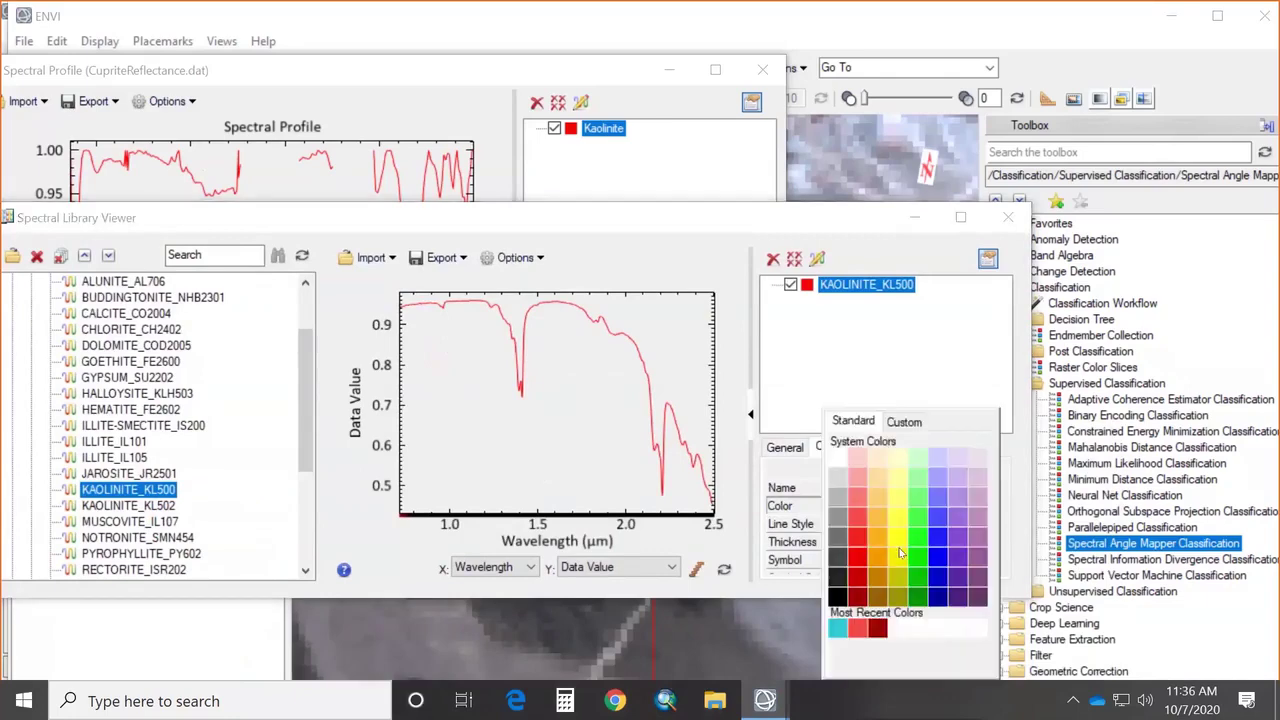
pyautogui.click(941, 574)
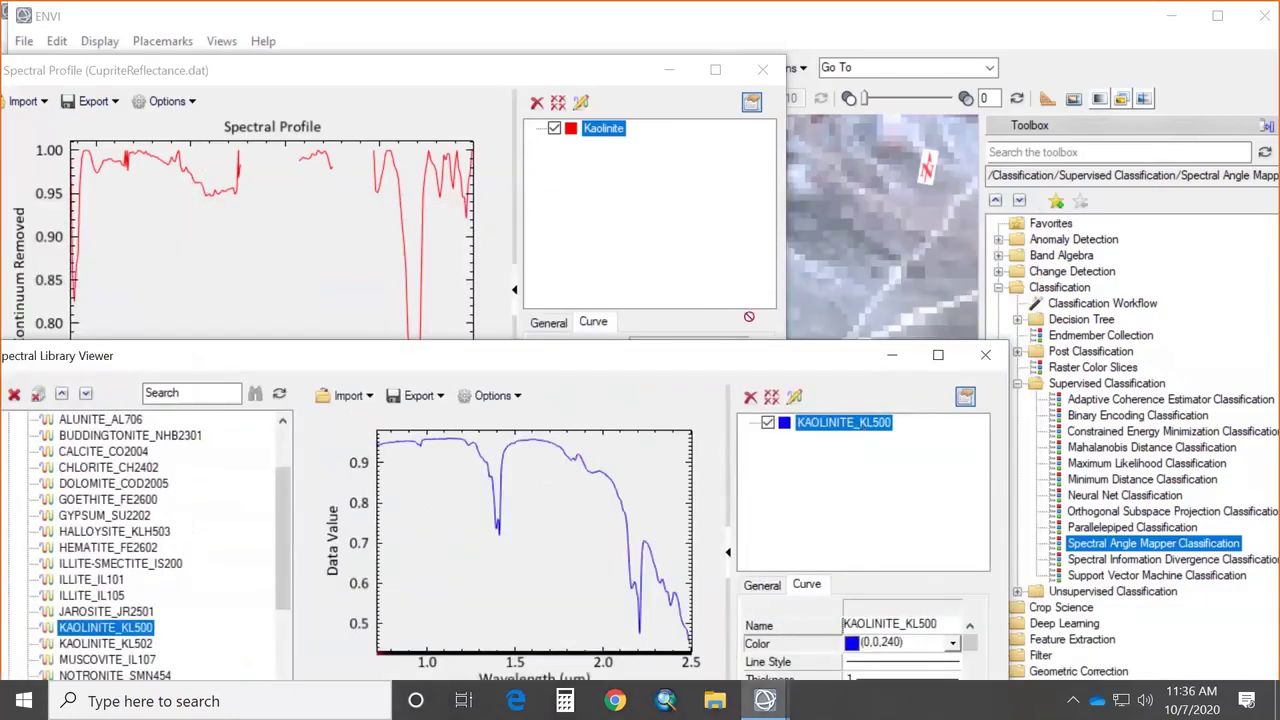
# Step: Add the KAOLINITE_KL500 library curve to the spectral profile plot and compare both curves around the 2200 nm absorption feature
pyautogui.moveTo(748, 316); pyautogui.dragTo(562, 165)
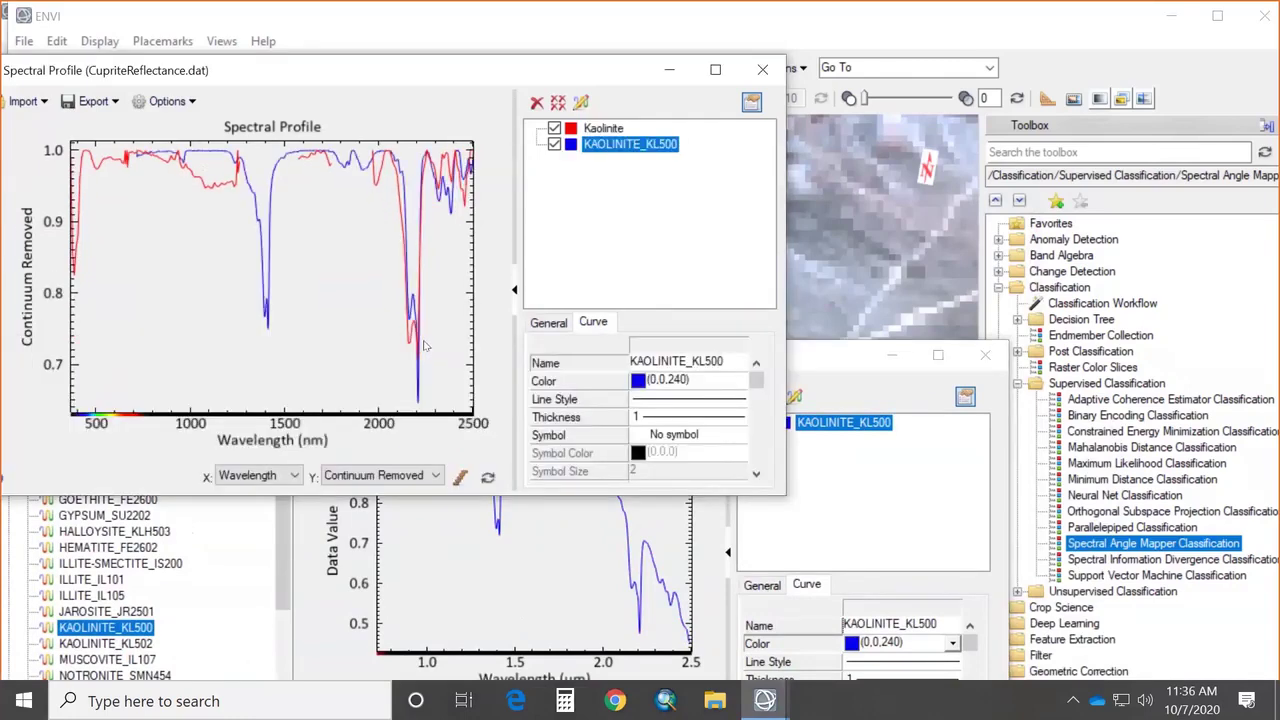
pyautogui.scroll(1, 426, 345)
pyautogui.scroll(3, 427, 342)
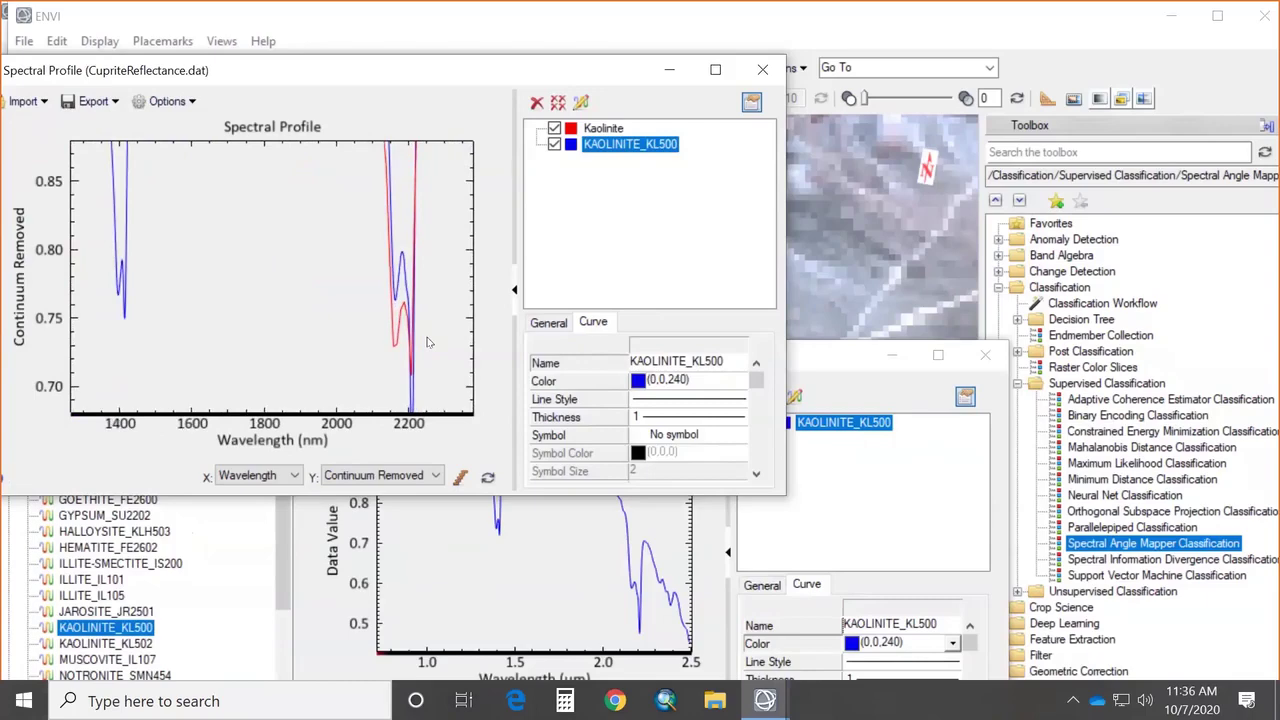
pyautogui.scroll(2, 416, 352)
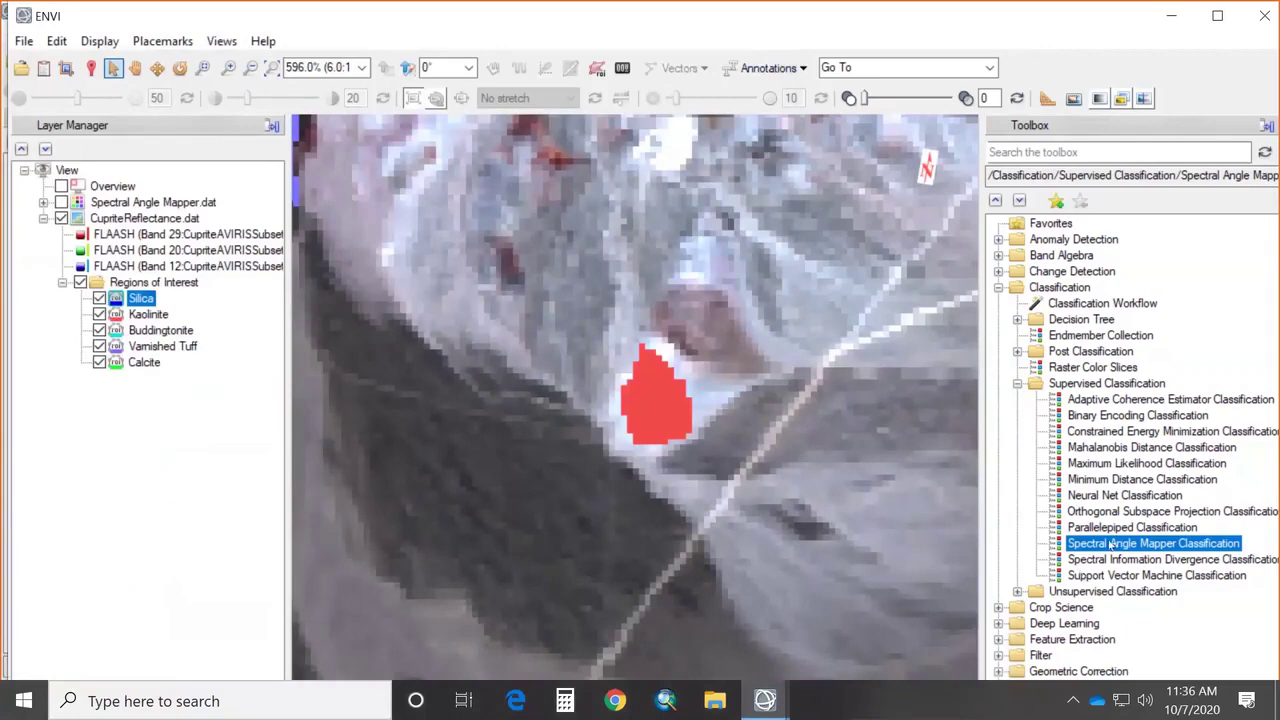
# Step: Display the Spectral Angle Mapper.dat classification layer over the whole CupriteReflectance.dat image
pyautogui.scroll(-2, 662, 496)
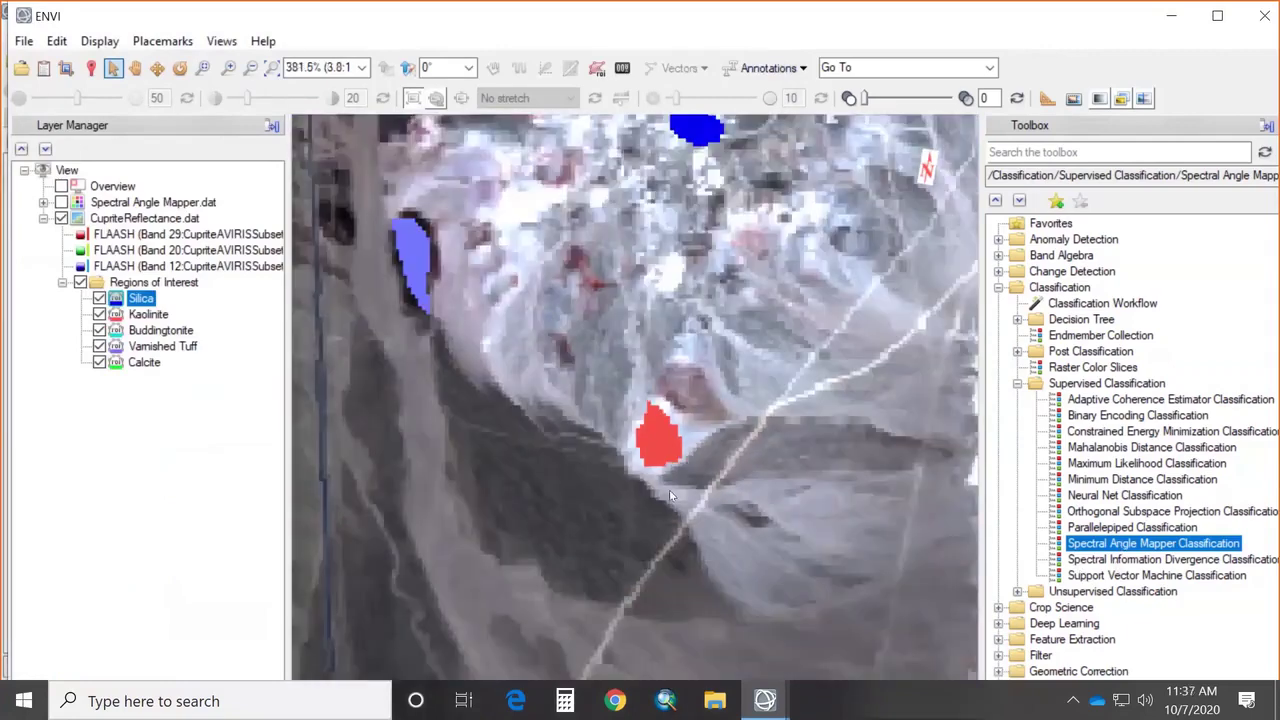
pyautogui.scroll(-4, 669, 489)
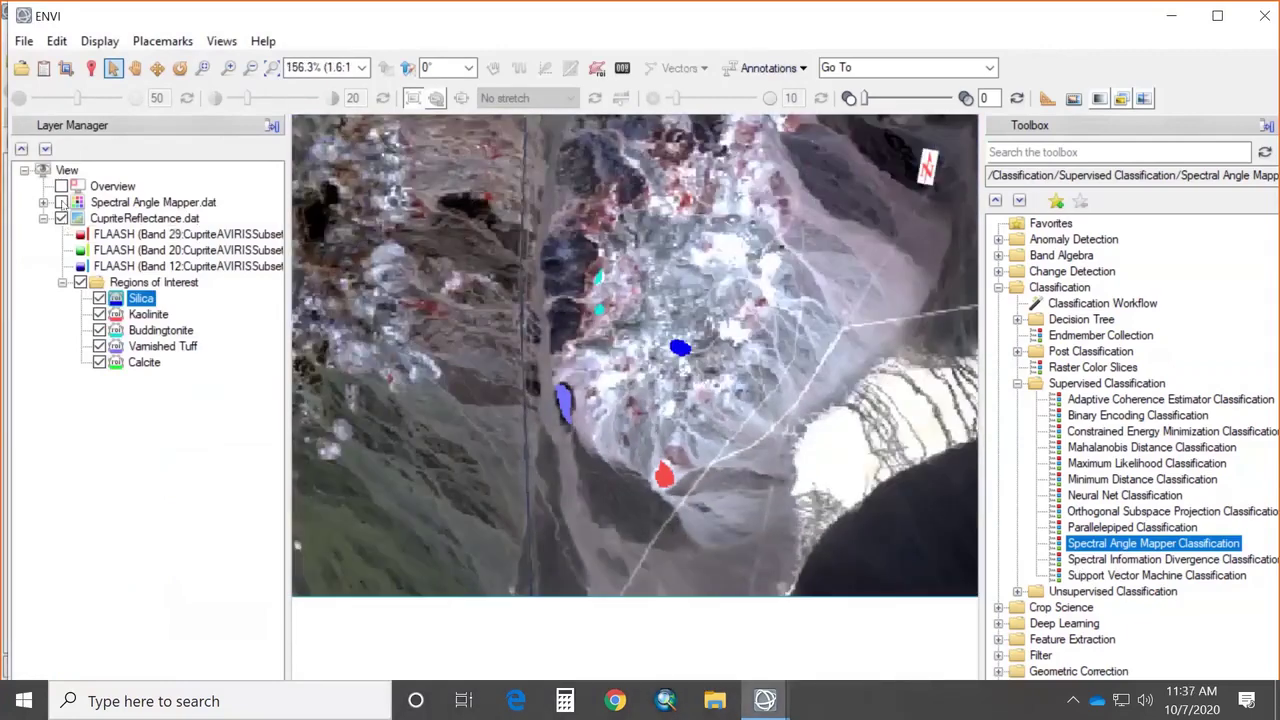
pyautogui.click(61, 202)
pyautogui.click(135, 67)
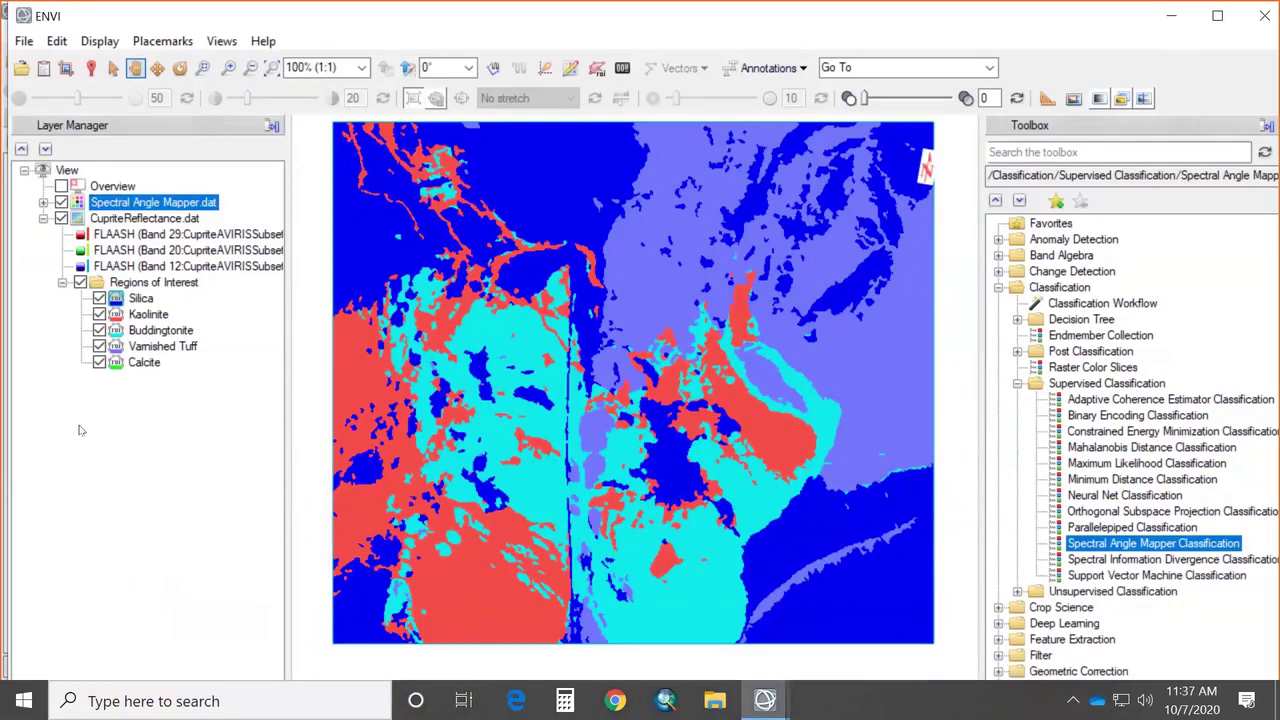
# Step: Switch to the ENVI window that shows spatial subset.dat with its FHVA and Msi layers, and find the Band Algebra tools
pyautogui.click(765, 701)
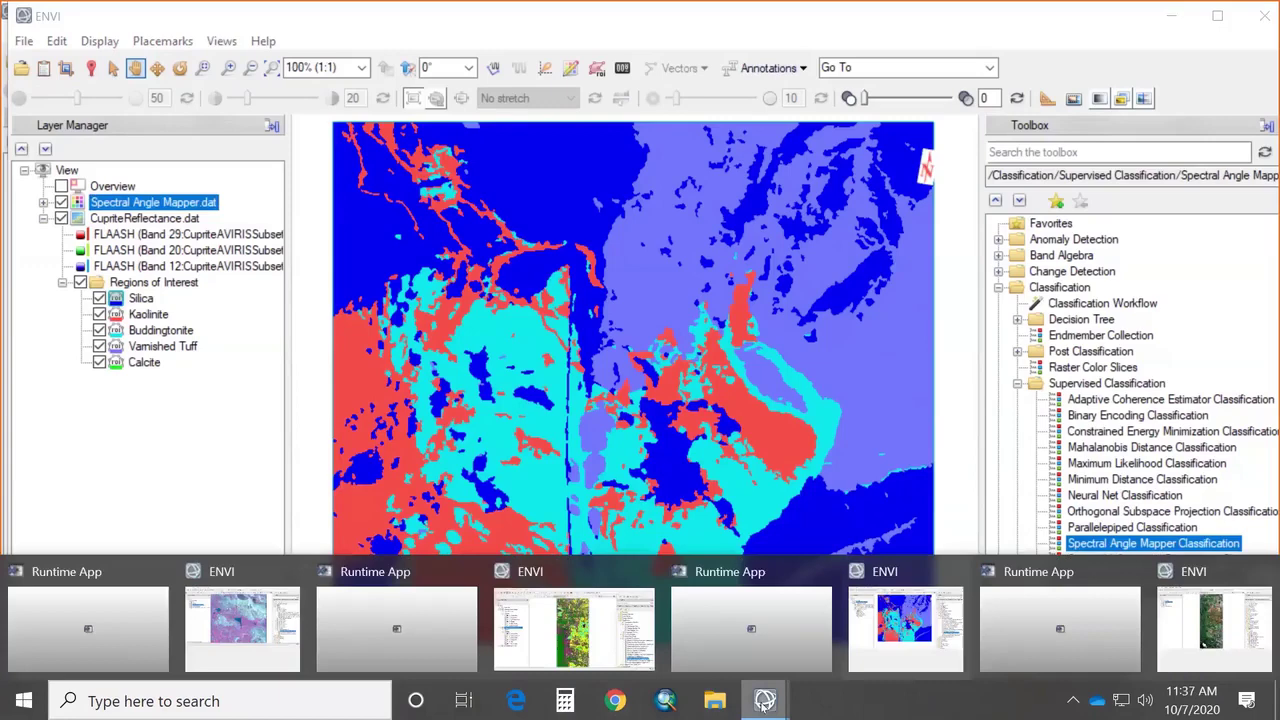
pyautogui.click(1247, 609)
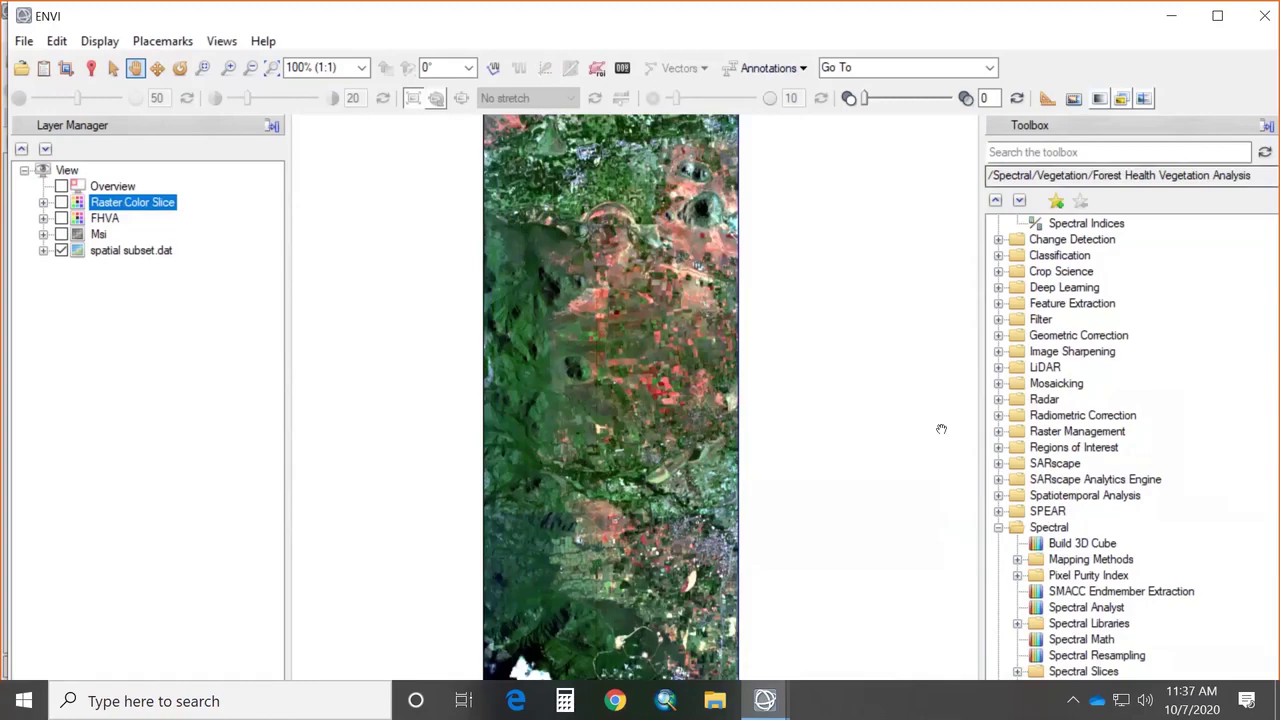
pyautogui.scroll(2, 1127, 320)
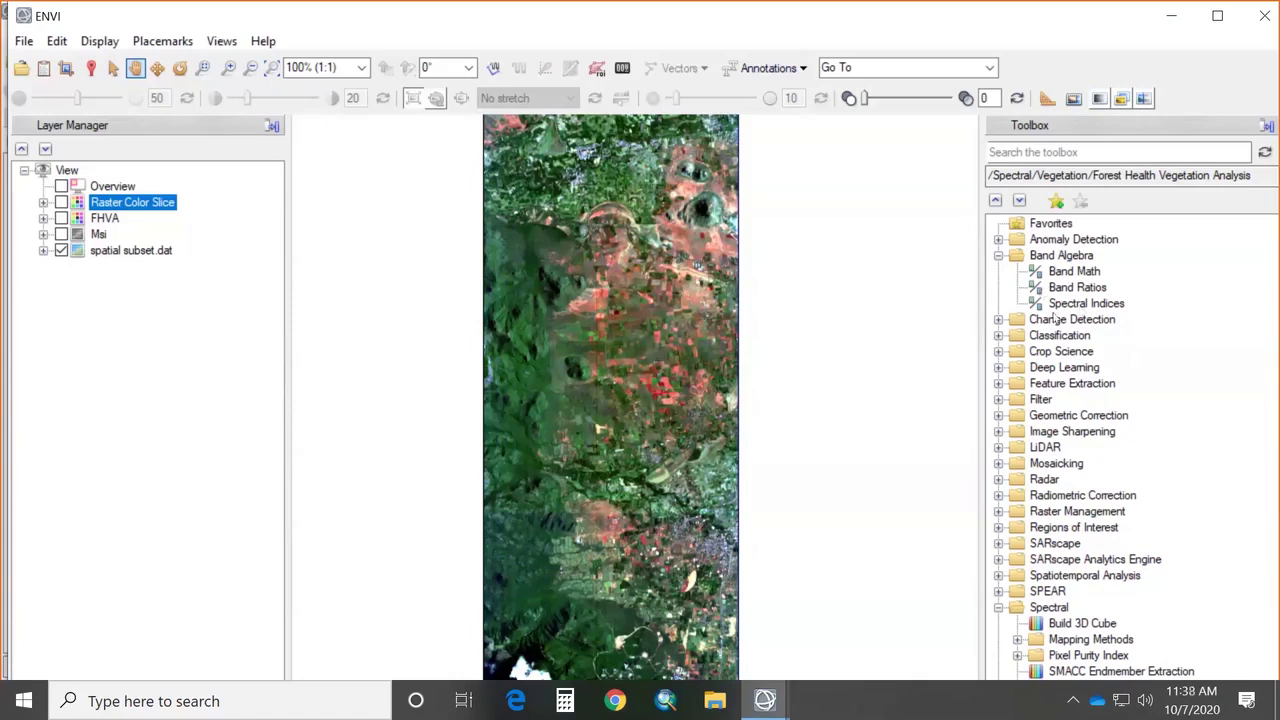
# Step: Start the Spectral Indices tool from Band Algebra with spatial subset.dat as the input raster
pyautogui.click(998, 256)
pyautogui.click(998, 256)
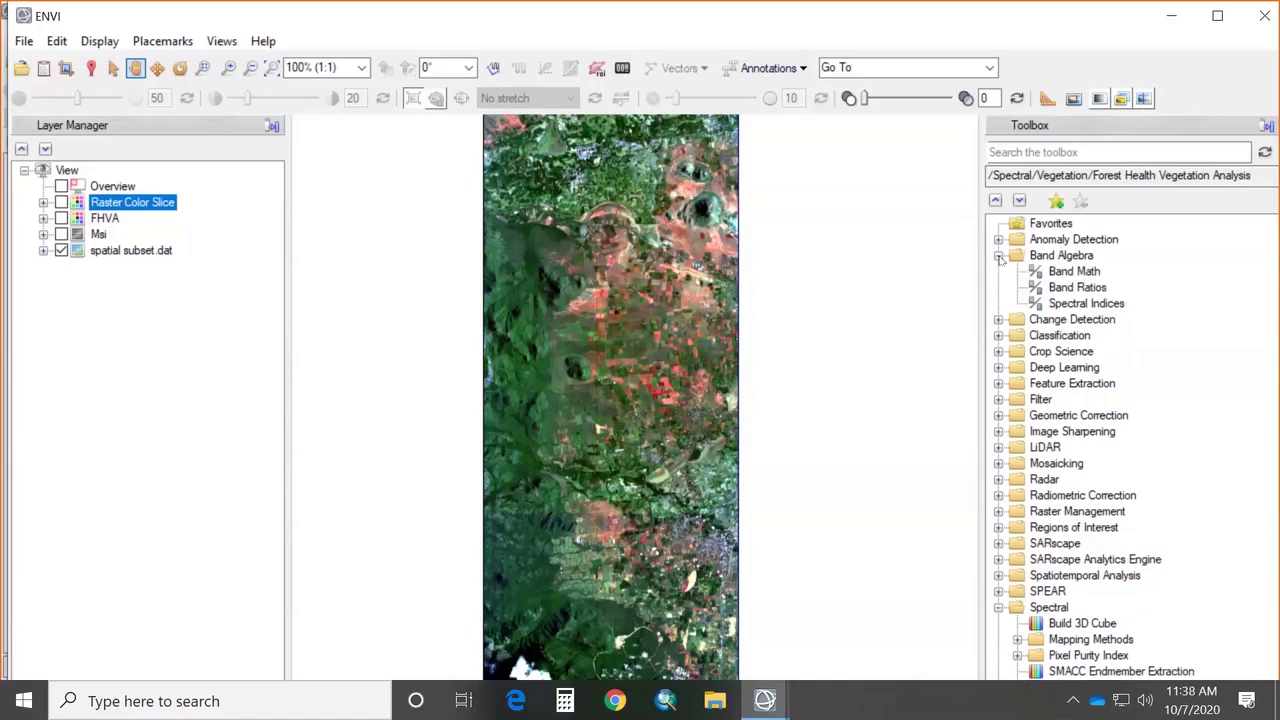
pyautogui.doubleClick(1085, 303)
pyautogui.moveTo(697, 283); pyautogui.dragTo(696, 179)
pyautogui.click(594, 277)
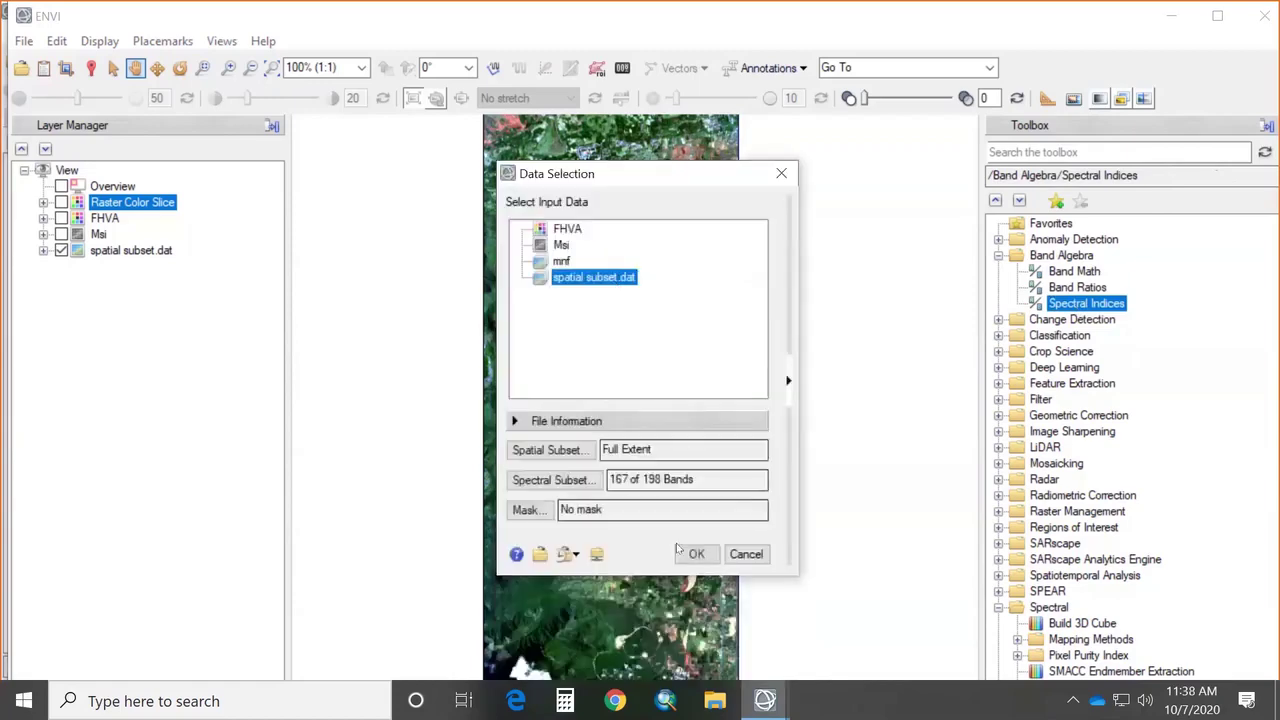
pyautogui.click(695, 550)
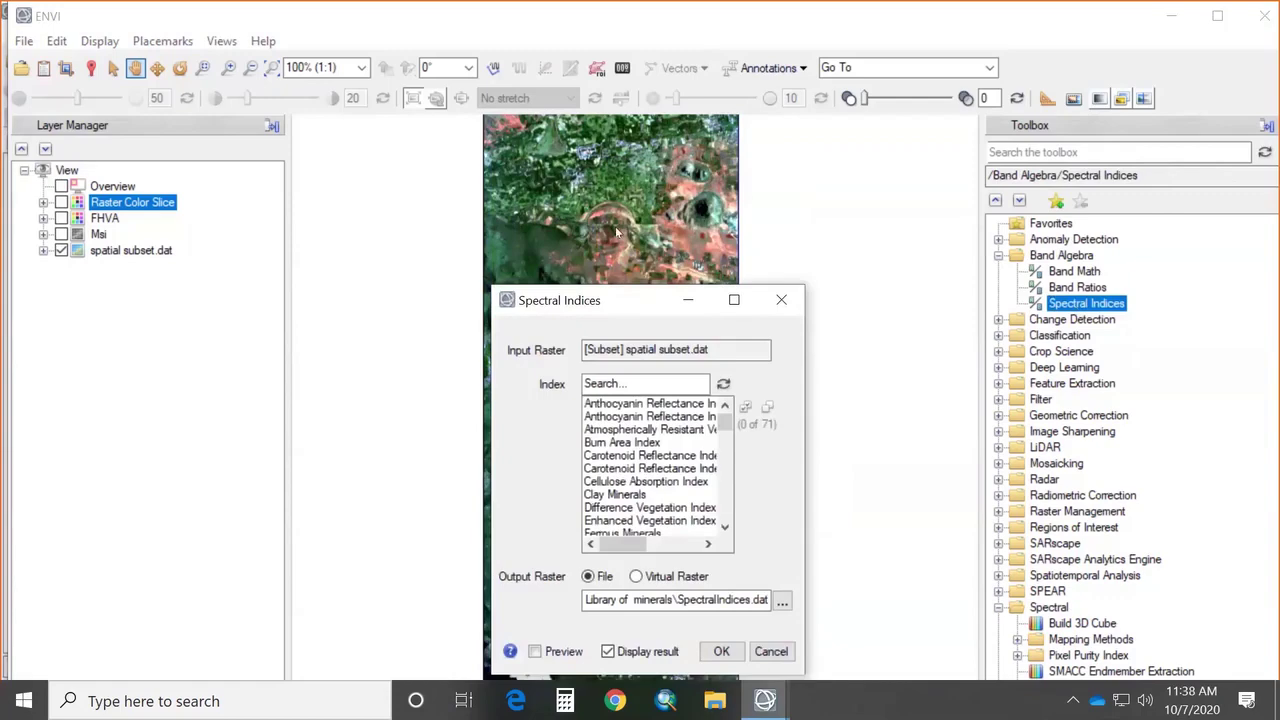
pyautogui.moveTo(707, 345)
pyautogui.mouseDown()
pyautogui.moveTo(708, 449)
pyautogui.moveTo(708, 345)
pyautogui.mouseUp()
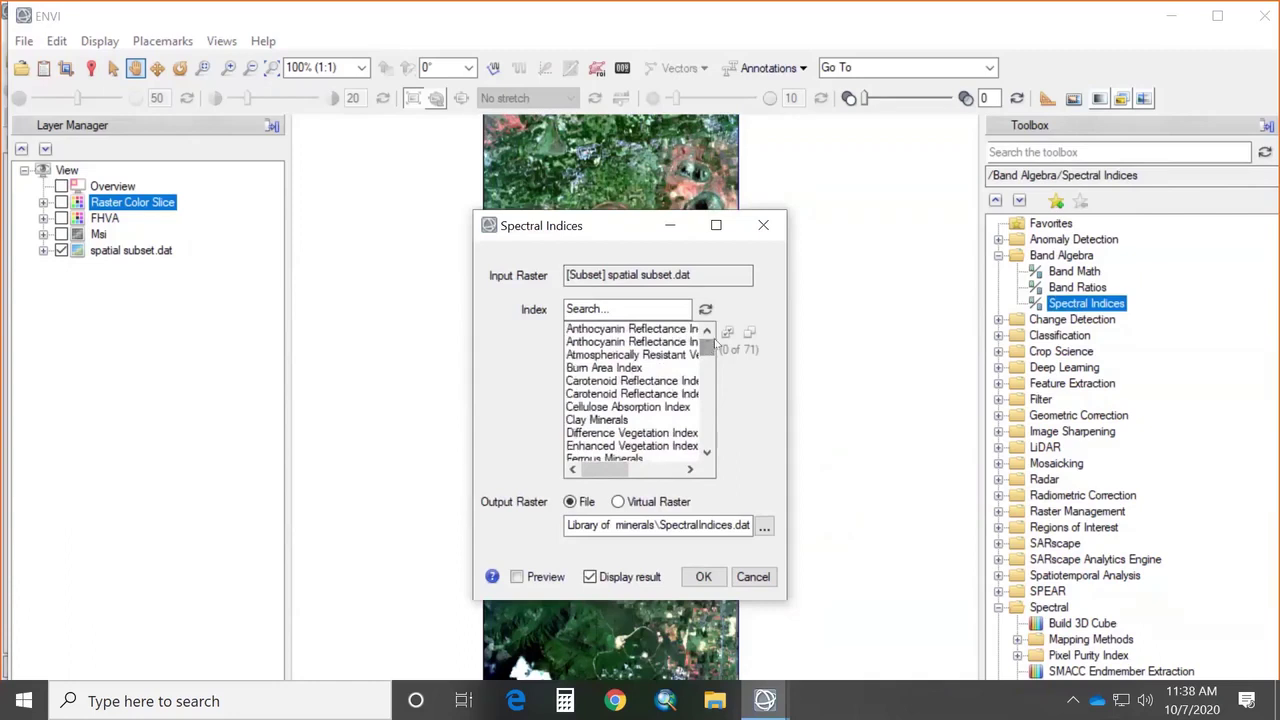
# Step: Search the index list for "moisture", select Moisture Stress Index, and cancel the calculation
pyautogui.click(582, 307)
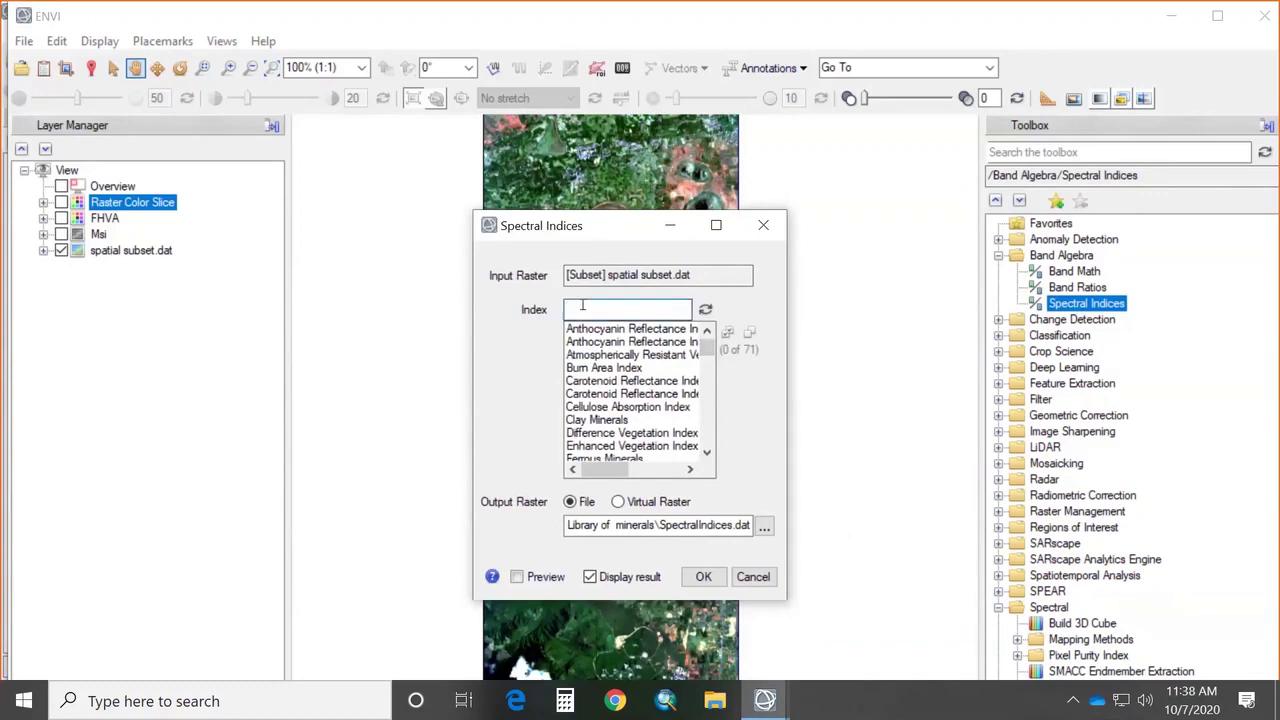
pyautogui.write('mois')
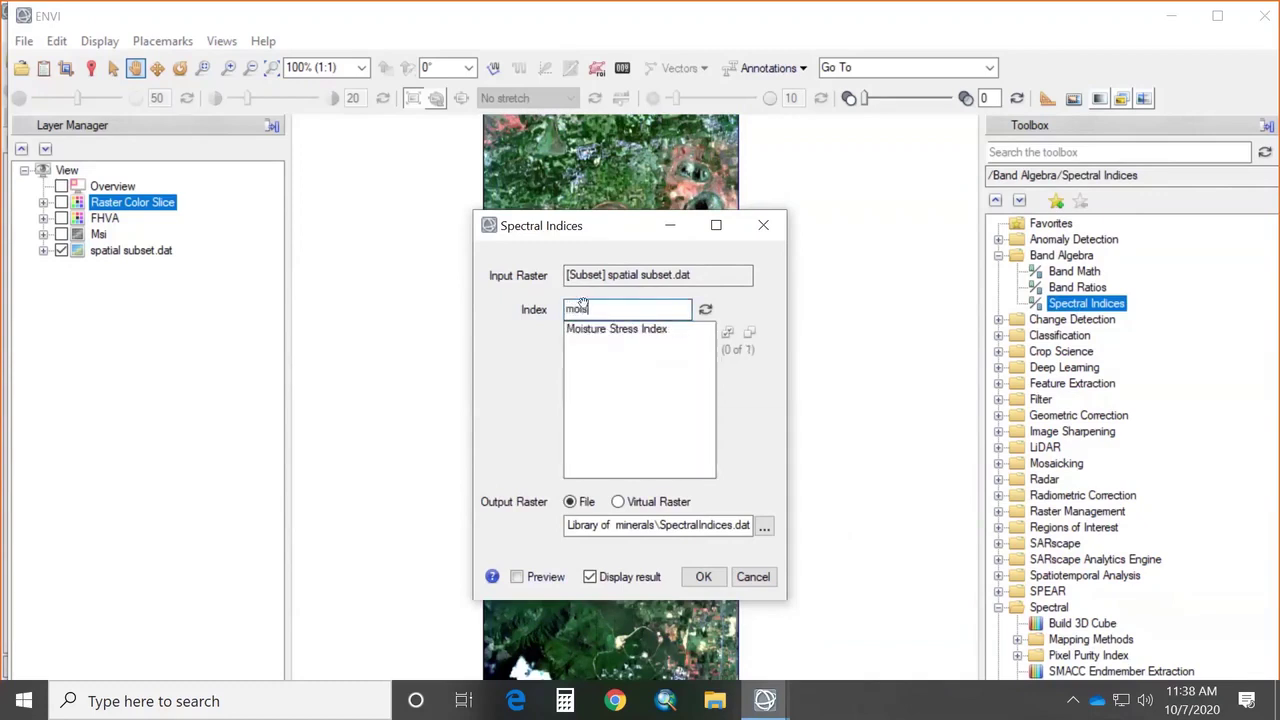
pyautogui.write('ture')
pyautogui.click(608, 332)
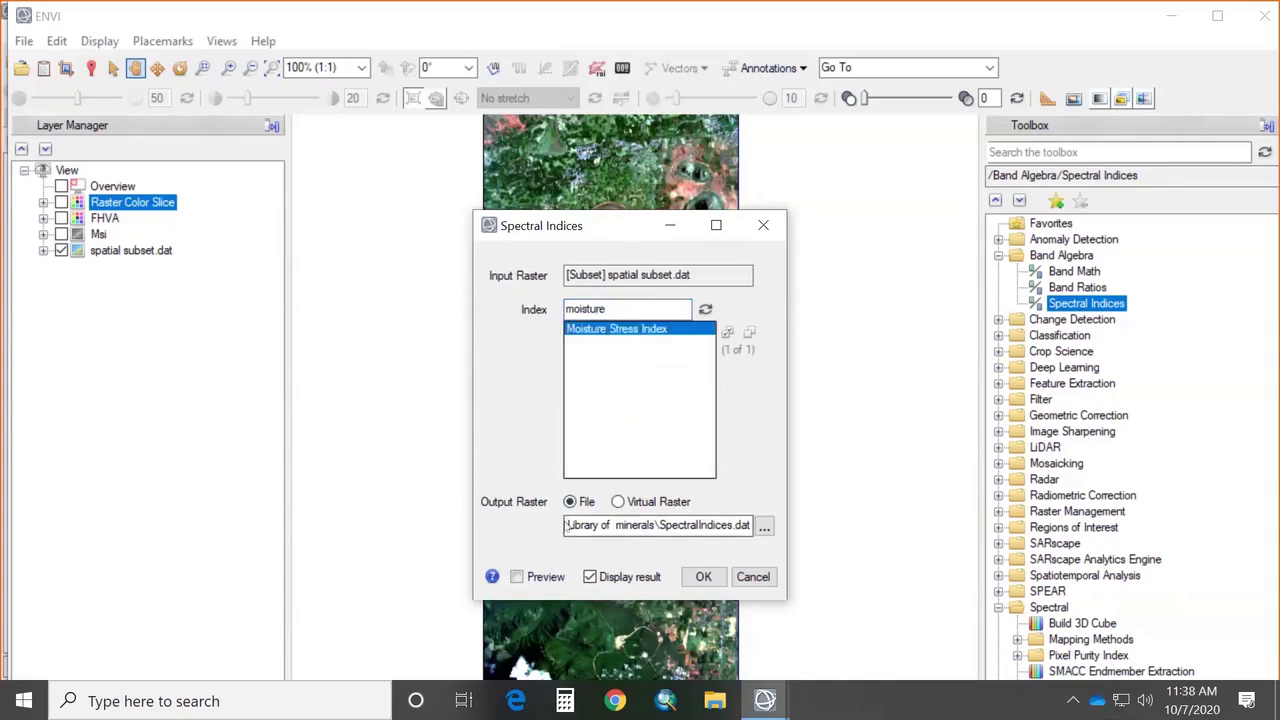
pyautogui.click(748, 568)
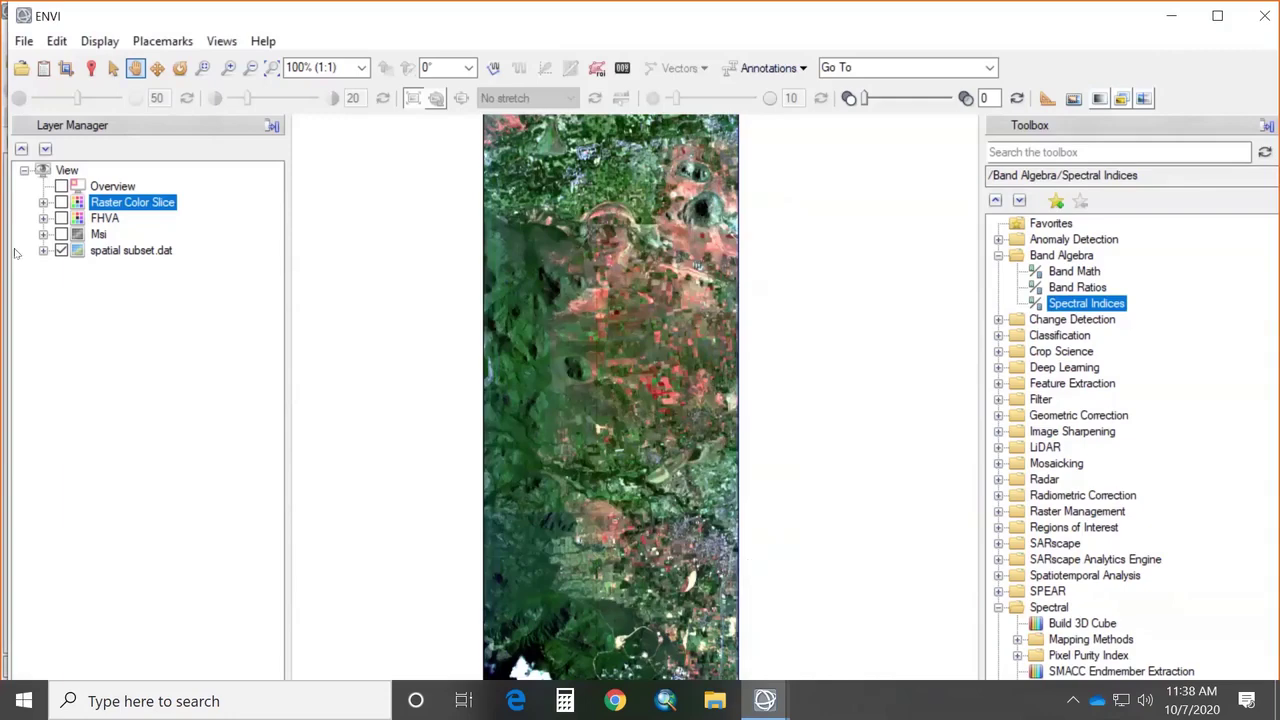
# Step: Display the existing Msi layer over spatial subset.dat and expand its entry in the layer tree
pyautogui.click(61, 234)
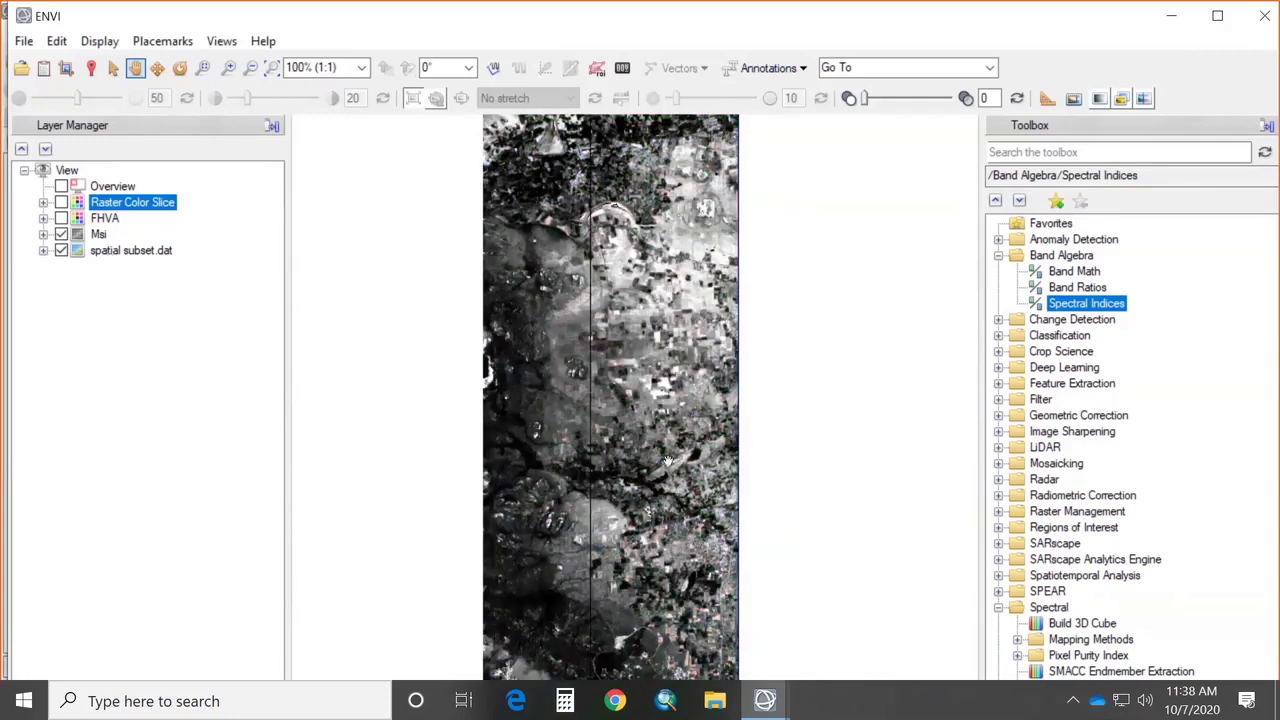
pyautogui.moveTo(648, 562); pyautogui.dragTo(638, 490)
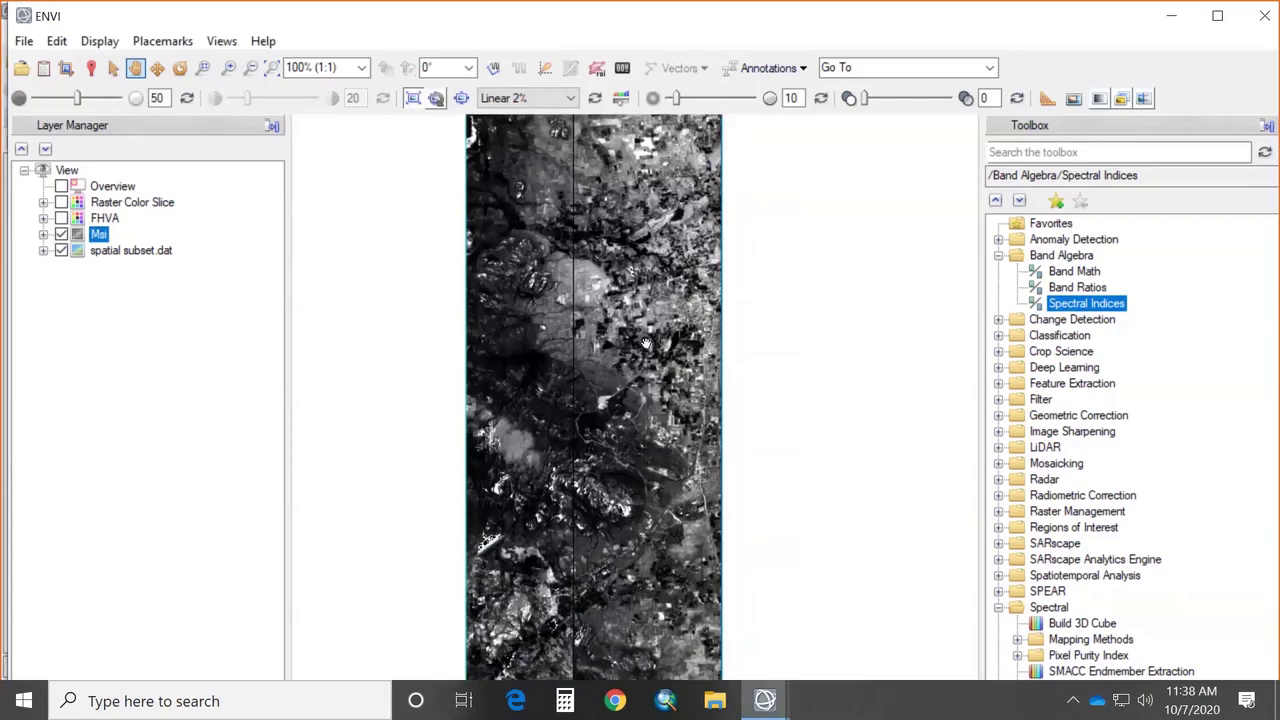
pyautogui.click(43, 235)
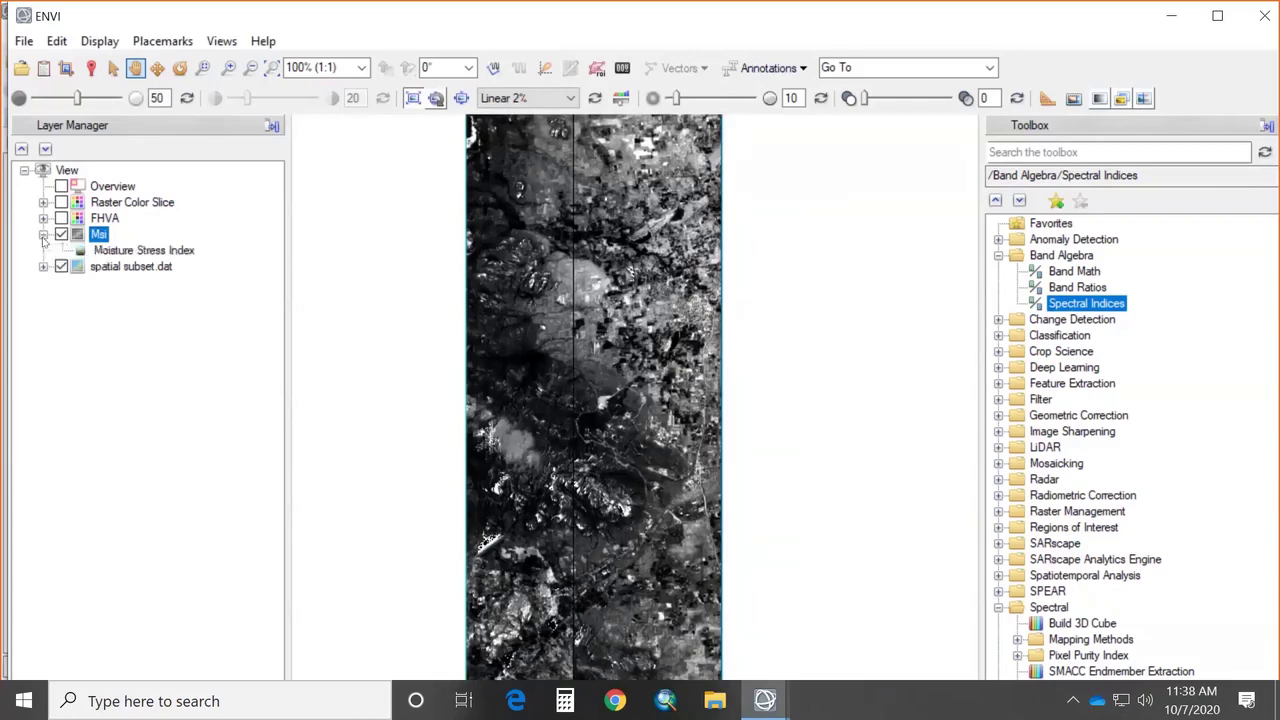
# Step: Create a raster color slice from Msi's Moisture Stress Index band and replace its default slices with one new slice
pyautogui.rightClick(98, 234)
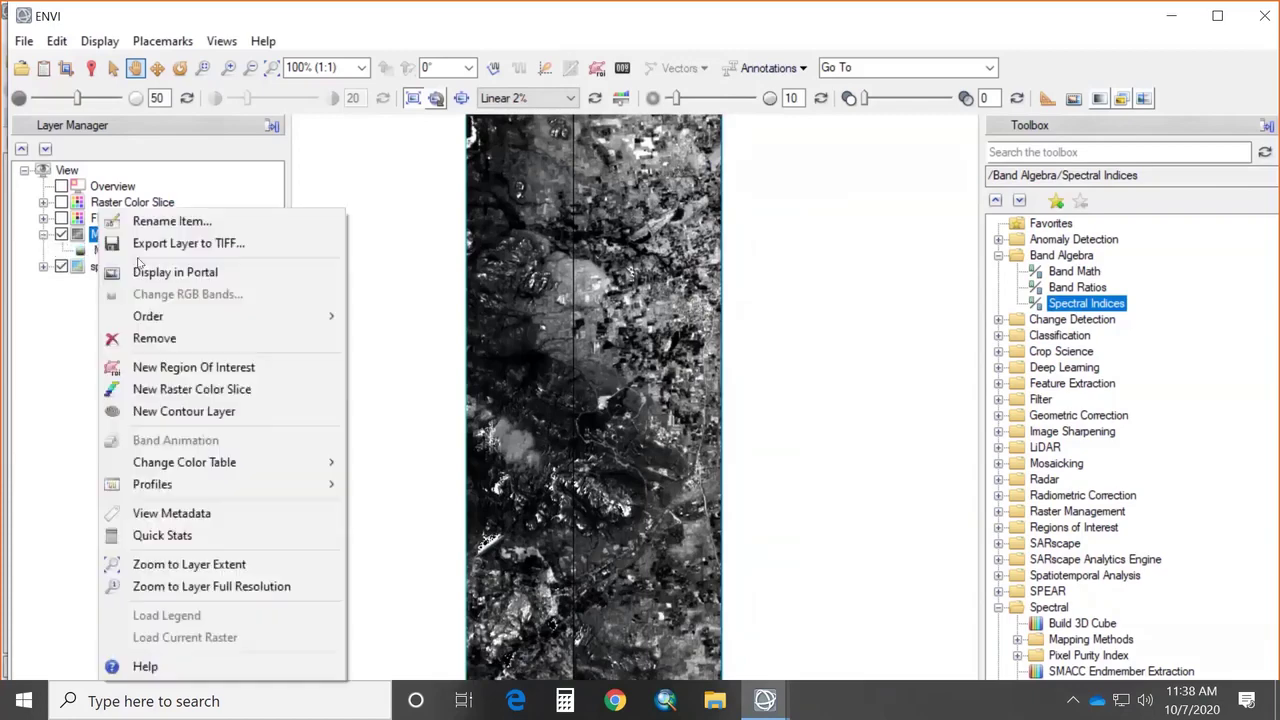
pyautogui.click(157, 392)
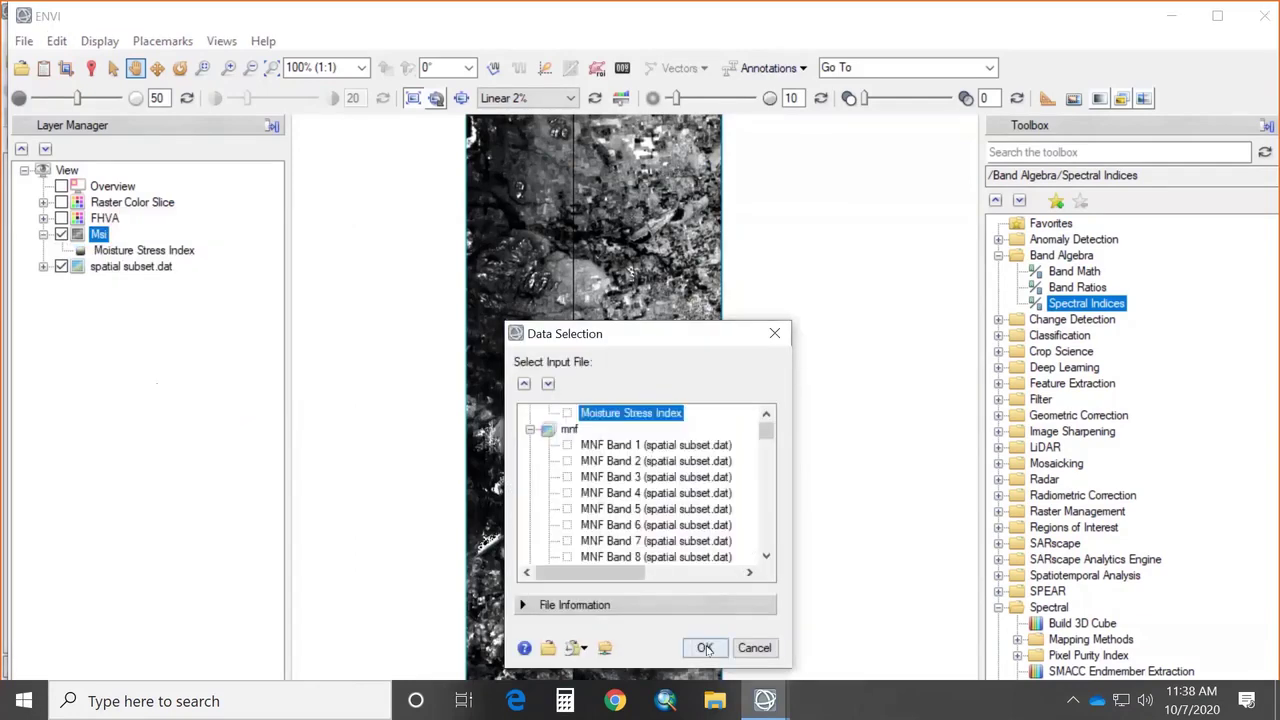
pyautogui.click(705, 648)
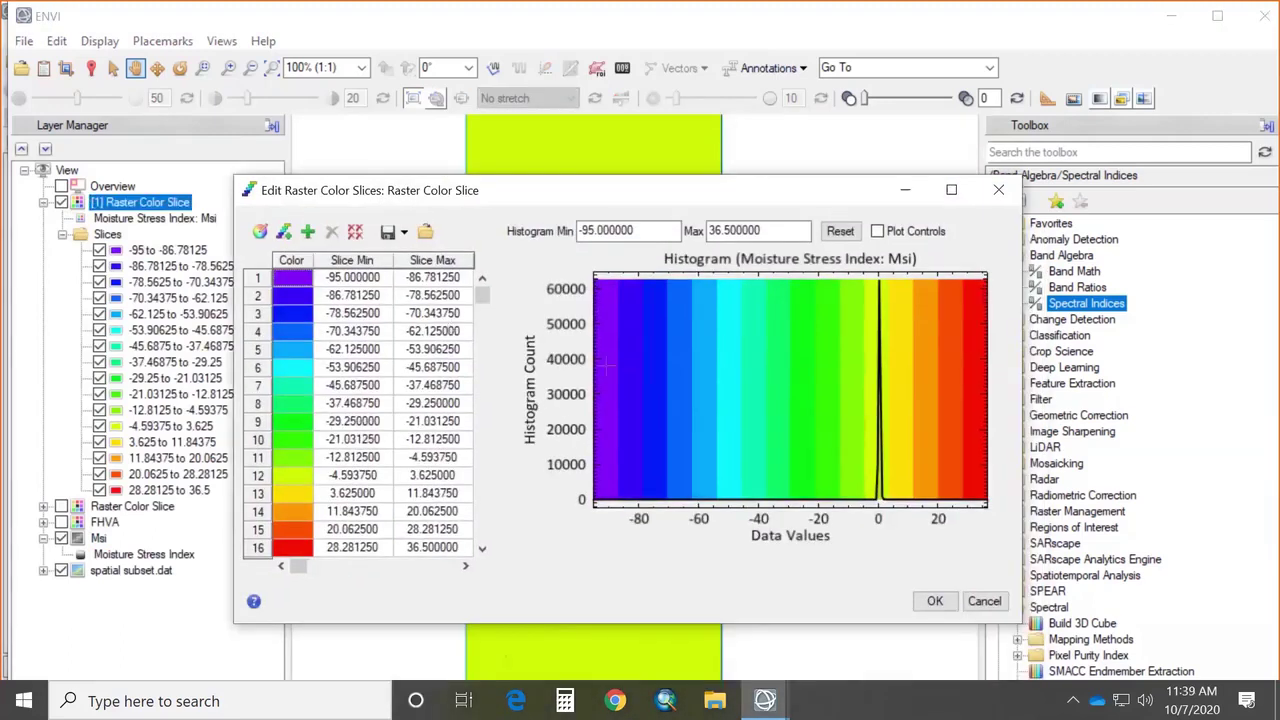
pyautogui.click(354, 231)
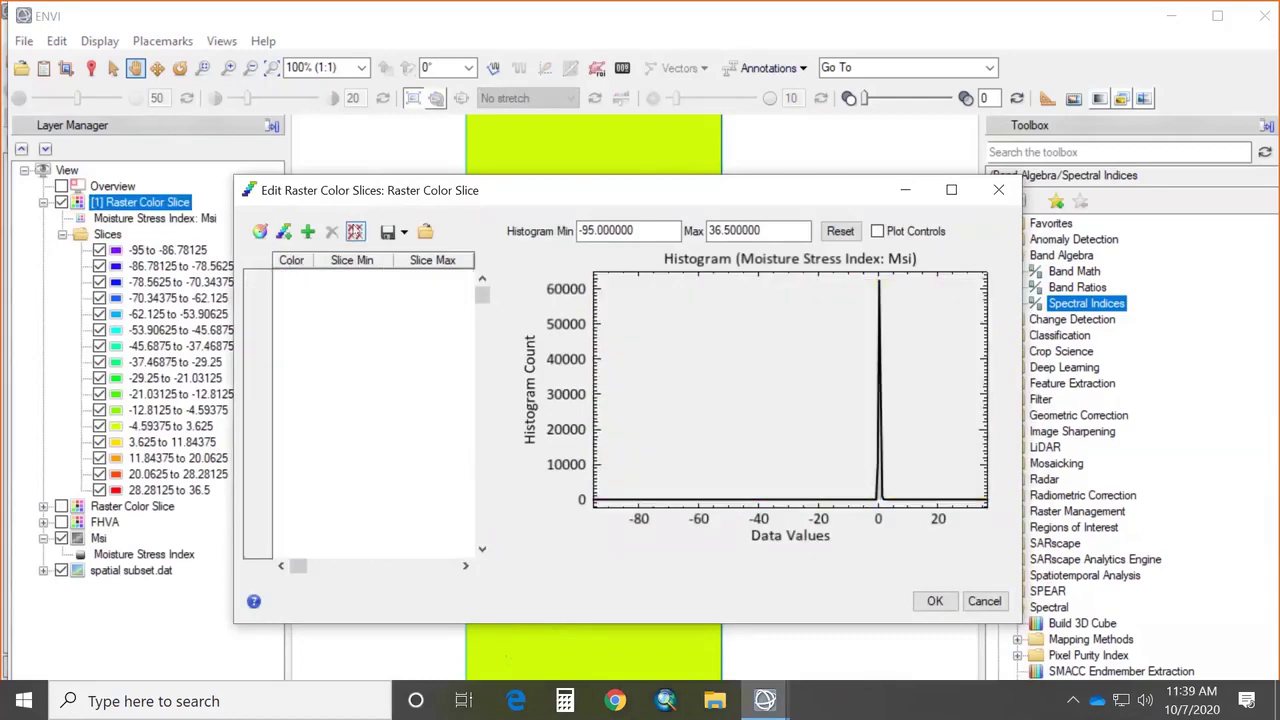
pyautogui.click(308, 232)
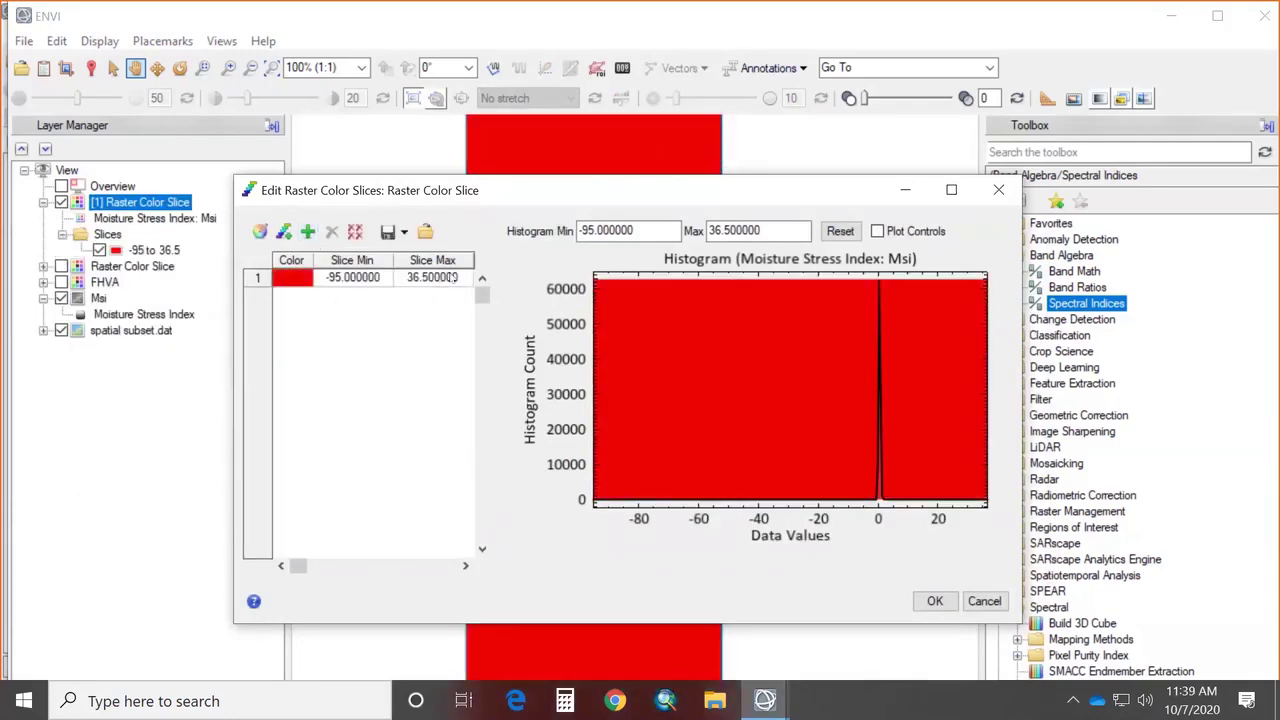
# Step: Try to set the single slice's minimum to 1 and accept the color slice settings
pyautogui.doubleClick(383, 279)
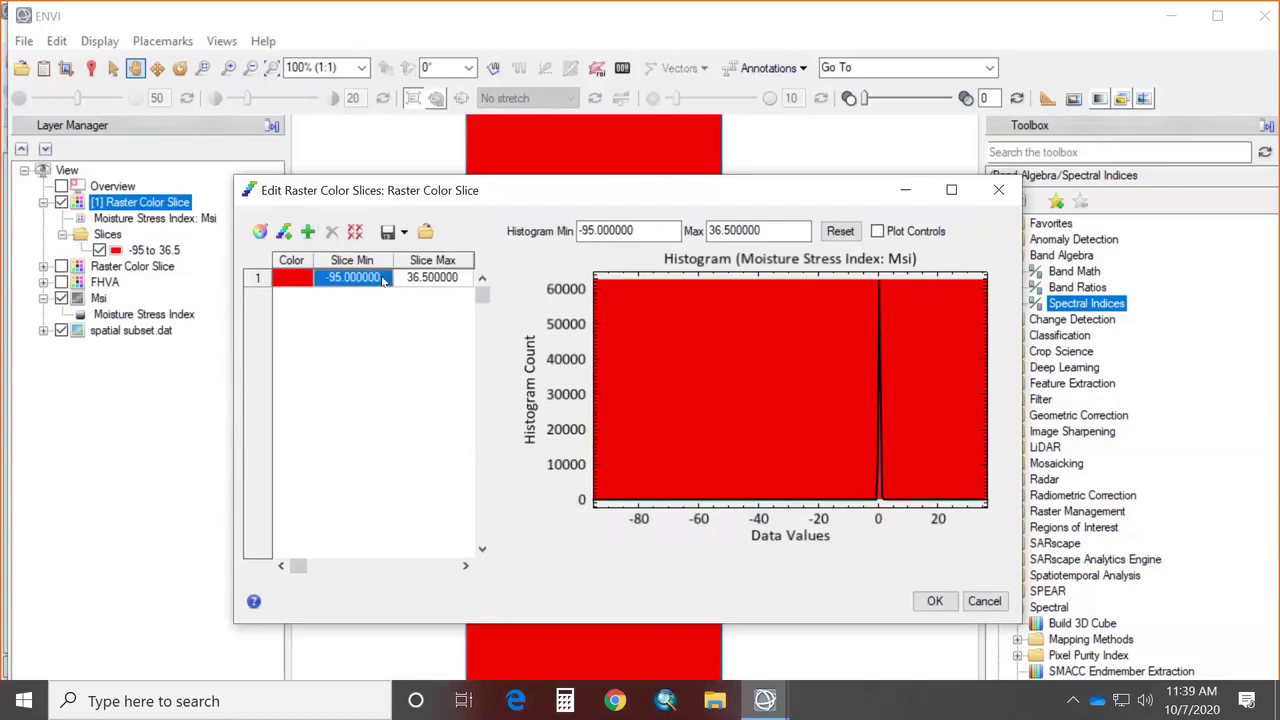
pyautogui.click(381, 278)
pyautogui.write('1')
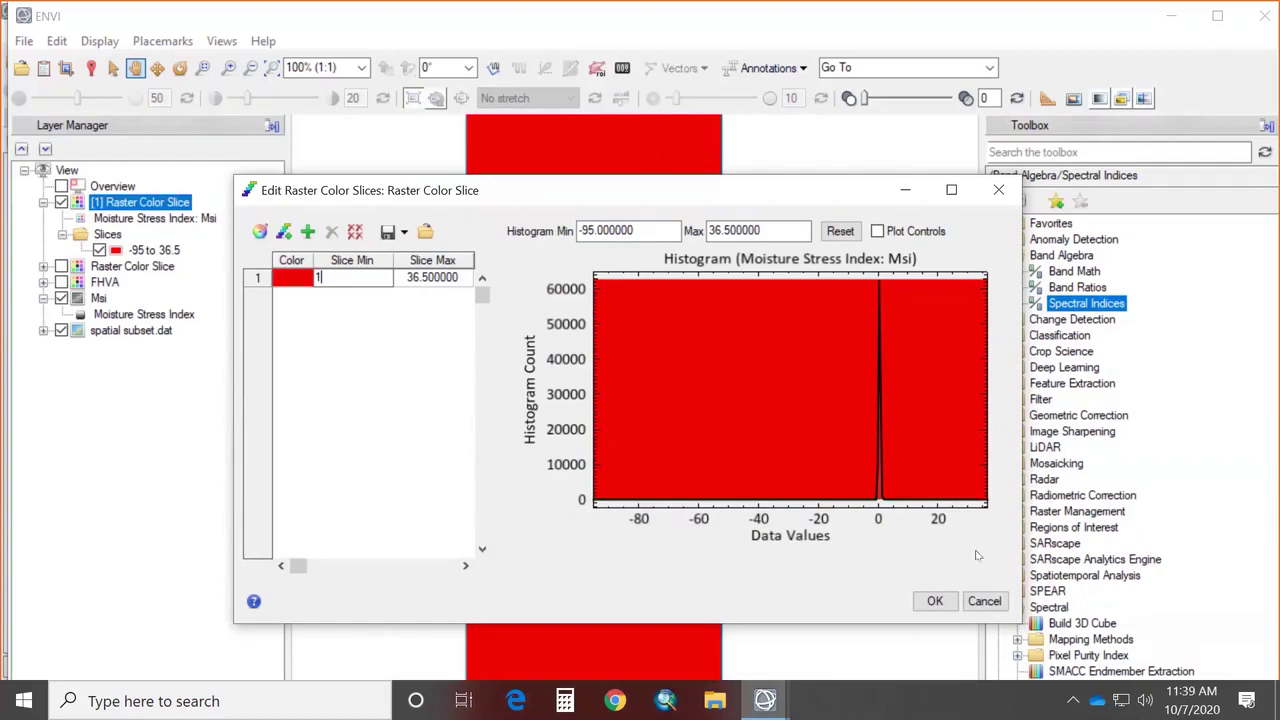
pyautogui.click(935, 601)
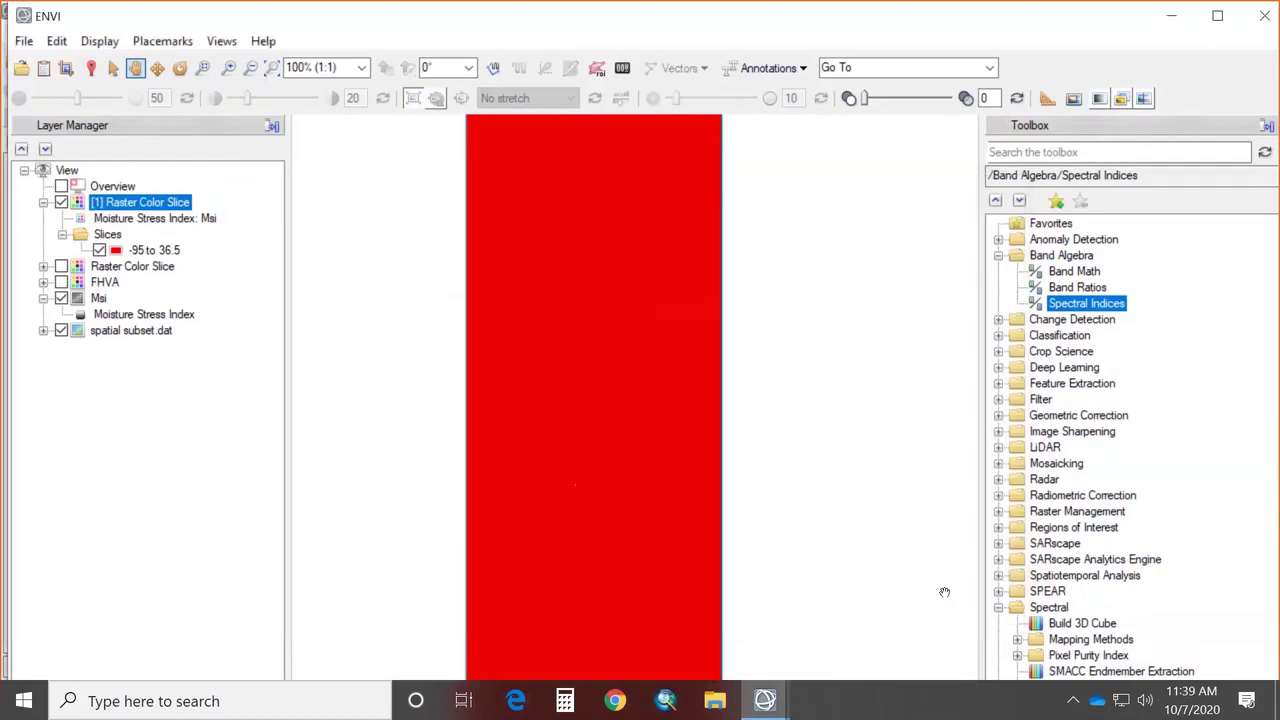
# Step: Remove the newly added raster color slice covering the whole image from the view
pyautogui.rightClick(140, 201)
pyautogui.click(105, 268)
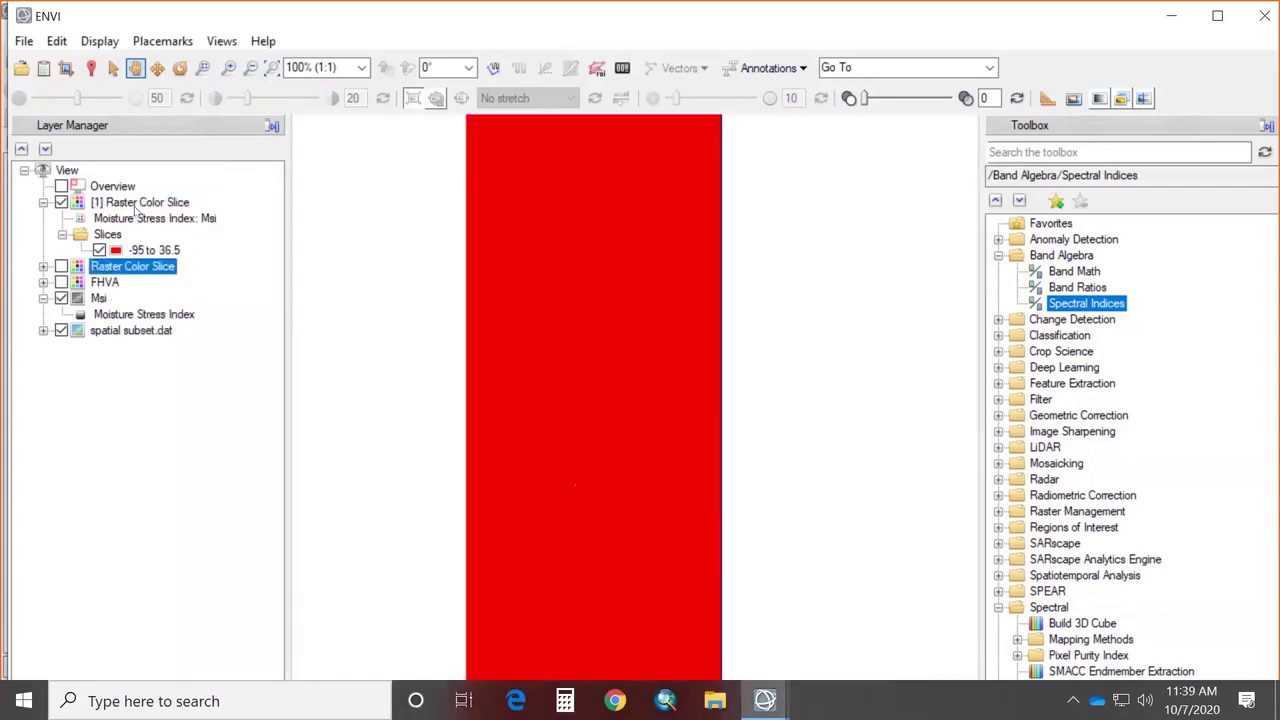
pyautogui.rightClick(137, 205)
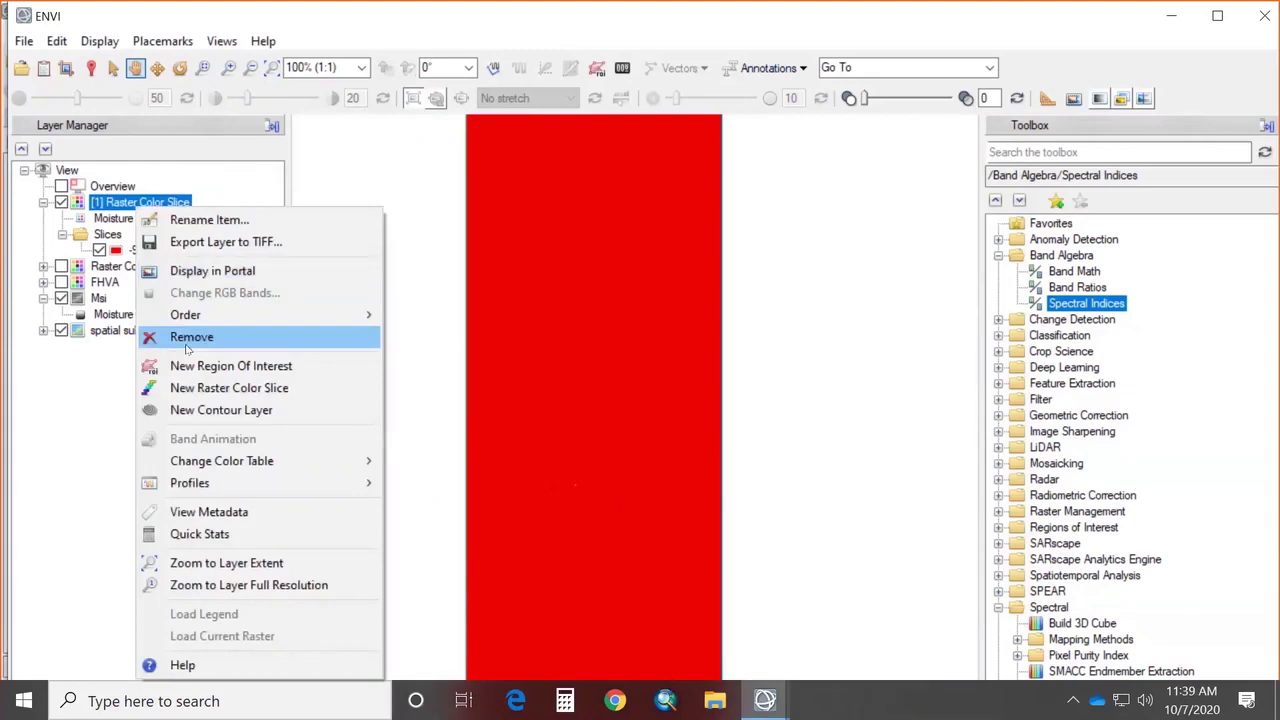
pyautogui.click(188, 337)
# Step: Create another raster color slice from Msi's Moisture Stress Index band, clear the default slices, and add a single slice
pyautogui.rightClick(100, 234)
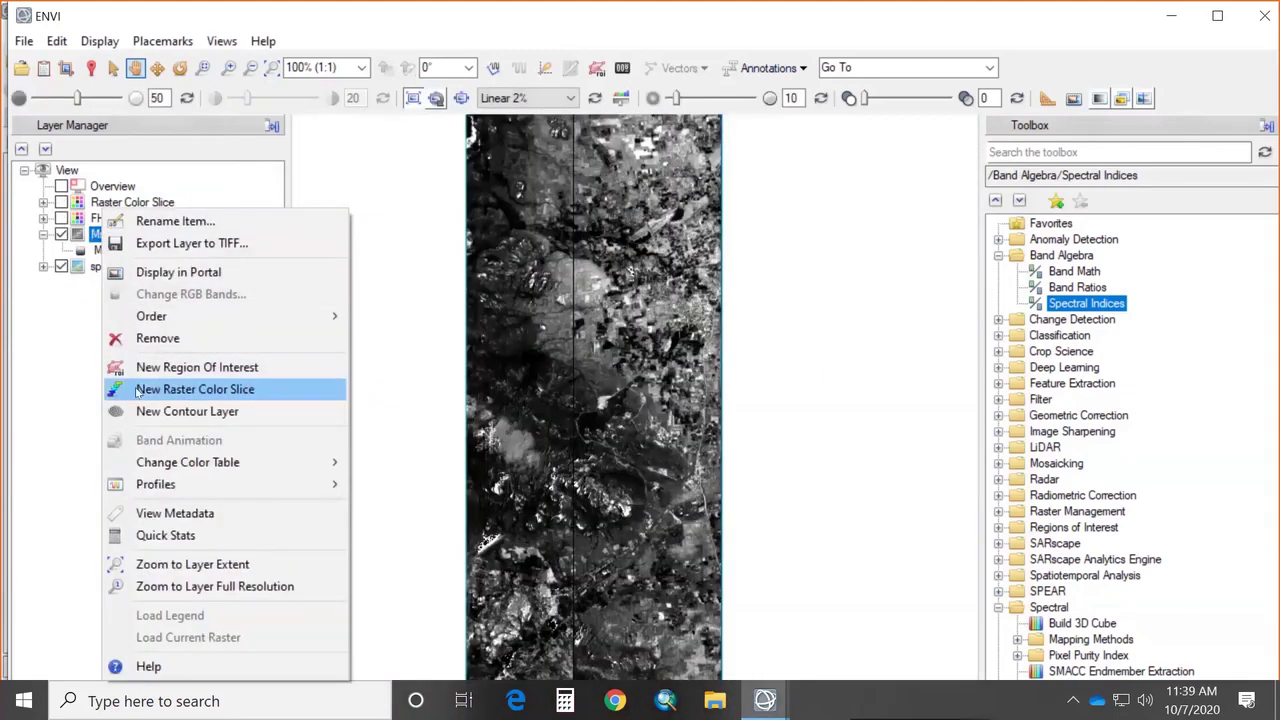
pyautogui.click(145, 389)
pyautogui.click(631, 461)
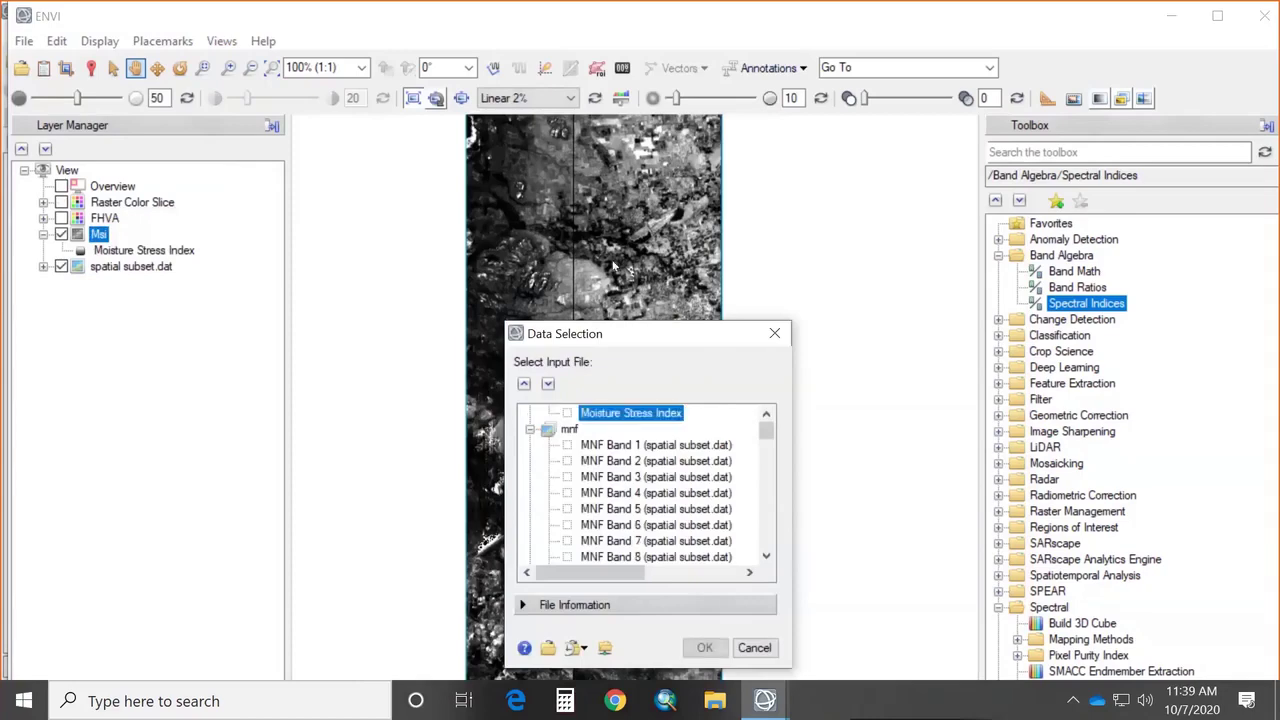
pyautogui.click(704, 647)
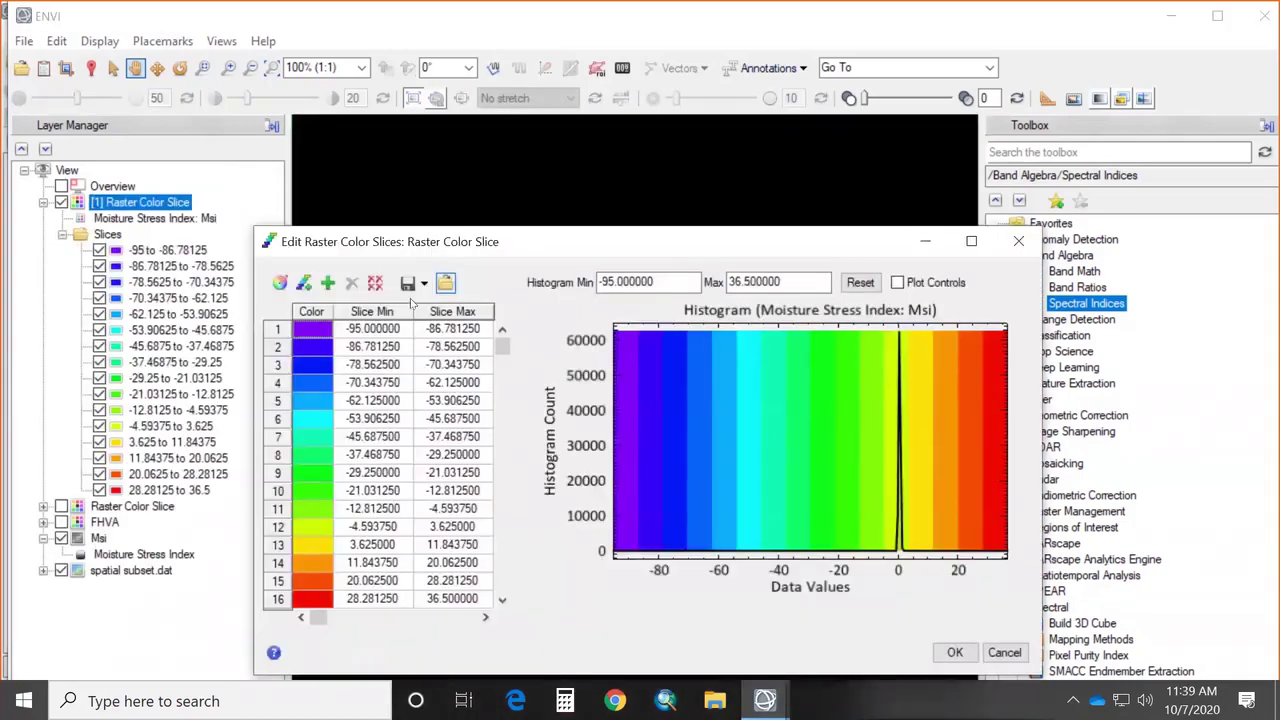
pyautogui.click(374, 283)
pyautogui.click(327, 283)
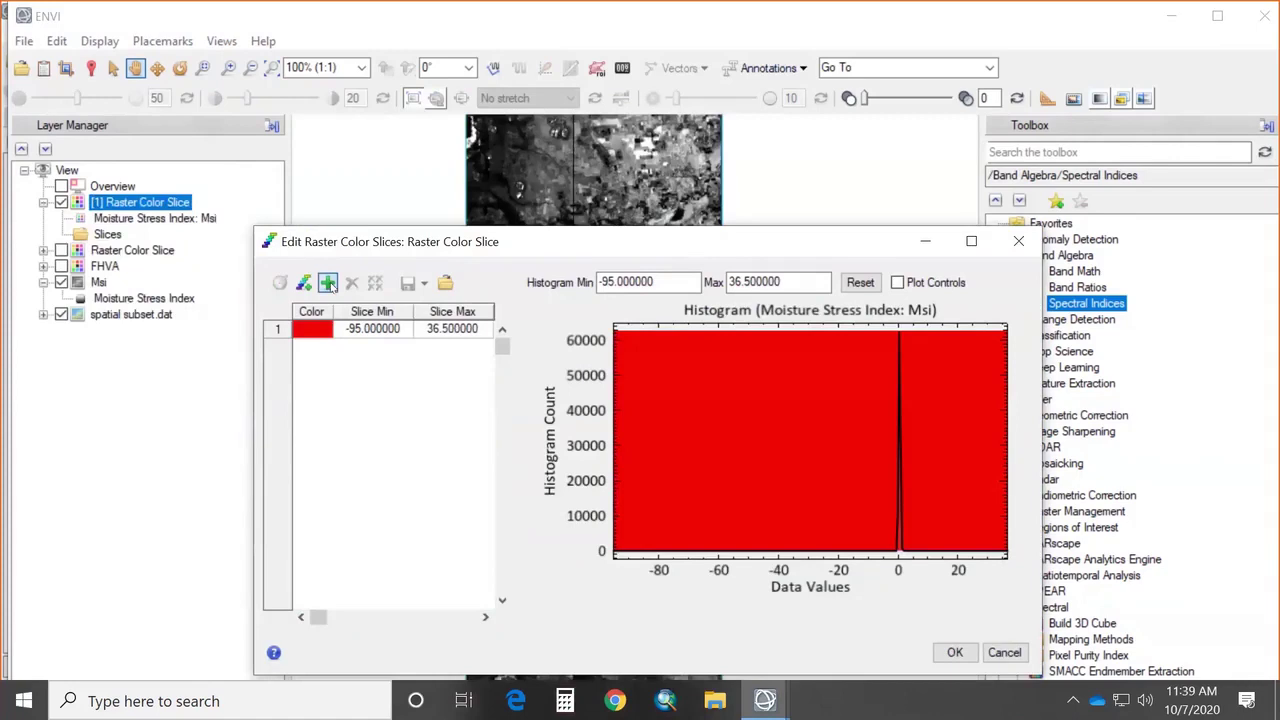
# Step: Set the red slice's minimum to 1, accept the color slice, and inspect the highlighted areas across the image
pyautogui.doubleClick(400, 330)
pyautogui.write('1')
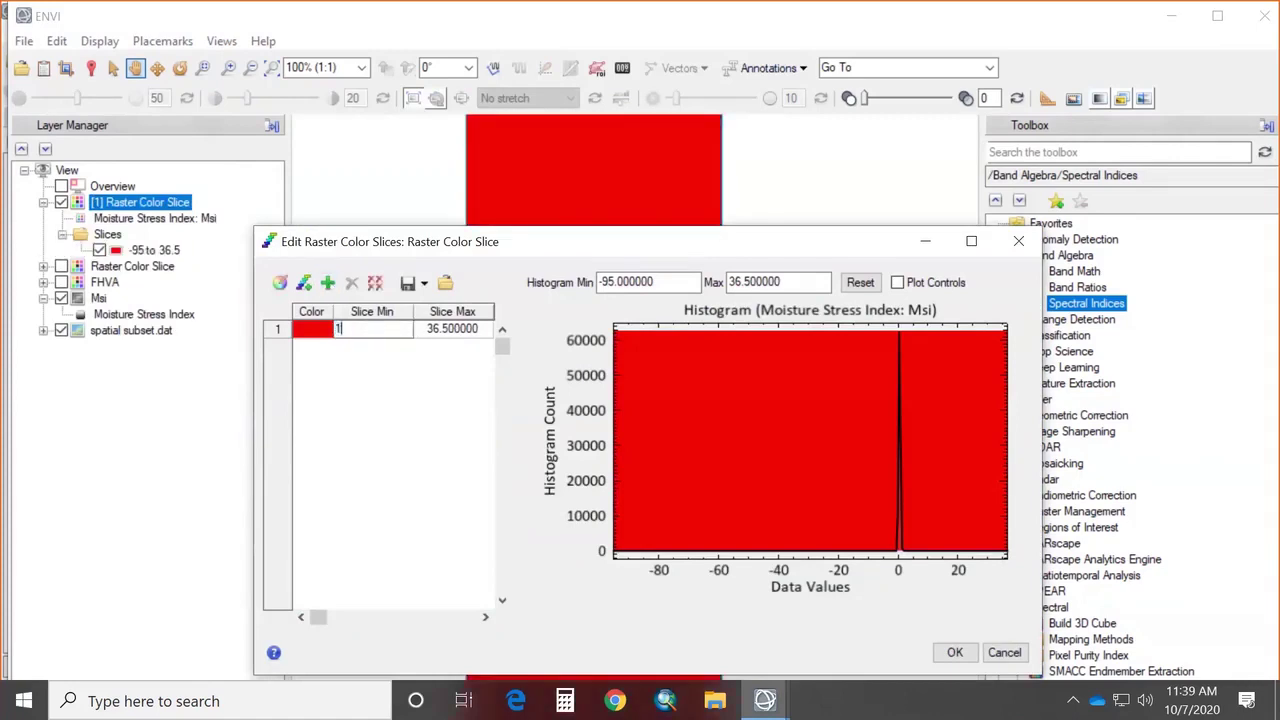
pyautogui.click(443, 330)
pyautogui.doubleClick(443, 332)
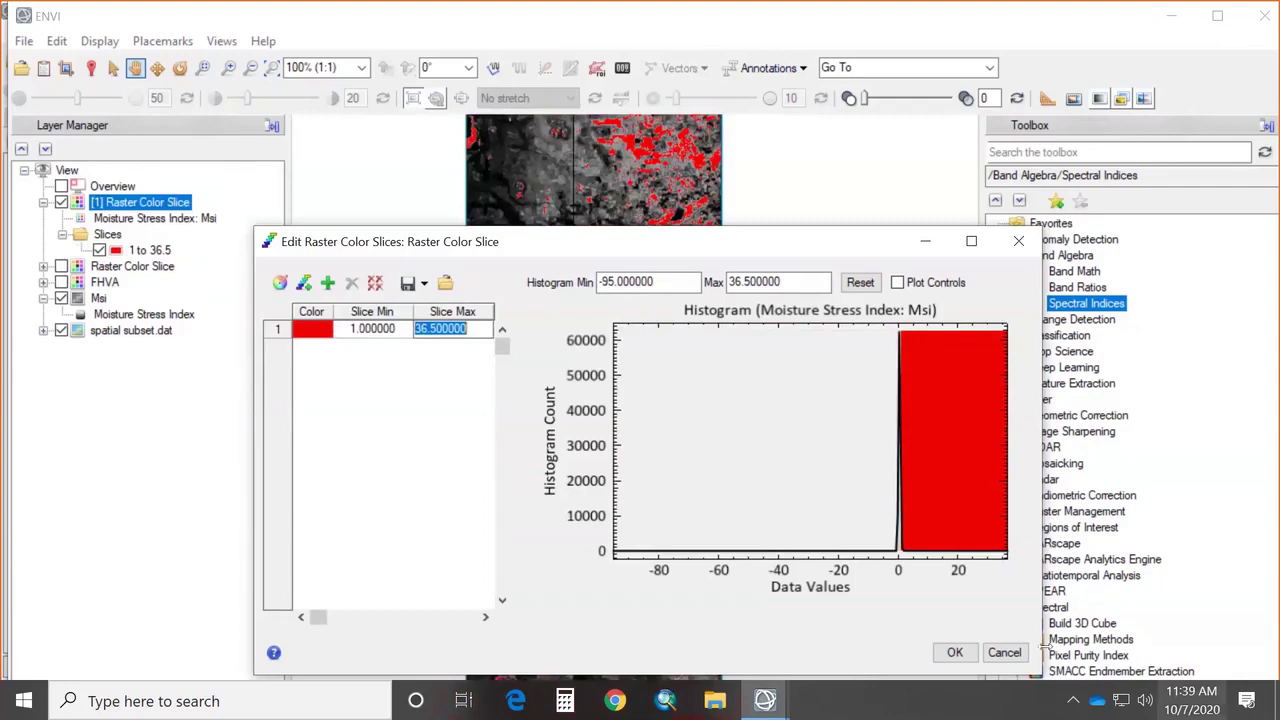
pyautogui.click(955, 652)
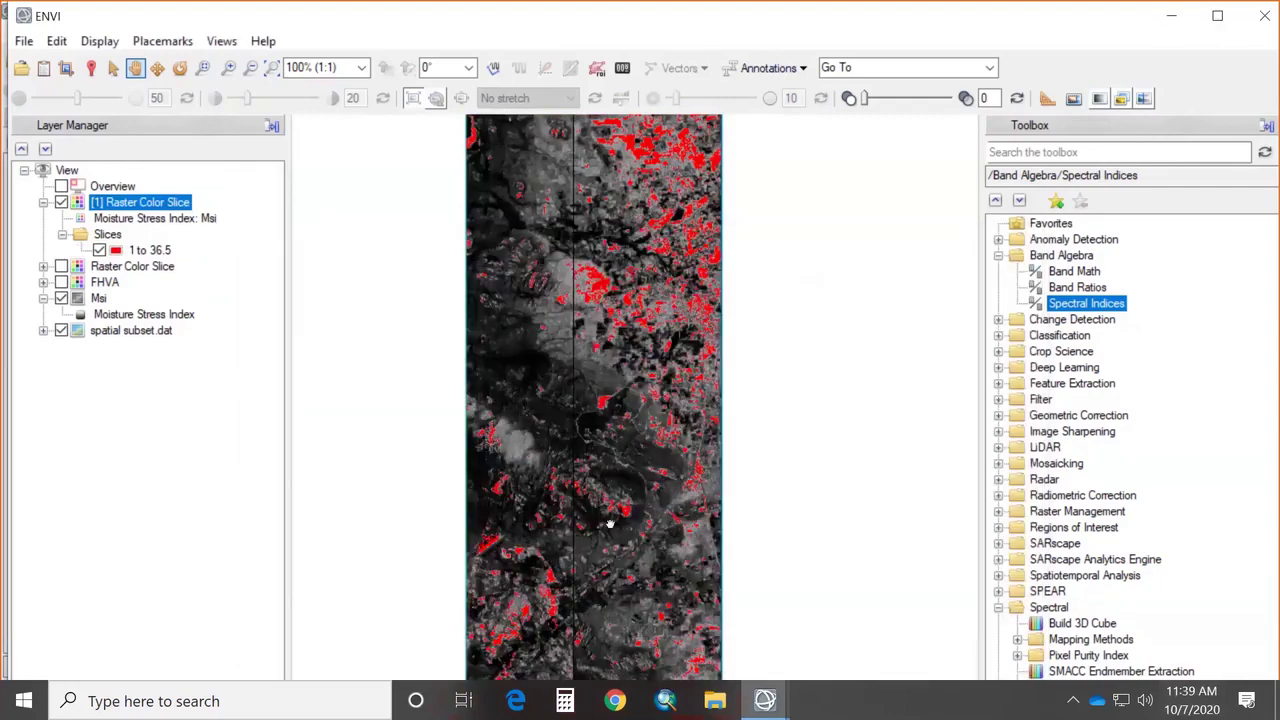
pyautogui.scroll(-1, 606, 523)
pyautogui.moveTo(593, 450); pyautogui.dragTo(598, 366)
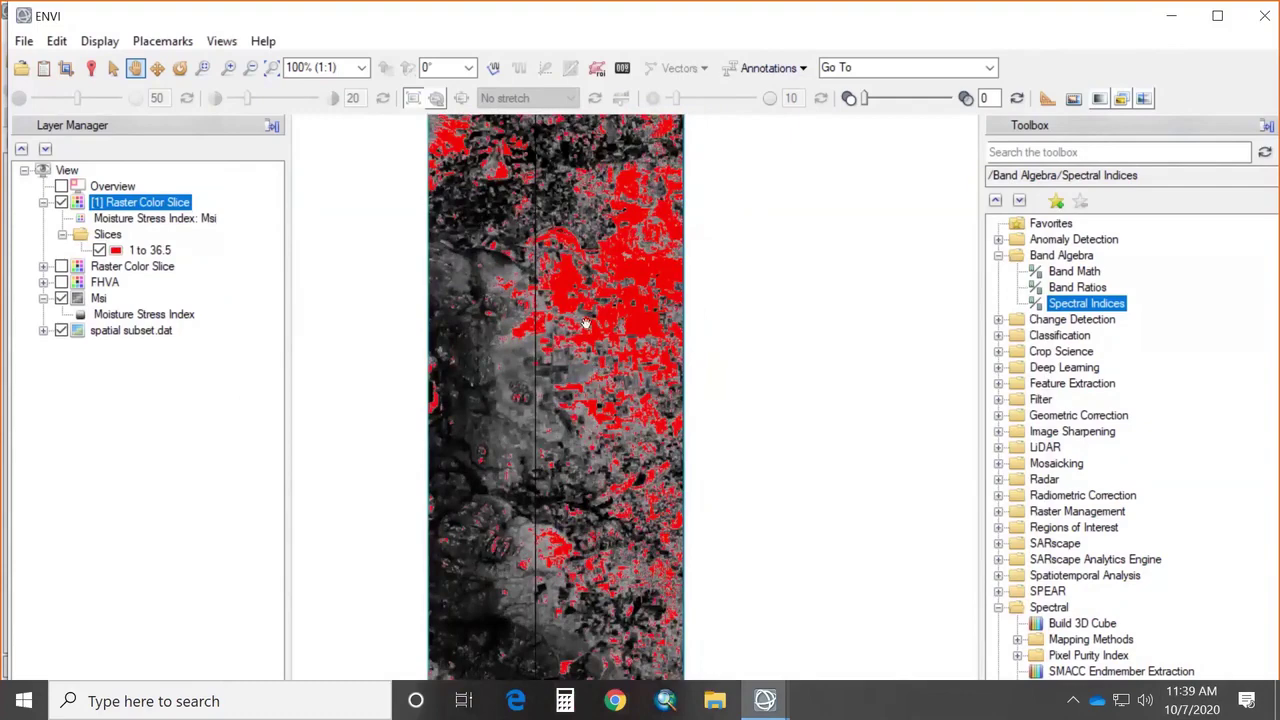
pyautogui.moveTo(586, 323); pyautogui.dragTo(615, 355)
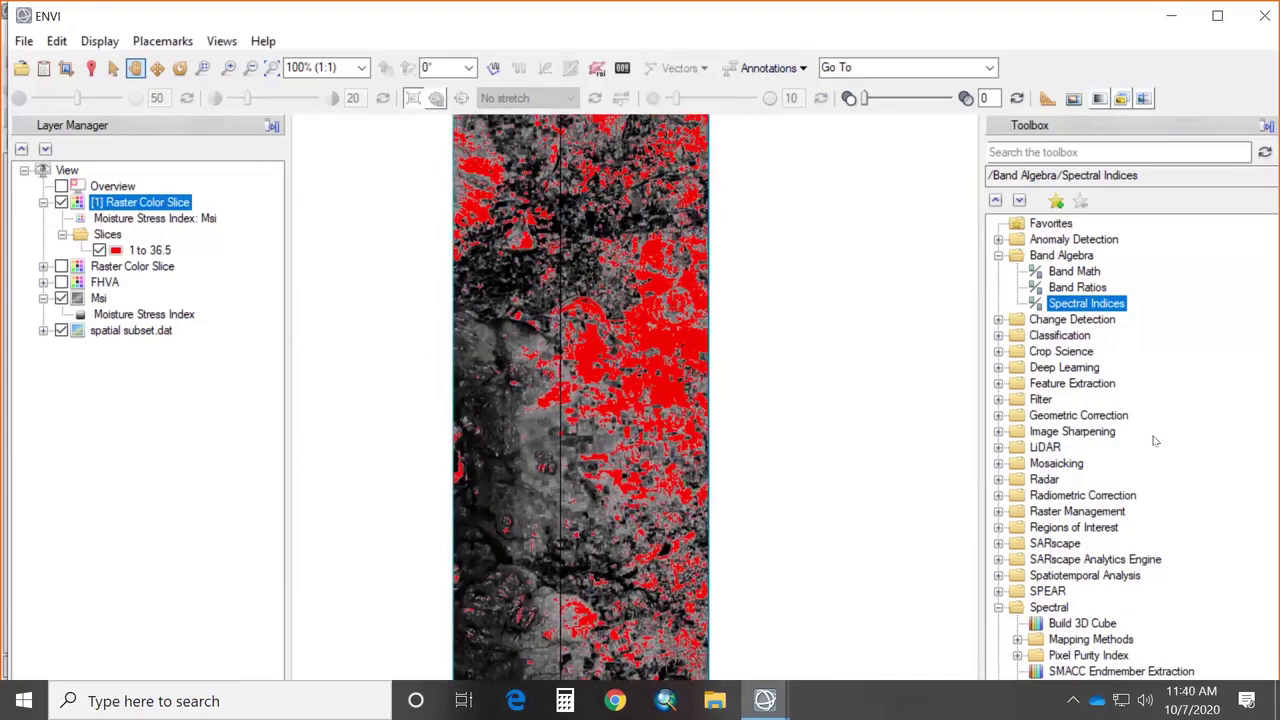
# Step: Start the Forest Health Vegetation Analysis tool with spatial subset.dat as the input file
pyautogui.scroll(-2, 1155, 441)
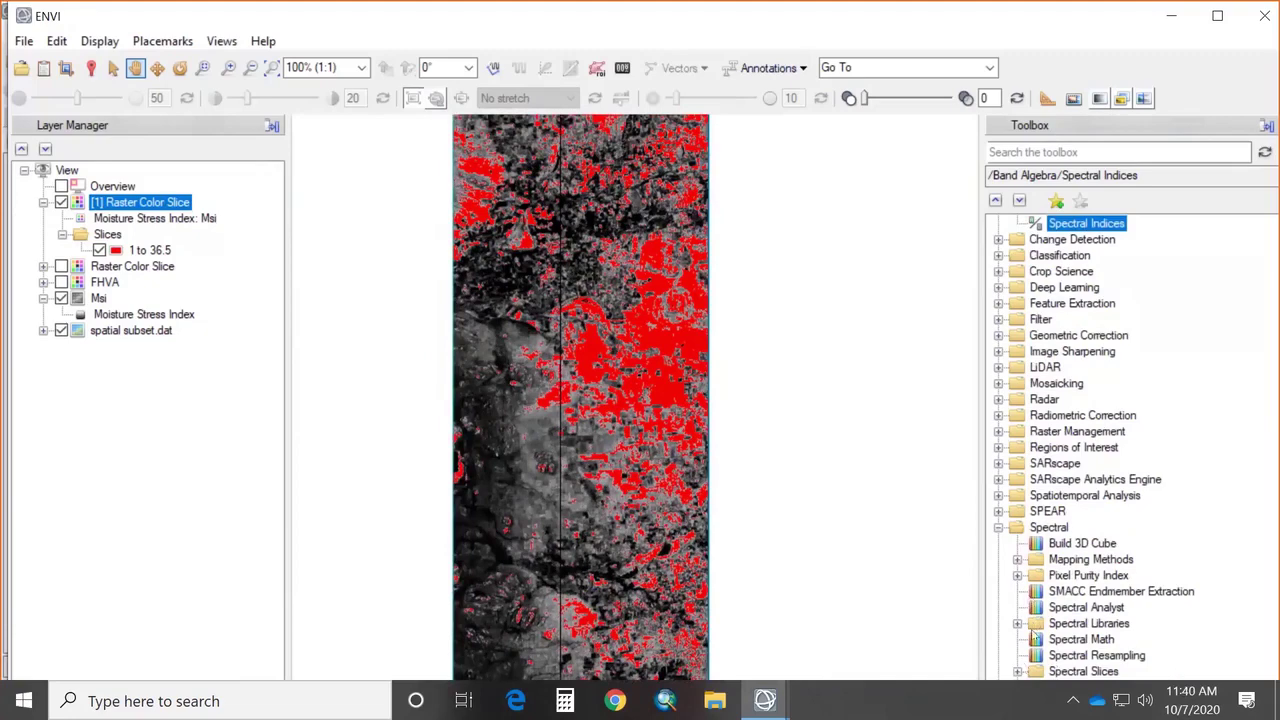
pyautogui.click(1208, 18)
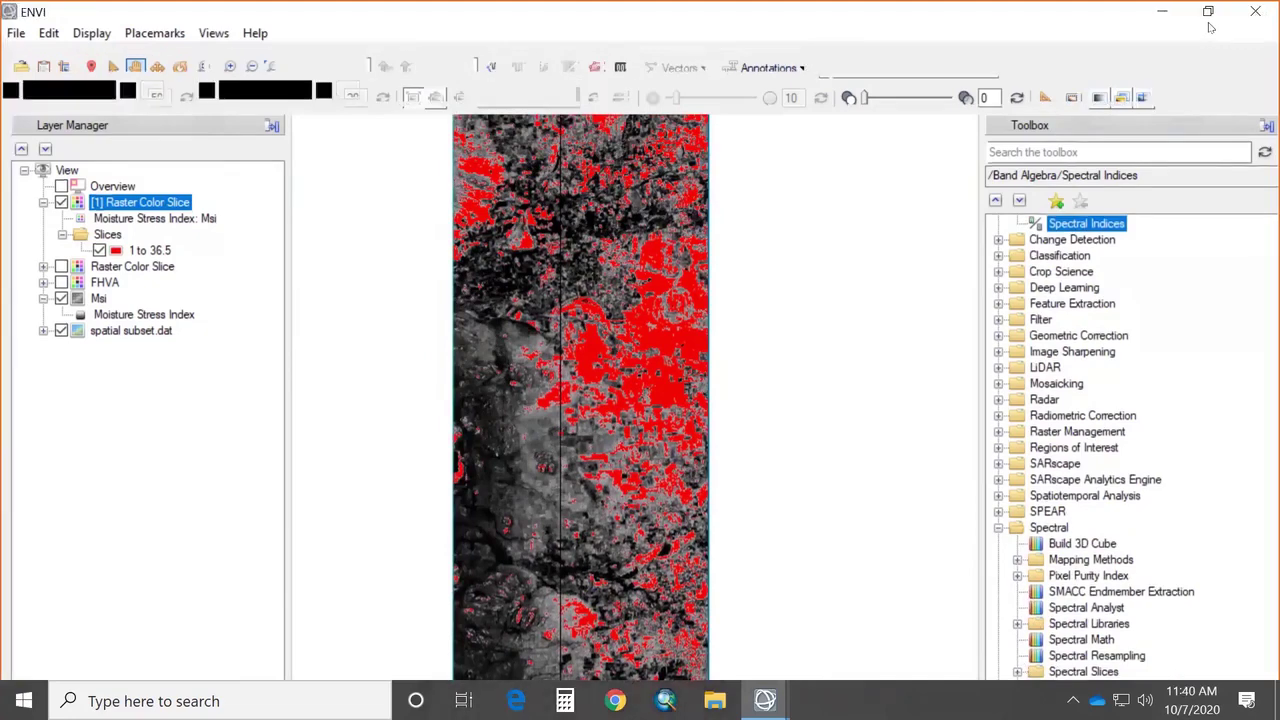
pyautogui.click(1208, 18)
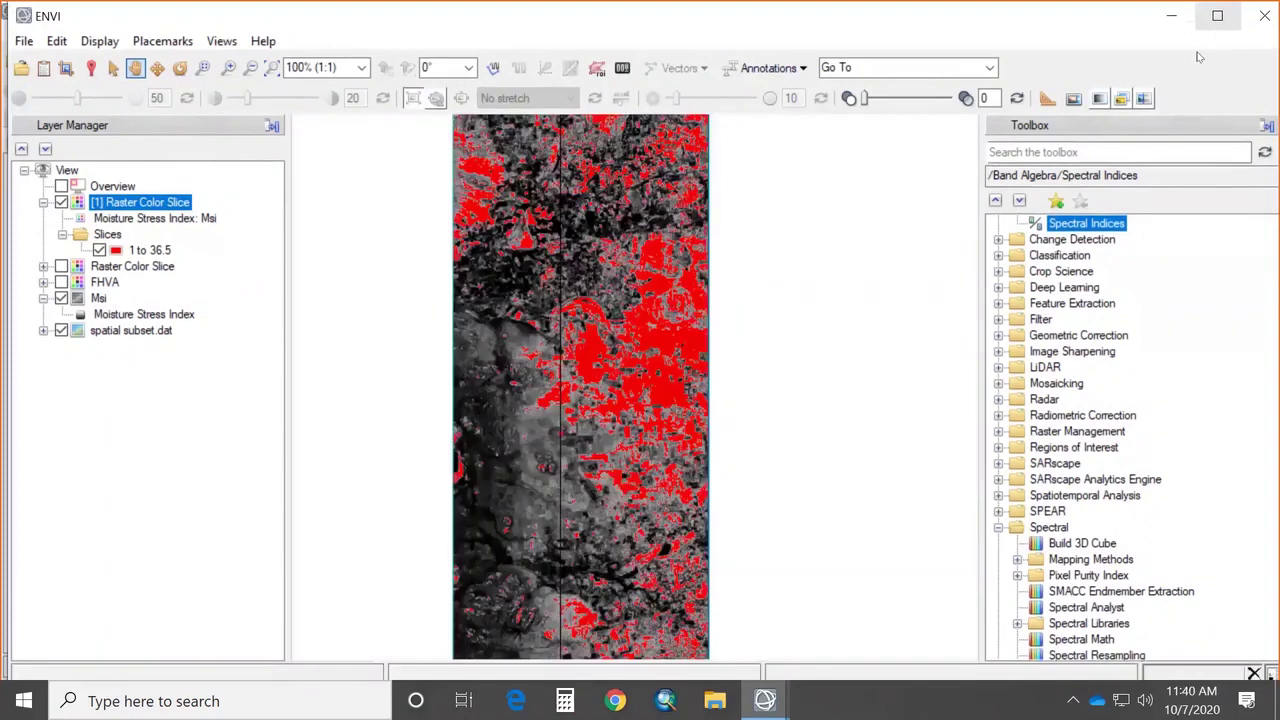
pyautogui.scroll(-5, 1036, 588)
pyautogui.doubleClick(1073, 495)
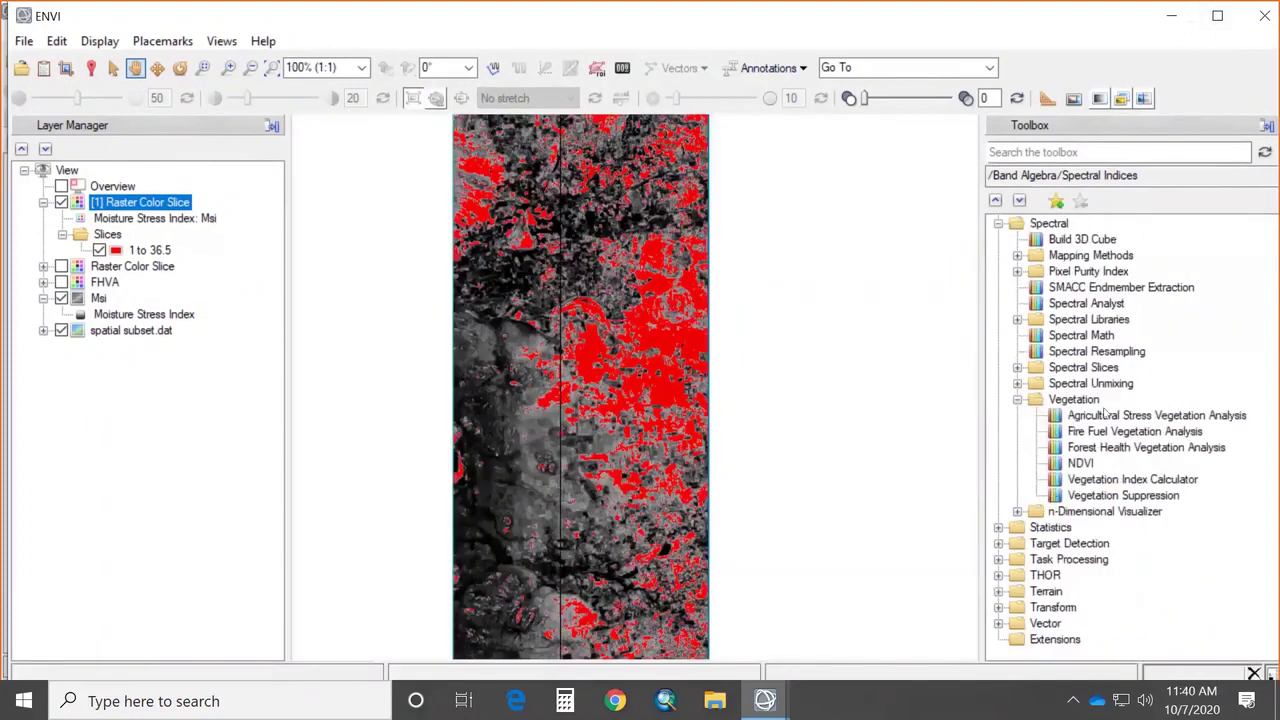
pyautogui.doubleClick(1120, 447)
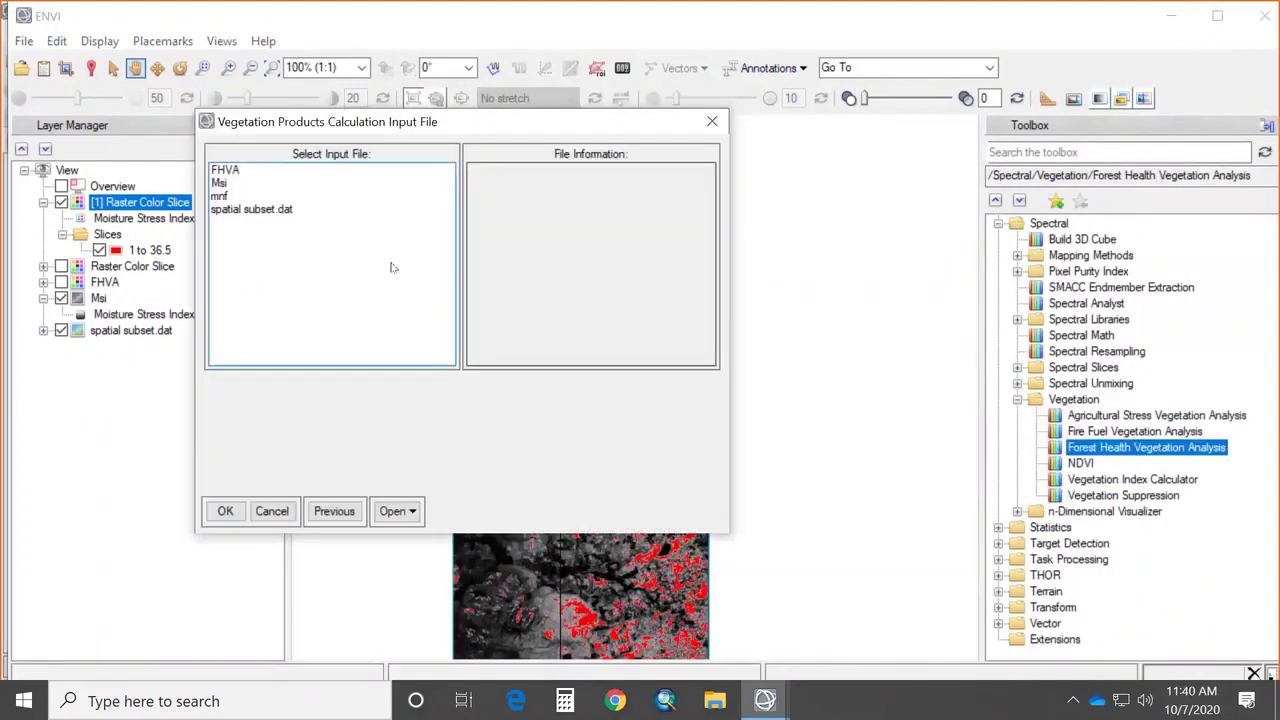
pyautogui.click(246, 209)
pyautogui.click(224, 511)
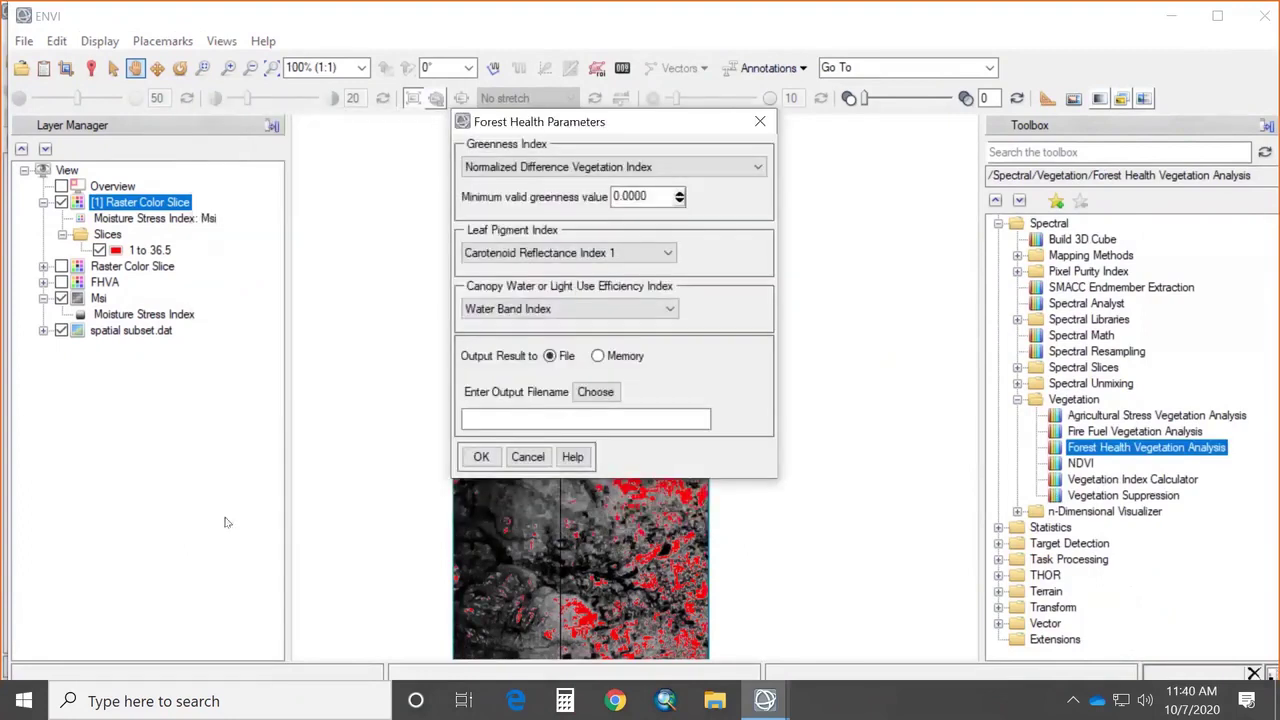
# Step: Choose Modified Red Edge Normalized Difference Vegetation Index, Carotenoid Reflectance Index 2 and Structure Insensitive Pigment Index as forest health parameters, and dismiss them without running
pyautogui.click(607, 167)
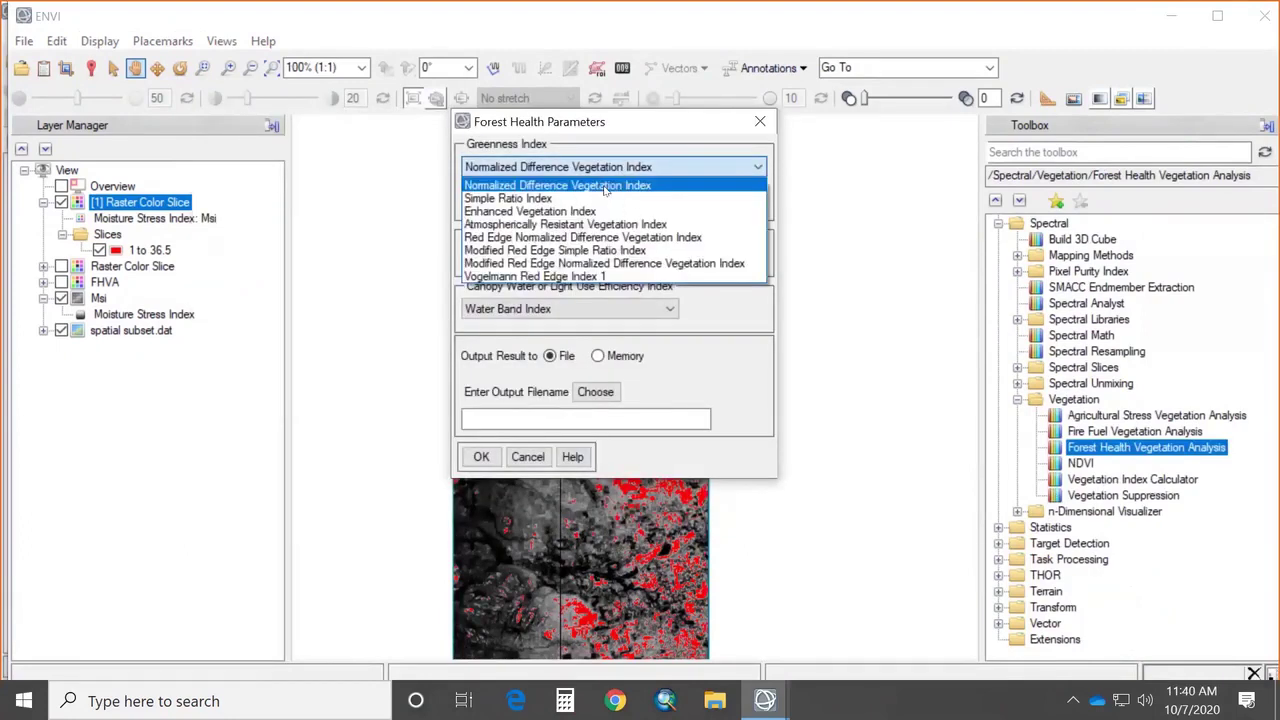
pyautogui.click(553, 265)
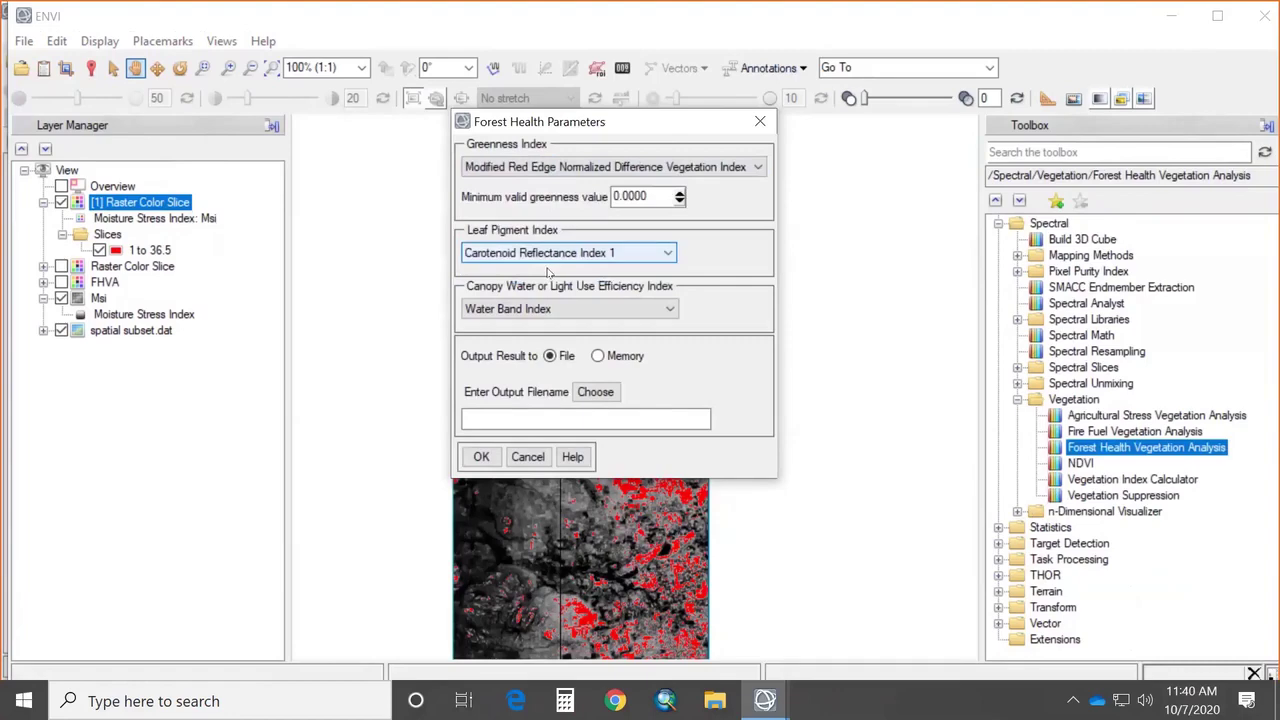
pyautogui.click(548, 253)
pyautogui.click(548, 285)
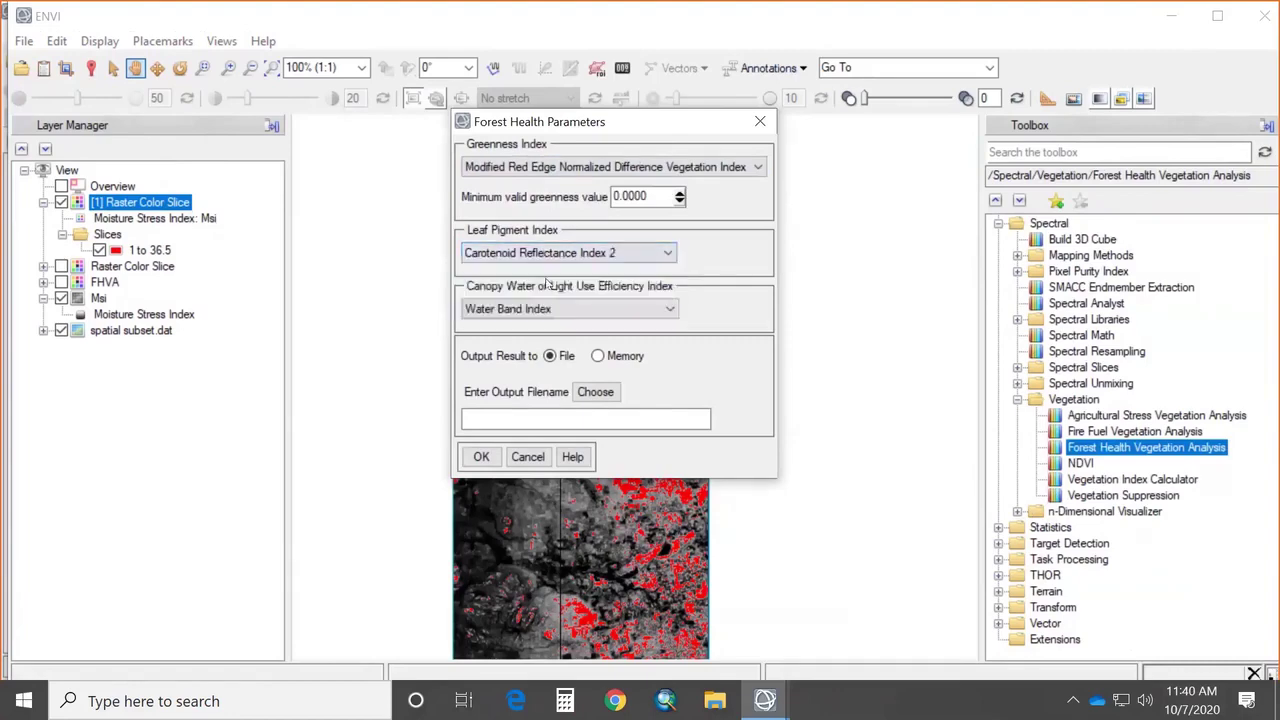
pyautogui.click(550, 309)
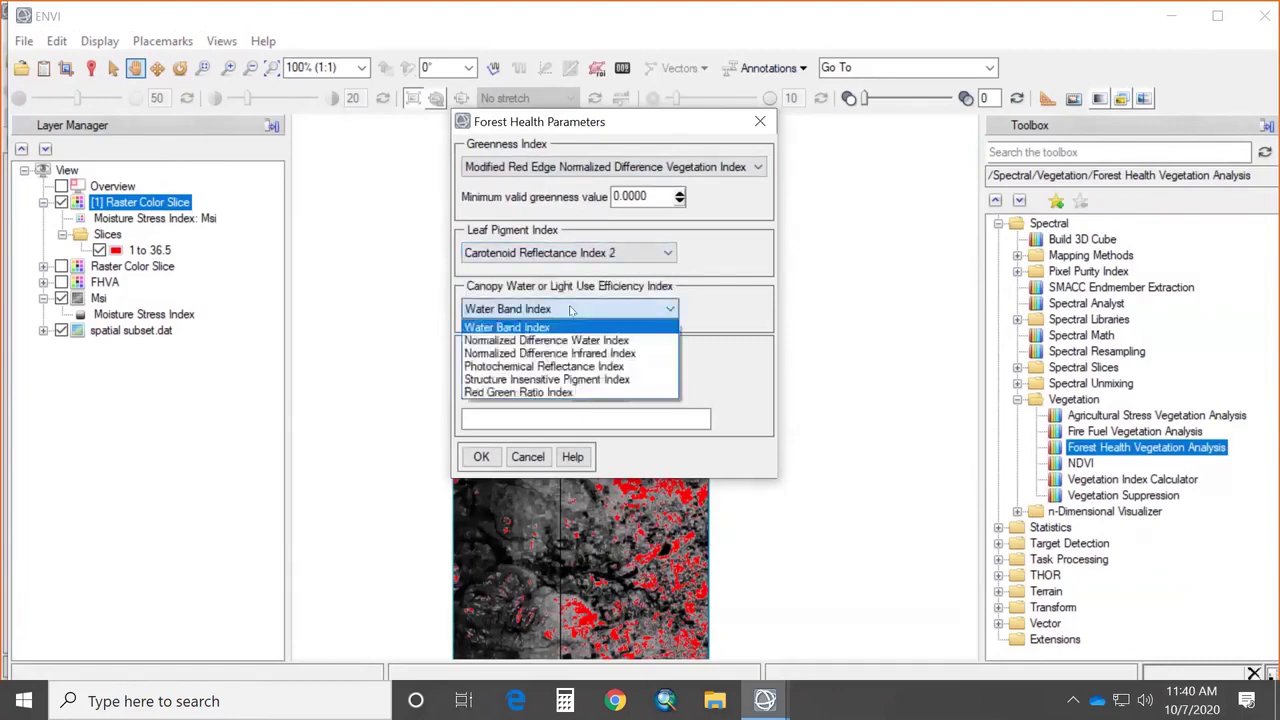
pyautogui.click(550, 380)
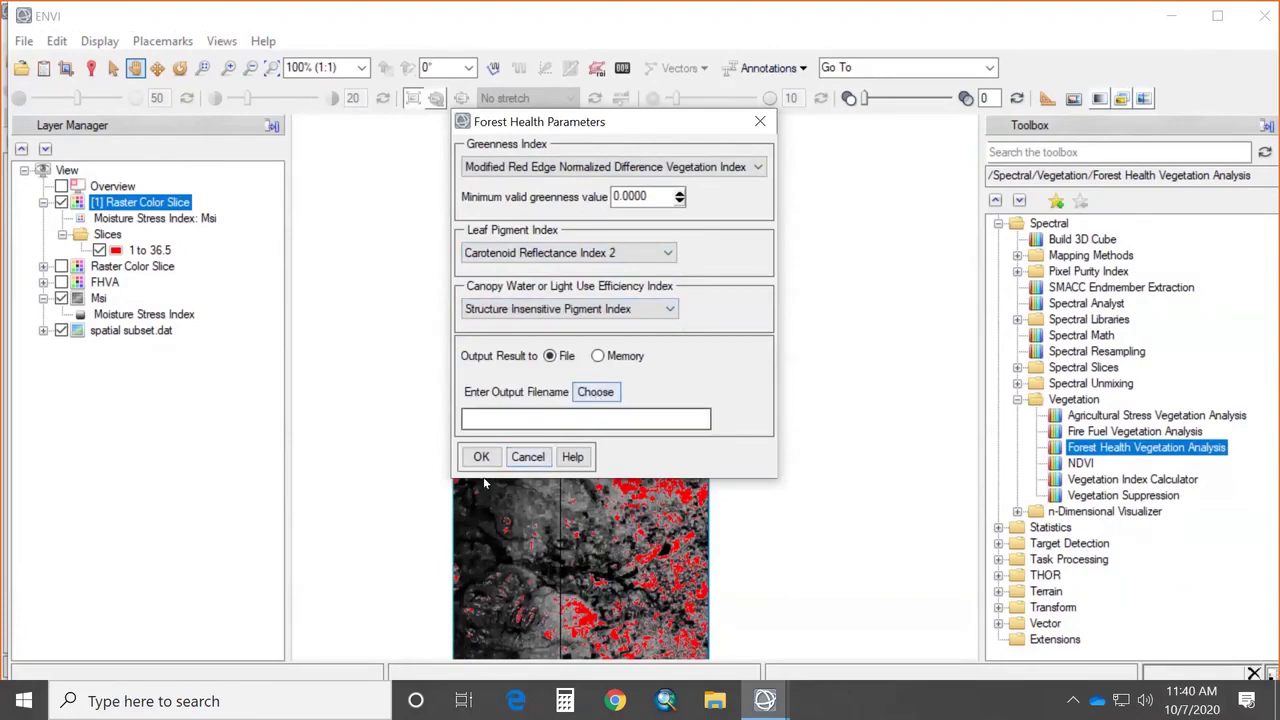
pyautogui.click(760, 121)
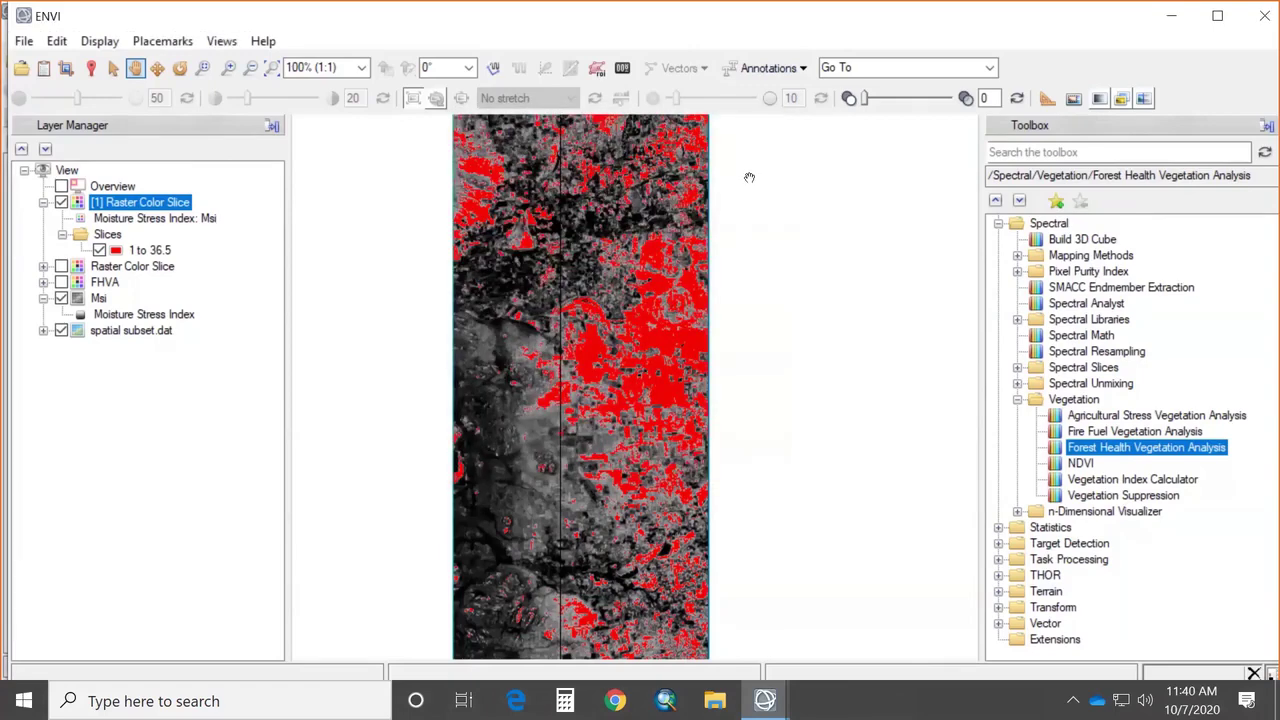
# Step: Show the FHVA layer, expand its class list, and hide the Relative Forest Health classes 3 through 9
pyautogui.click(43, 282)
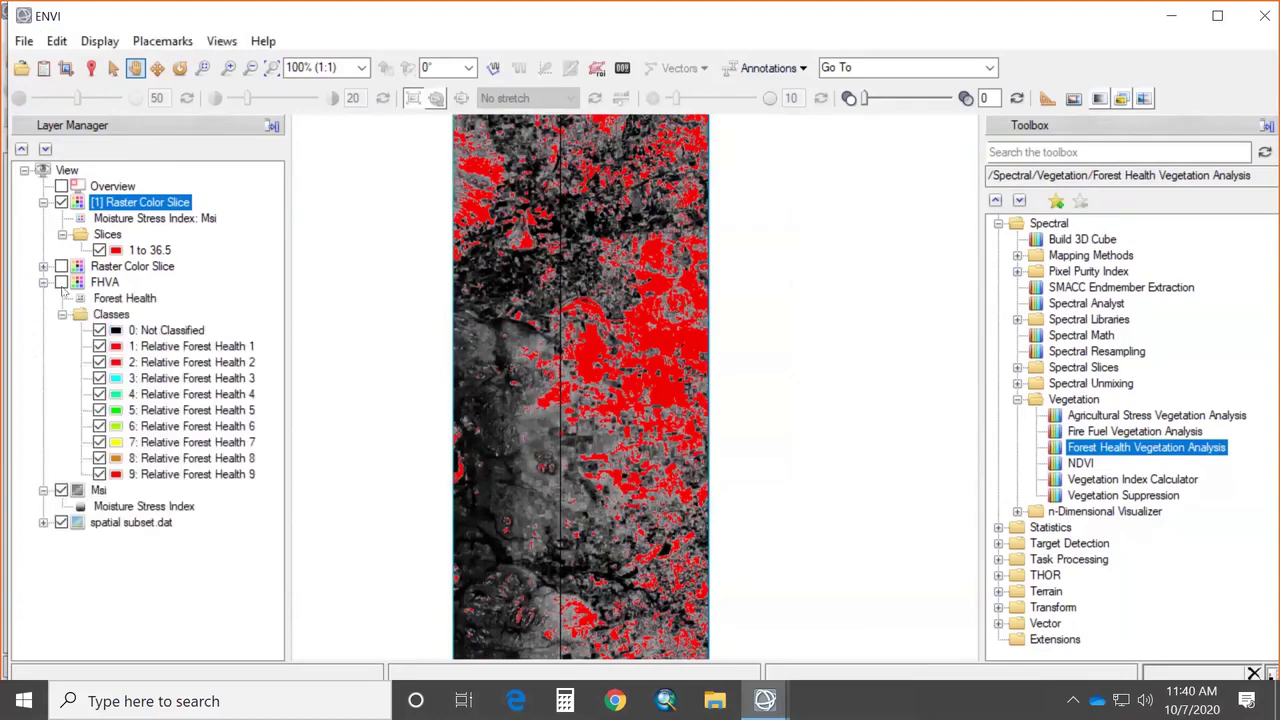
pyautogui.click(61, 283)
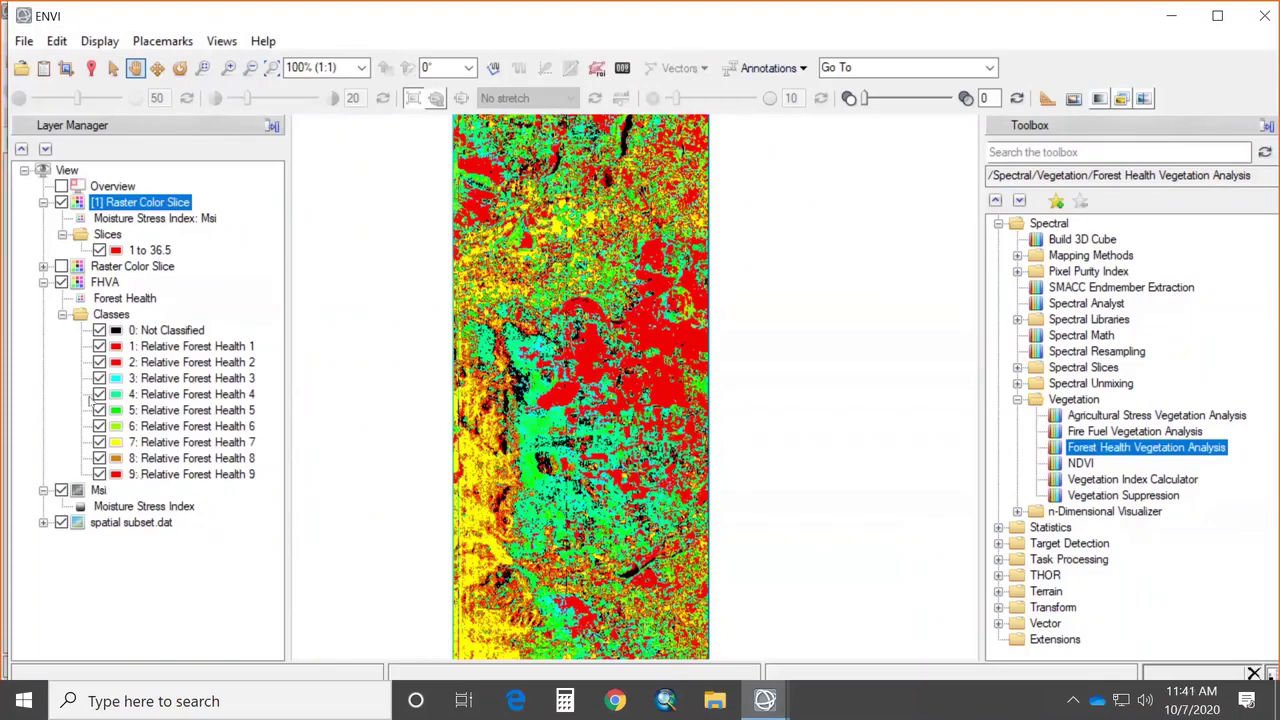
pyautogui.click(100, 378)
pyautogui.click(100, 394)
pyautogui.click(99, 410)
pyautogui.click(99, 426)
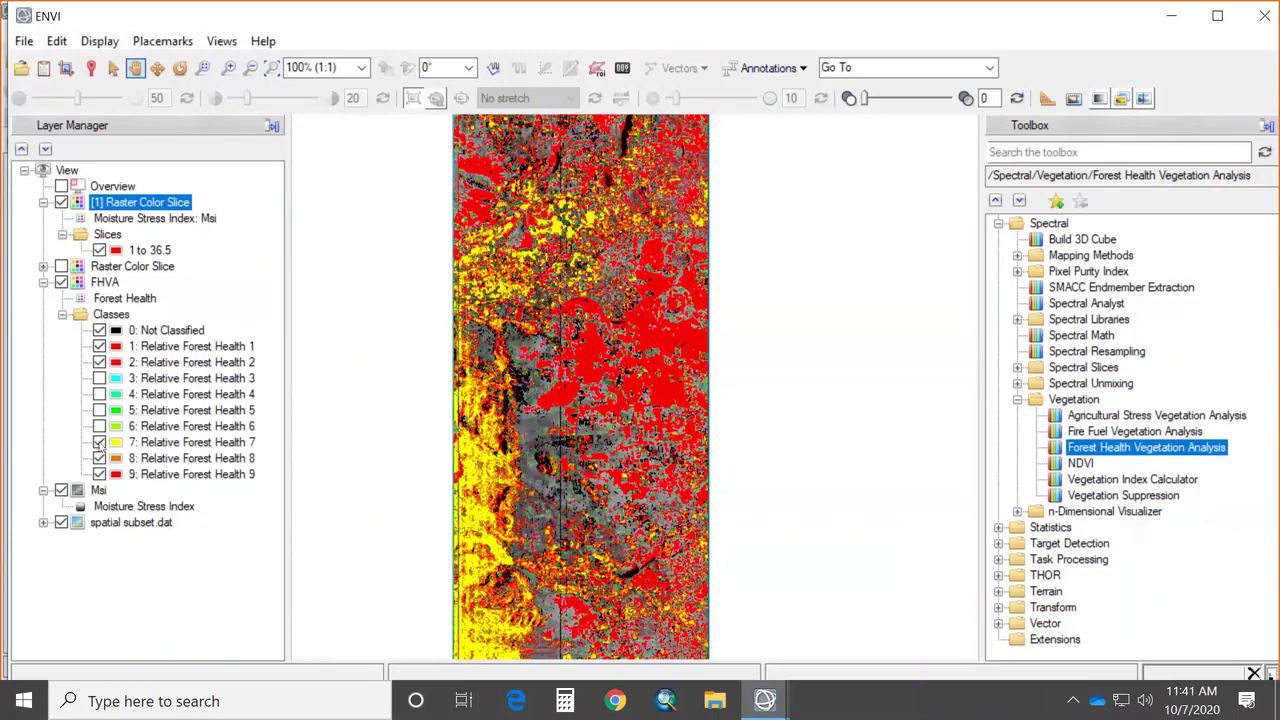
pyautogui.click(99, 474)
pyautogui.click(99, 458)
pyautogui.click(99, 442)
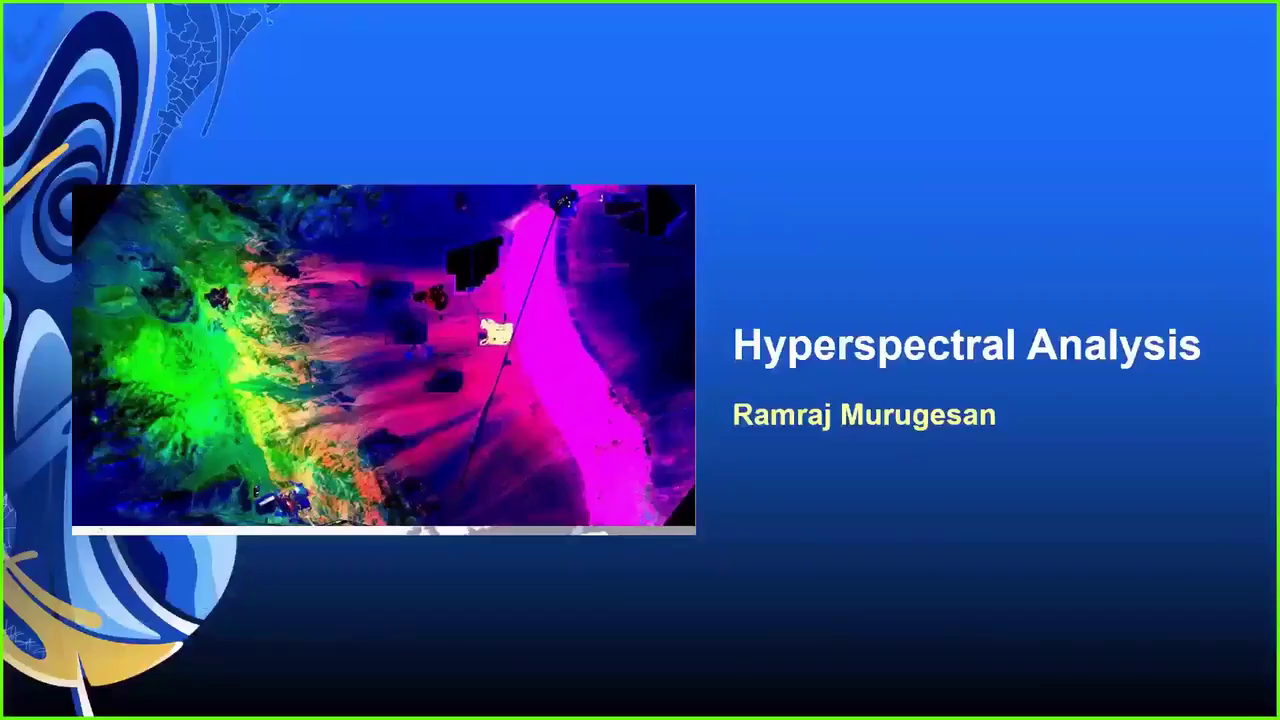
# Step: Exit the Hyperspectral Analysis slide show in PowerPoint and resume presenting from the current slide
pyautogui.press('Escape')
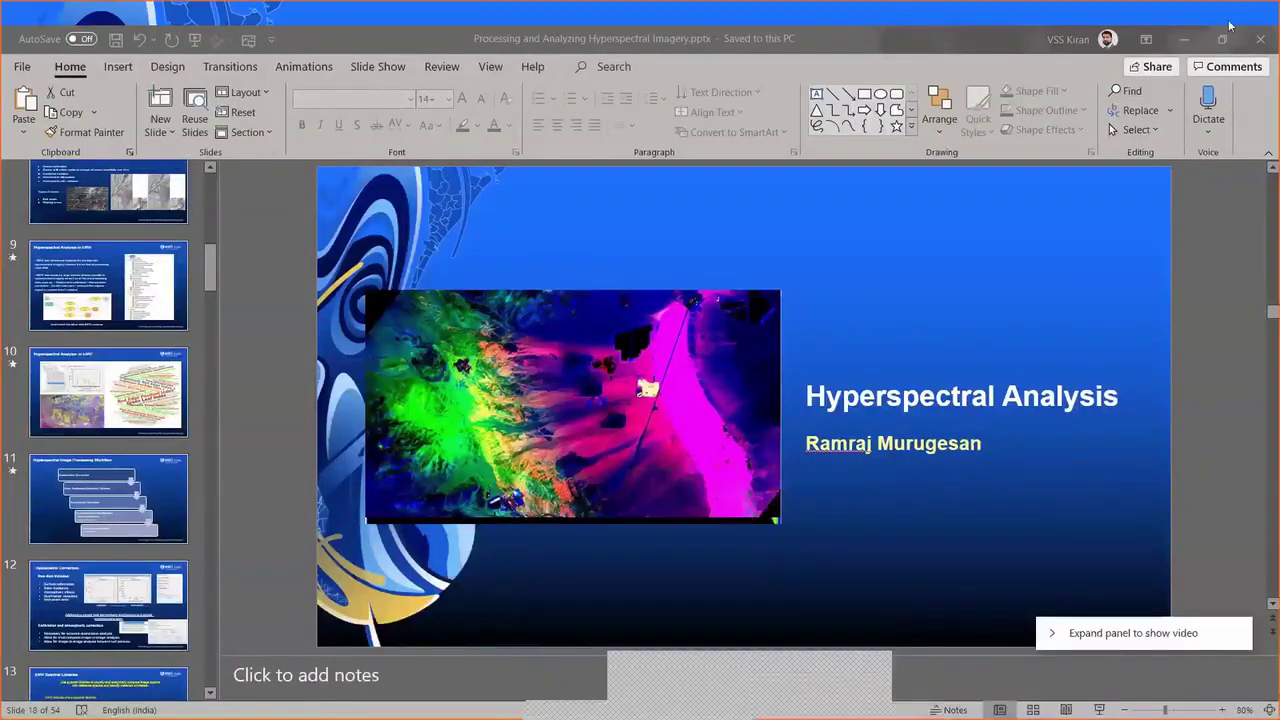
pyautogui.hotkey('shift', 'F5')
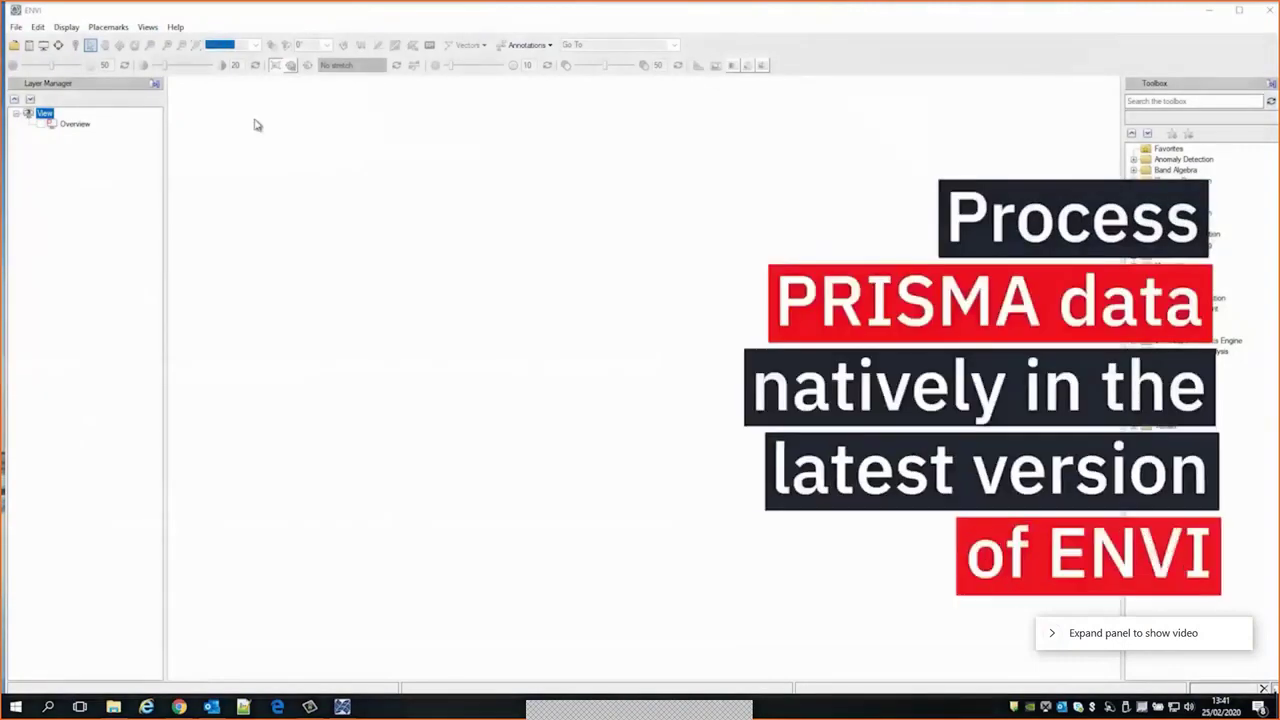
pyautogui.click(16, 27)
pyautogui.moveTo(43, 57)
pyautogui.moveTo(249, 57)
pyautogui.click(372, 396)
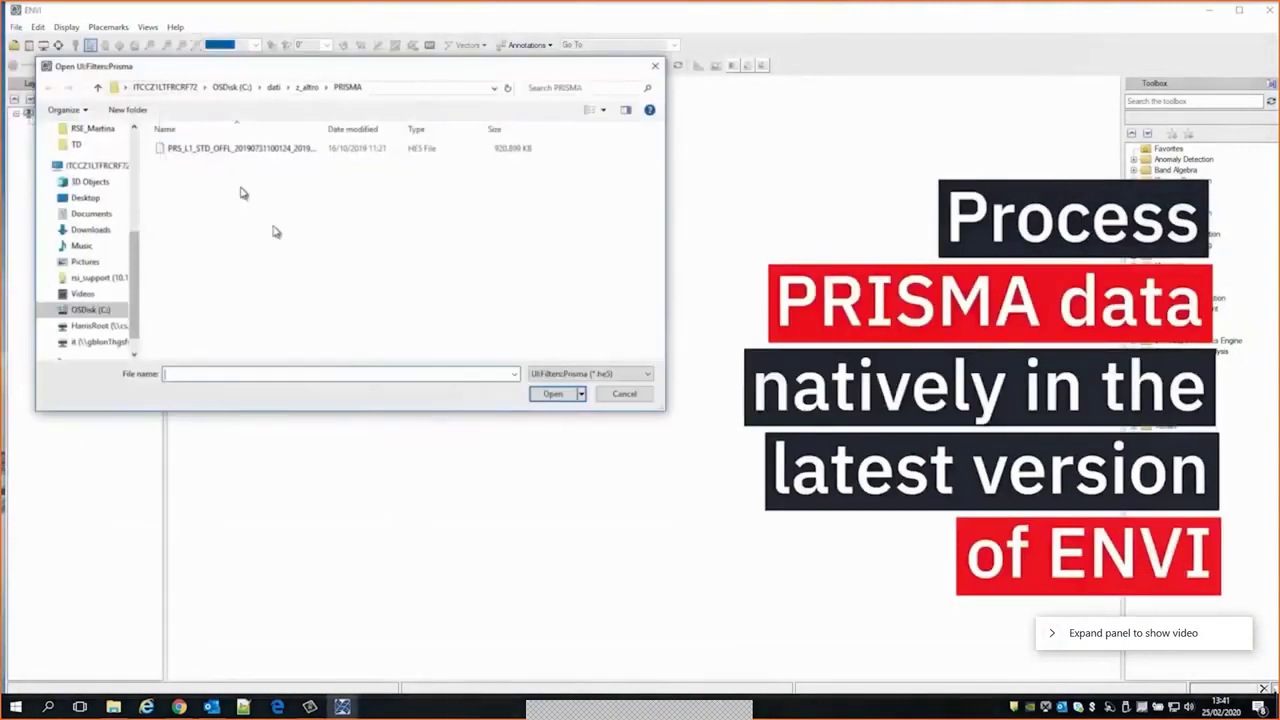
pyautogui.click(224, 152)
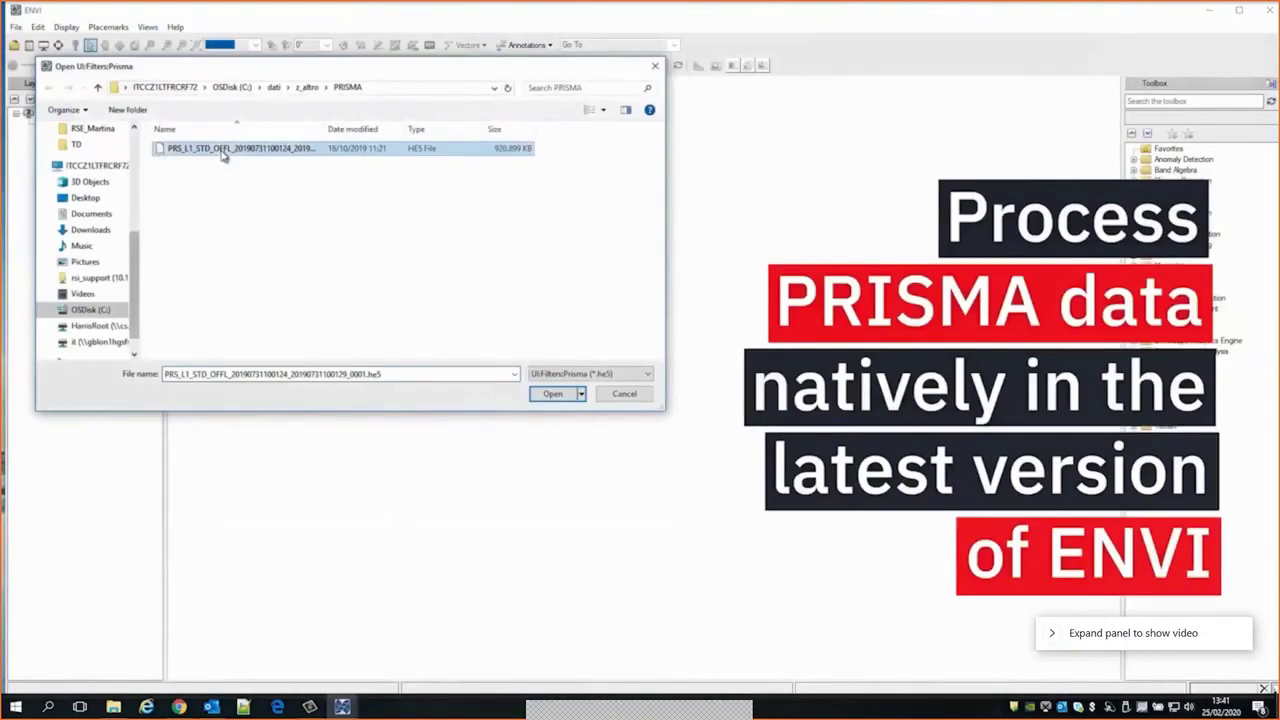
pyautogui.click(550, 395)
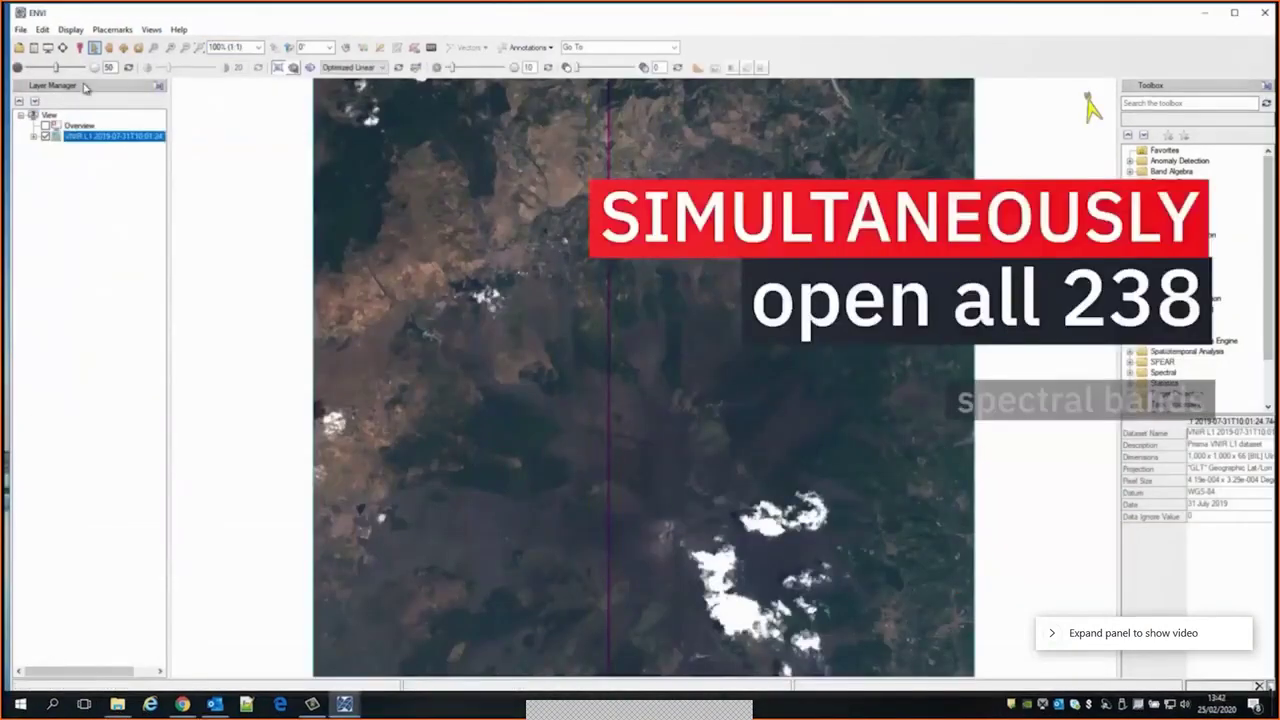
# Step: Inspect the VNIR L1 dataset's metadata from the Data Manager, including its coordinate system, spectral and time information, and close it
pyautogui.click(33, 47)
pyautogui.moveTo(463, 145)
pyautogui.mouseDown()
pyautogui.moveTo(450, 410)
pyautogui.moveTo(463, 130)
pyautogui.mouseUp()
pyautogui.rightClick(268, 120)
pyautogui.click(313, 204)
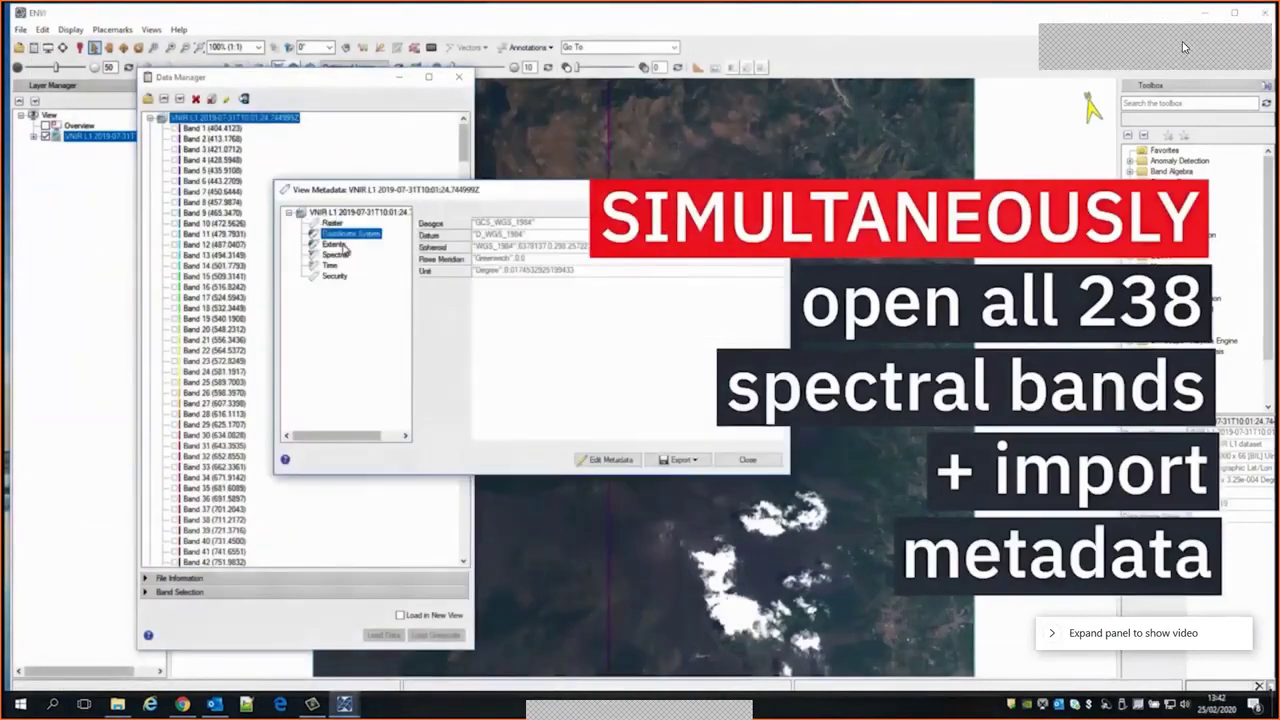
pyautogui.click(335, 254)
pyautogui.click(330, 265)
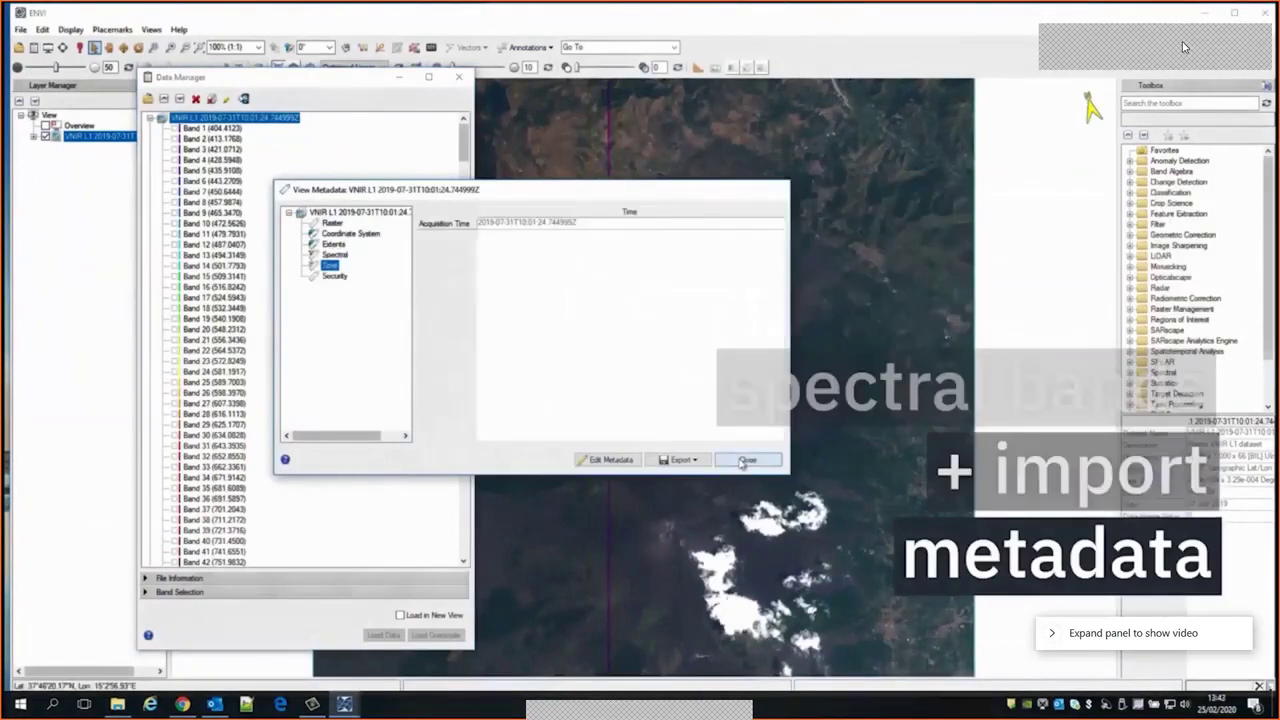
pyautogui.click(747, 460)
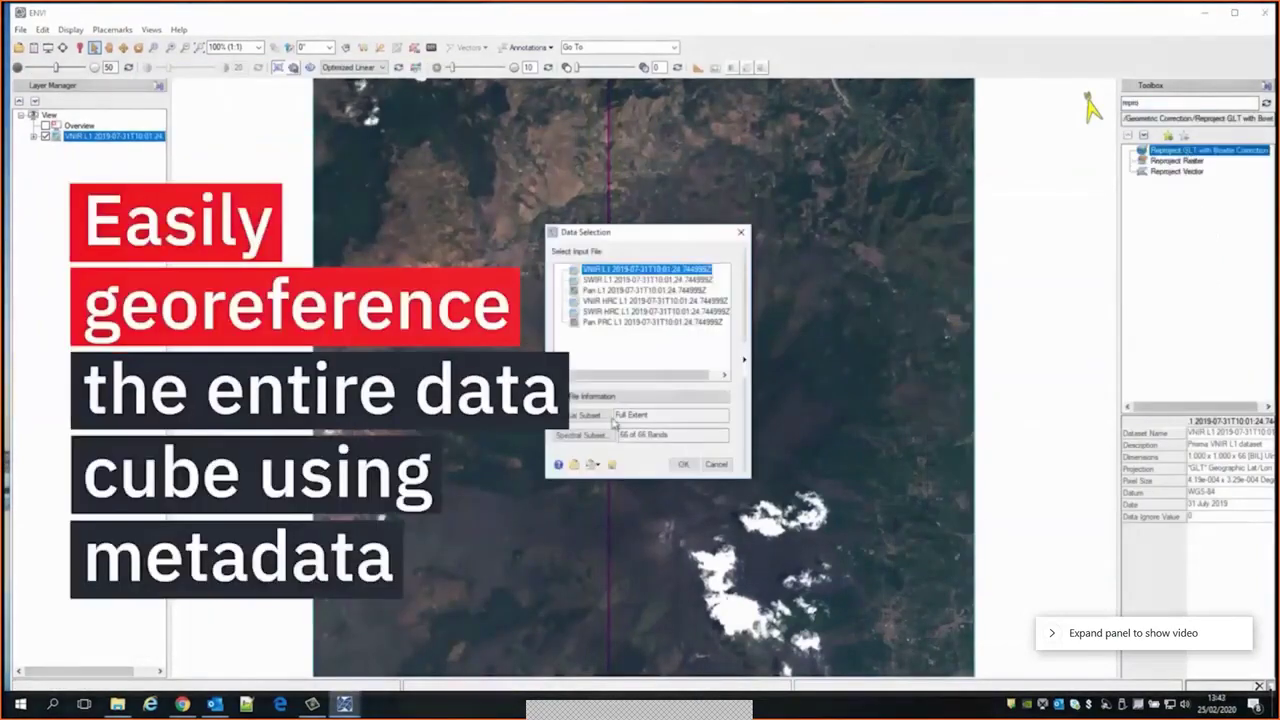
# Step: Reproject the VNIR L1 dataset with bowtie correction to Geographic WGS-84 using Distance Weighted interpolation, saving the displayed result as Prisma_L1_geo.dat
pyautogui.click(683, 464)
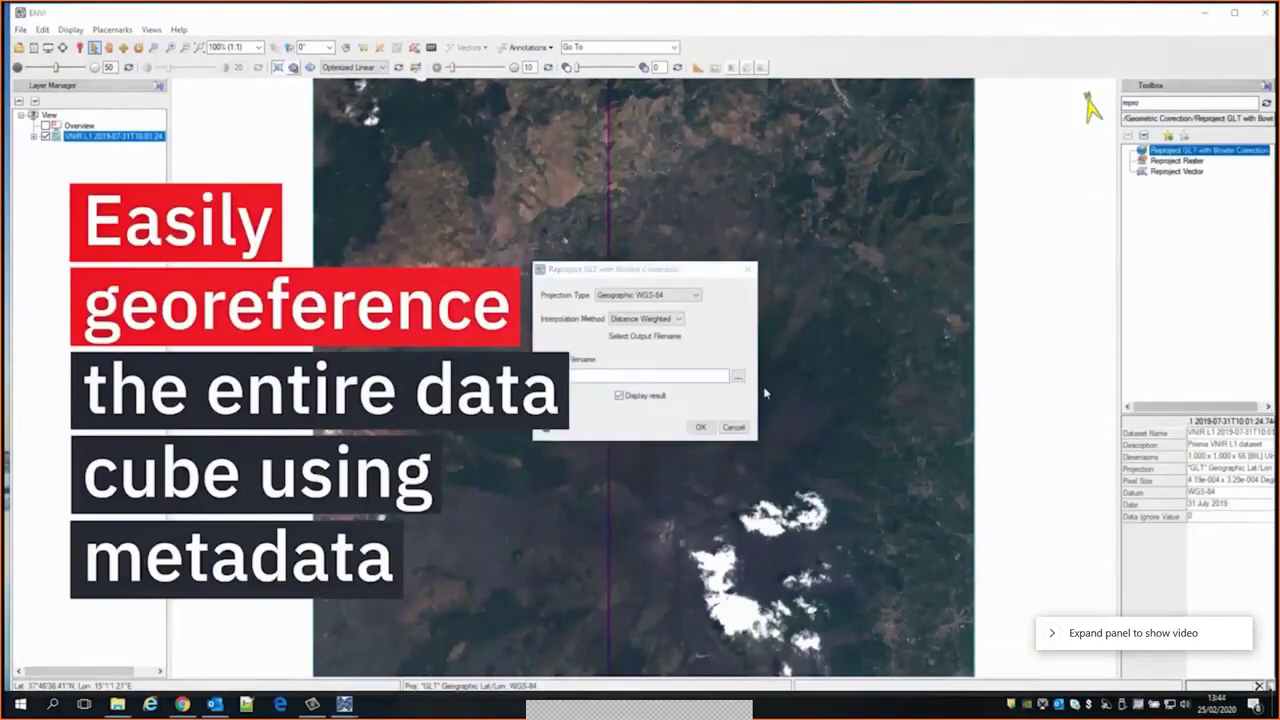
pyautogui.click(737, 378)
pyautogui.write('Prisma_L1_geo')
pyautogui.press('Return')
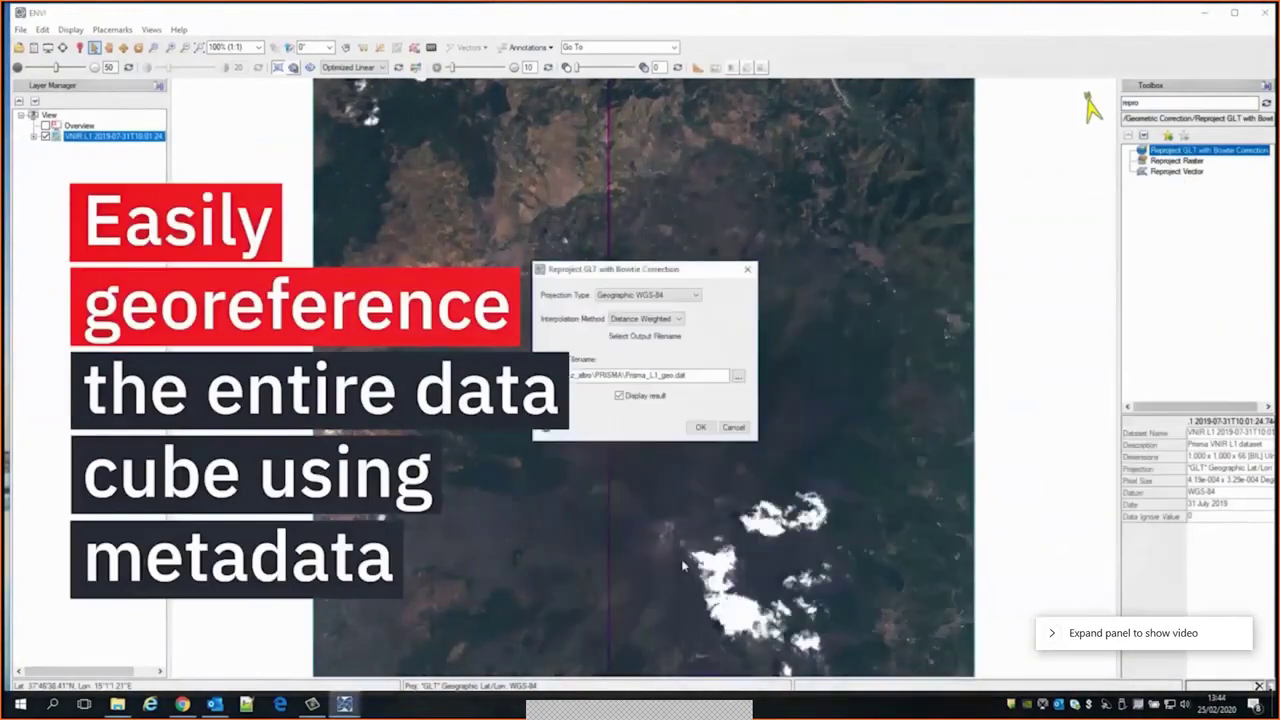
pyautogui.press('Return')
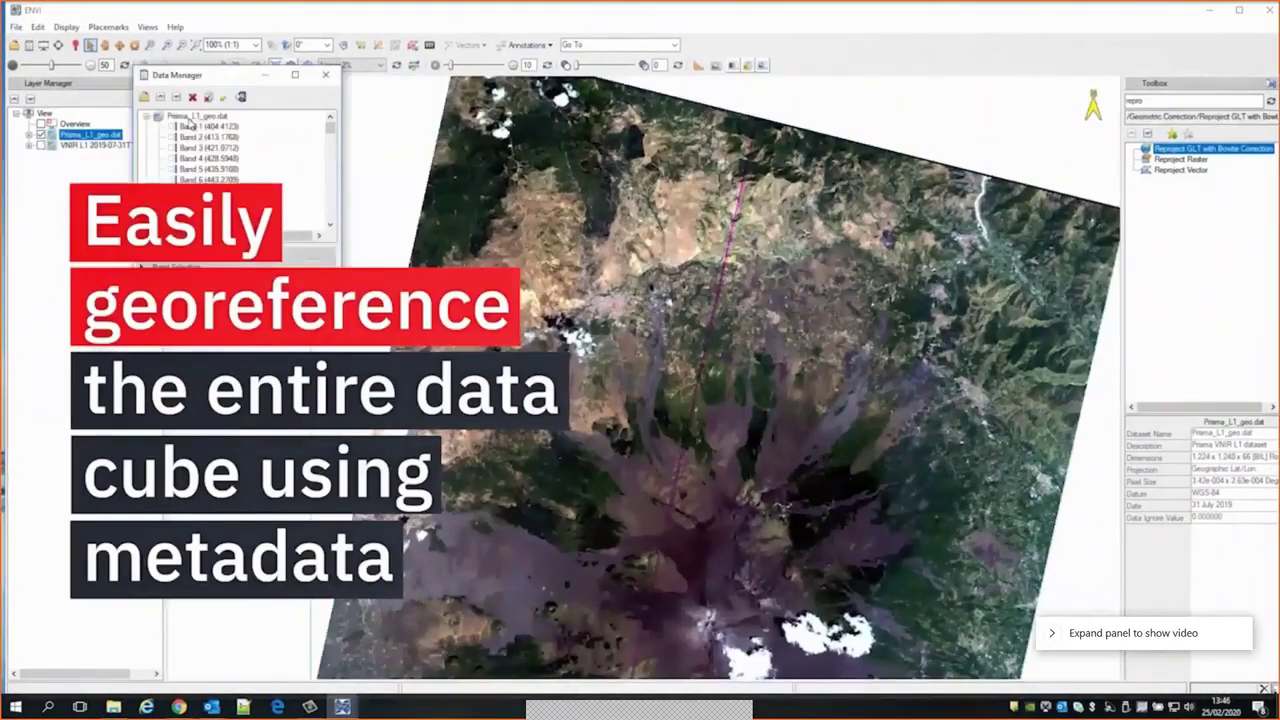
# Step: Load Prisma_L1_geo.dat as a color-infrared image and plot a vegetated pixel's spectral profile in an enlarged window
pyautogui.rightClick(197, 116)
pyautogui.click(227, 141)
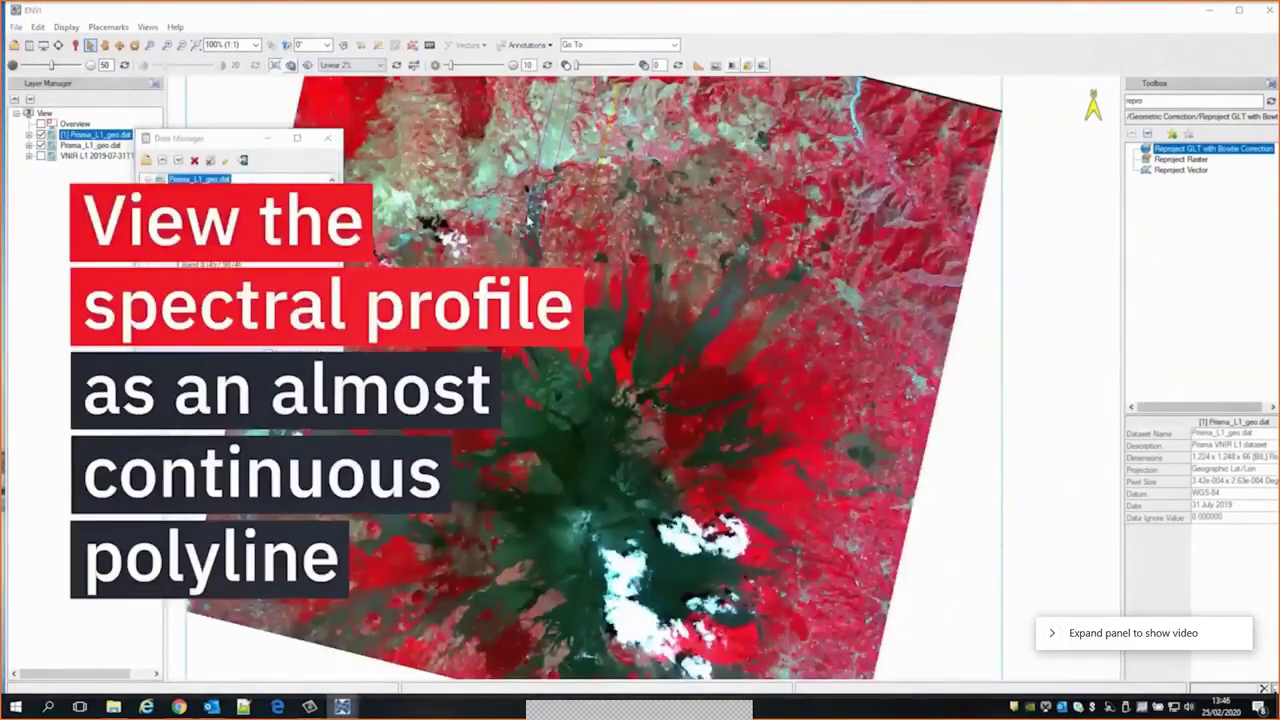
pyautogui.click(363, 45)
pyautogui.moveTo(843, 290); pyautogui.dragTo(805, 157)
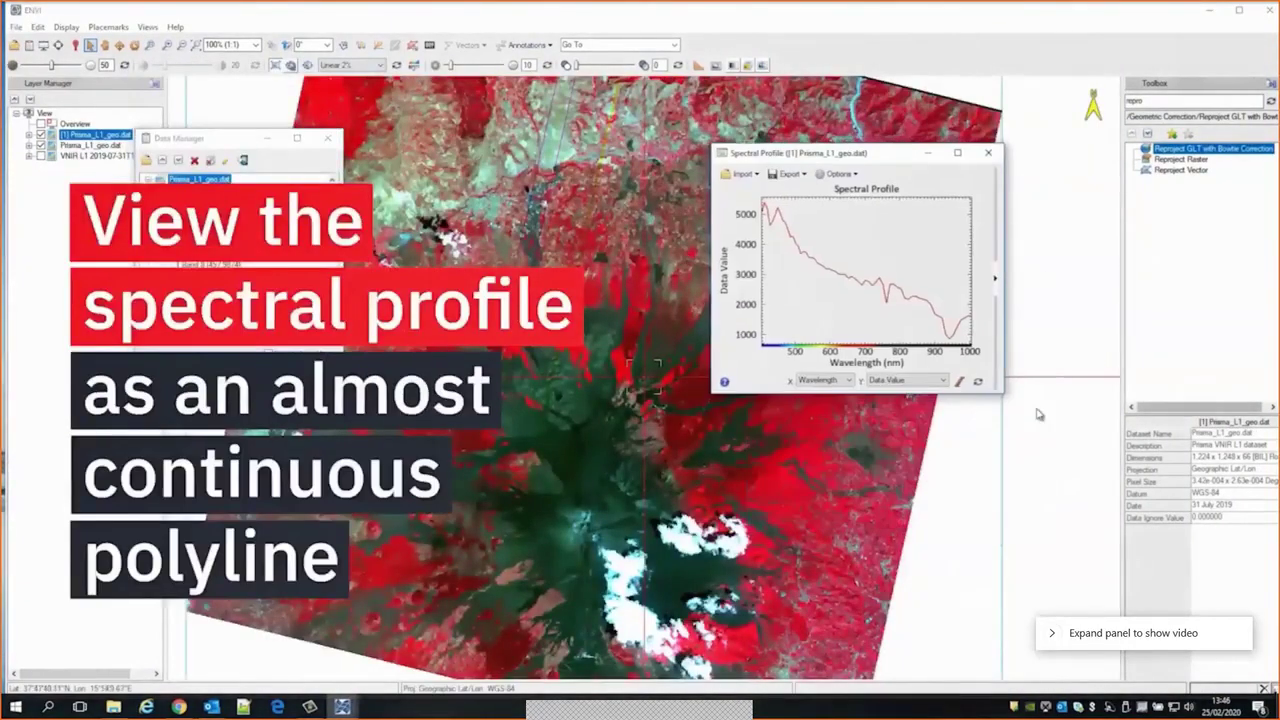
pyautogui.moveTo(1001, 394); pyautogui.dragTo(1192, 525)
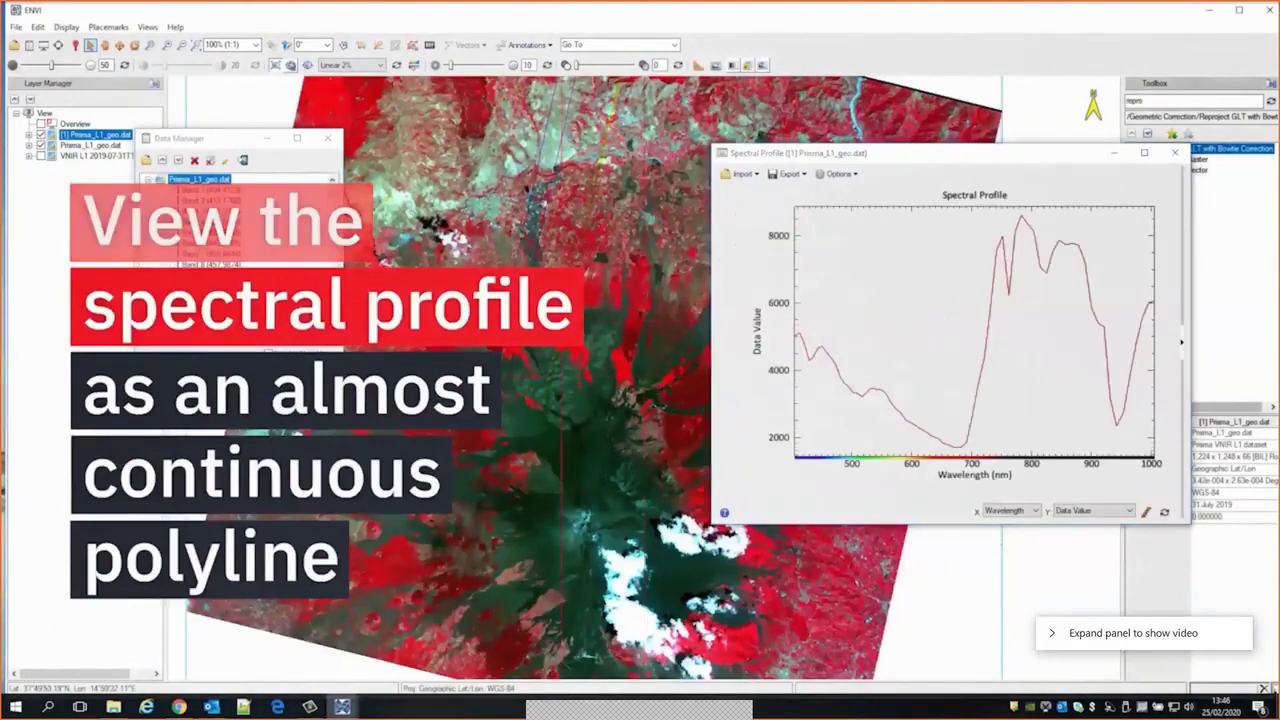
pyautogui.click(563, 326)
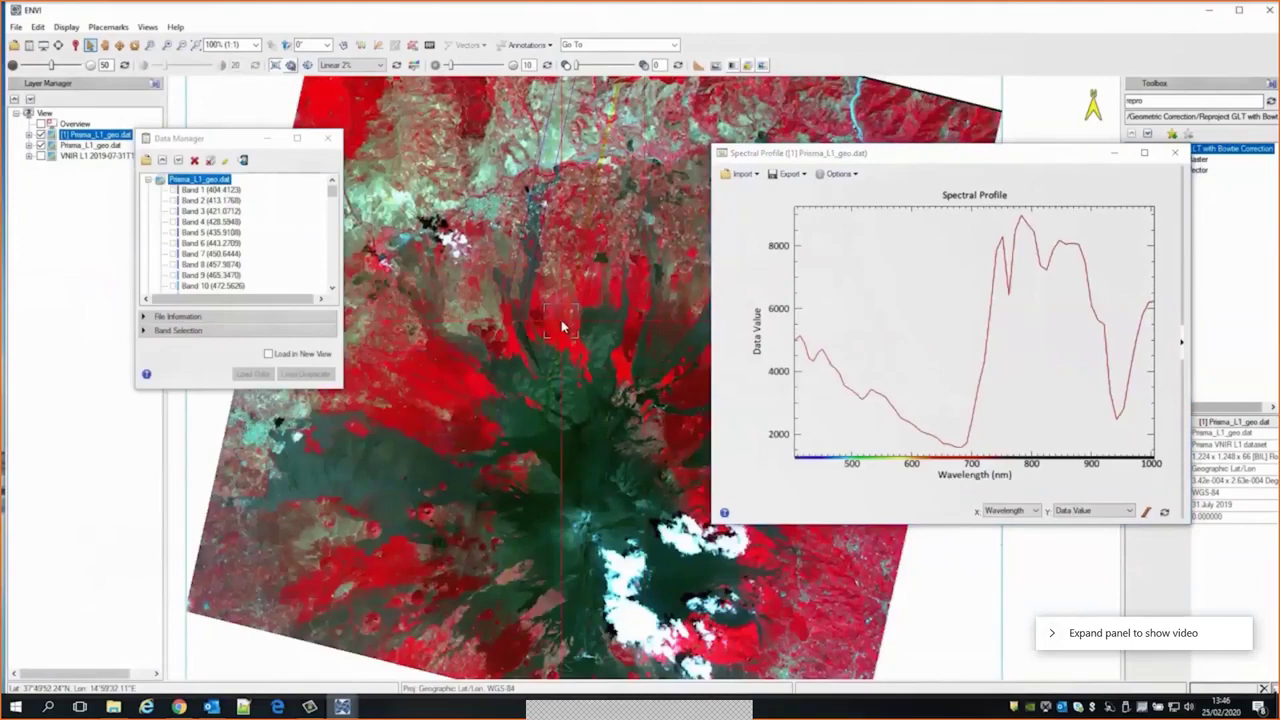